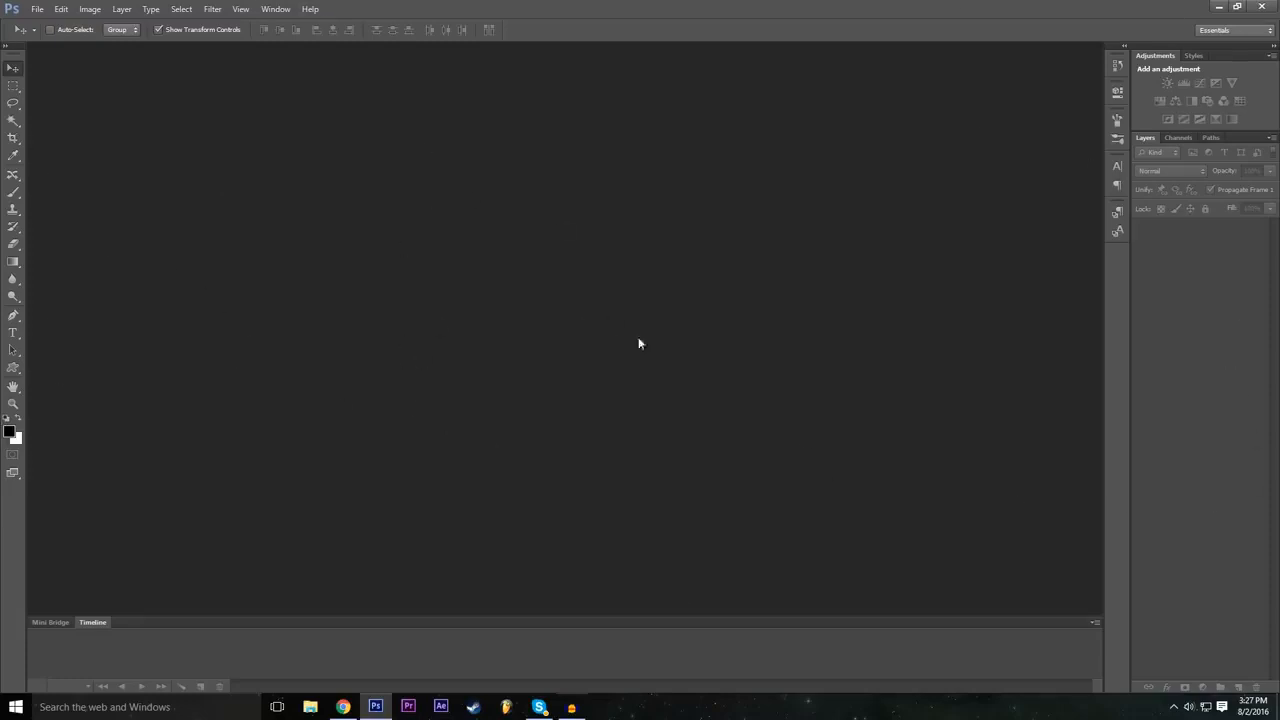
Switch to the Essentials (Default) workspace.
{"action": "left_click", "coordinate": [277, 8]}
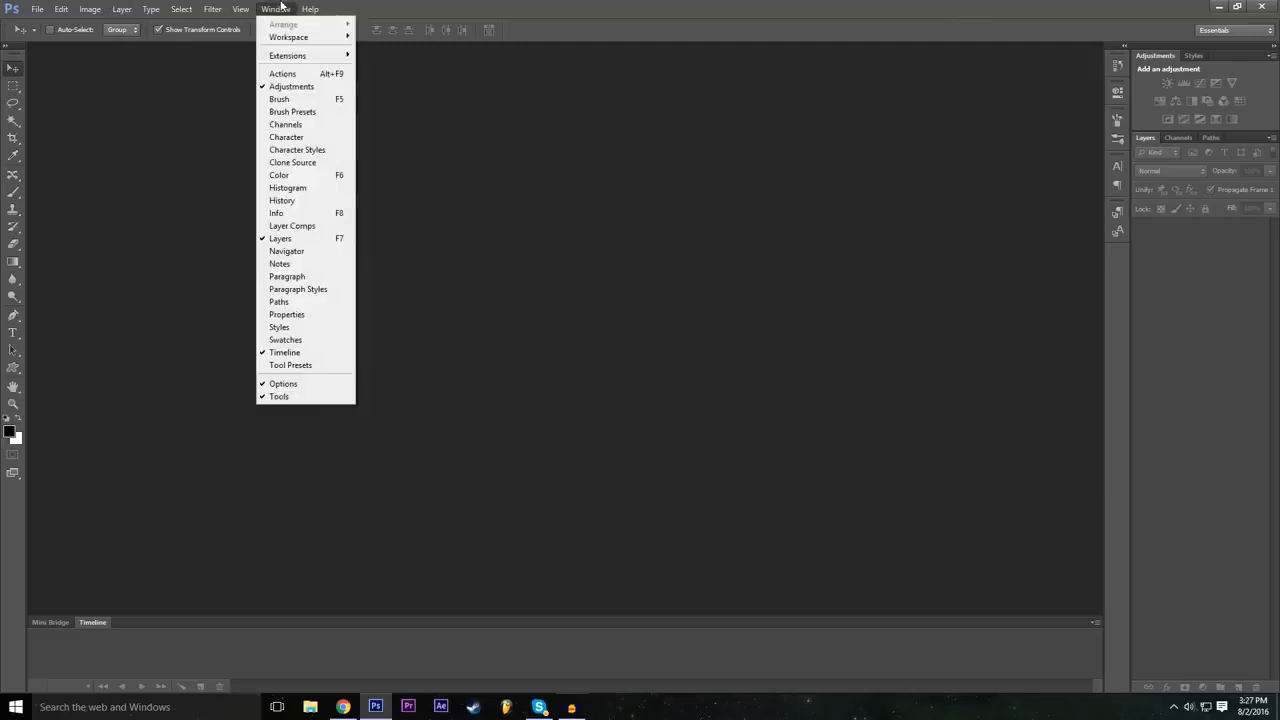
{"action": "mouse_move", "coordinate": [306, 38]}
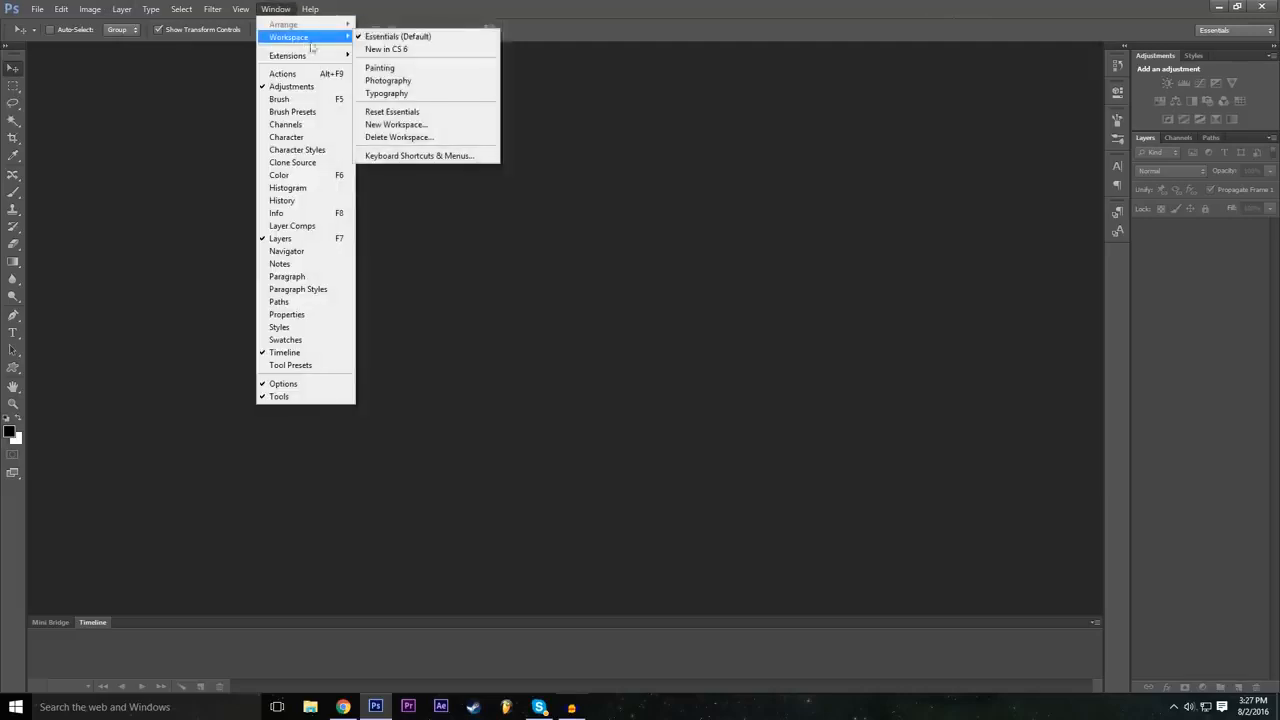
{"action": "left_click", "coordinate": [433, 40]}
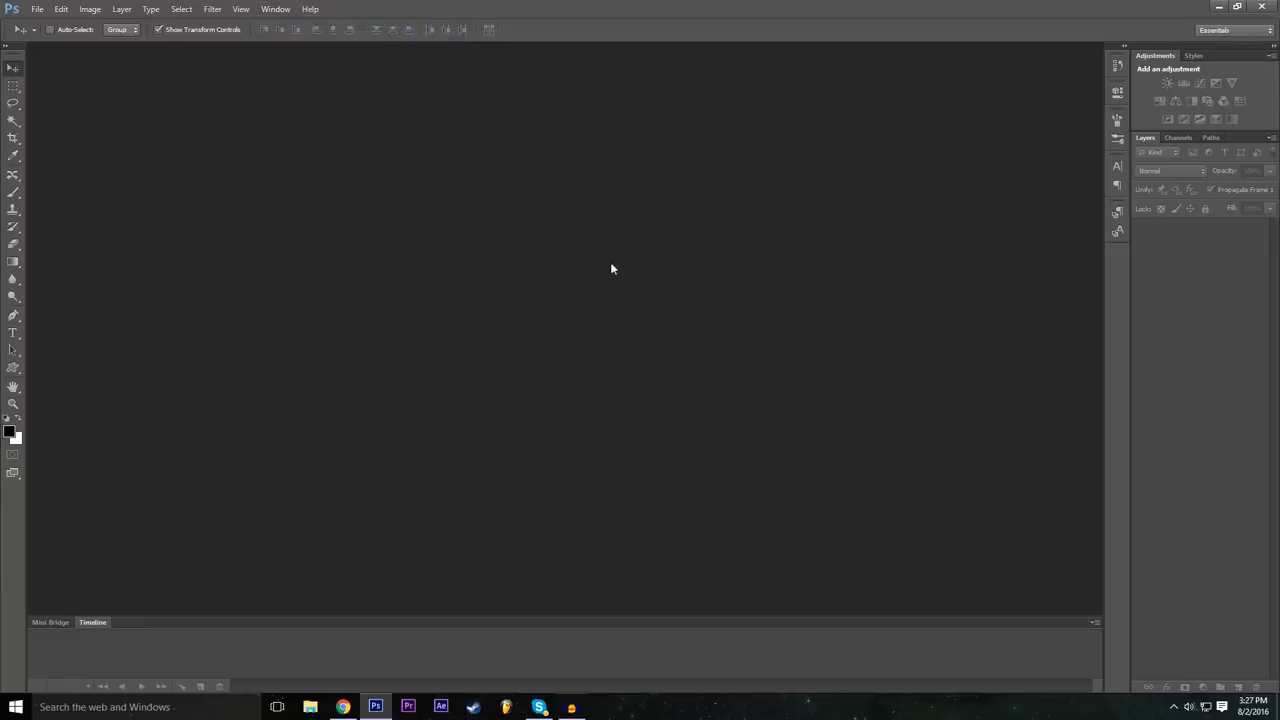
Start a new document named Example and collapse the advanced document settings.
{"action": "left_click", "coordinate": [36, 8]}
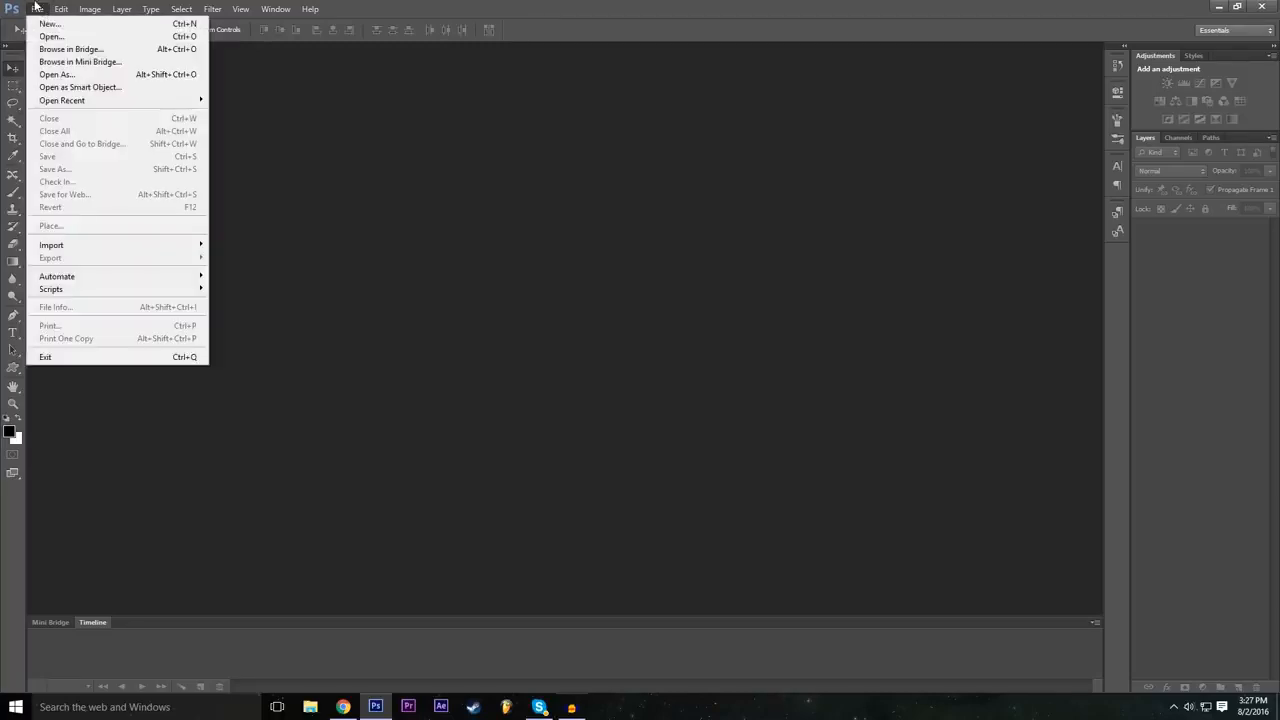
{"action": "left_click", "coordinate": [49, 23]}
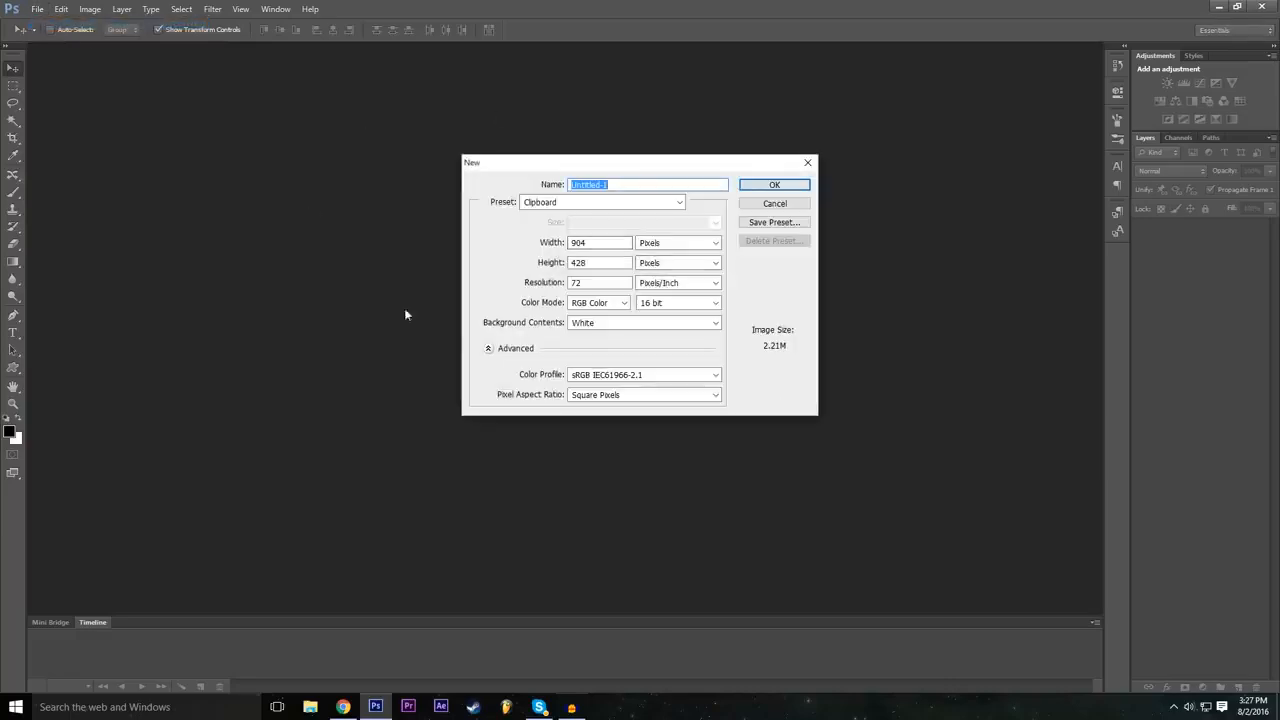
{"action": "left_click", "coordinate": [488, 348]}
{"action": "left_click", "coordinate": [633, 186]}
{"action": "double_click", "coordinate": [633, 186]}
{"action": "type", "text": "Example"}
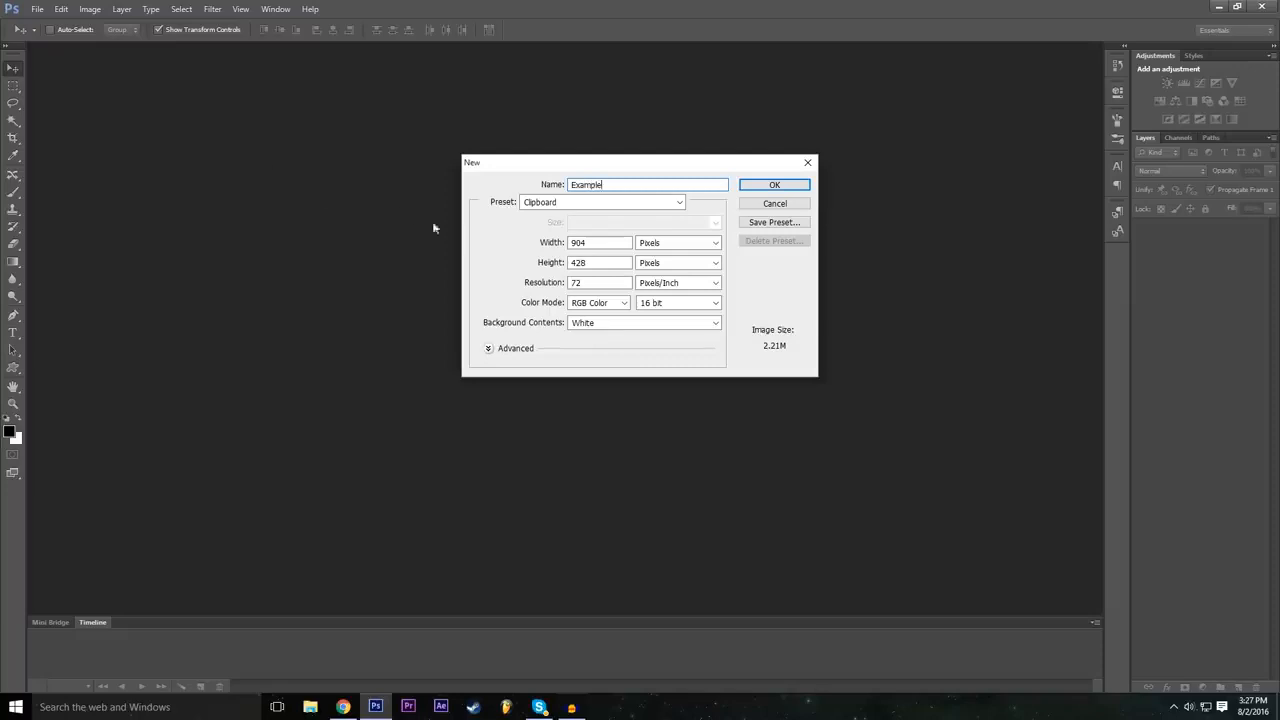
{"action": "left_click", "coordinate": [433, 228]}
Set the new document's width to 1920 pixels and its height to 1080 pixels.
{"action": "left_click", "coordinate": [606, 246]}
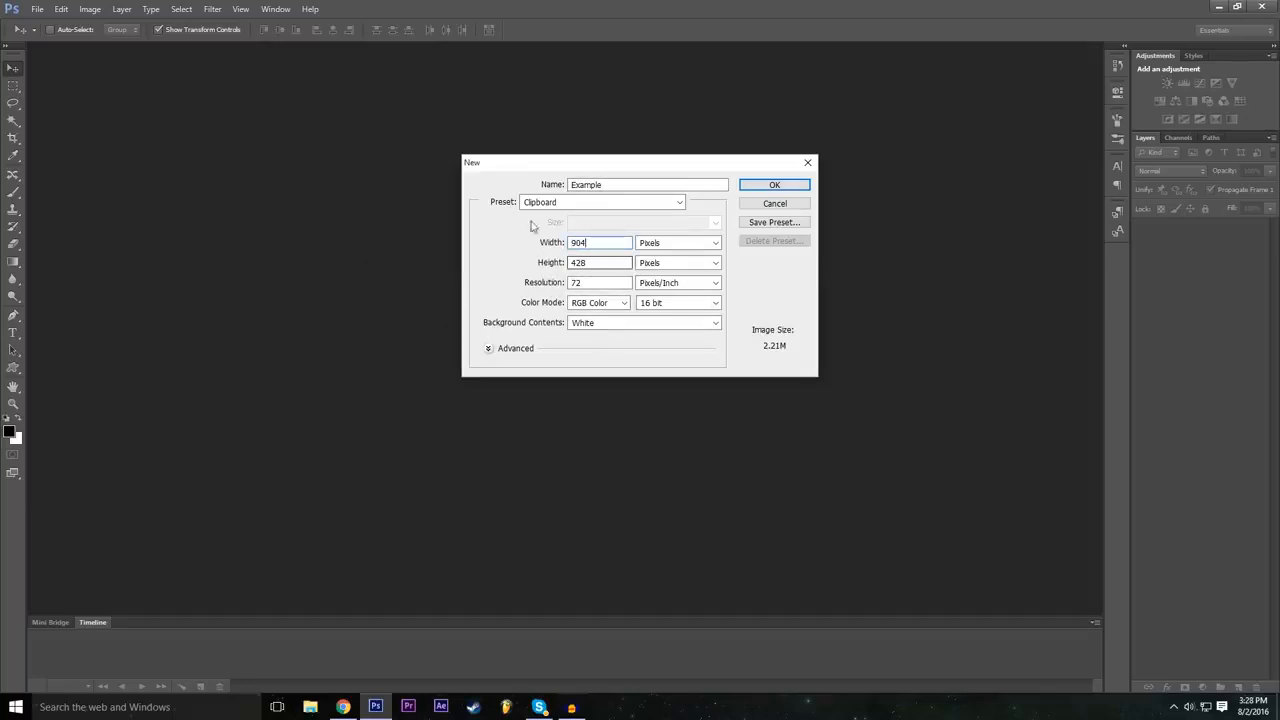
{"action": "double_click", "coordinate": [592, 243]}
{"action": "type", "text": "1920"}
{"action": "left_click", "coordinate": [601, 265]}
{"action": "key", "text": "BackSpace"}
{"action": "key", "text": "BackSpace"}
{"action": "key", "text": "BackSpace"}
{"action": "type", "text": "1080"}
{"action": "left_click", "coordinate": [515, 258]}
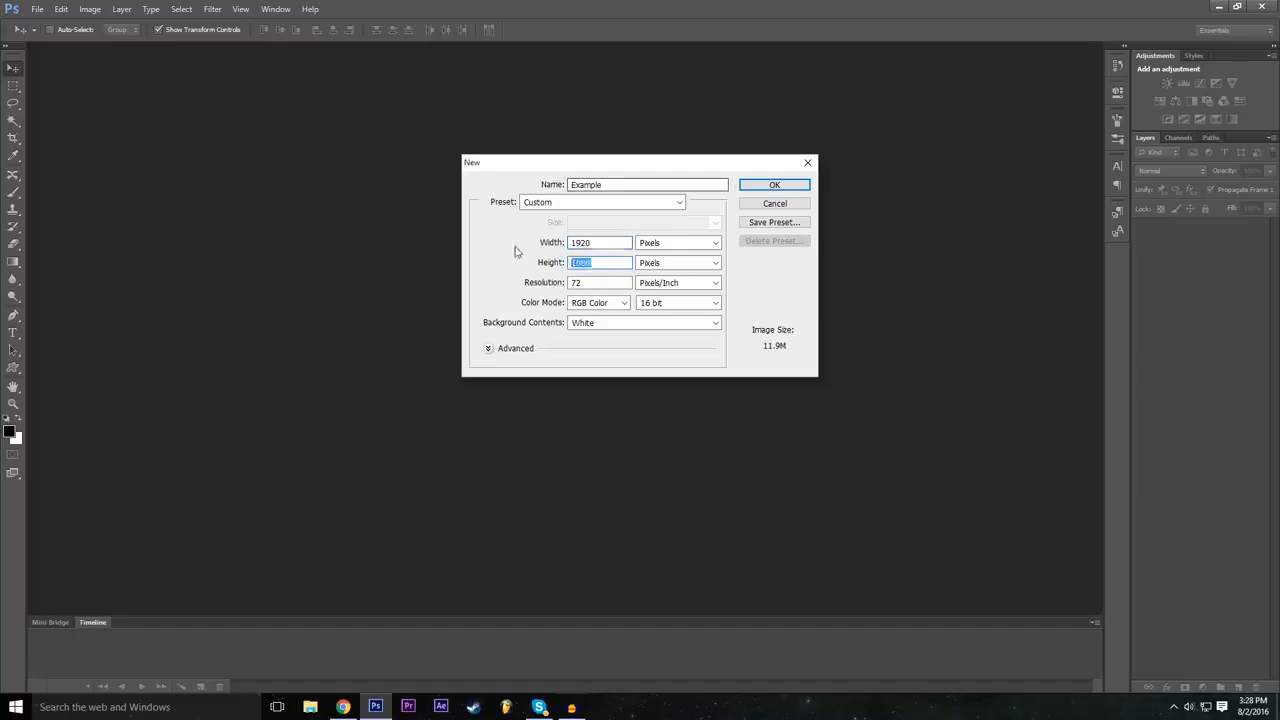
Review the available units for the document's width and height, keeping both on Pixels.
{"action": "left_click", "coordinate": [681, 246]}
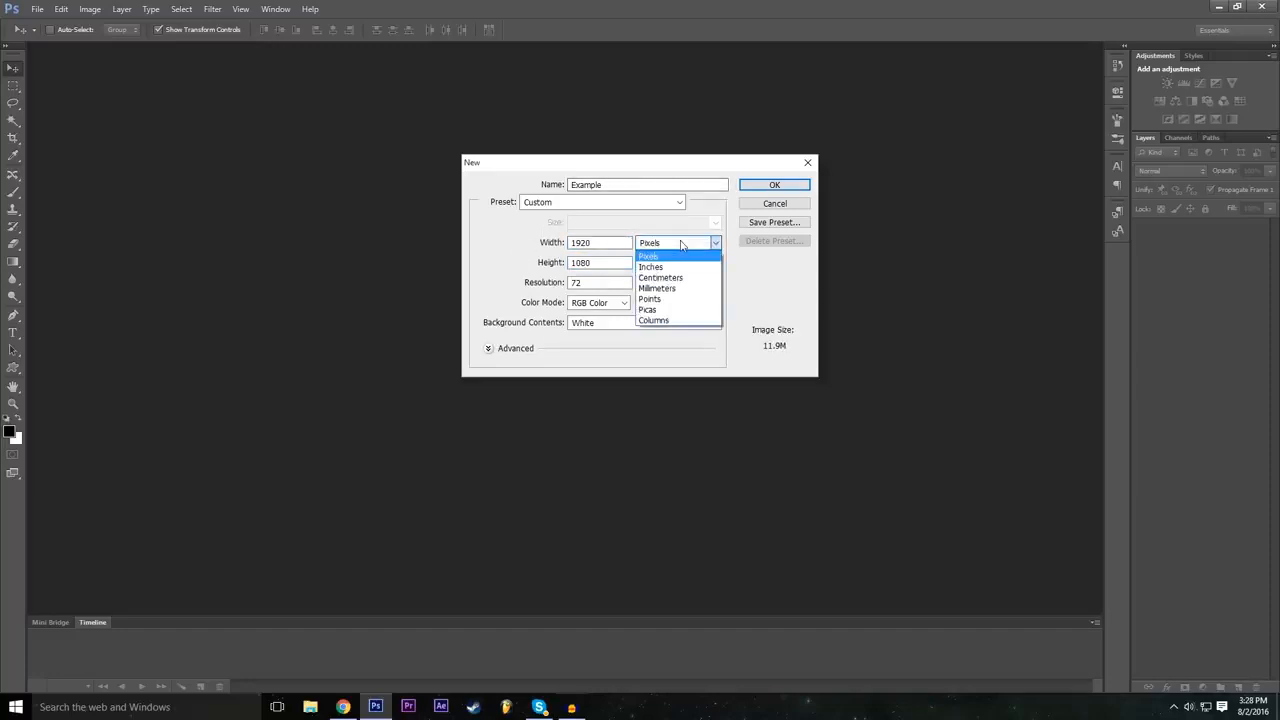
{"action": "left_click", "coordinate": [682, 245]}
{"action": "left_click", "coordinate": [684, 284]}
{"action": "left_click", "coordinate": [683, 284]}
{"action": "left_click", "coordinate": [678, 242]}
{"action": "left_click", "coordinate": [676, 245]}
{"action": "key", "text": "Tab"}
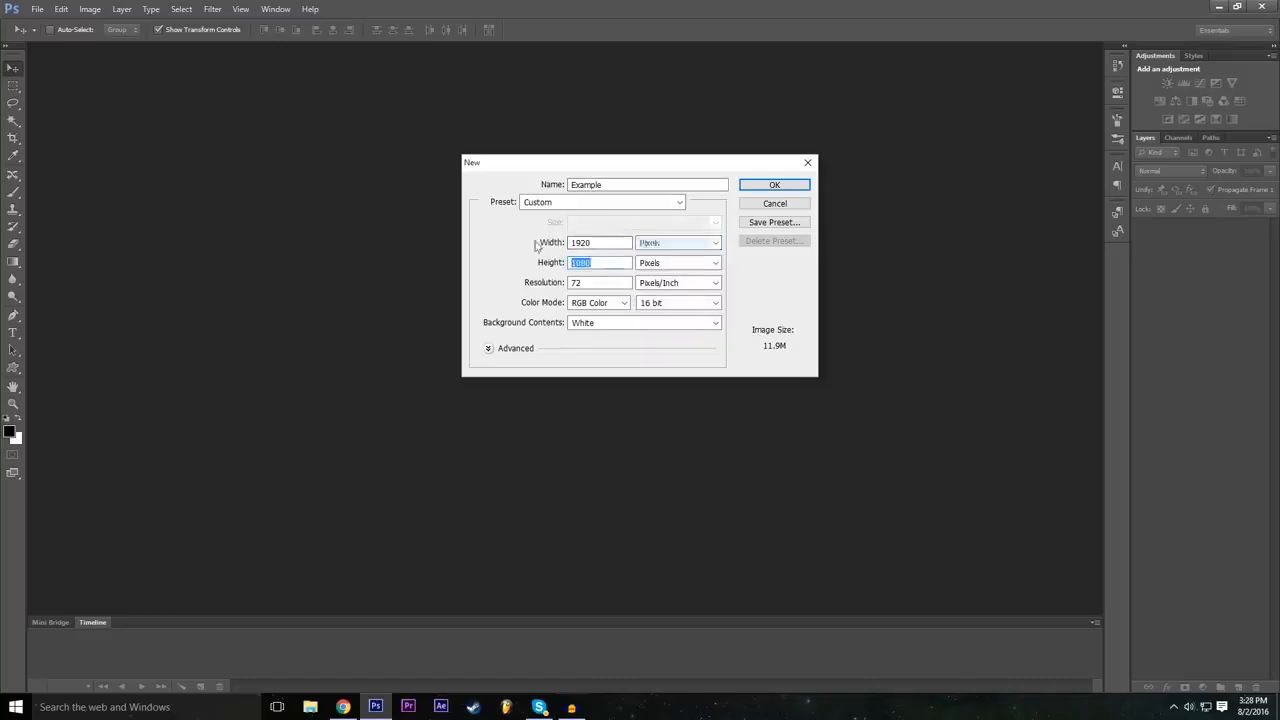
{"action": "left_click", "coordinate": [674, 250]}
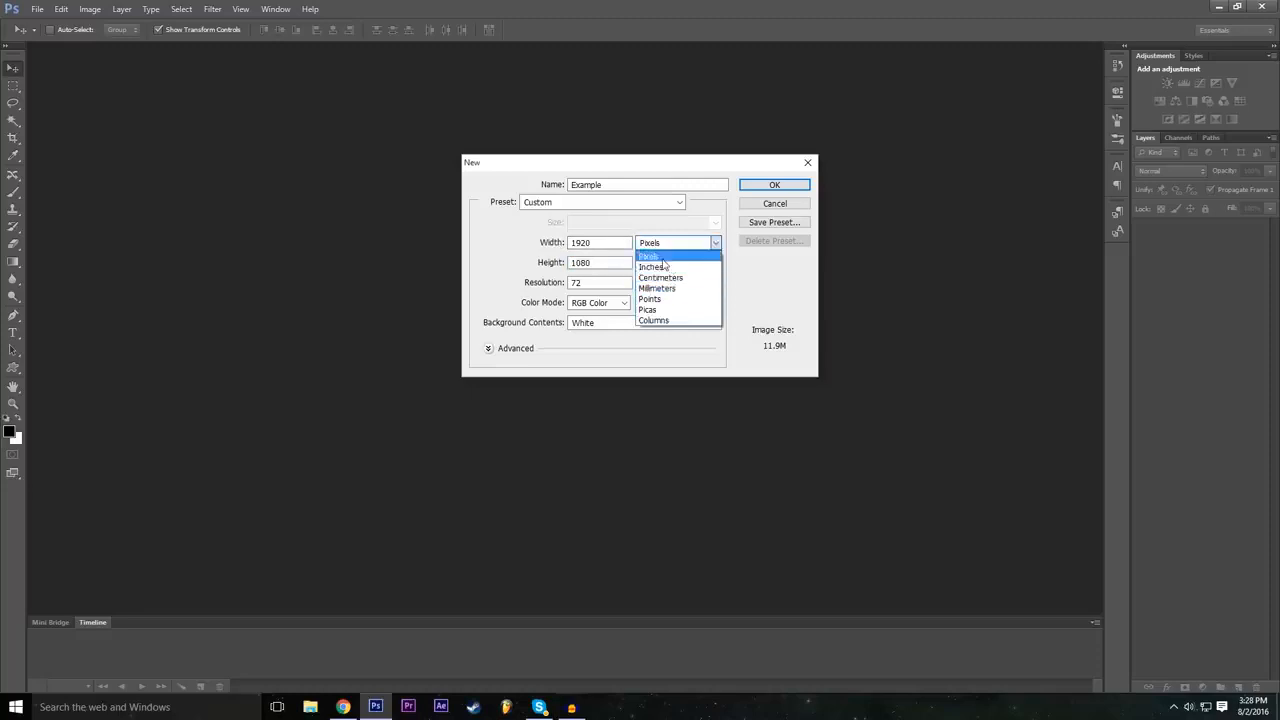
{"action": "left_click", "coordinate": [666, 256]}
{"action": "left_click", "coordinate": [662, 263]}
{"action": "left_click", "coordinate": [662, 263]}
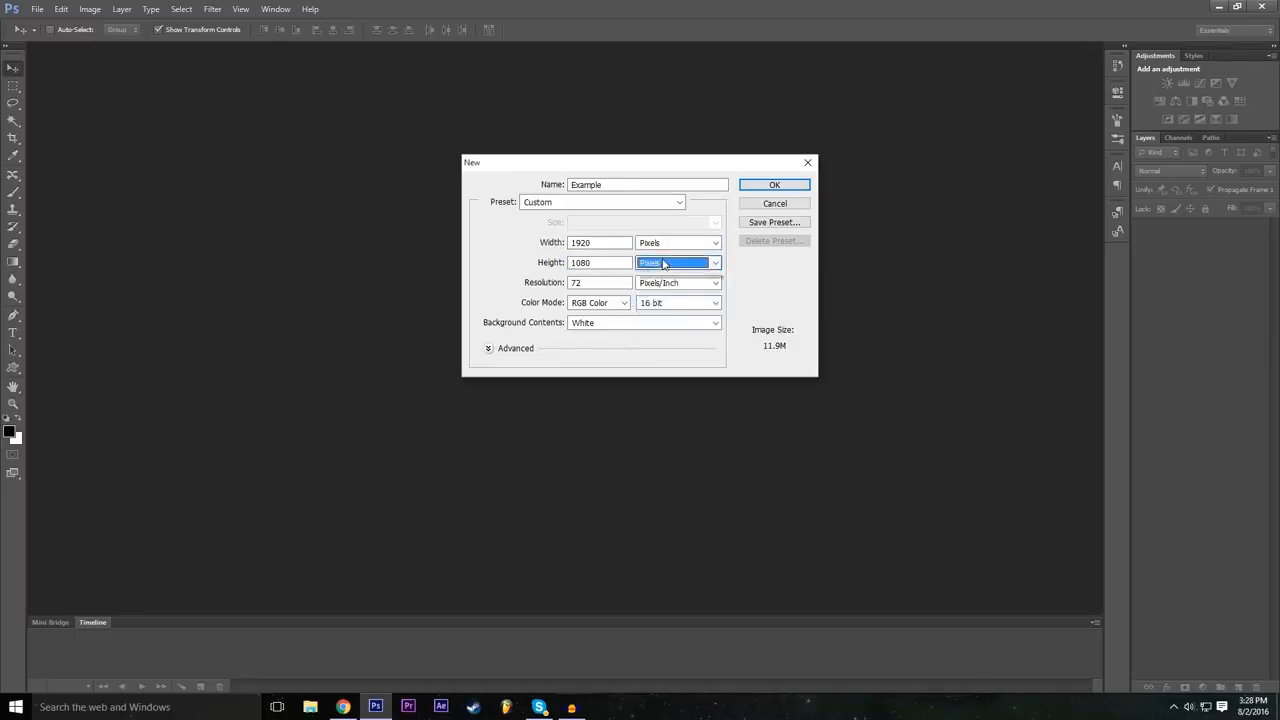
{"action": "left_click", "coordinate": [662, 263]}
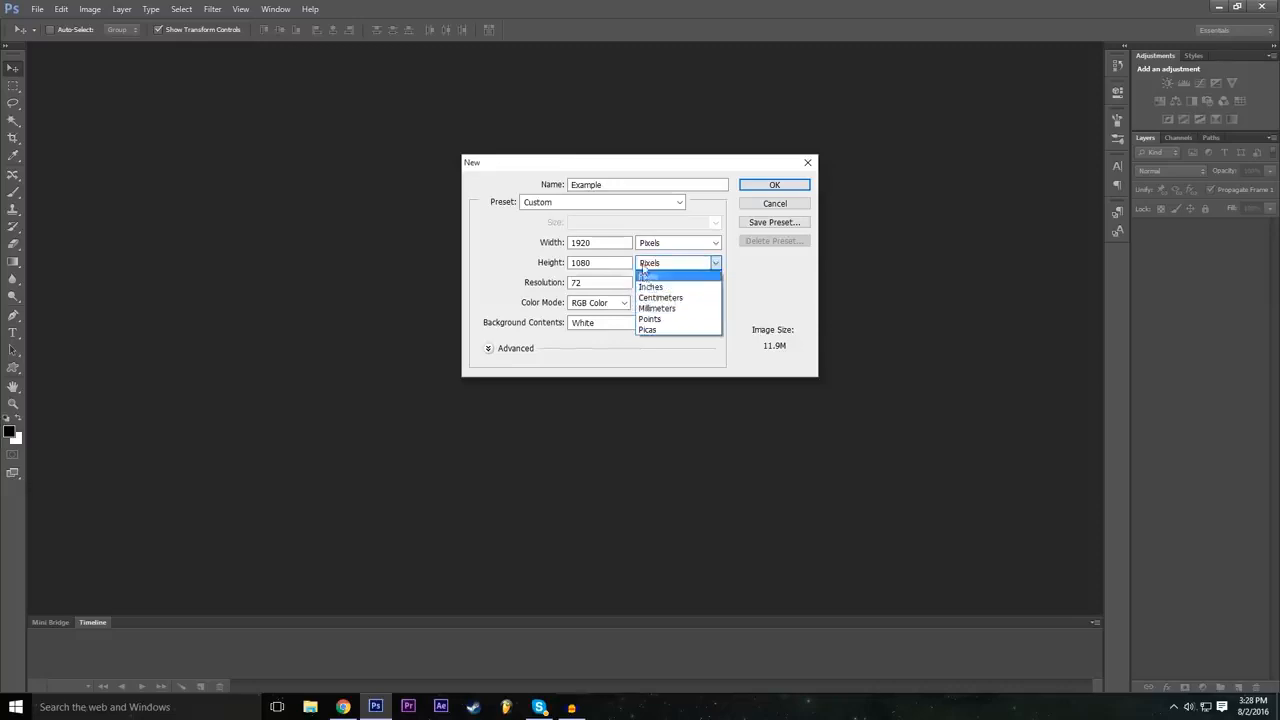
{"action": "left_click", "coordinate": [518, 263]}
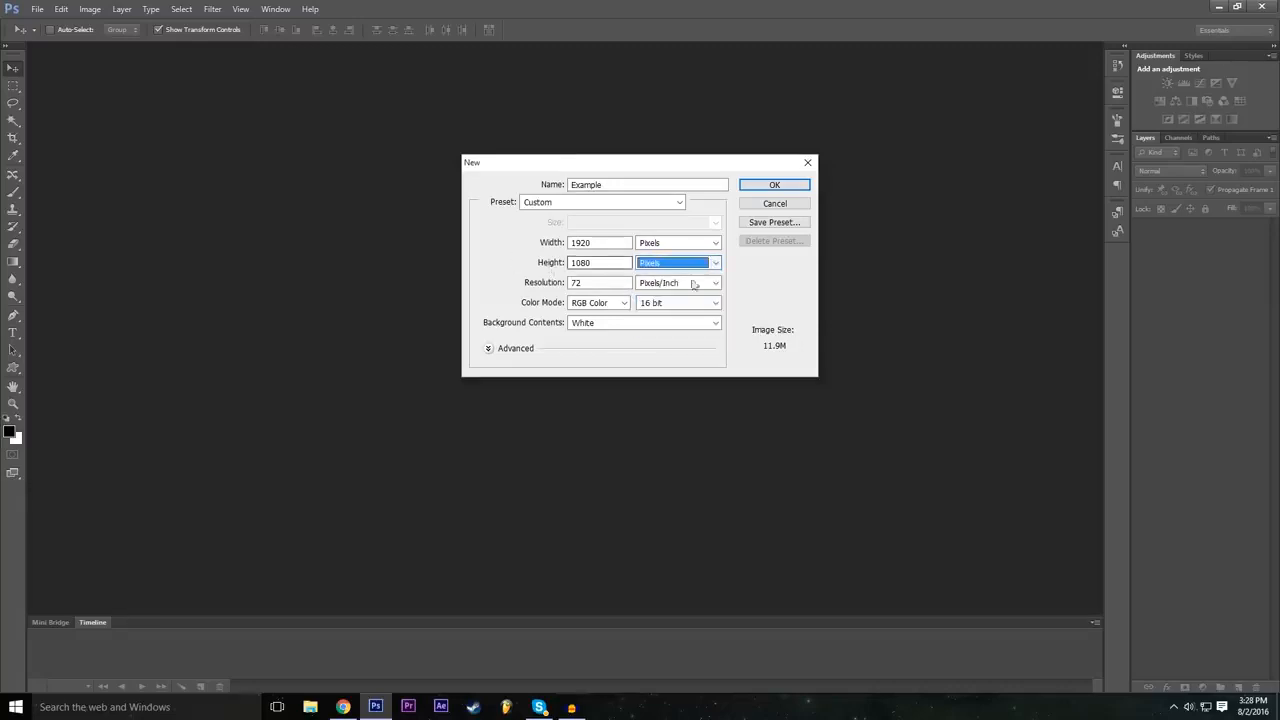
{"action": "left_click", "coordinate": [538, 259]}
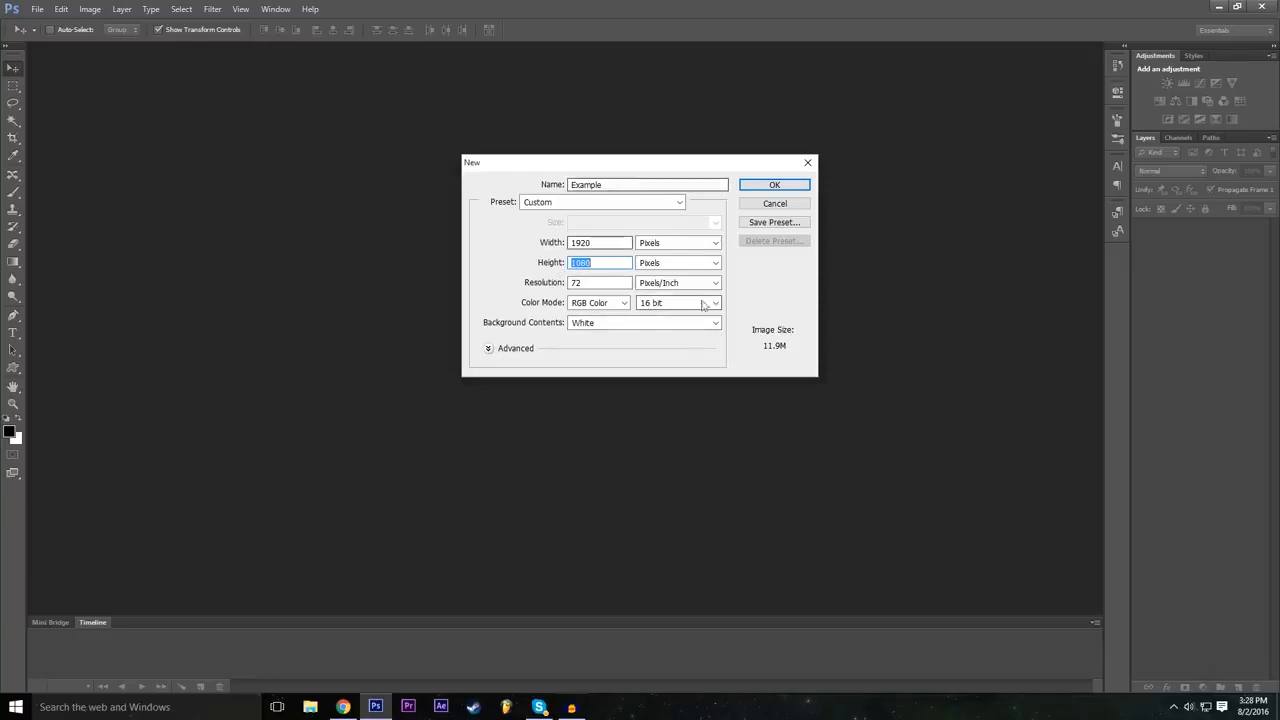
Keep the color depth at 16 bit after checking its options and create the document.
{"action": "left_click", "coordinate": [657, 303]}
{"action": "left_click", "coordinate": [533, 310]}
{"action": "left_click", "coordinate": [681, 305]}
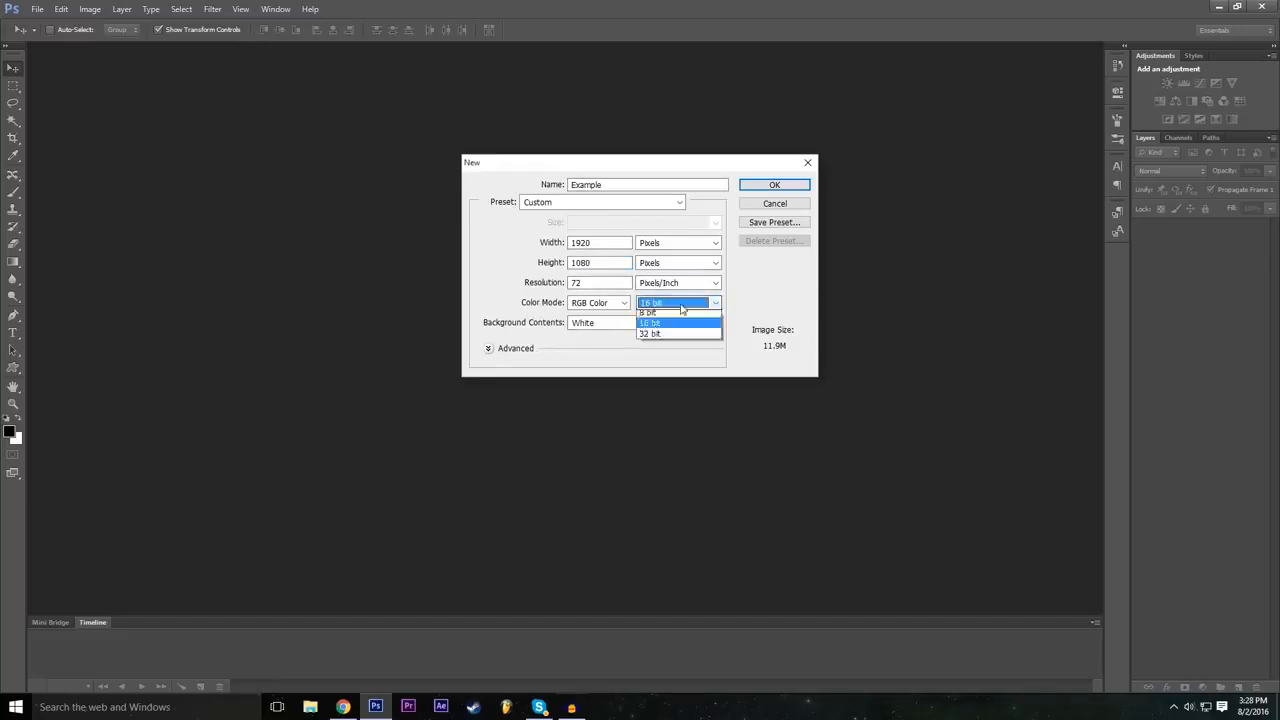
{"action": "left_click", "coordinate": [662, 338]}
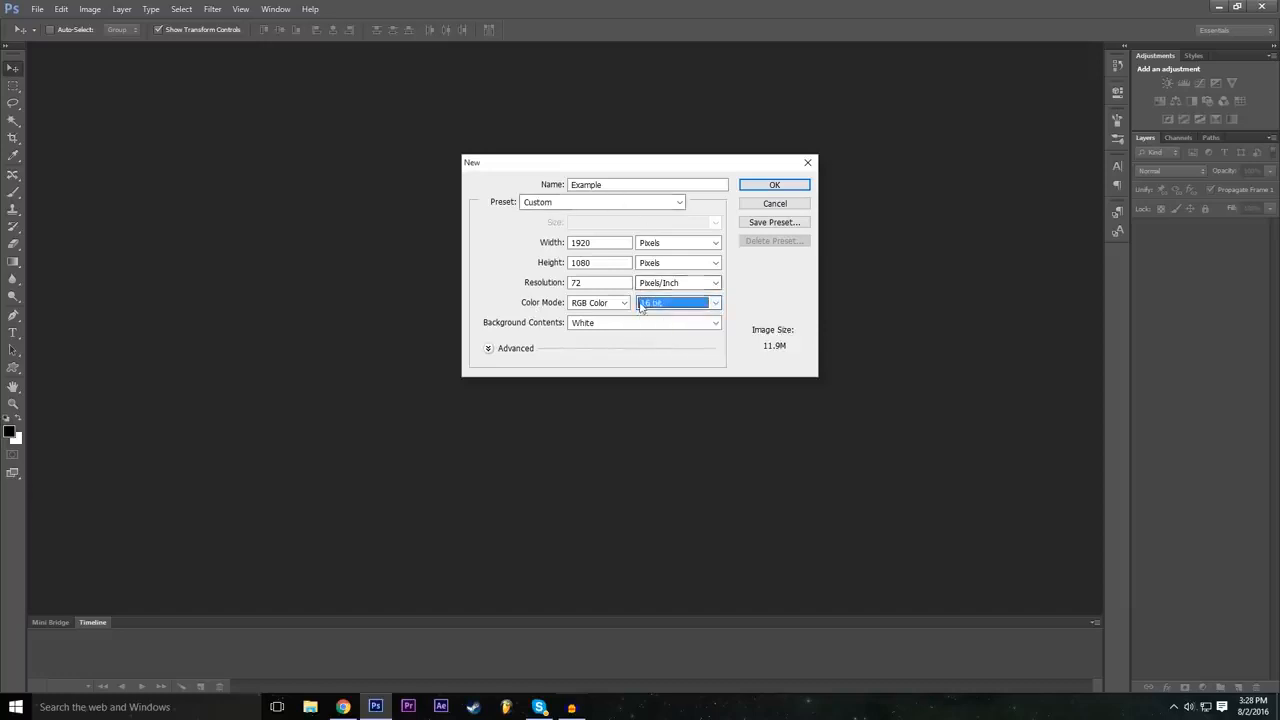
{"action": "left_click", "coordinate": [775, 187]}
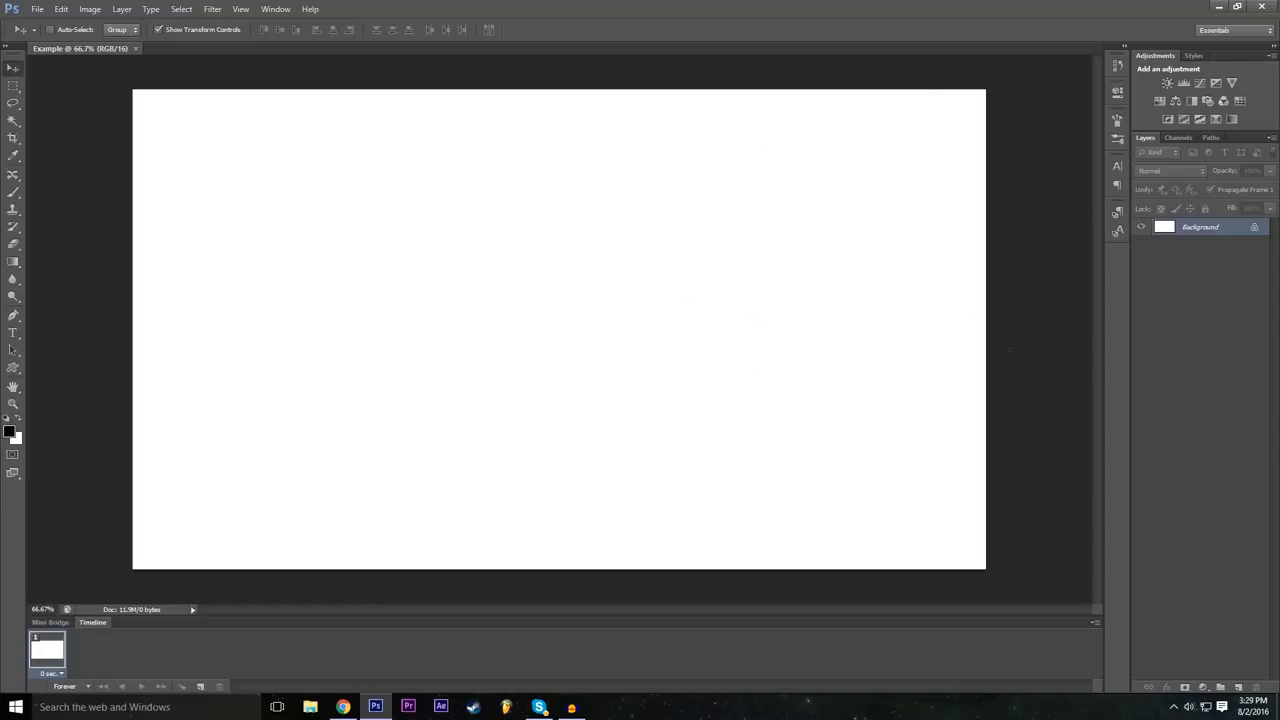
Begin converting the locked background into a regular layer and name it Background.
{"action": "double_click", "coordinate": [1253, 228]}
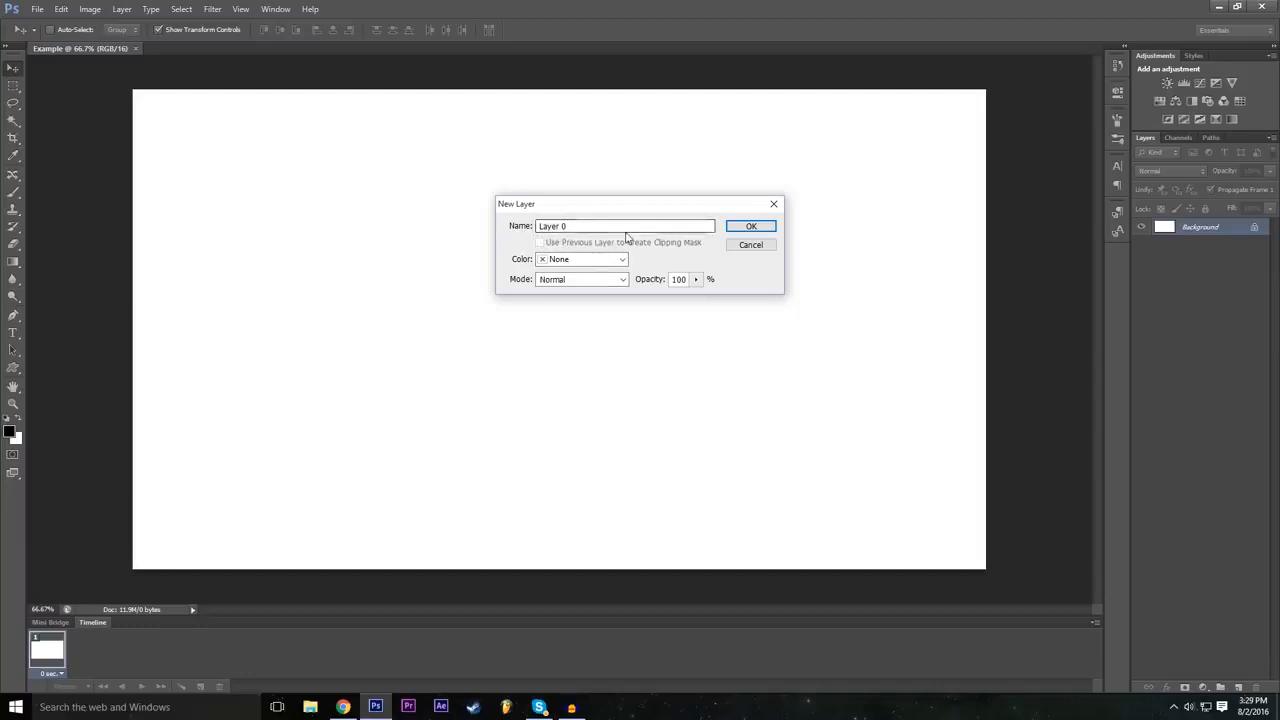
{"action": "type", "text": "Background"}
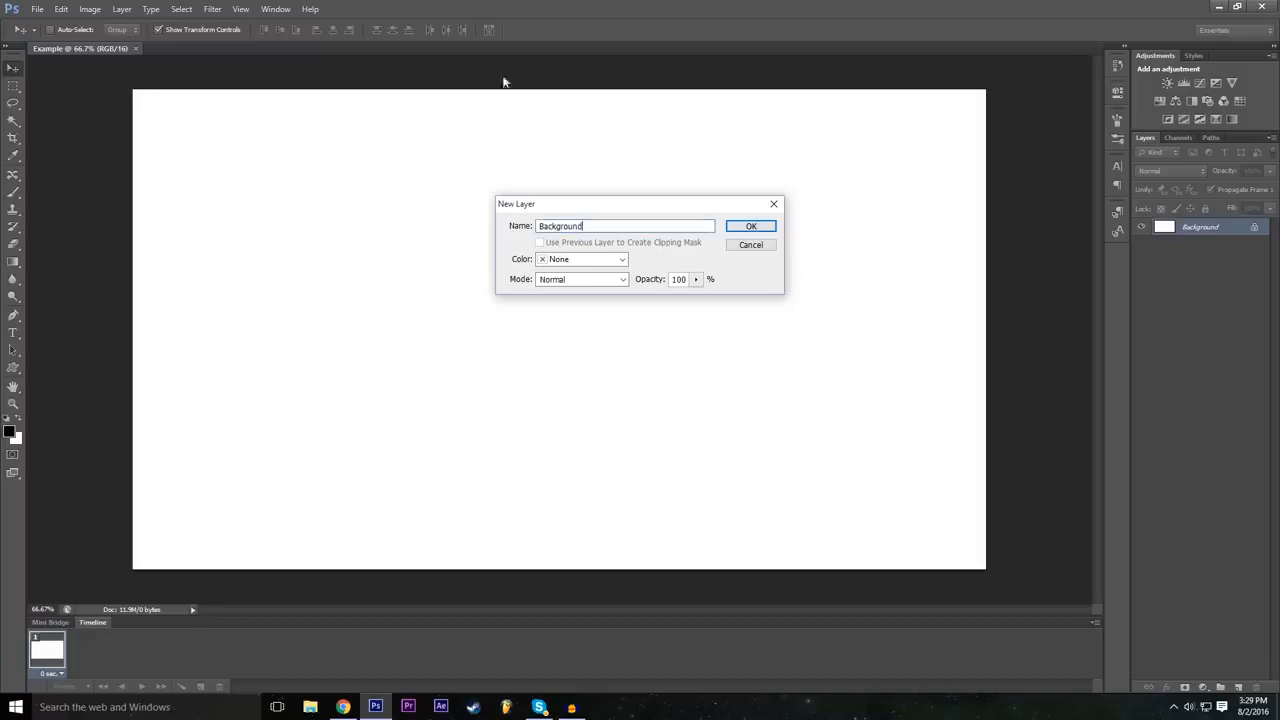
{"action": "left_click", "coordinate": [619, 259]}
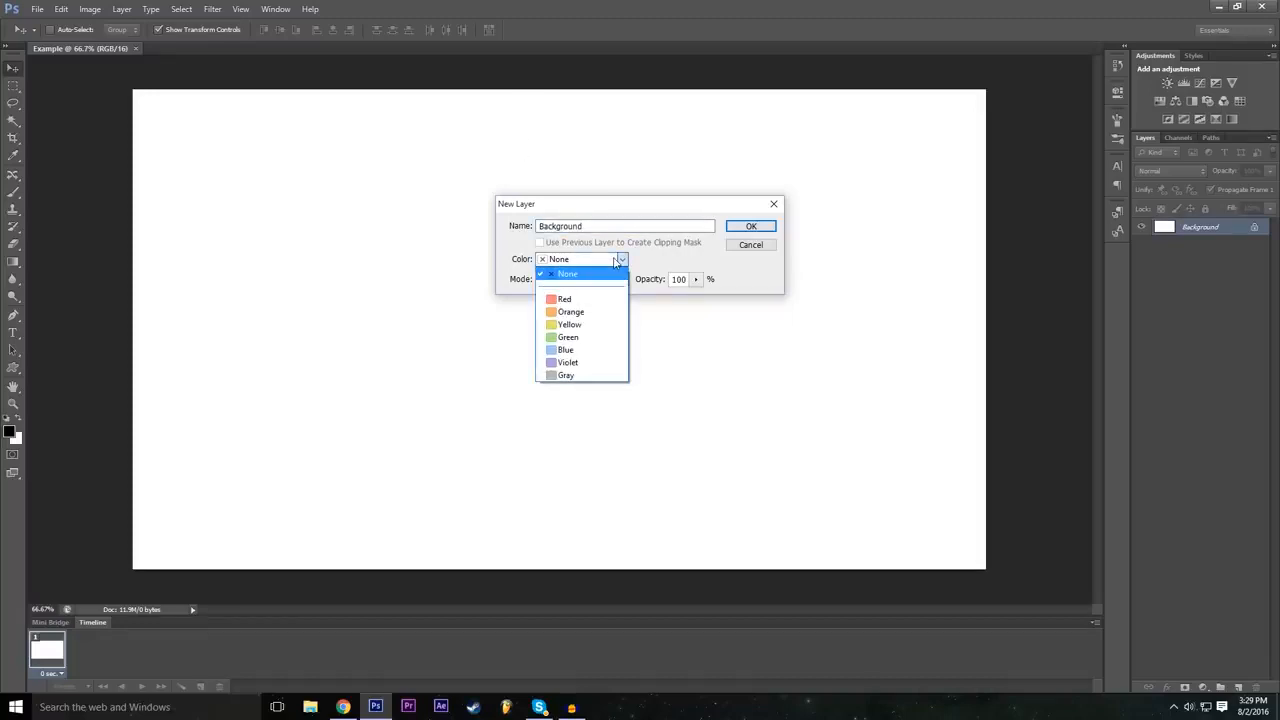
{"action": "left_click", "coordinate": [617, 260]}
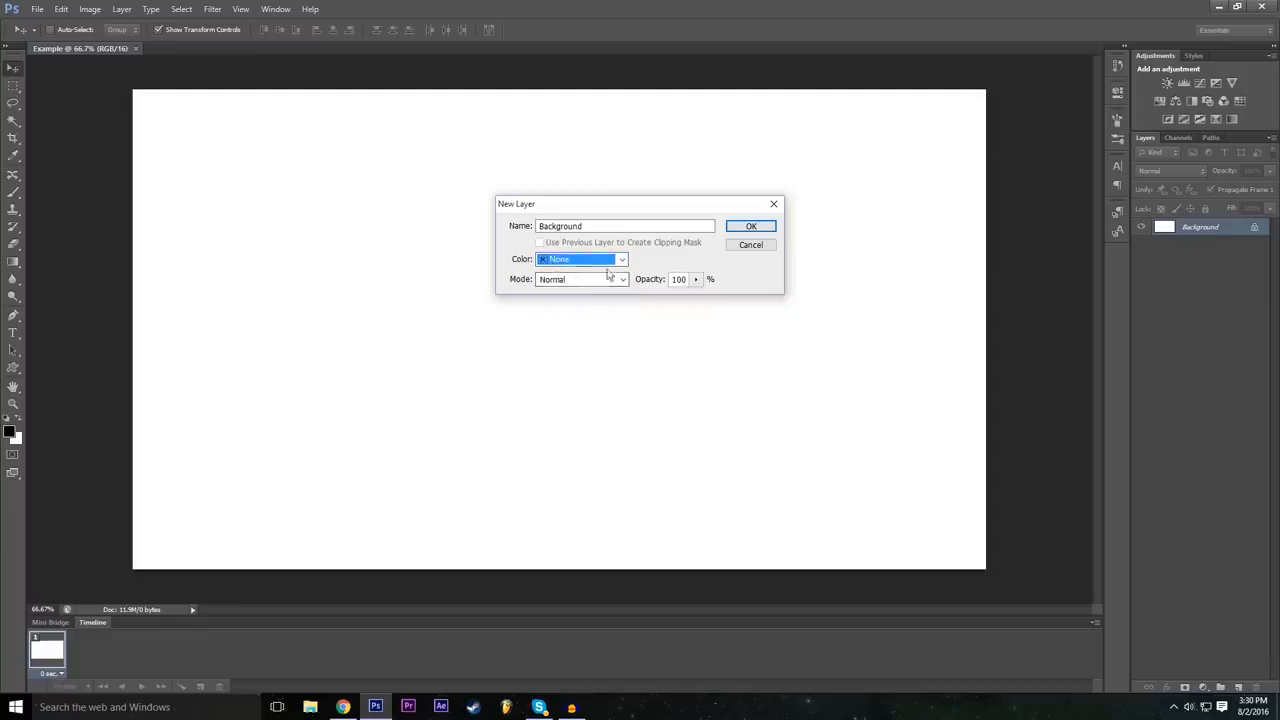
Set the layer's color label to Red and confirm the conversion to a regular layer.
{"action": "left_click", "coordinate": [565, 260]}
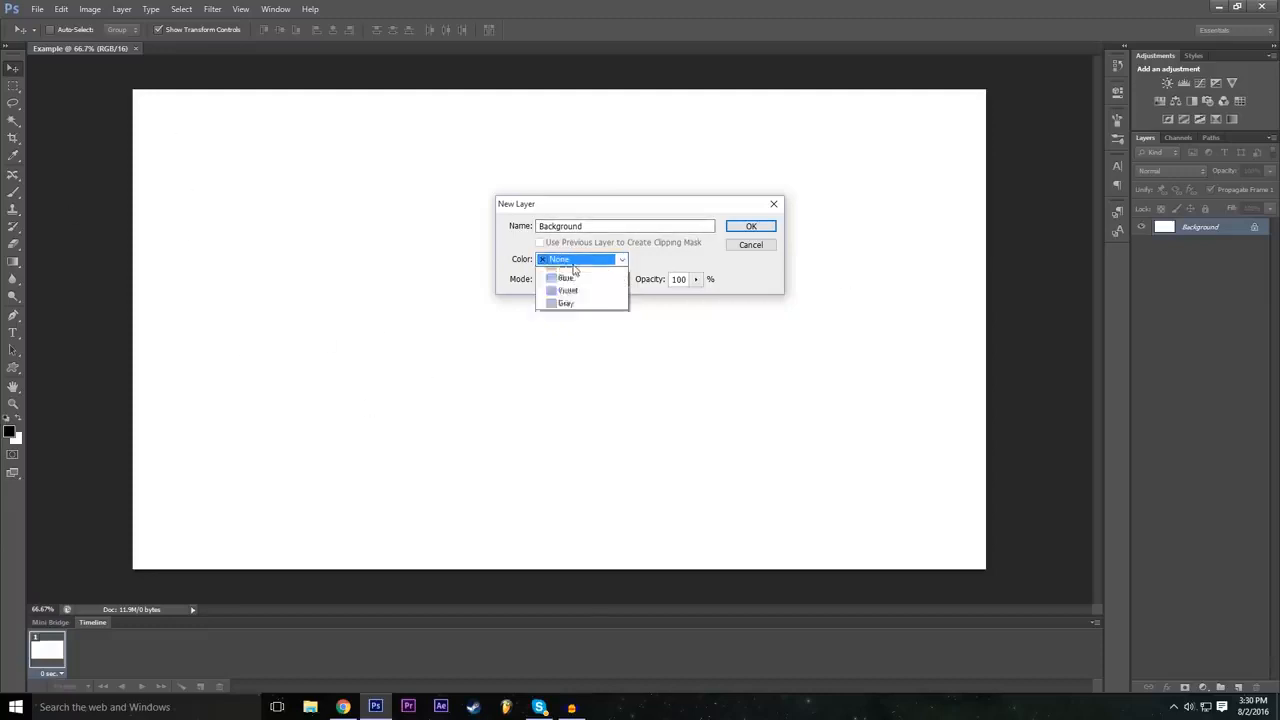
{"action": "left_click", "coordinate": [591, 312]}
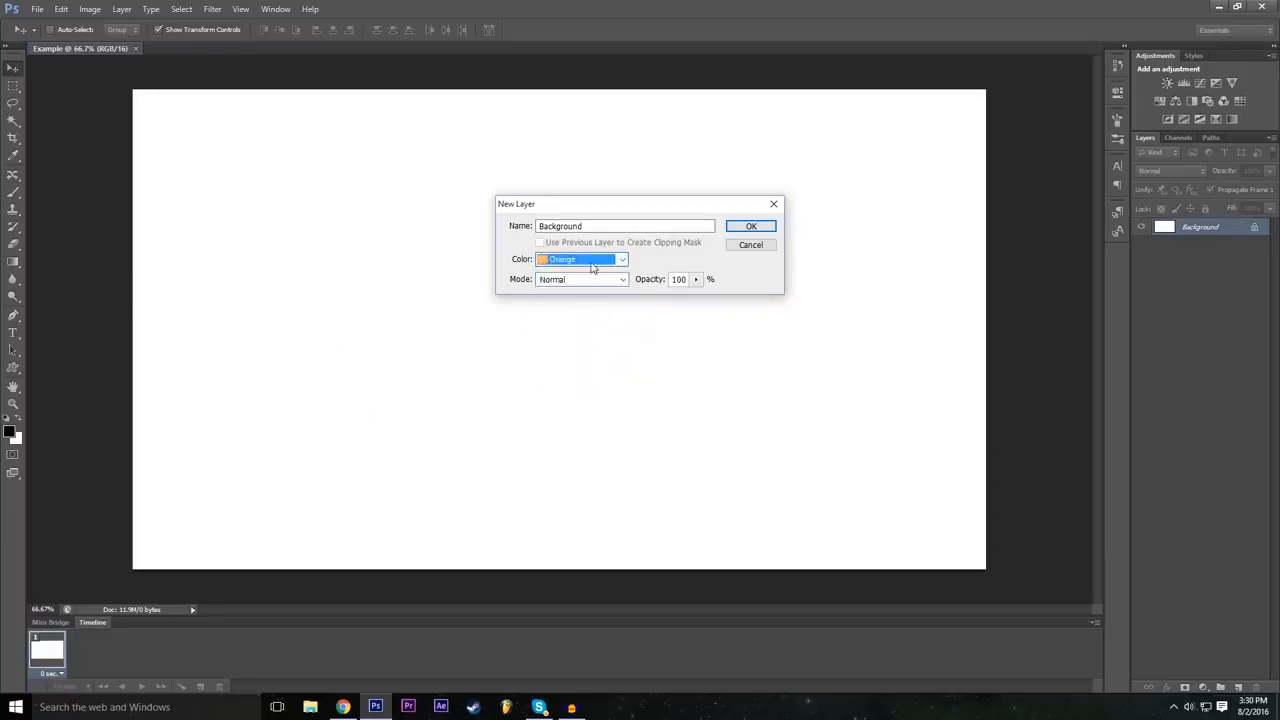
{"action": "left_click", "coordinate": [591, 265]}
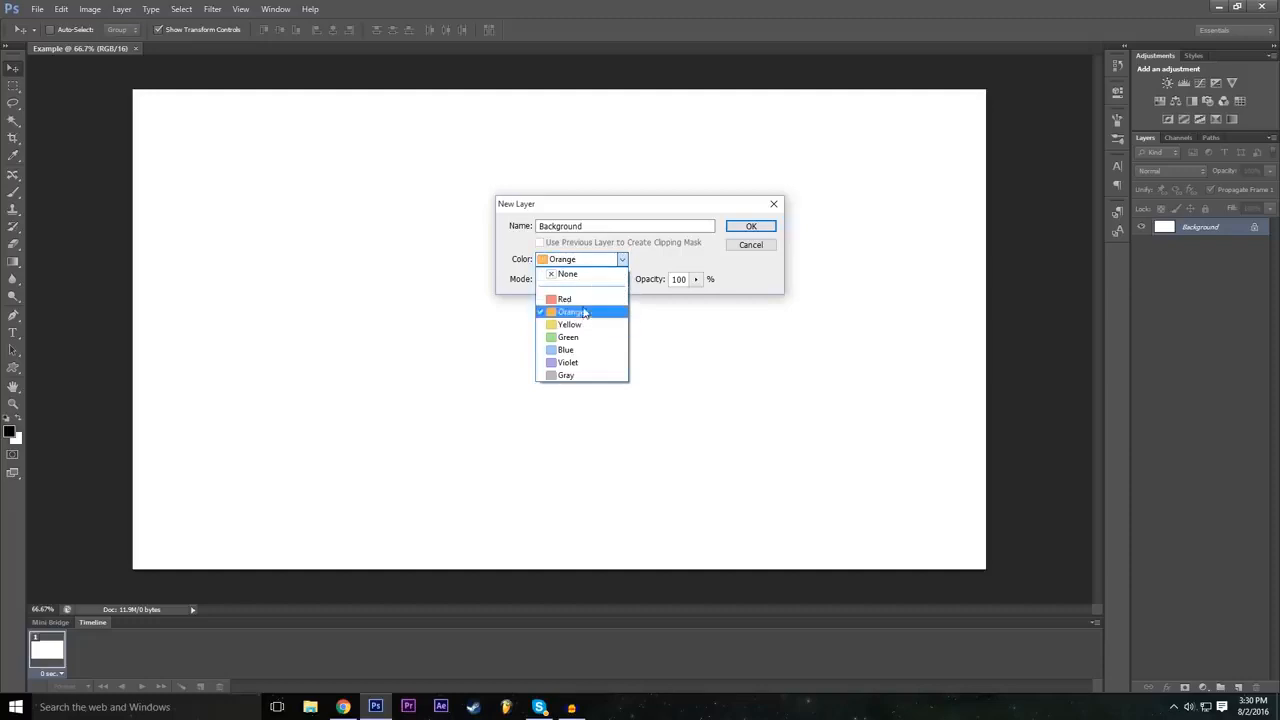
{"action": "left_click", "coordinate": [589, 312]}
{"action": "left_click", "coordinate": [593, 264]}
{"action": "left_click", "coordinate": [589, 296]}
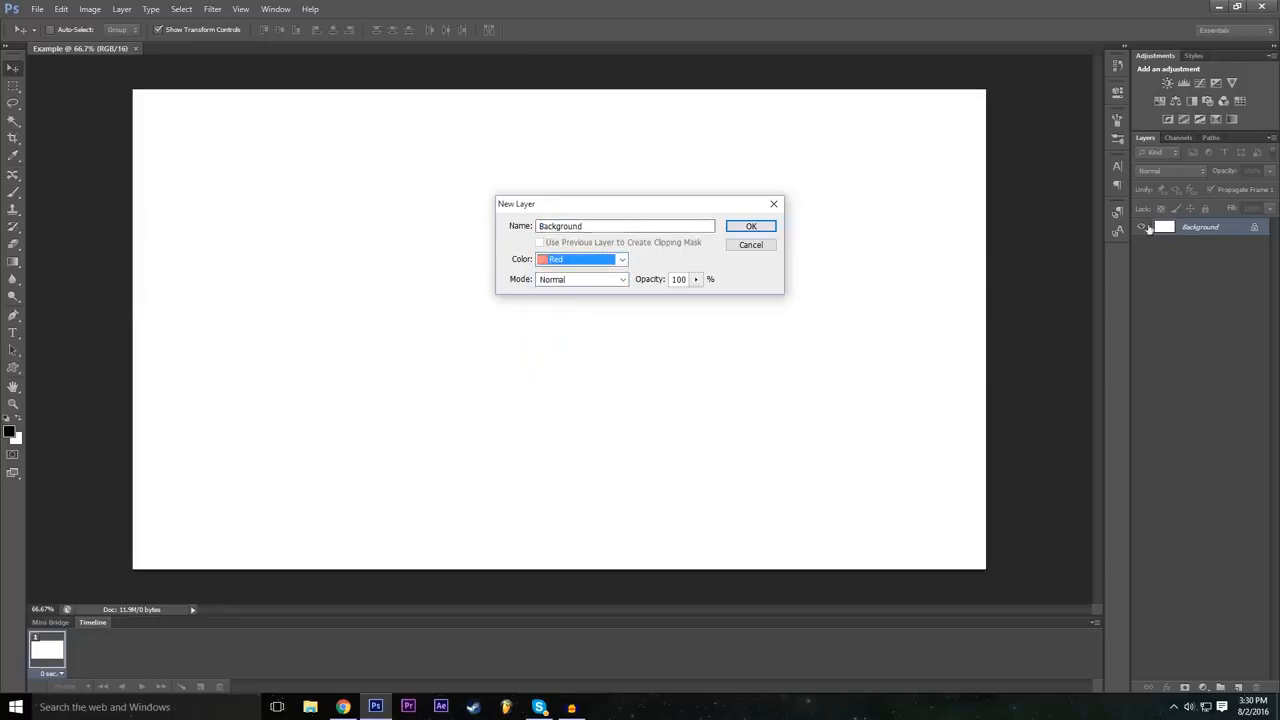
{"action": "left_click", "coordinate": [582, 262]}
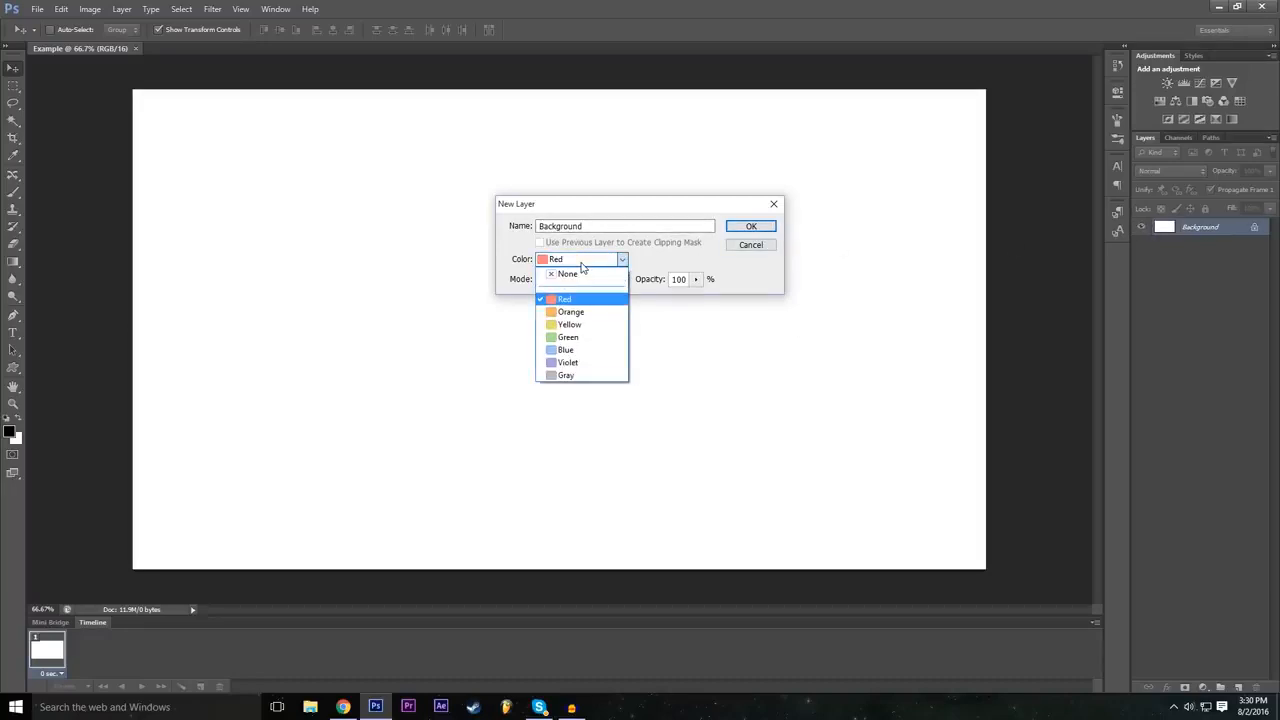
{"action": "left_click", "coordinate": [610, 263]}
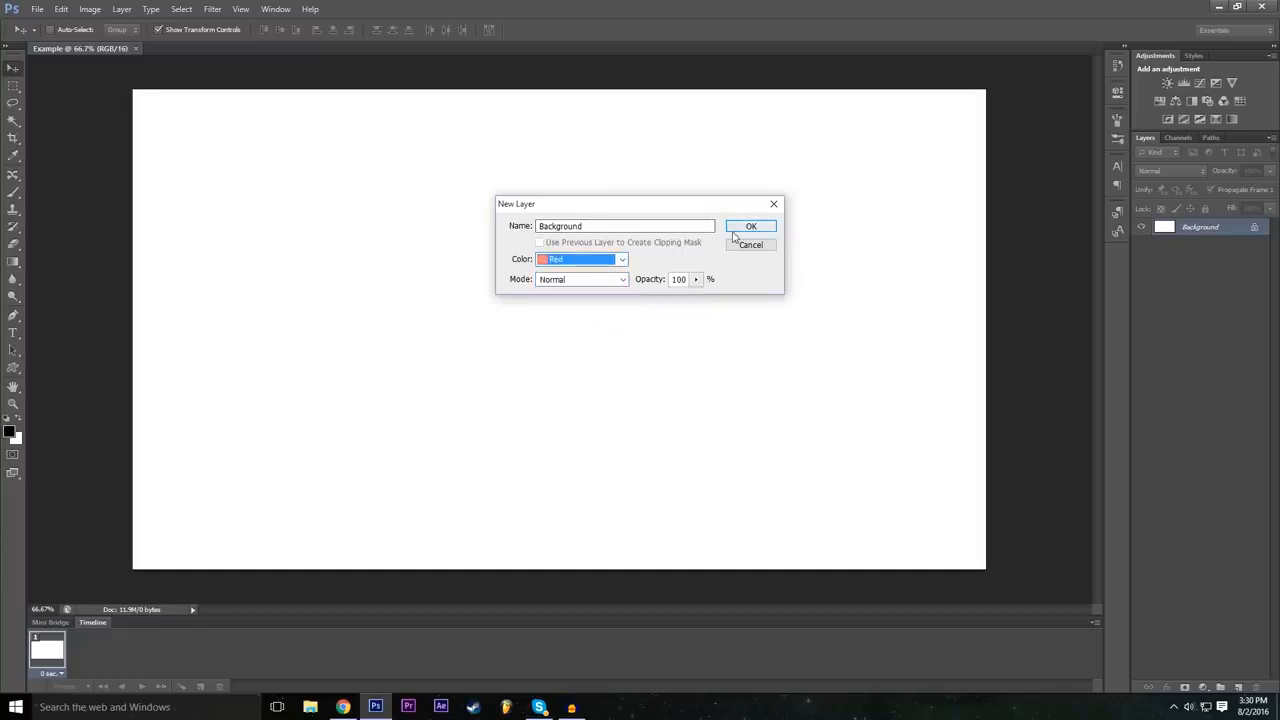
{"action": "left_click", "coordinate": [752, 227]}
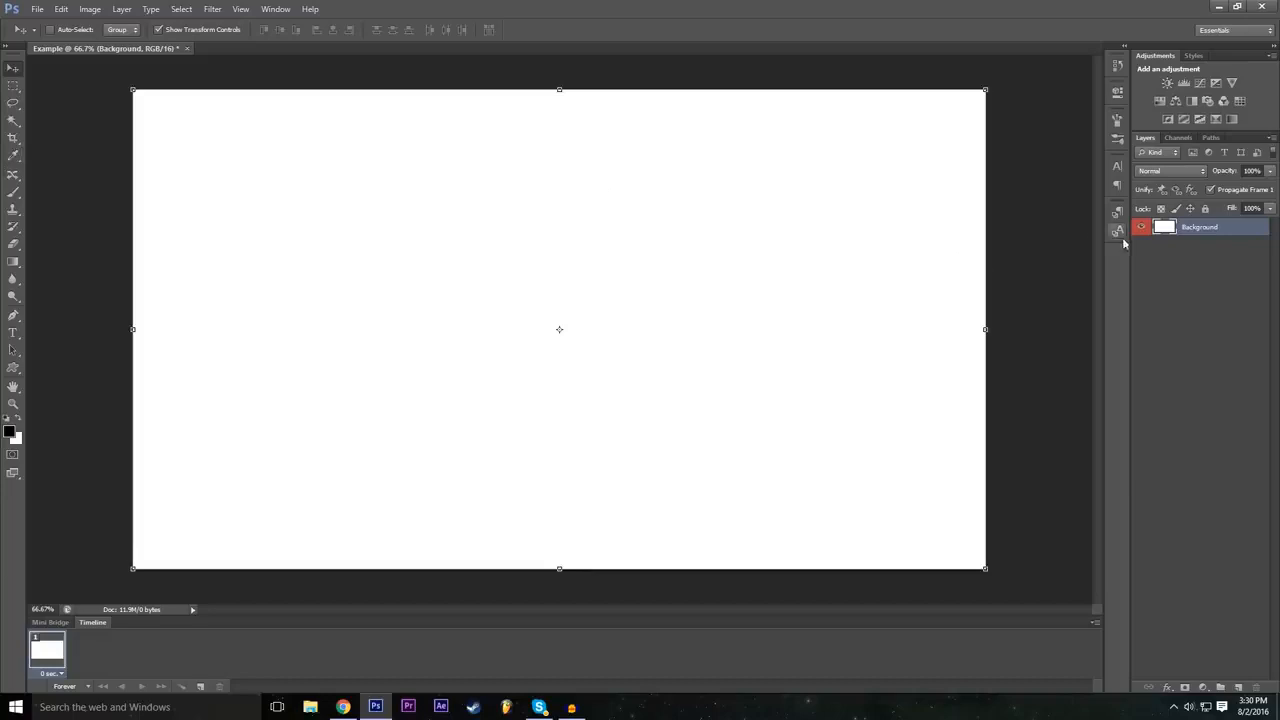
Select the Background layer and move it freely around the canvas, down and then up to the right.
{"action": "left_click", "coordinate": [1172, 285]}
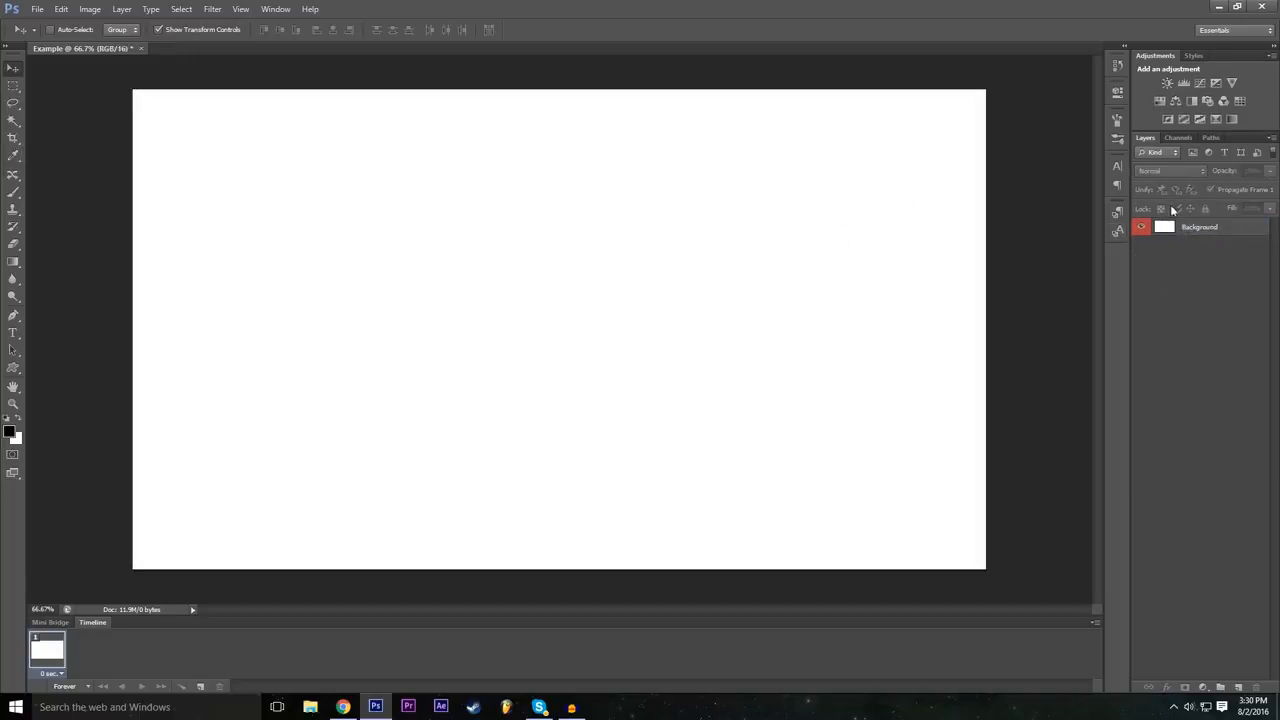
{"action": "left_click", "coordinate": [1204, 231]}
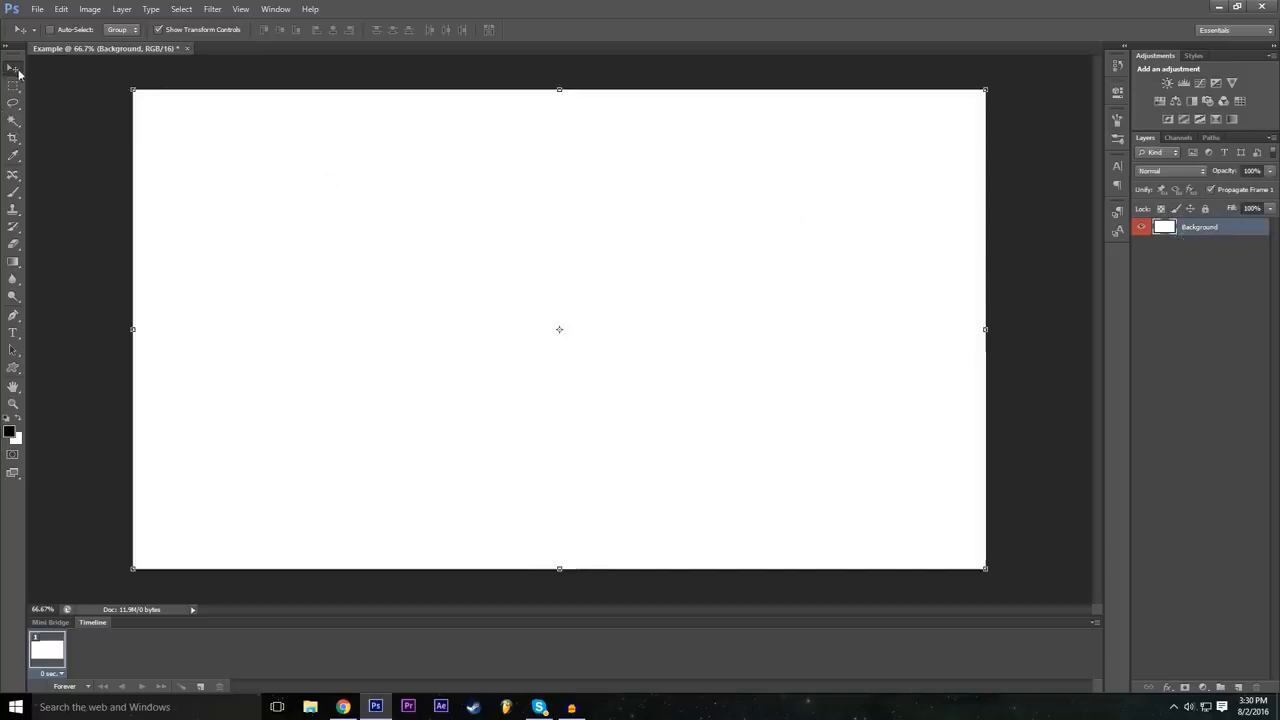
{"action": "left_click_drag", "start_coordinate": [360, 197], "coordinate": [301, 328]}
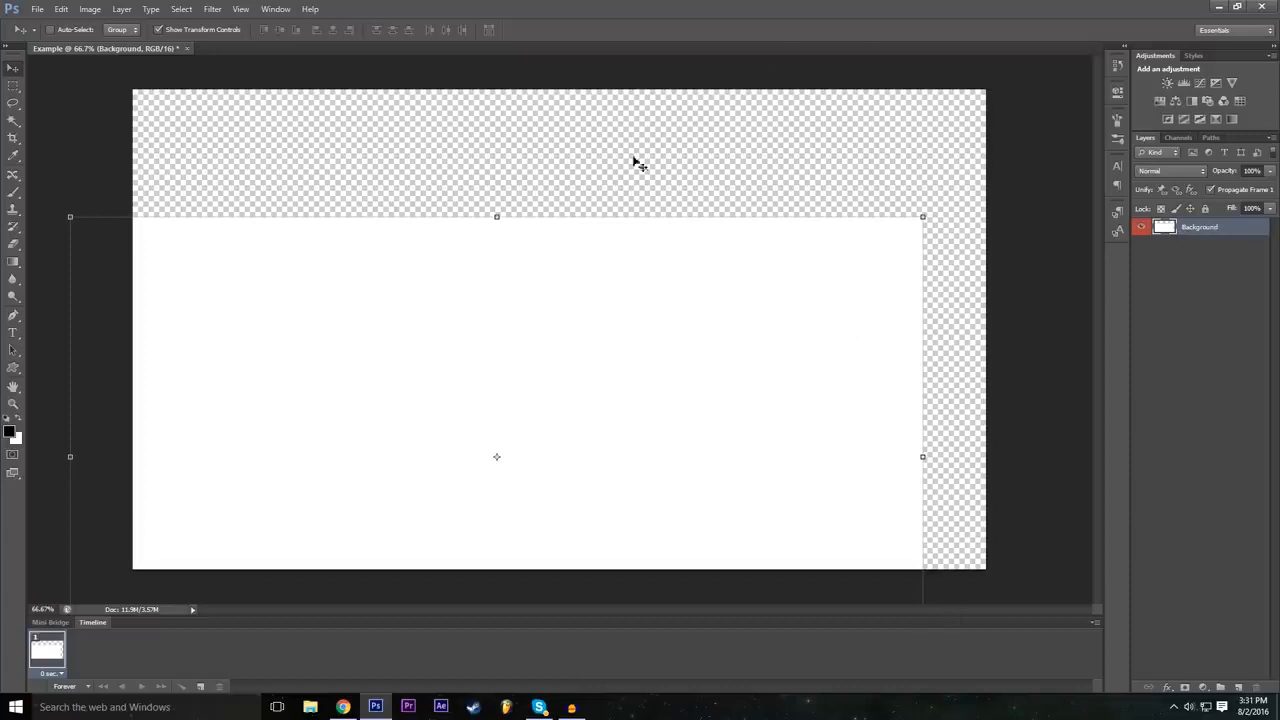
{"action": "left_click_drag", "start_coordinate": [749, 384], "coordinate": [806, 284]}
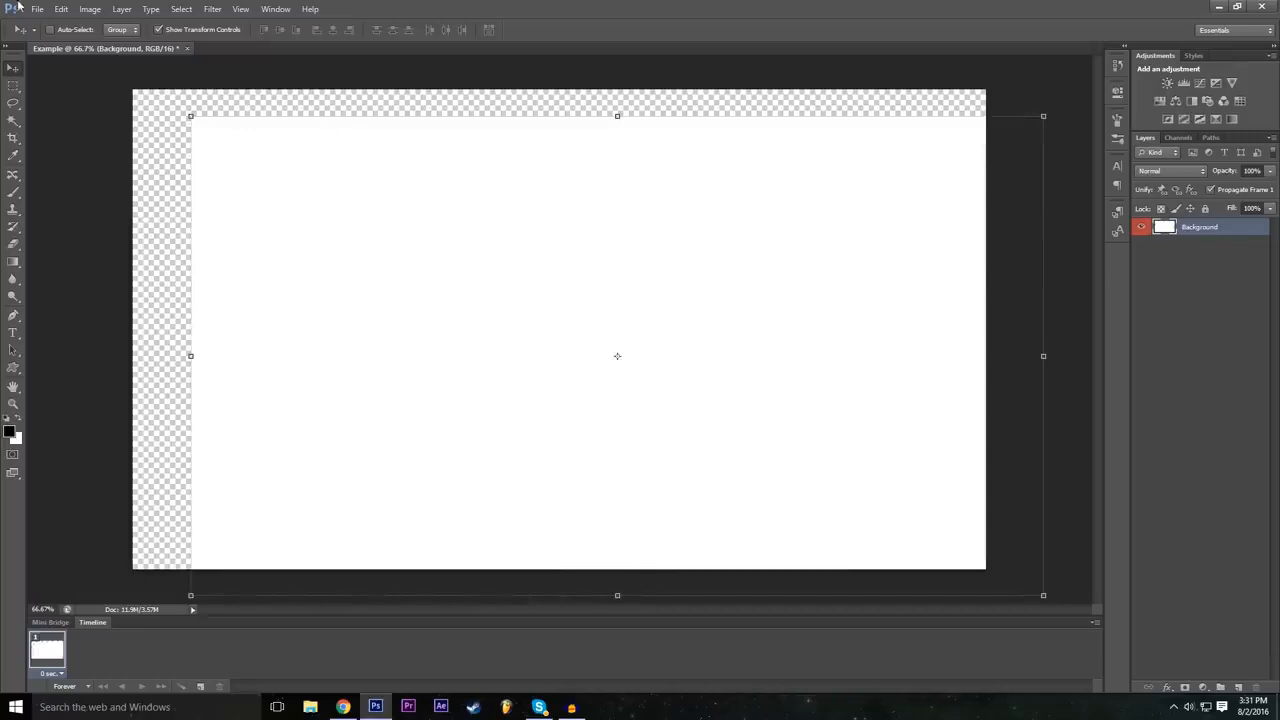
Undo both moves of the Background layer and its conversion from the locked background.
{"action": "left_click", "coordinate": [61, 9]}
{"action": "left_click", "coordinate": [80, 23]}
{"action": "left_click", "coordinate": [61, 9]}
{"action": "left_click", "coordinate": [61, 9]}
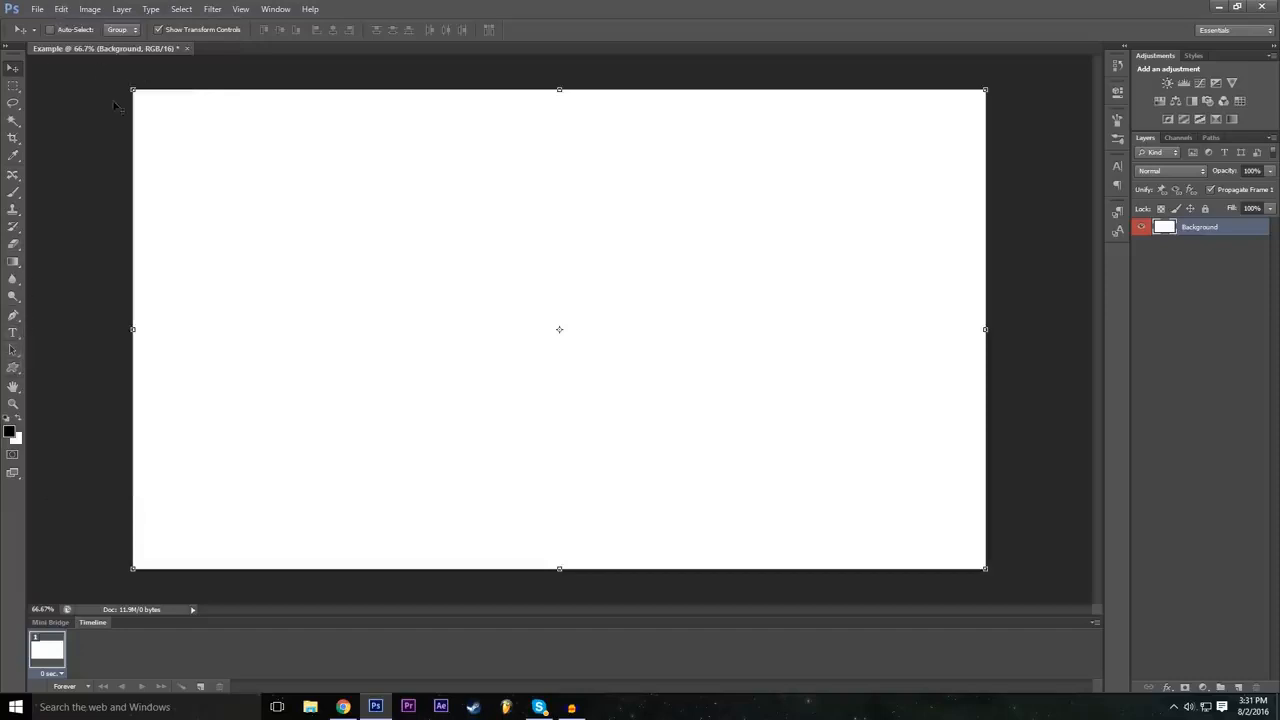
{"action": "key", "text": "ctrl+z"}
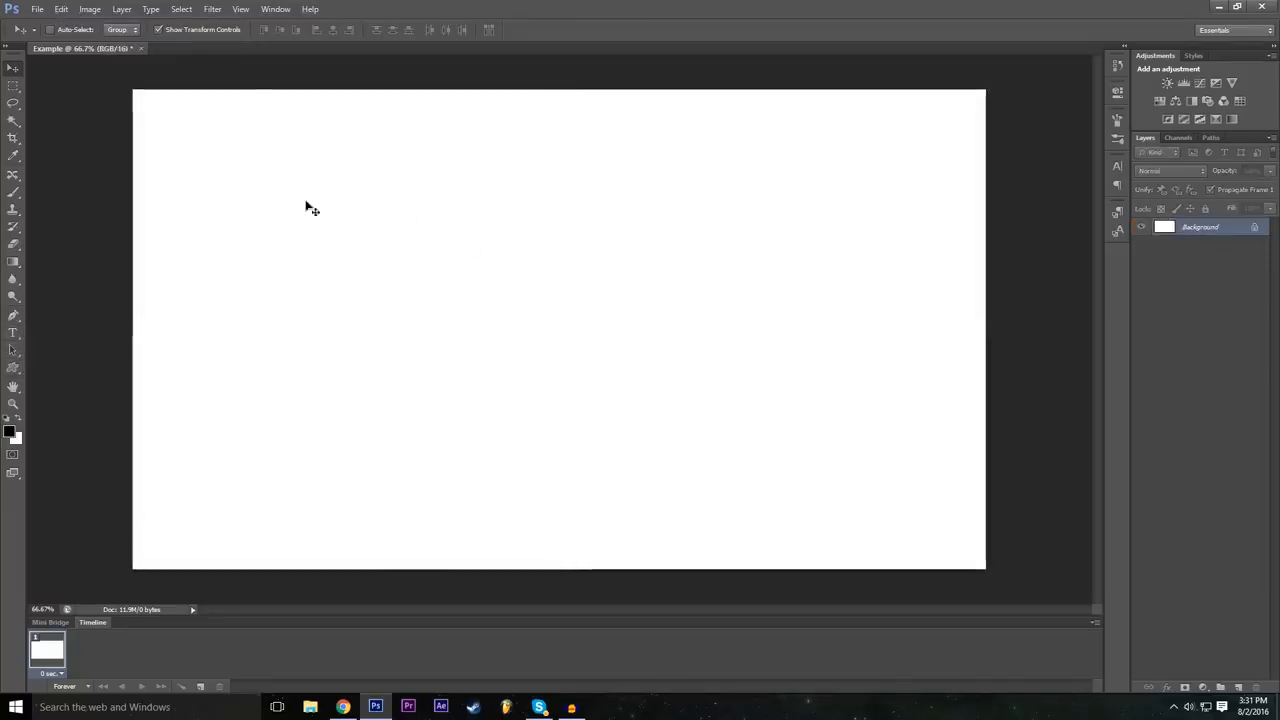
Try to move the locked background layer and dismiss the resulting alert.
{"action": "left_click_drag", "start_coordinate": [265, 212], "coordinate": [183, 172]}
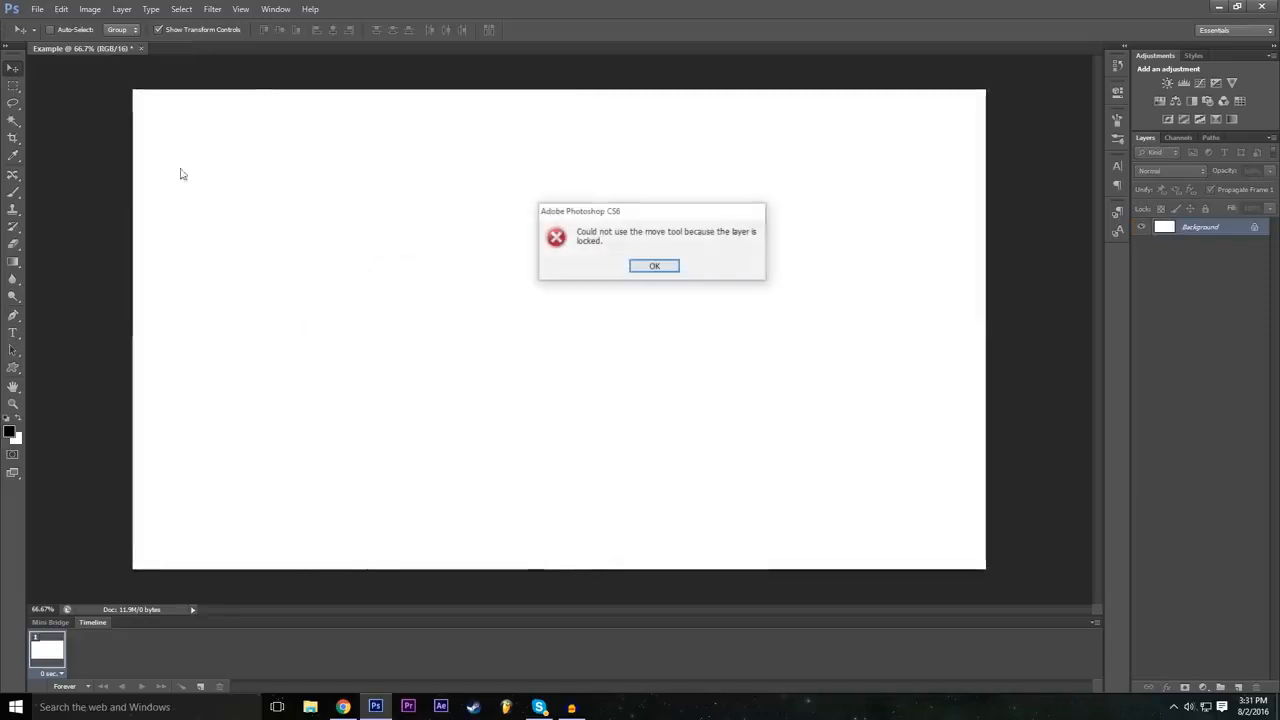
{"action": "left_click", "coordinate": [672, 267]}
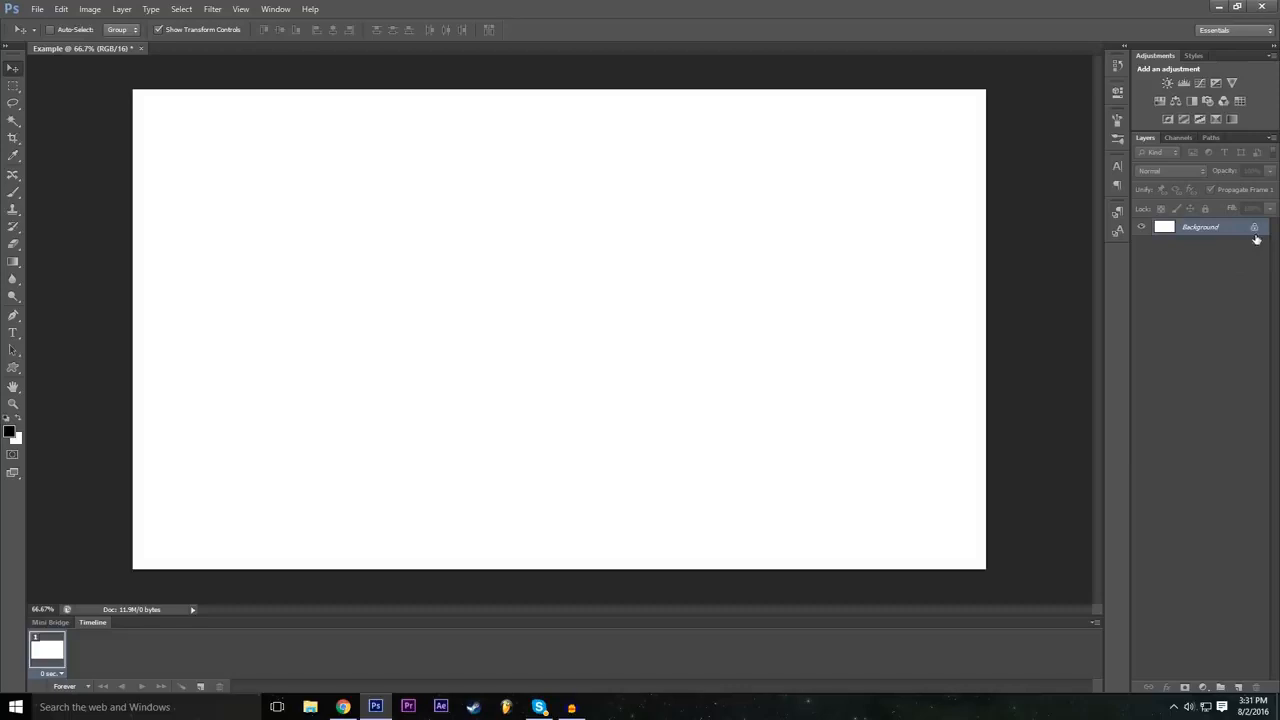
Step back and forth through the edit history, ending with the Background as an unlocked regular layer with its red label.
{"action": "left_click", "coordinate": [37, 9]}
{"action": "mouse_move", "coordinate": [61, 9]}
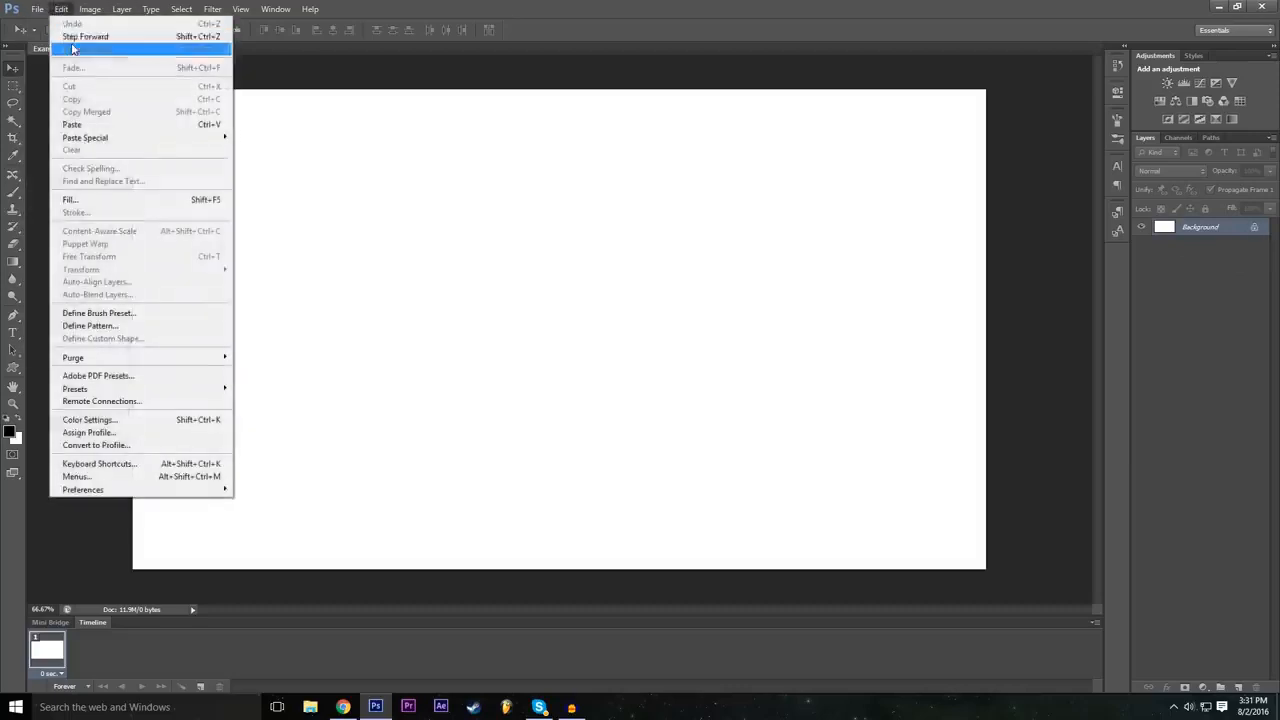
{"action": "left_click", "coordinate": [72, 48]}
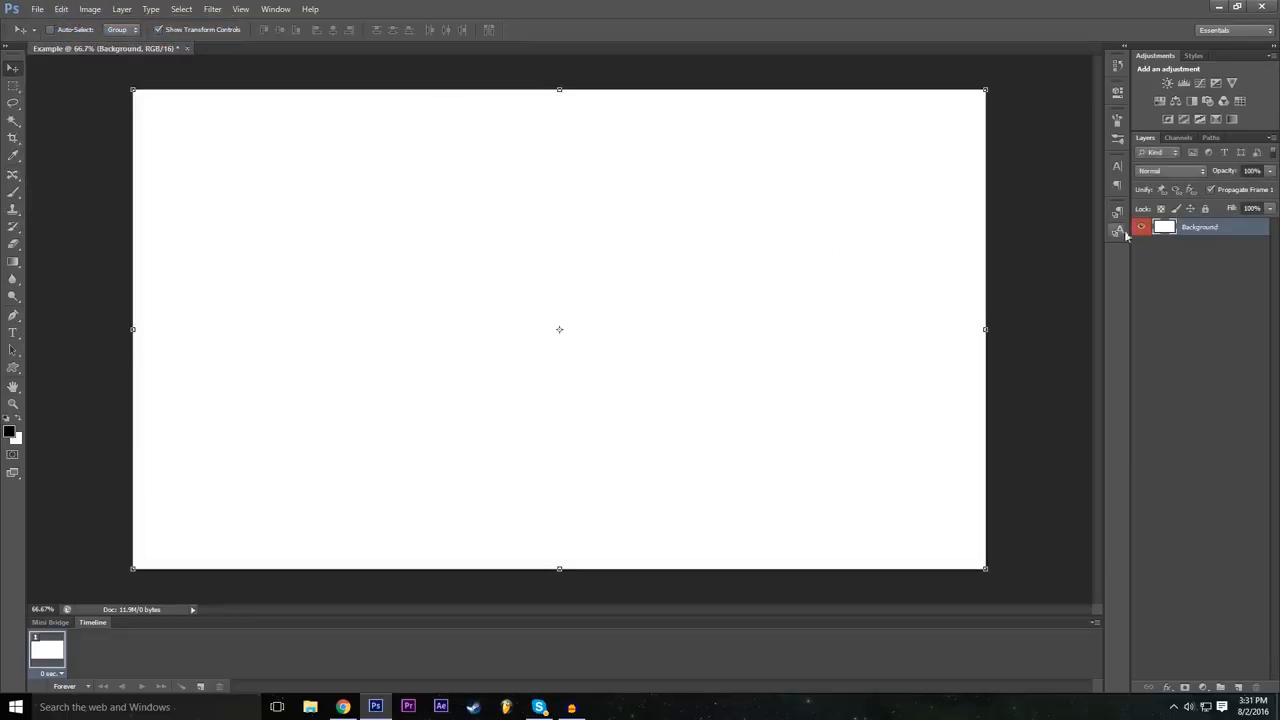
{"action": "key", "text": "ctrl+z"}
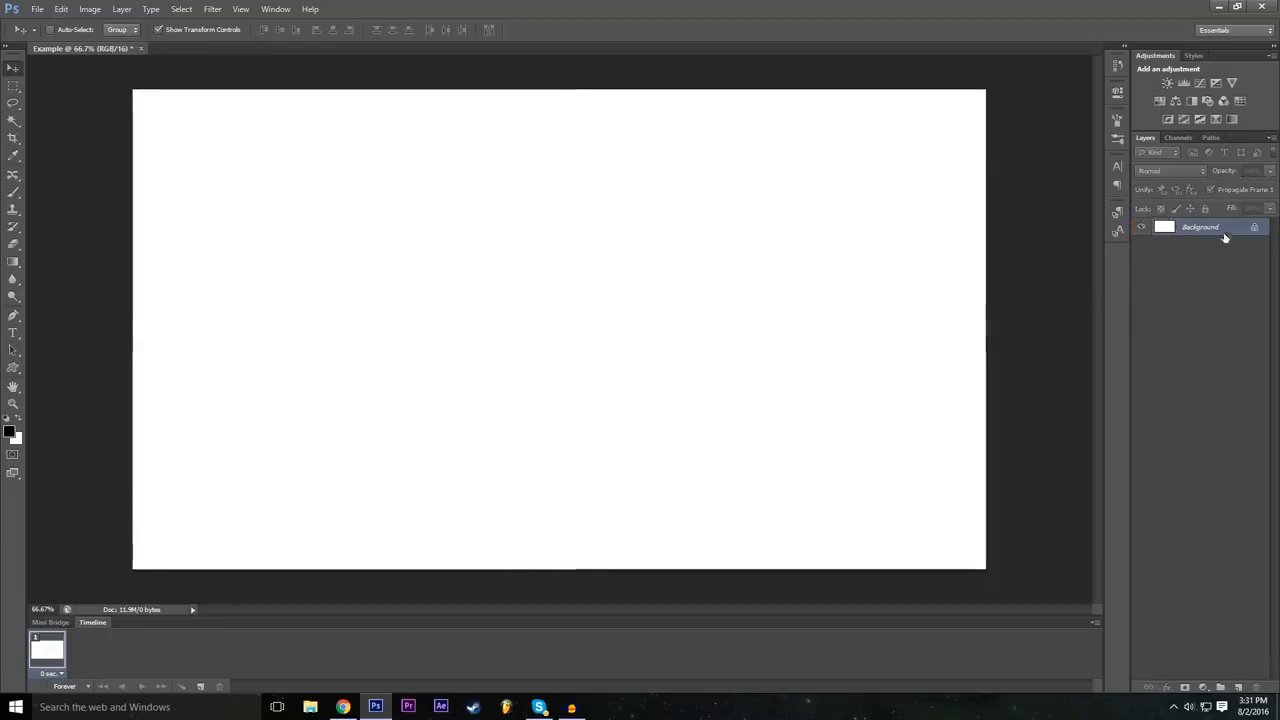
{"action": "left_click", "coordinate": [61, 9]}
{"action": "left_click", "coordinate": [71, 42]}
{"action": "left_click", "coordinate": [61, 9]}
{"action": "left_click", "coordinate": [61, 9]}
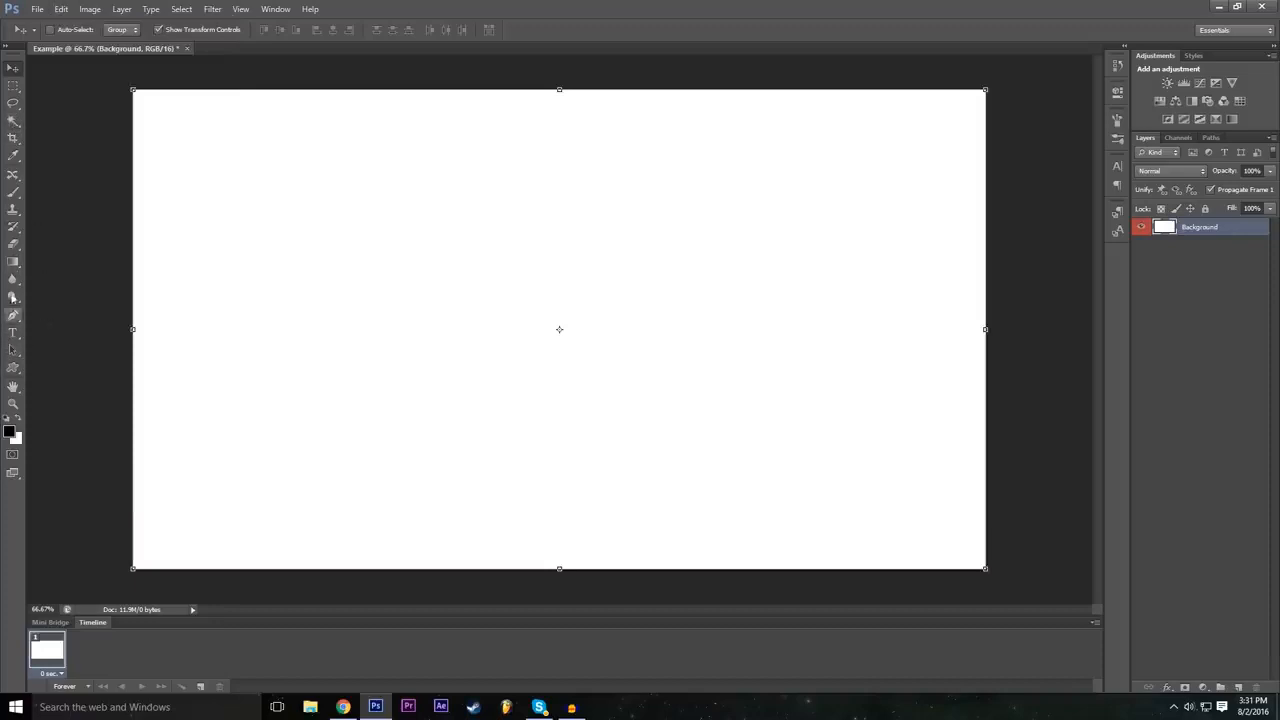
Paint two long looping freehand strokes in black on the Background layer with the Brush tool.
{"action": "left_click", "coordinate": [13, 191]}
{"action": "mouse_move", "coordinate": [303, 274]}
{"action": "left_mouse_down"}
{"action": "mouse_move", "coordinate": [398, 250]}
{"action": "mouse_move", "coordinate": [536, 286]}
{"action": "mouse_move", "coordinate": [688, 299]}
{"action": "mouse_move", "coordinate": [768, 276]}
{"action": "left_mouse_up"}
{"action": "mouse_move", "coordinate": [706, 195]}
{"action": "left_mouse_down"}
{"action": "mouse_move", "coordinate": [986, 418]}
{"action": "mouse_move", "coordinate": [343, 470]}
{"action": "left_mouse_up"}
Toggle the latest brush stroke off and on with repeated single-level undo and redo.
{"action": "key", "text": "ctrl+z"}
{"action": "key", "text": "ctrl+z"}
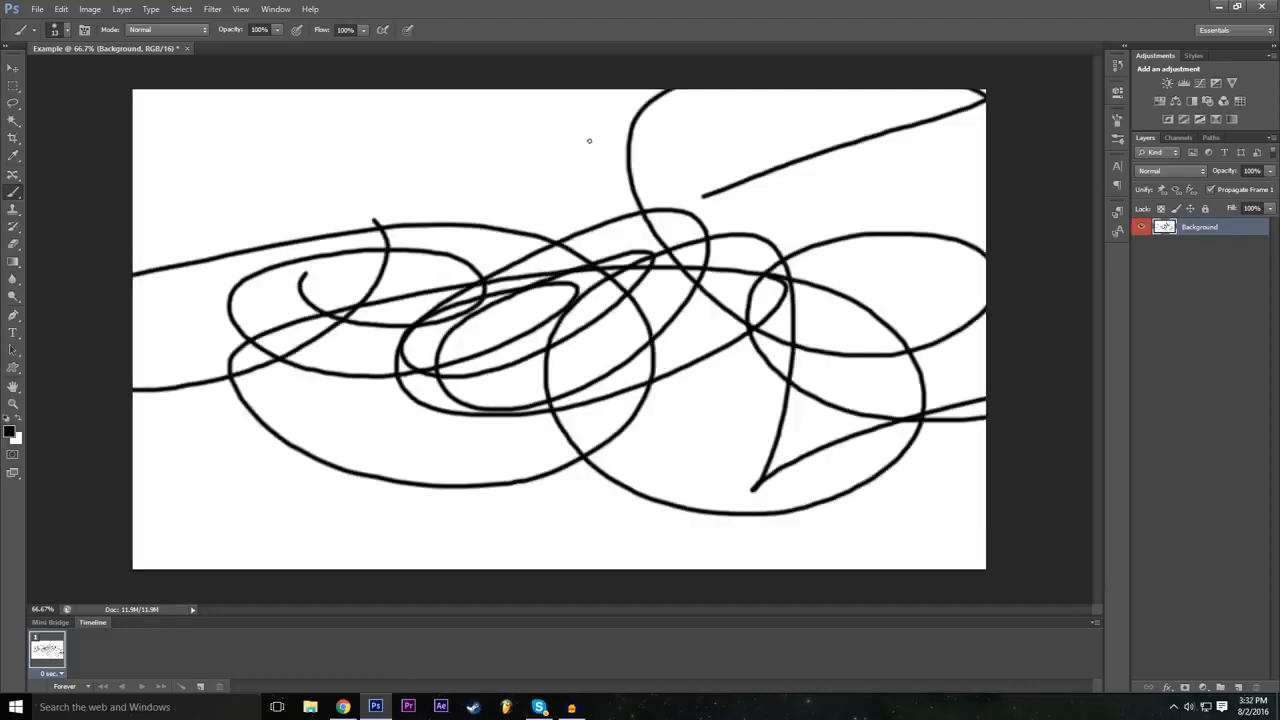
{"action": "key", "text": "ctrl+z"}
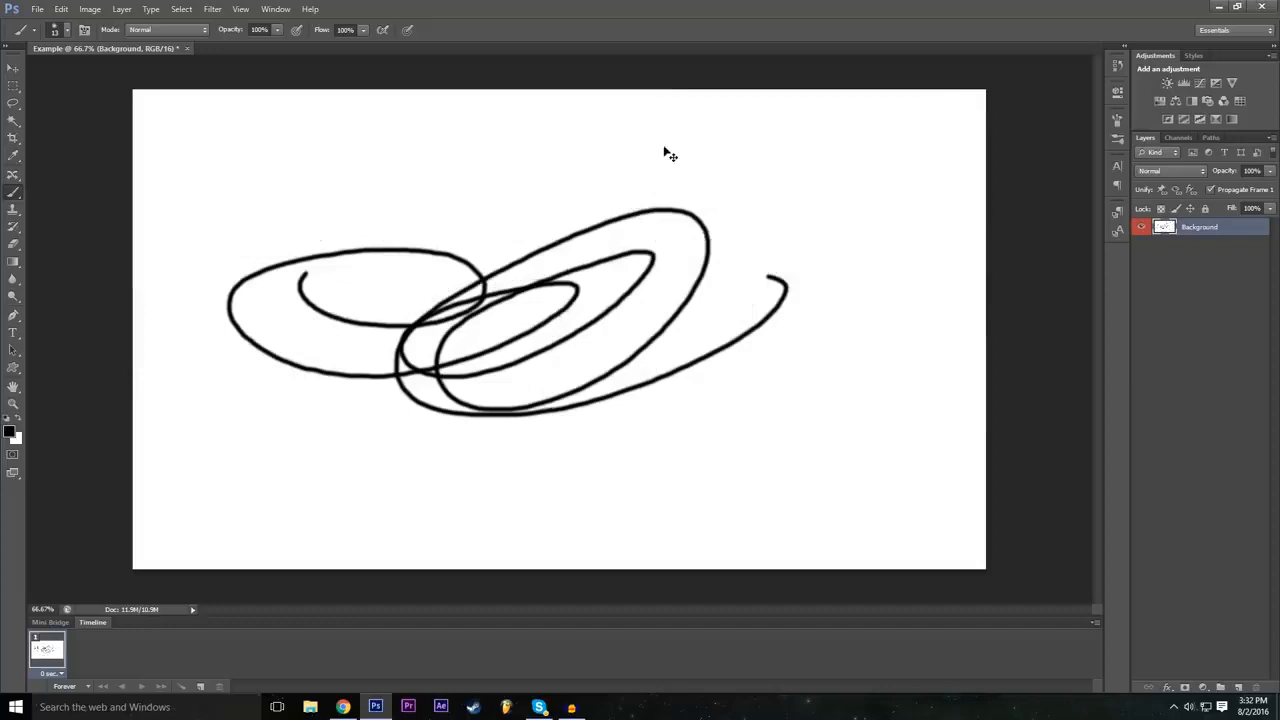
{"action": "key", "text": "ctrl+z"}
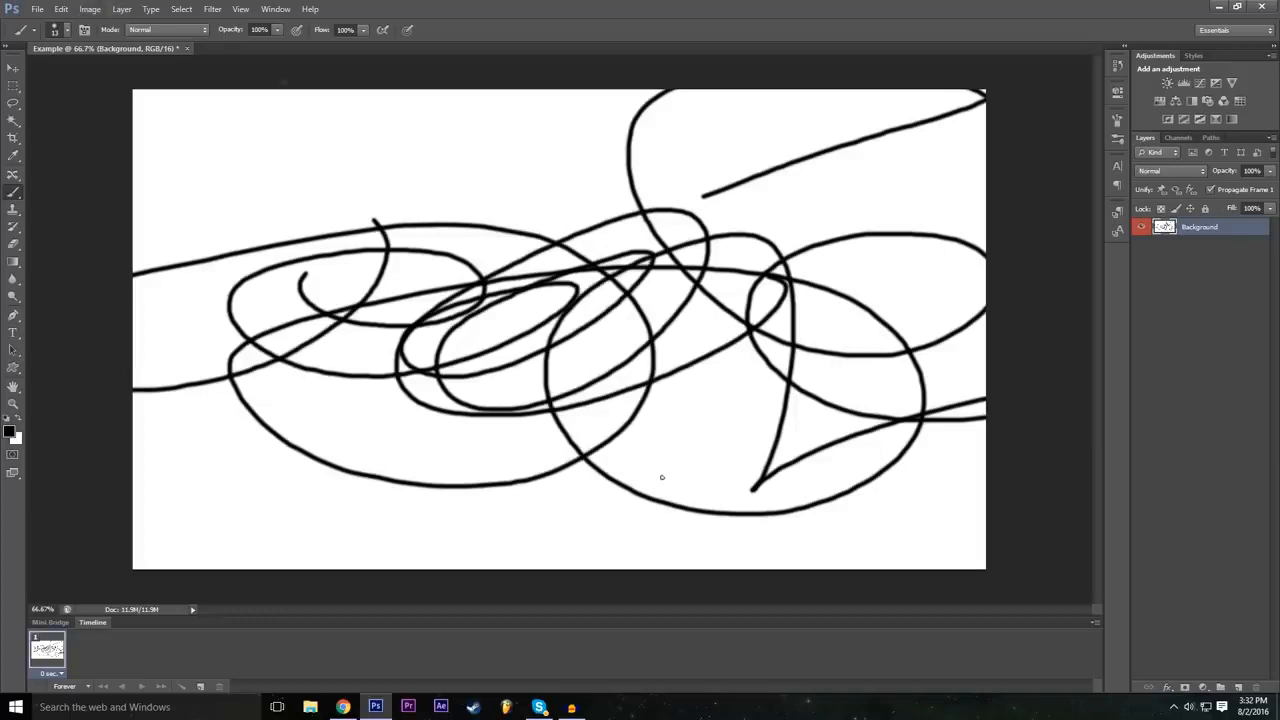
Step backward through the history to remove both brush strokes from the Background layer.
{"action": "key", "text": "ctrl+alt+z"}
{"action": "left_click", "coordinate": [47, 5]}
{"action": "mouse_move", "coordinate": [61, 7]}
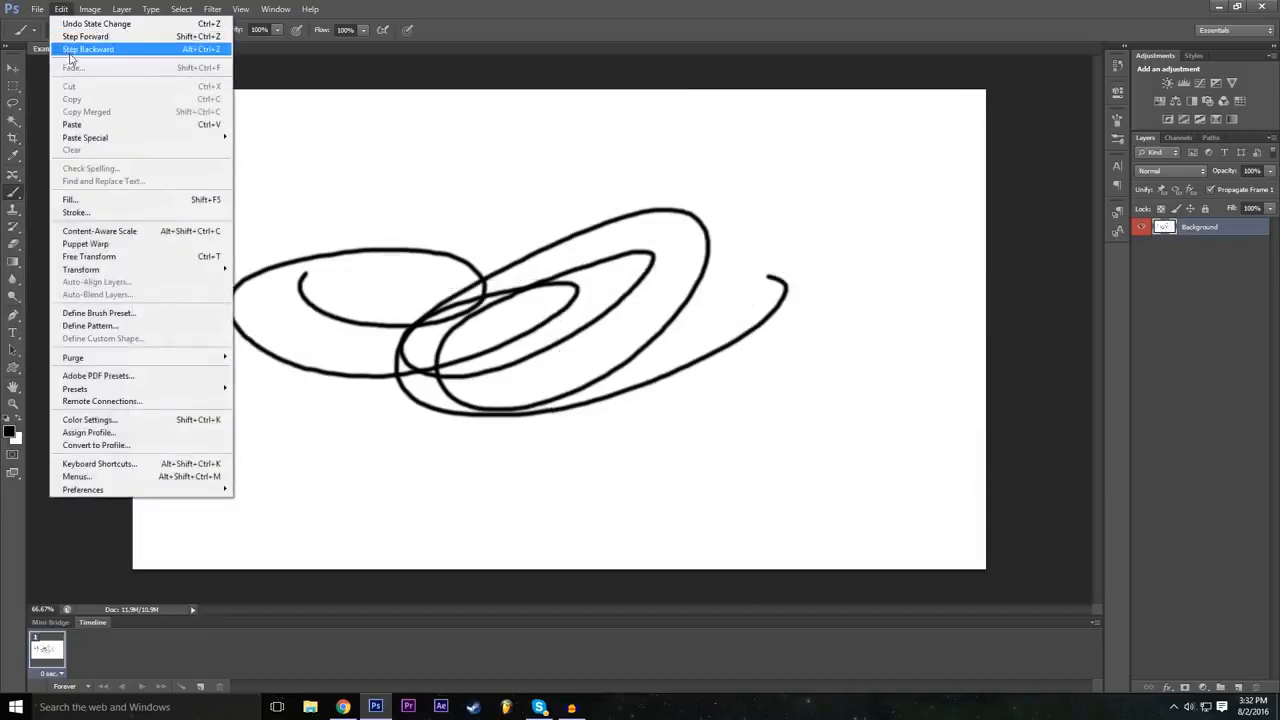
{"action": "left_click", "coordinate": [69, 50]}
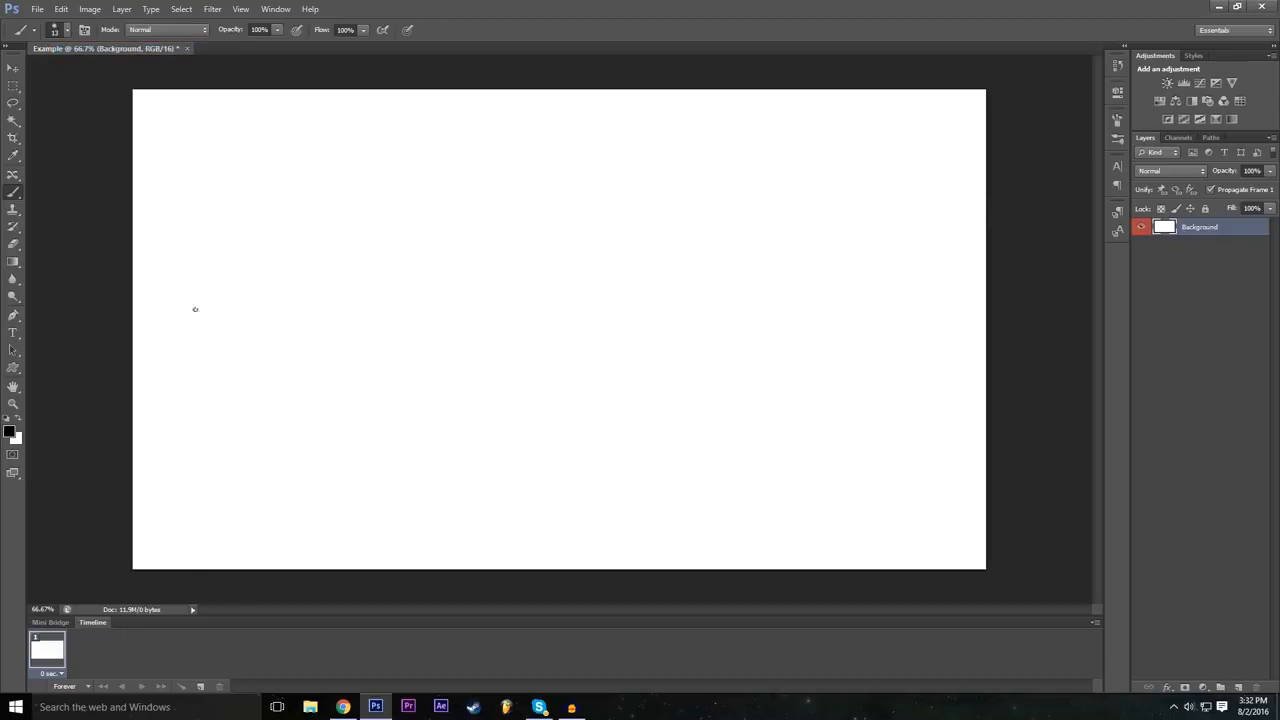
Deselect the Background layer and try the Move tool on the canvas with no layer selected.
{"action": "left_click", "coordinate": [13, 67]}
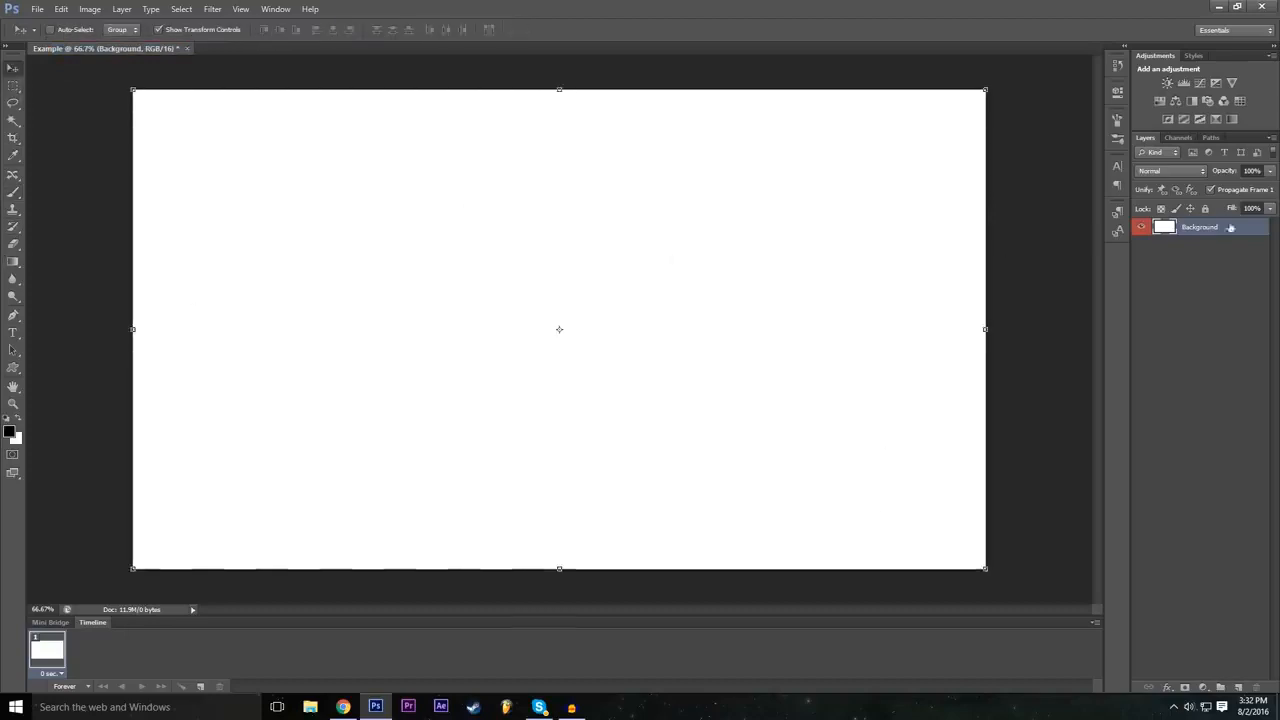
{"action": "left_click", "coordinate": [1222, 290]}
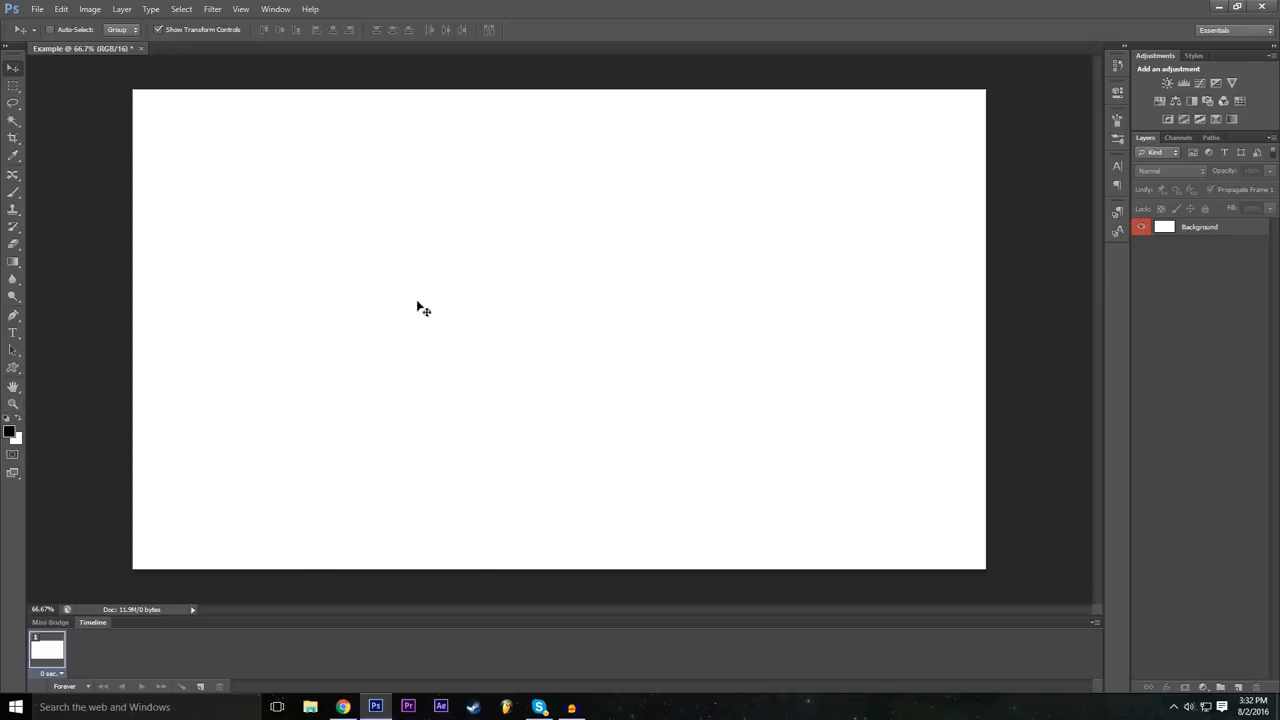
{"action": "left_click", "coordinate": [474, 286]}
{"action": "left_click", "coordinate": [629, 270]}
{"action": "left_click", "coordinate": [863, 289]}
{"action": "left_click", "coordinate": [651, 266]}
Select the Background layer, shift it slightly down and right, and undo the move.
{"action": "left_click", "coordinate": [1200, 227]}
{"action": "mouse_move", "coordinate": [589, 294]}
{"action": "left_mouse_down"}
{"action": "mouse_move", "coordinate": [677, 357]}
{"action": "mouse_move", "coordinate": [632, 303]}
{"action": "mouse_move", "coordinate": [594, 291]}
{"action": "left_mouse_up"}
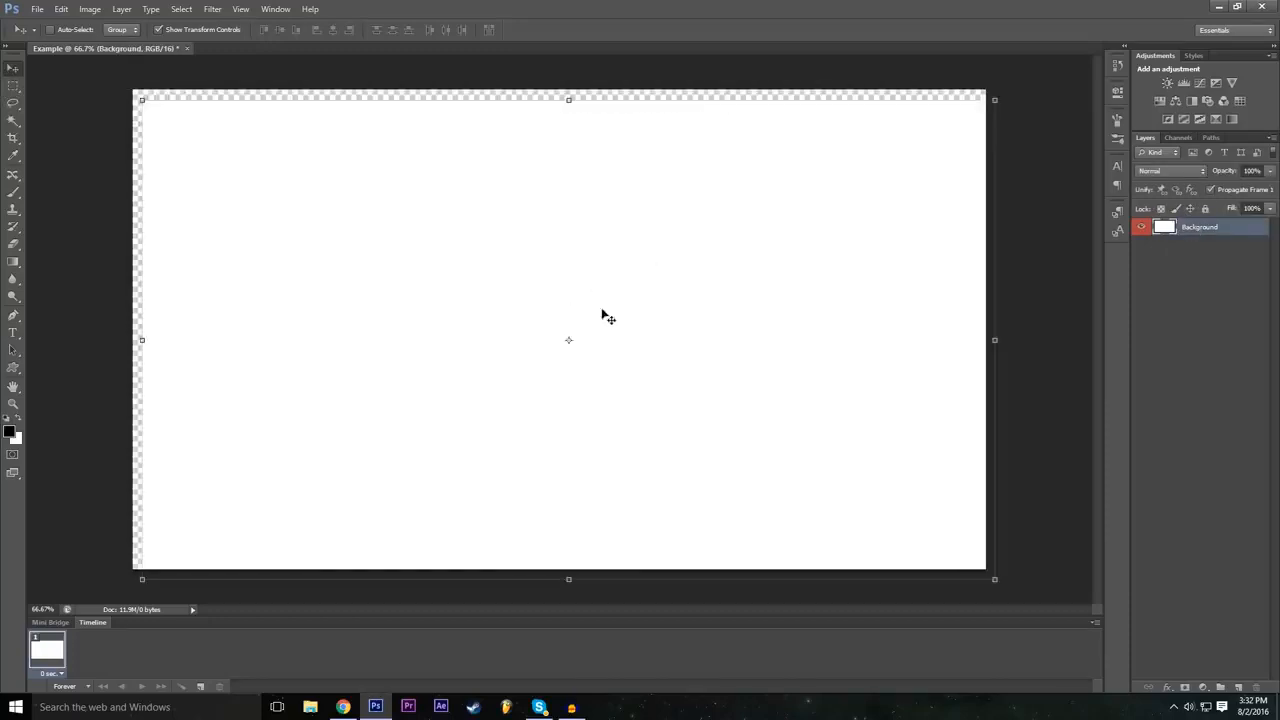
{"action": "left_click", "coordinate": [62, 8]}
{"action": "left_click", "coordinate": [90, 46]}
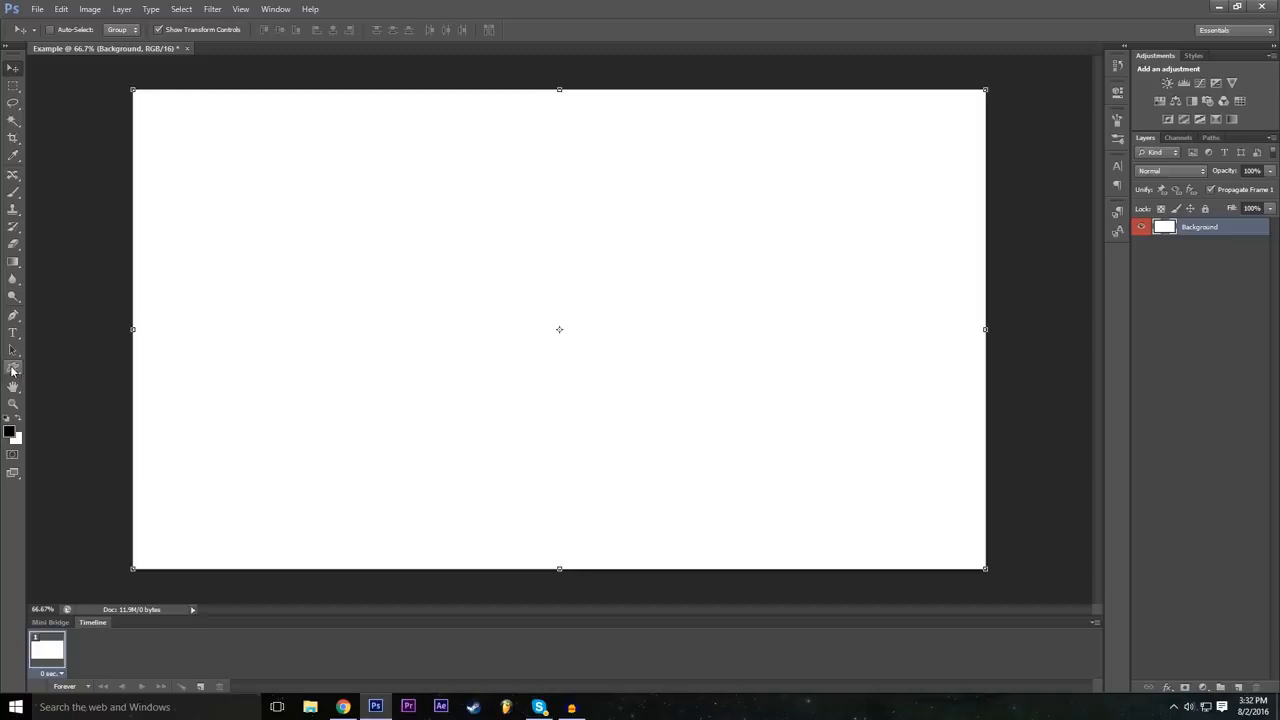
Draw a rectangle shape about 665 x 365 px in the upper-left area of the canvas.
{"action": "left_click", "coordinate": [13, 370]}
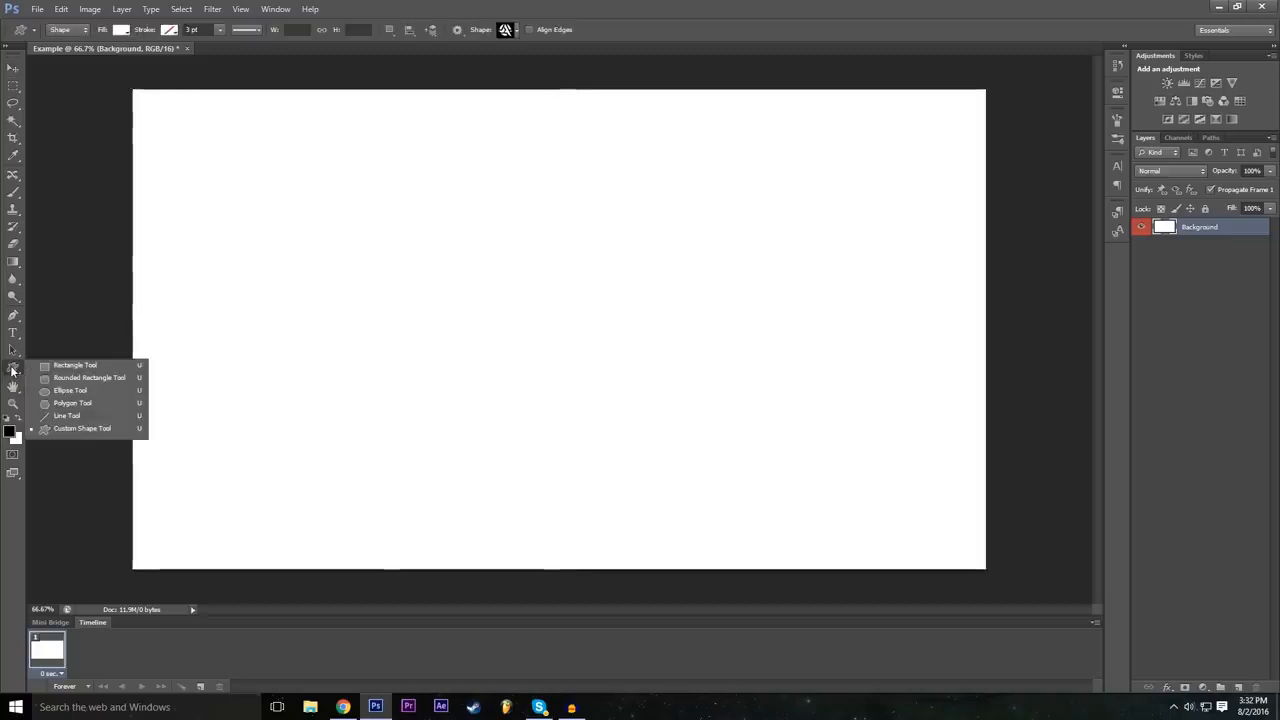
{"action": "left_click", "coordinate": [75, 365]}
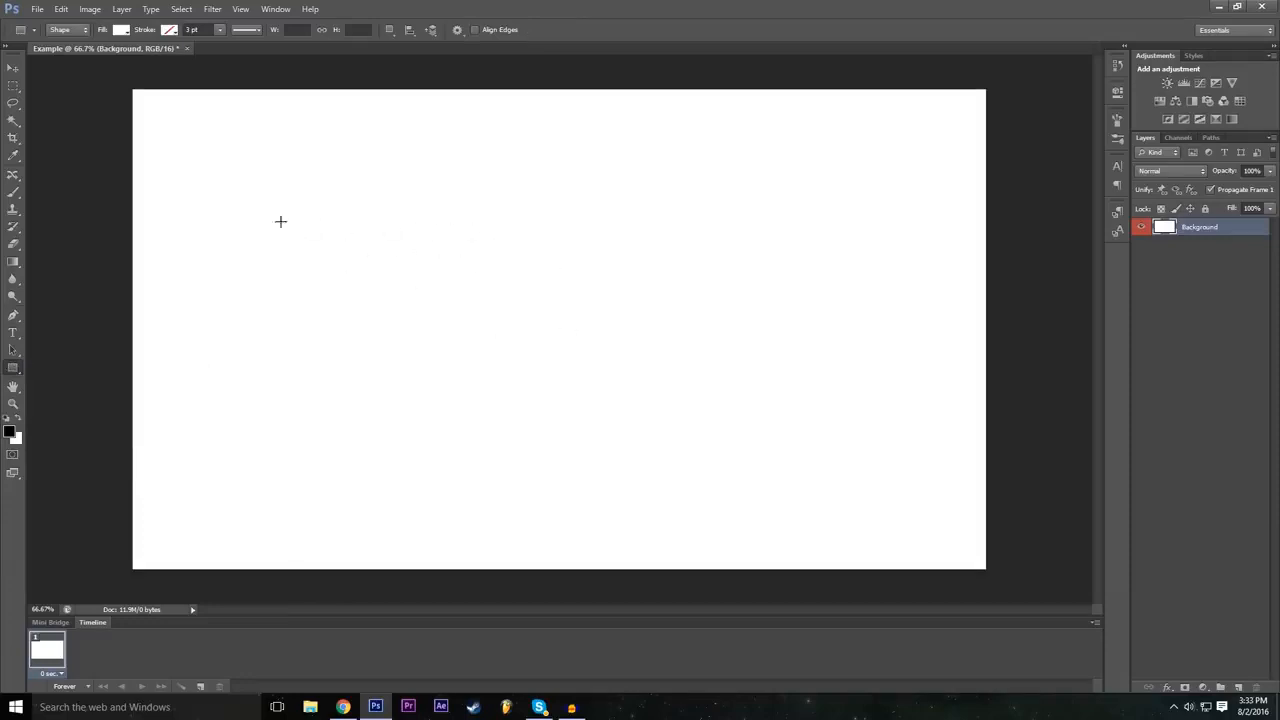
{"action": "left_click_drag", "start_coordinate": [234, 195], "coordinate": [529, 357]}
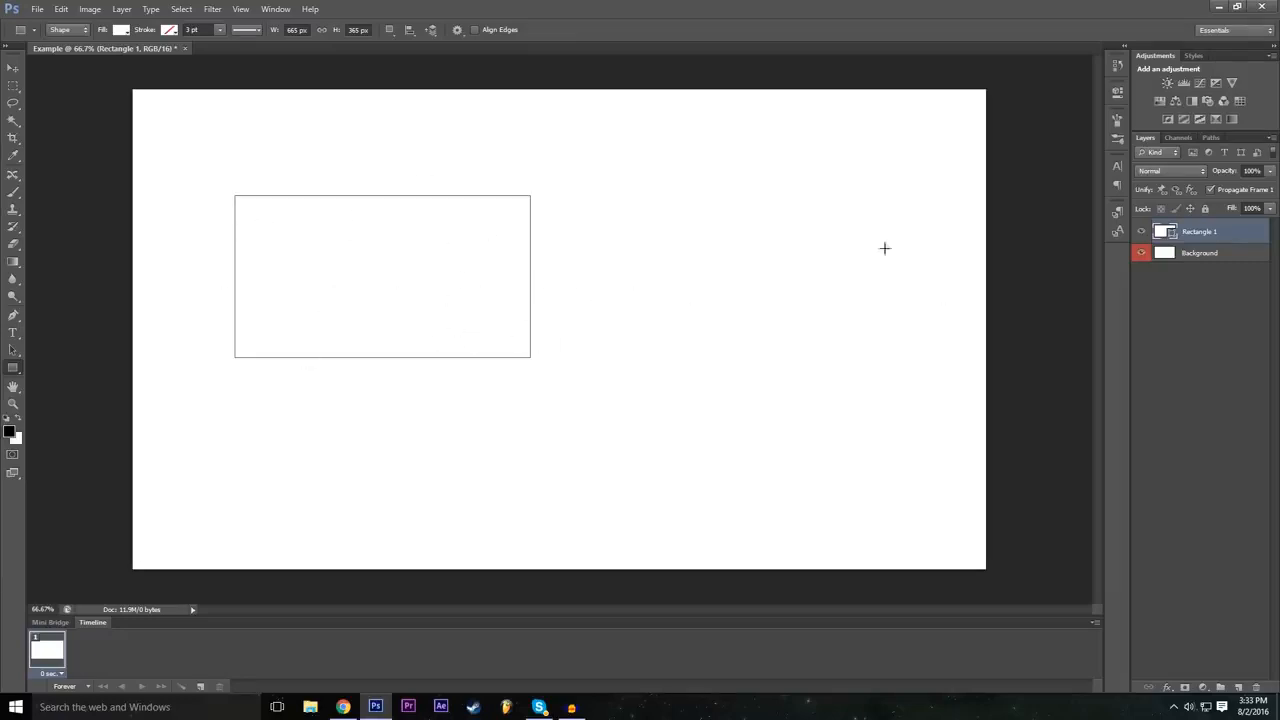
Select the rectangle's layer, try dark gray and red swatches as its fill, and settle on a very dark gray.
{"action": "left_click", "coordinate": [1200, 256]}
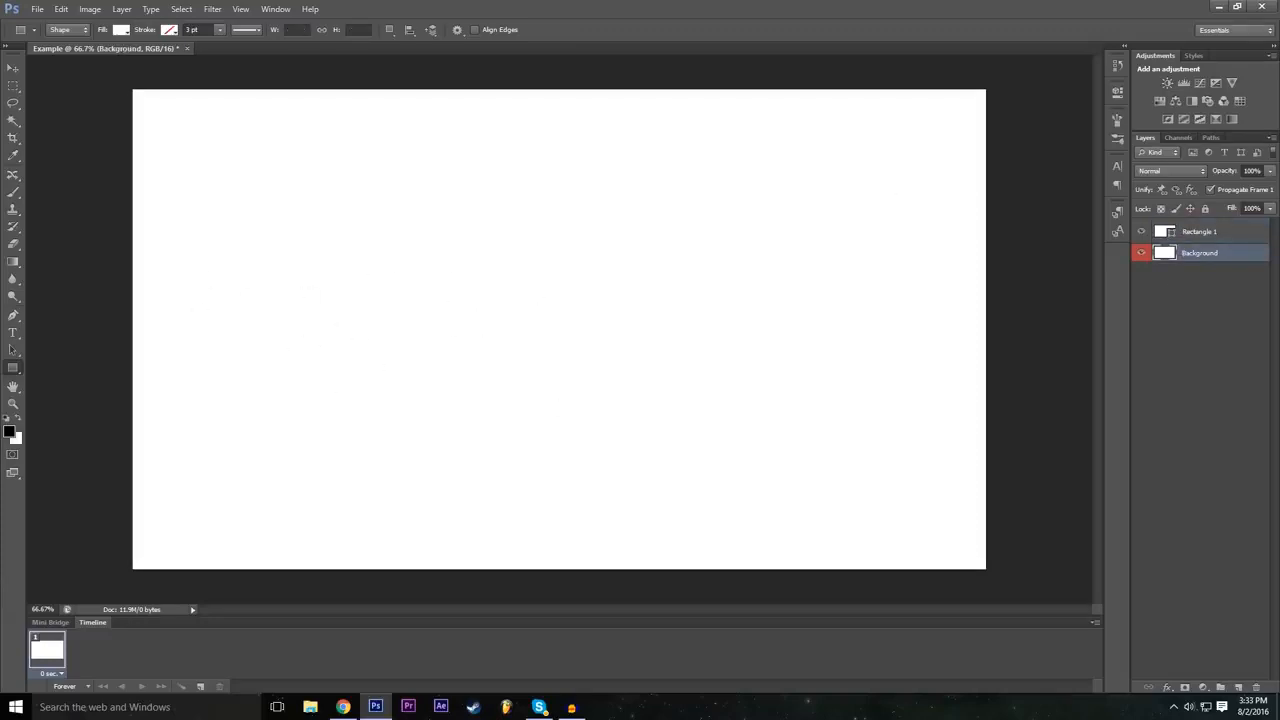
{"action": "left_click", "coordinate": [1211, 234]}
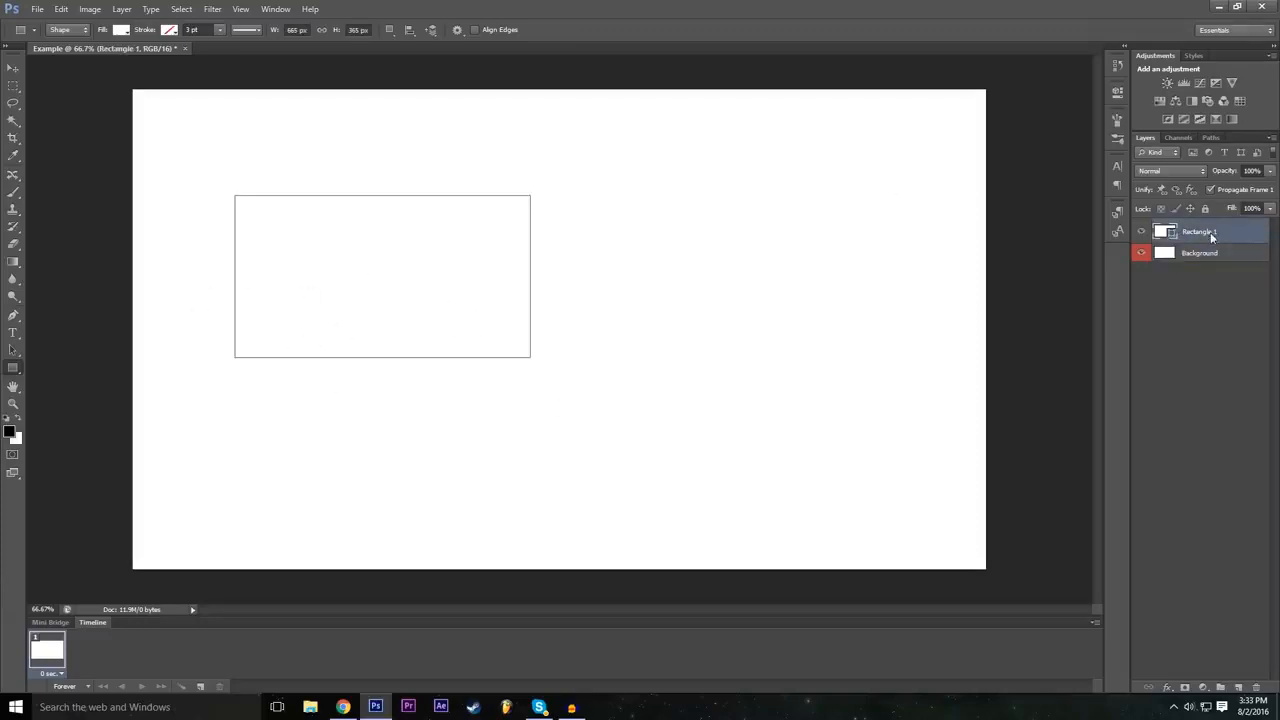
{"action": "left_click", "coordinate": [121, 30]}
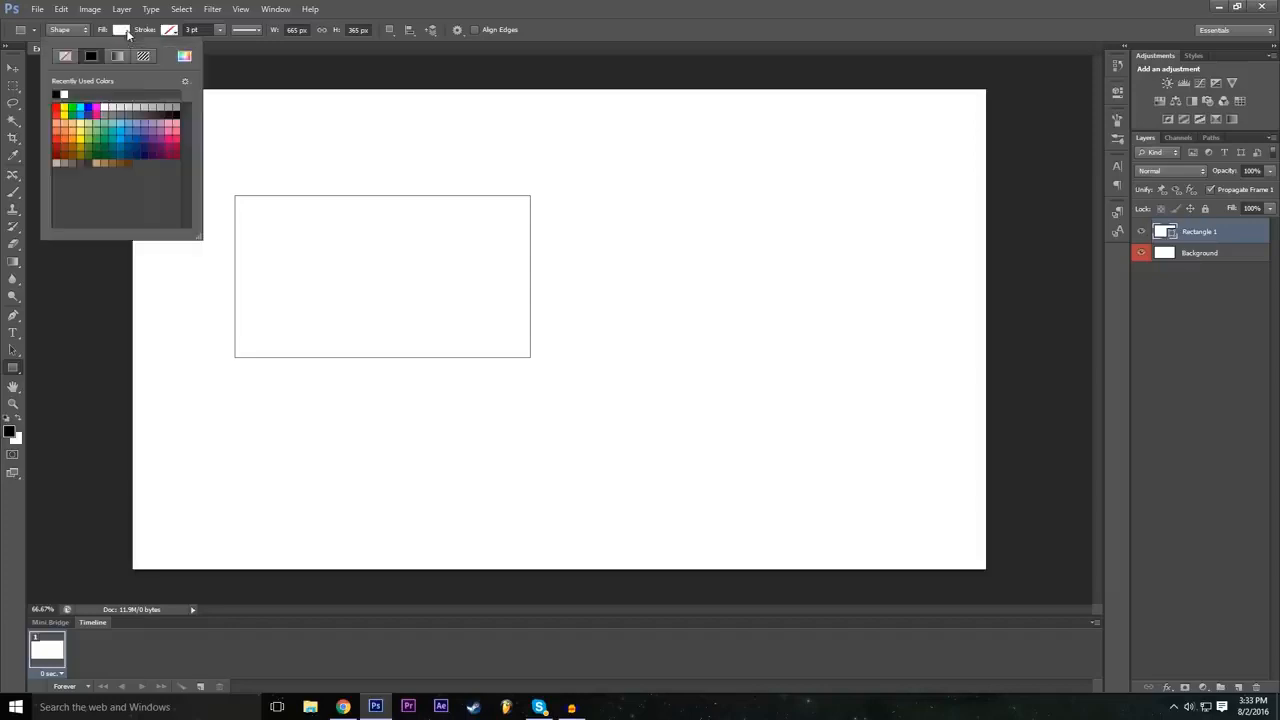
{"action": "left_click", "coordinate": [176, 112]}
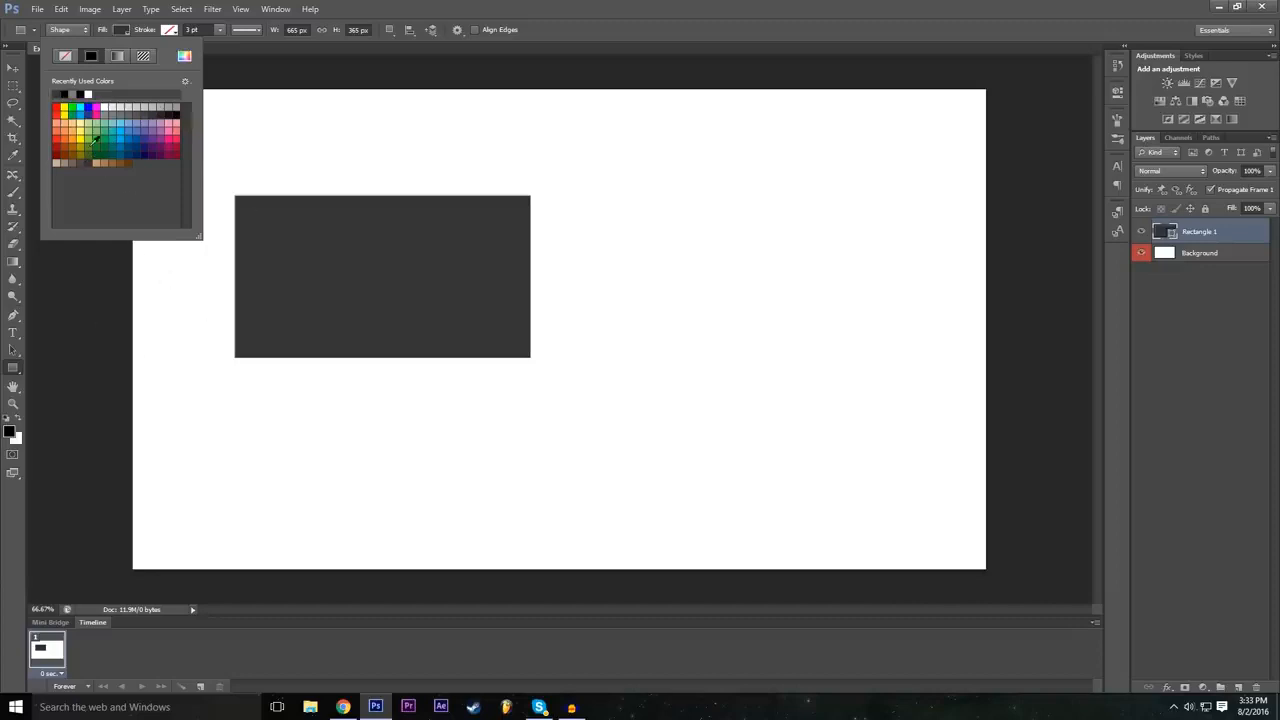
{"action": "left_click", "coordinate": [57, 142]}
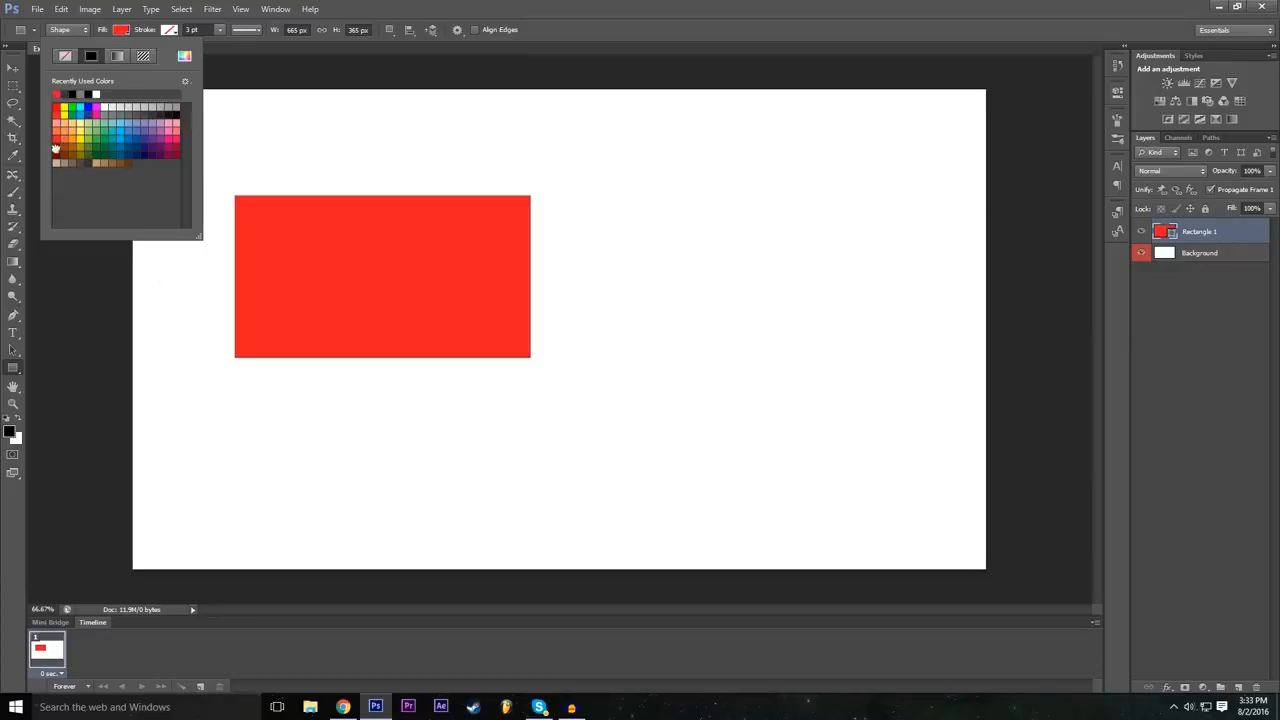
{"action": "left_click", "coordinate": [57, 149]}
{"action": "left_click", "coordinate": [57, 141]}
{"action": "left_click", "coordinate": [158, 116]}
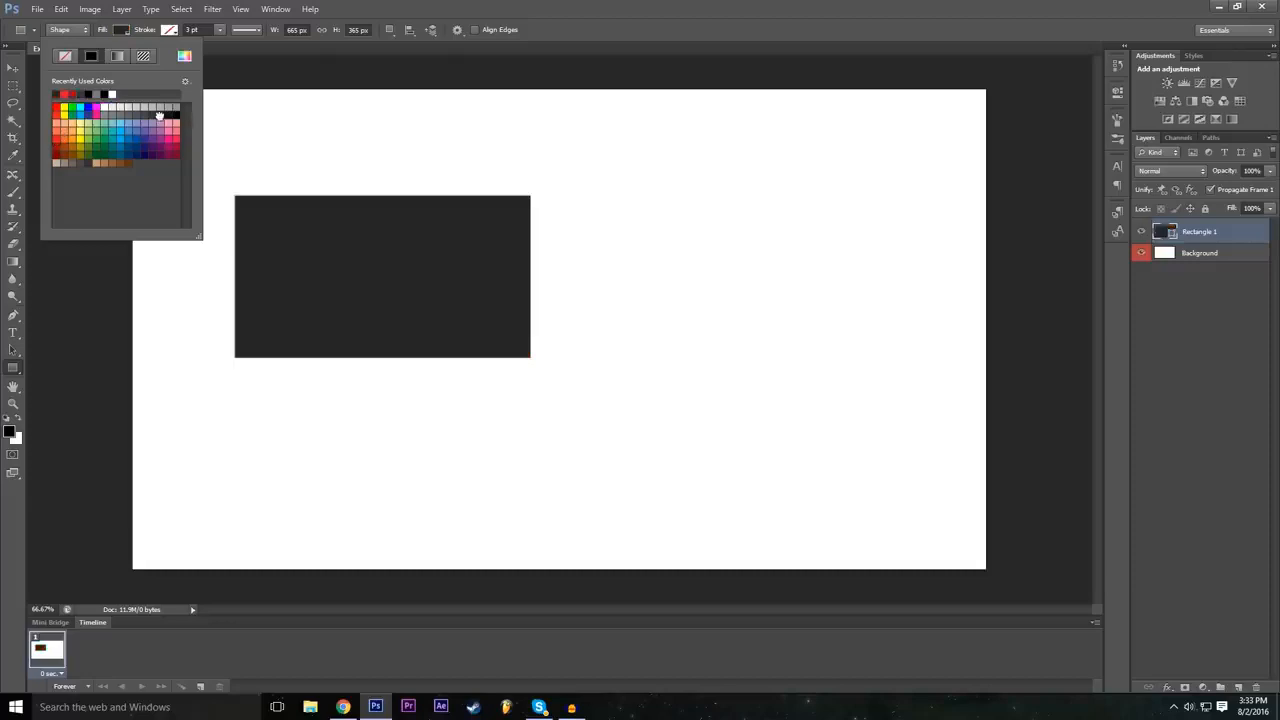
{"action": "left_click", "coordinate": [869, 6]}
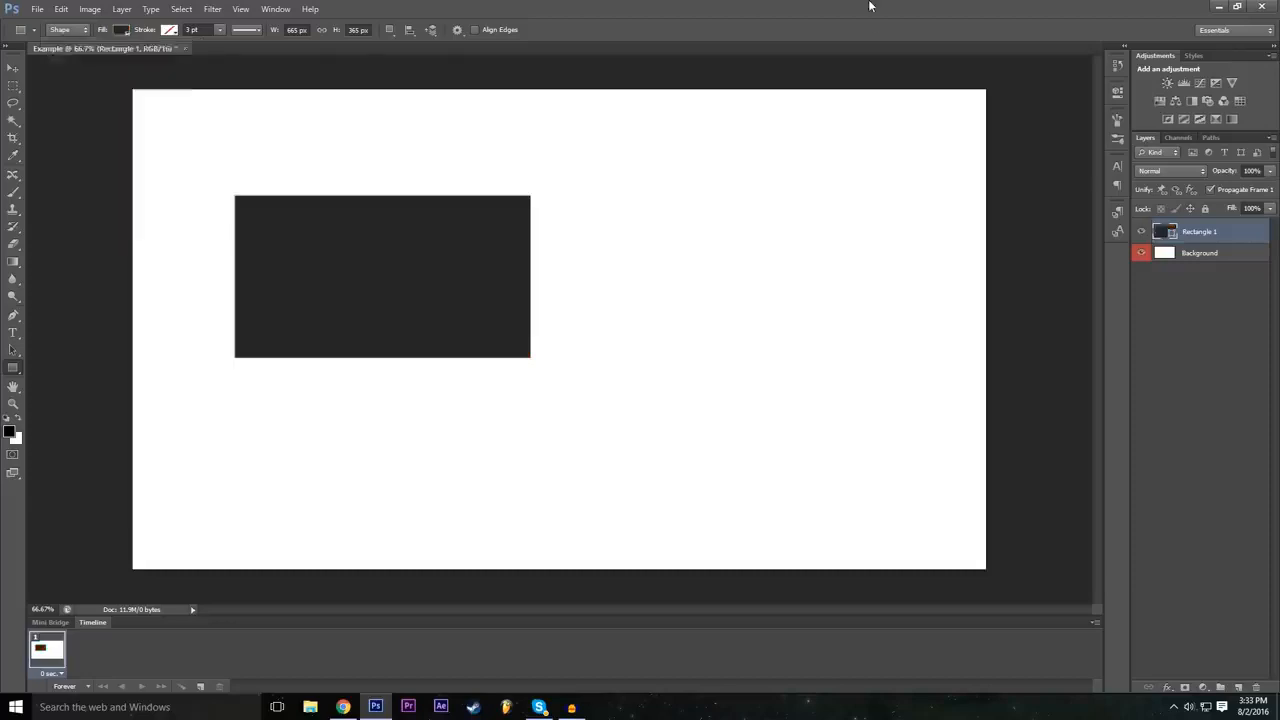
Move the dark rectangle freely around the canvas with the Move tool and place it near the center.
{"action": "left_click", "coordinate": [13, 69]}
{"action": "left_click_drag", "start_coordinate": [412, 264], "coordinate": [547, 279]}
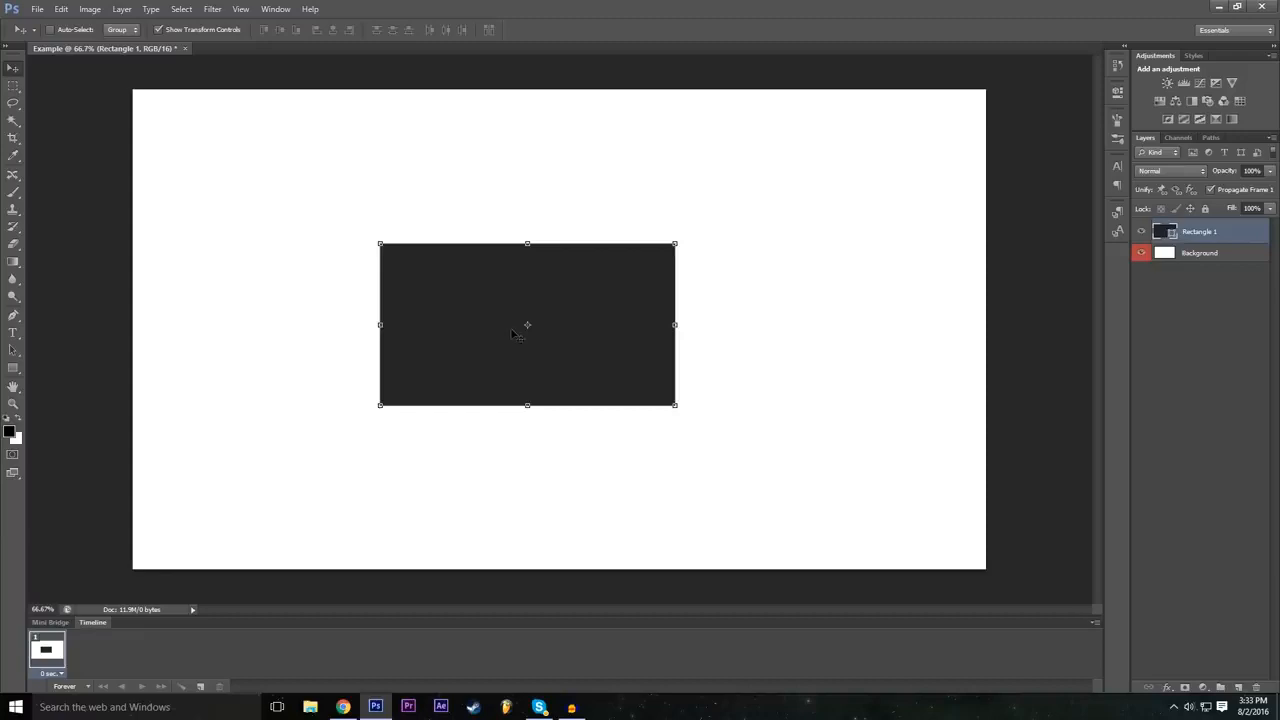
{"action": "left_click_drag", "start_coordinate": [513, 341], "coordinate": [550, 275]}
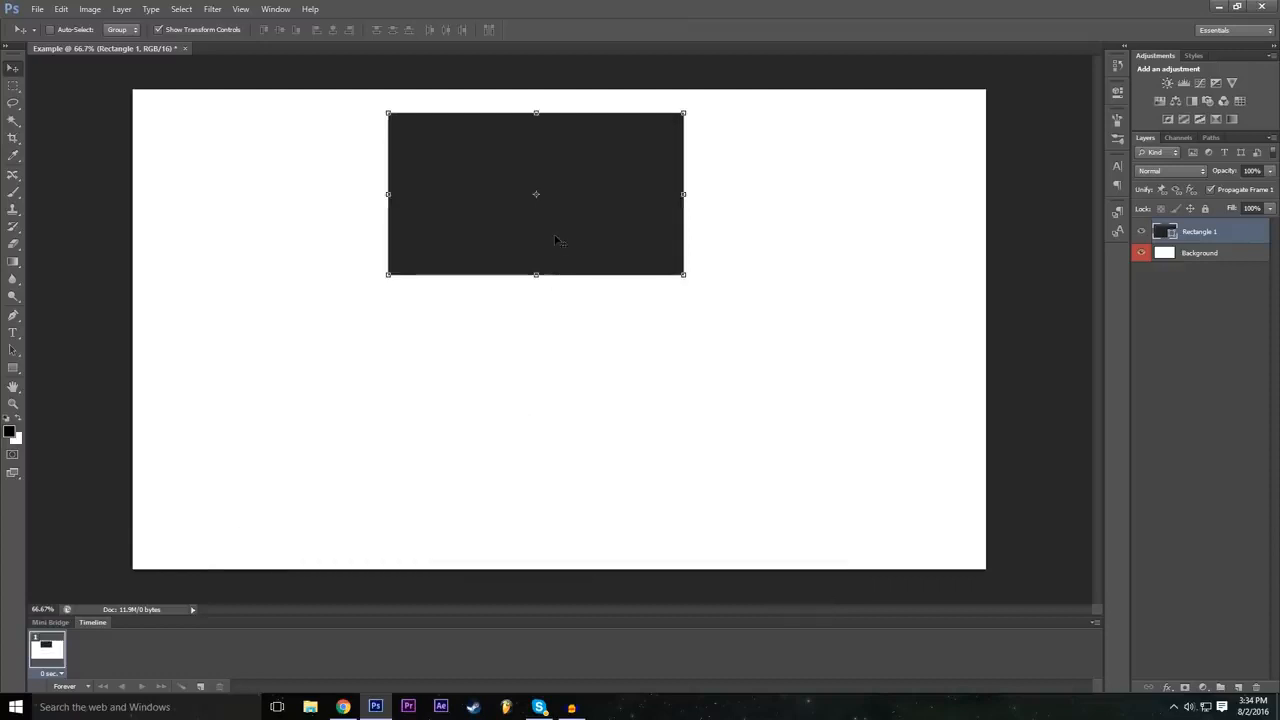
{"action": "left_click_drag", "start_coordinate": [562, 196], "coordinate": [383, 264]}
{"action": "left_click_drag", "start_coordinate": [606, 161], "coordinate": [409, 310]}
{"action": "left_click_drag", "start_coordinate": [492, 326], "coordinate": [537, 362]}
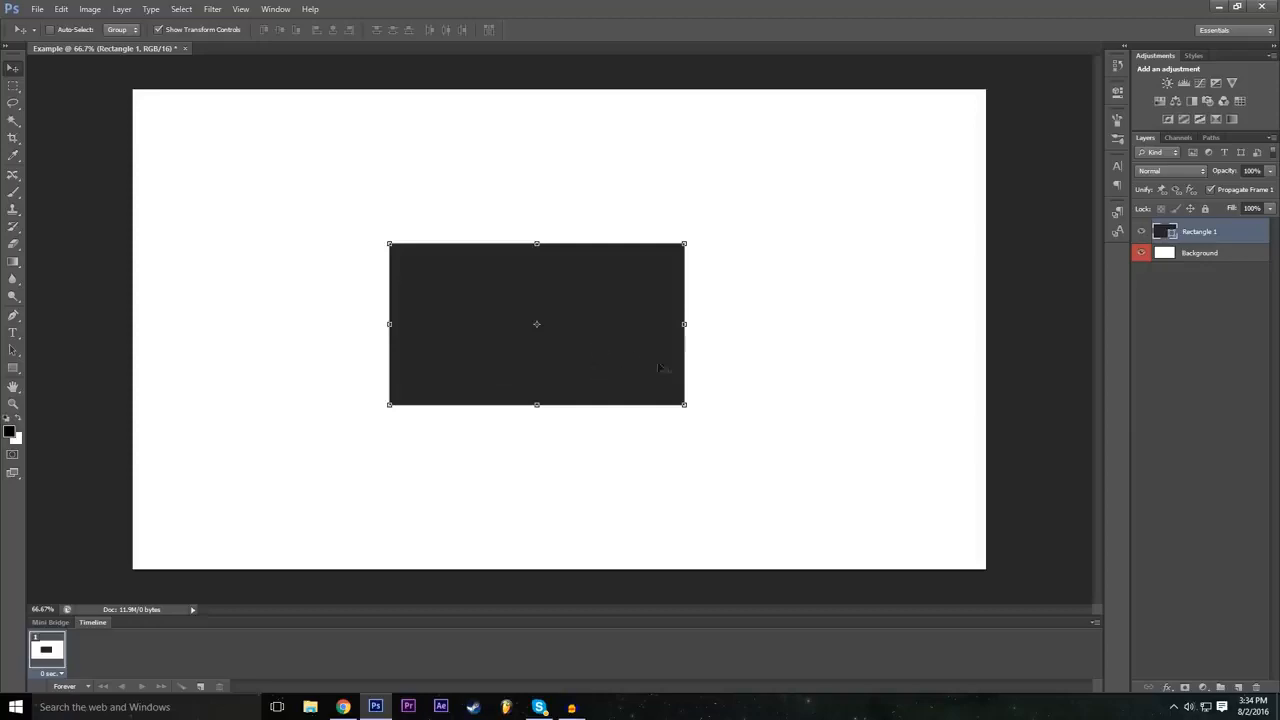
Start Free Transform on the rectangle and try various rotations, including about 17° counterclockwise and about 5° clockwise.
{"action": "key", "text": "ctrl+t"}
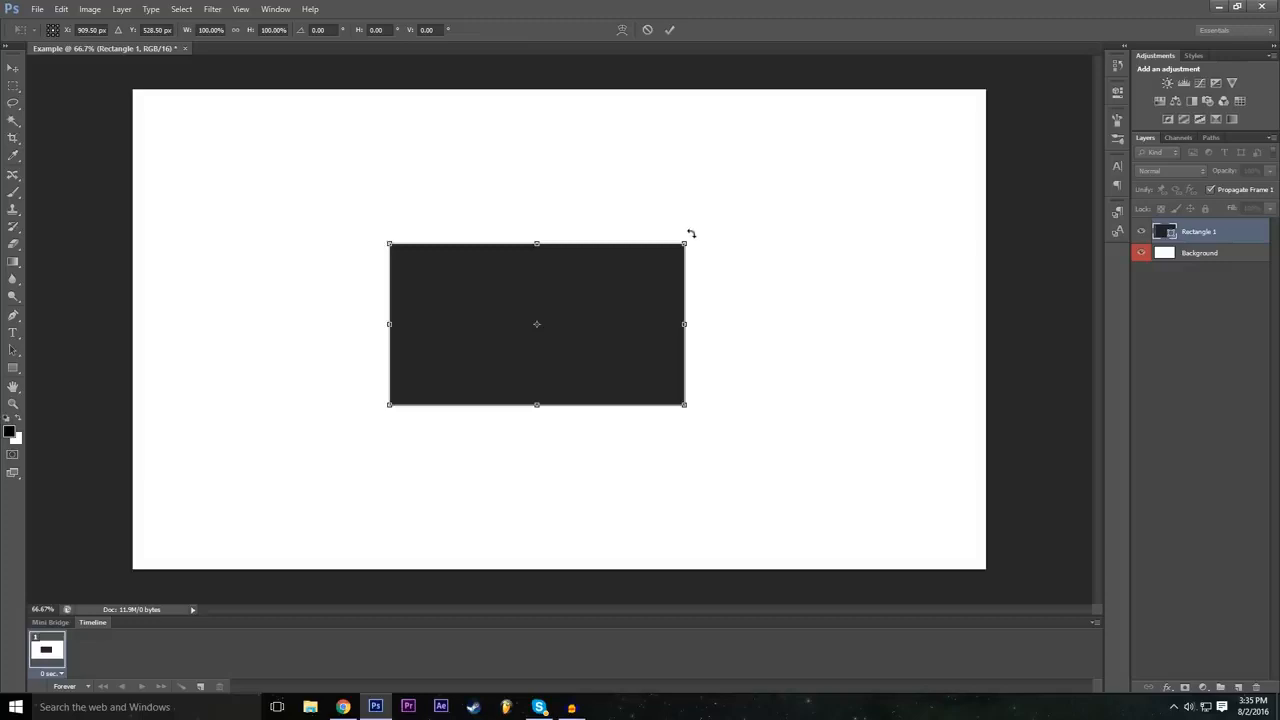
{"action": "left_click_drag", "start_coordinate": [690, 233], "coordinate": [703, 170]}
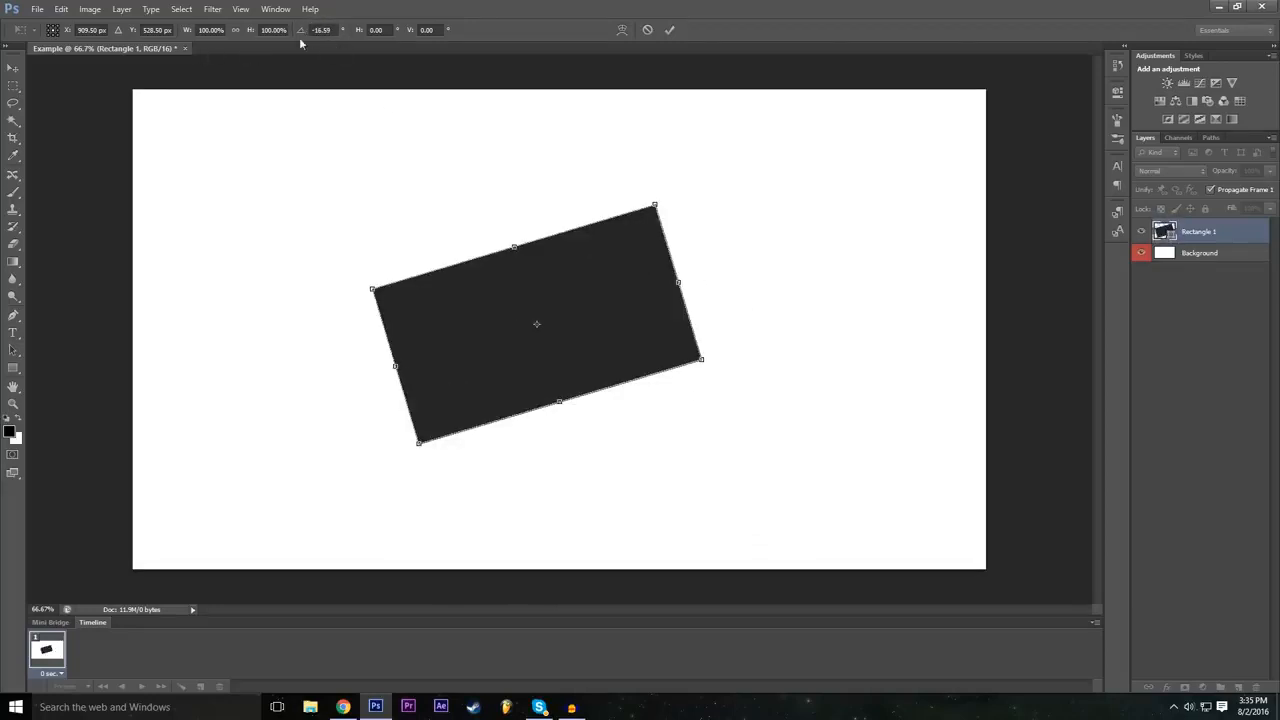
{"action": "left_click_drag", "start_coordinate": [303, 32], "coordinate": [1268, 165]}
{"action": "mouse_move", "coordinate": [716, 220]}
{"action": "left_mouse_down"}
{"action": "mouse_move", "coordinate": [706, 200]}
{"action": "mouse_move", "coordinate": [724, 224]}
{"action": "left_mouse_up"}
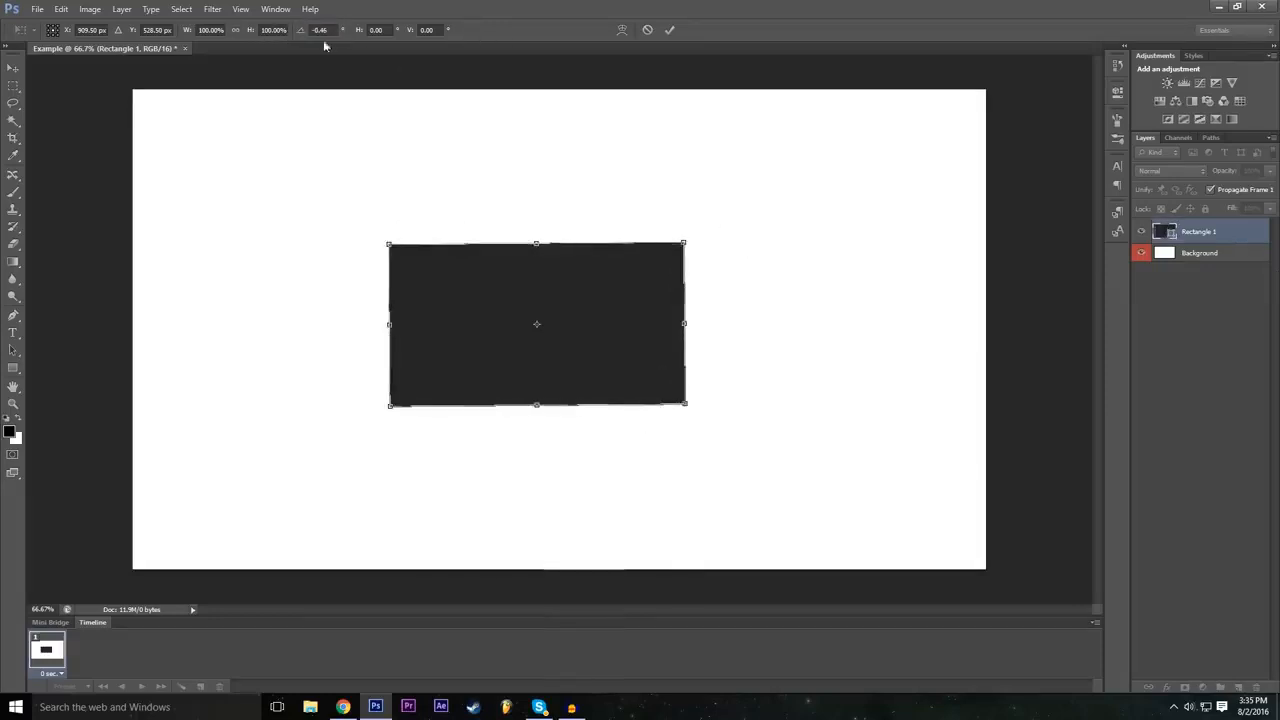
{"action": "left_click_drag", "start_coordinate": [303, 35], "coordinate": [431, 103]}
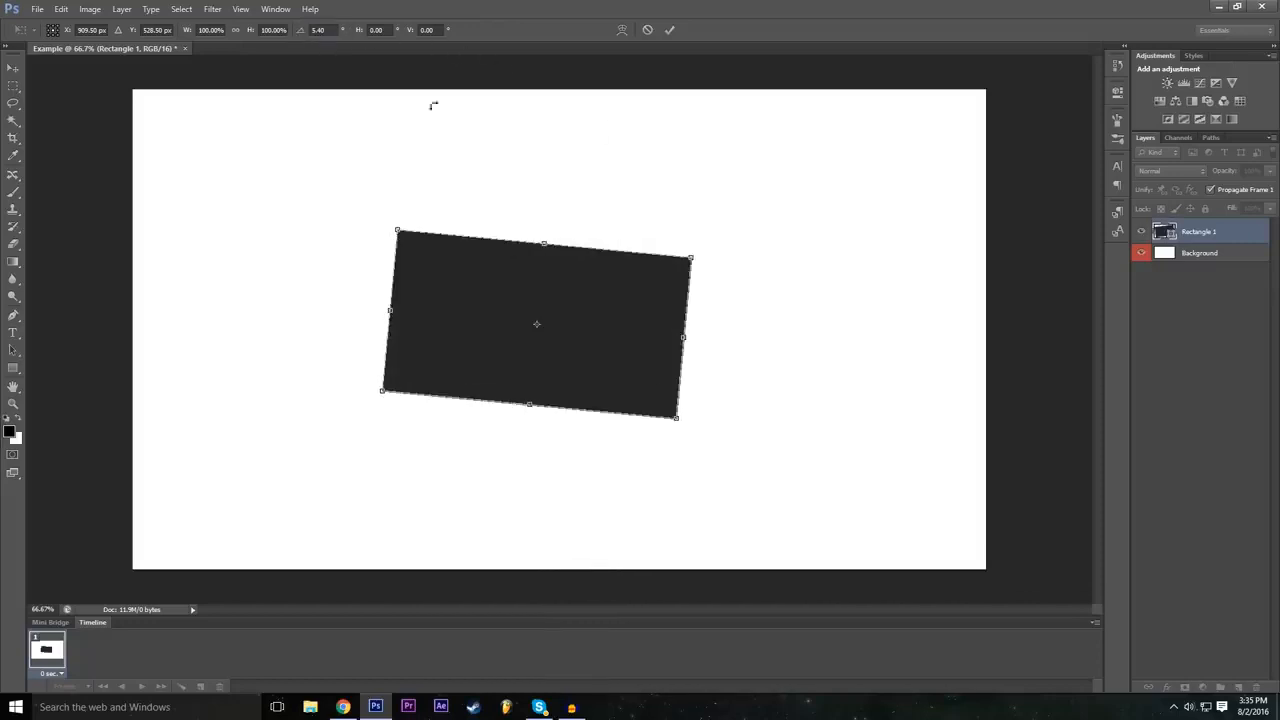
{"action": "left_click_drag", "start_coordinate": [305, 35], "coordinate": [297, 183]}
Set the rectangle's rotation angle to 0° within the free transform.
{"action": "left_click", "coordinate": [322, 30]}
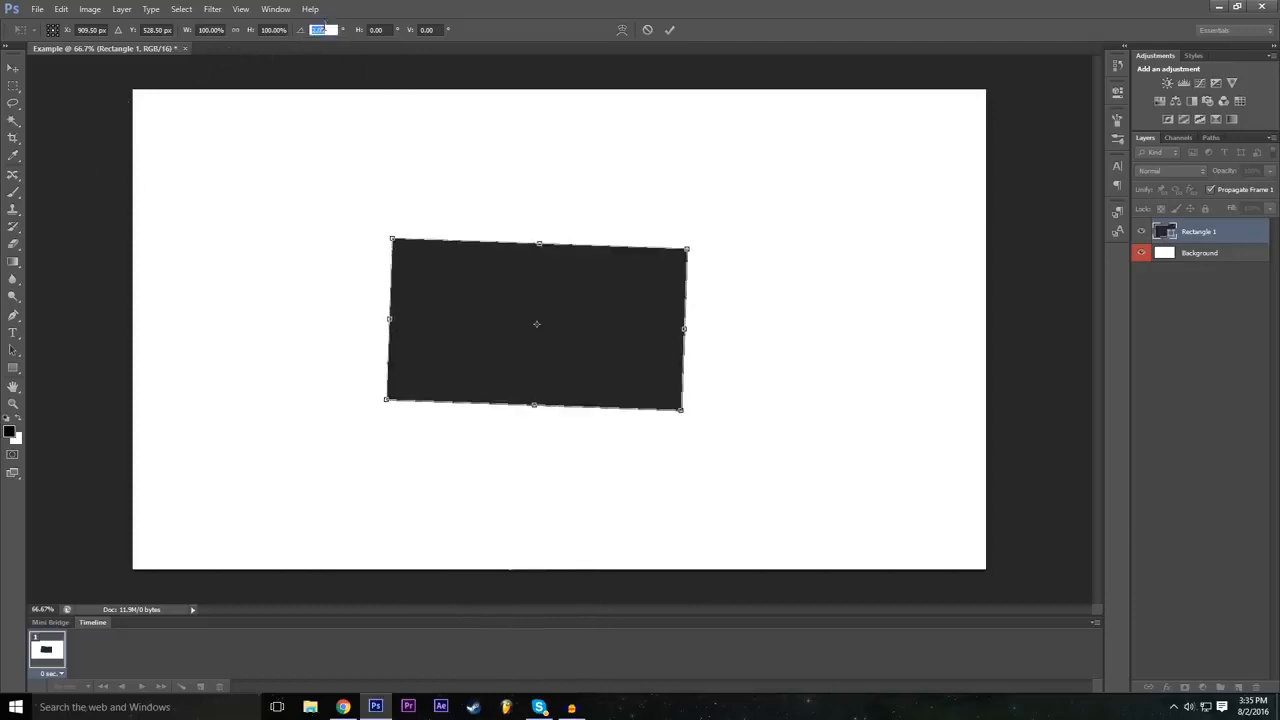
{"action": "type", "text": "0"}
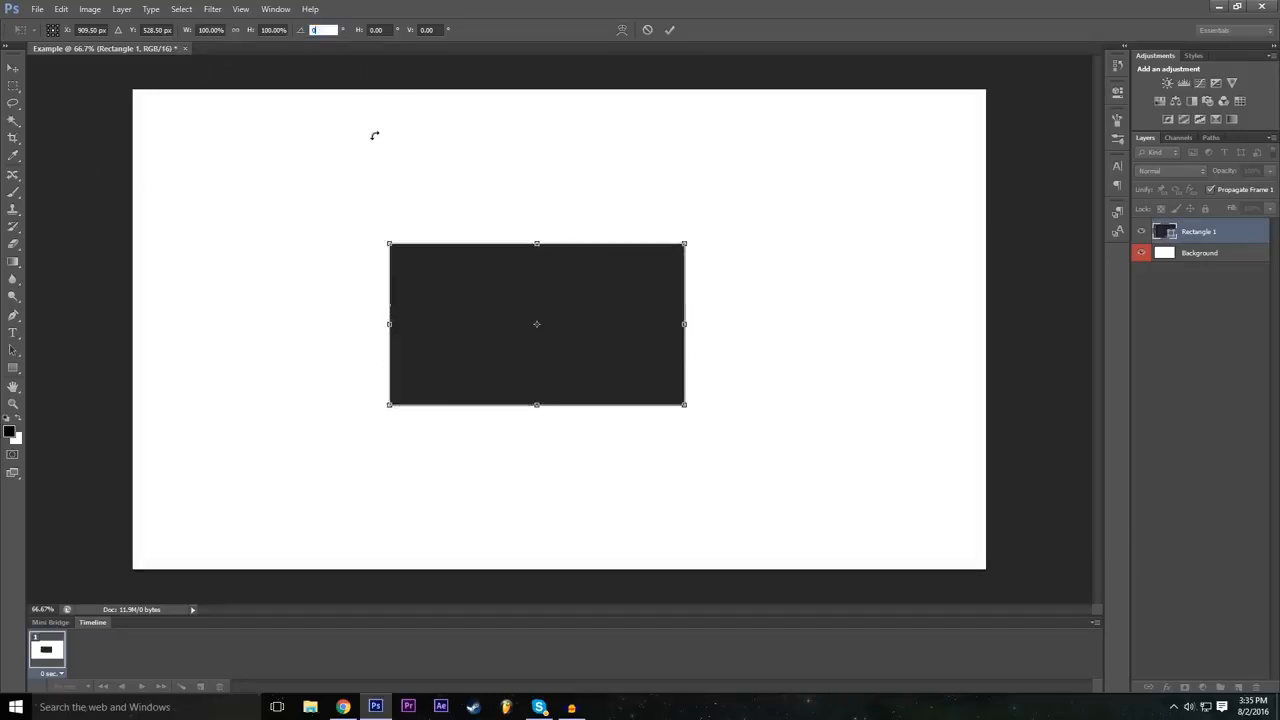
{"action": "left_click", "coordinate": [375, 136]}
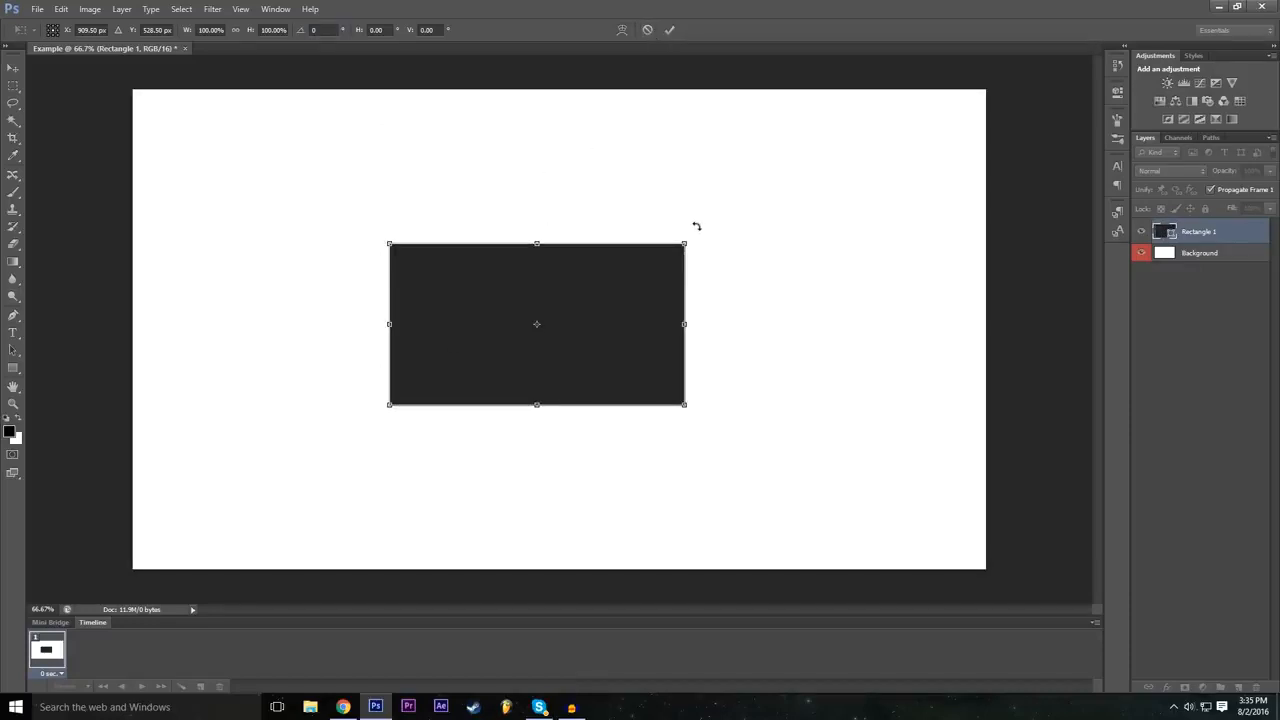
Try rotating the rectangle about 49° clockwise and stretching it to about 137% width and 212% height, and cancel the transform.
{"action": "left_click_drag", "start_coordinate": [697, 227], "coordinate": [716, 382]}
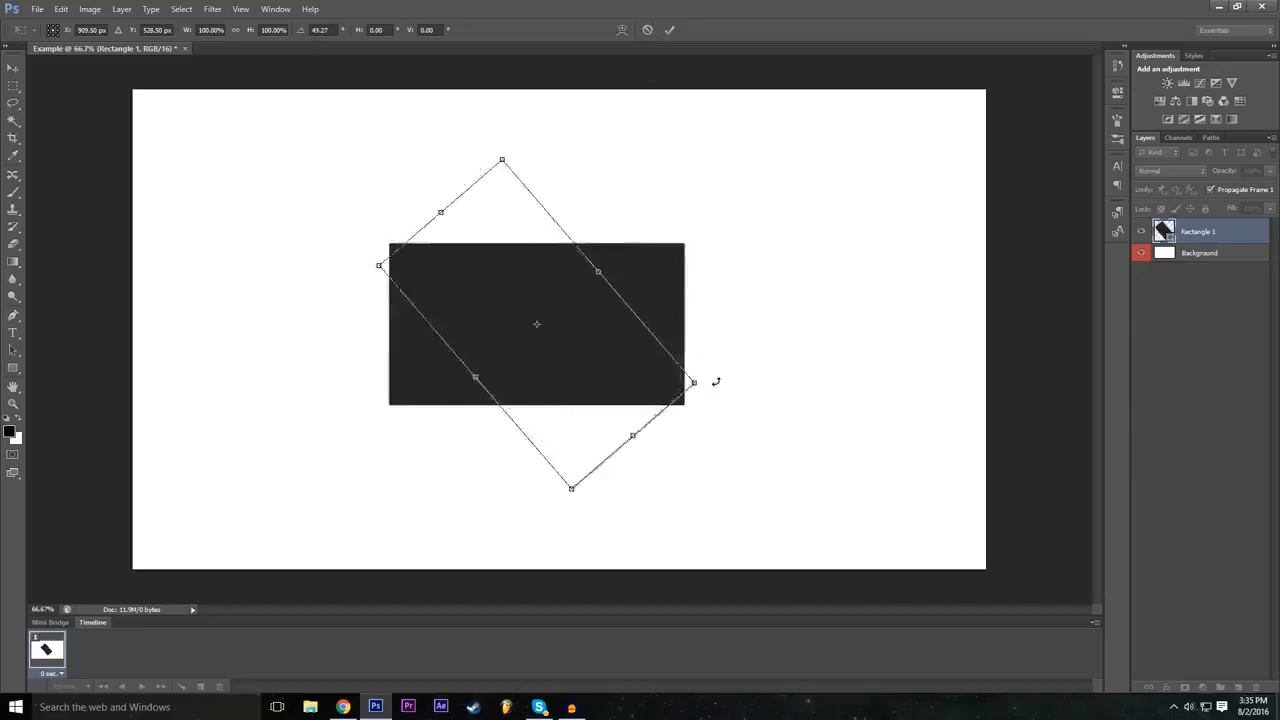
{"action": "left_click_drag", "start_coordinate": [633, 437], "coordinate": [705, 520]}
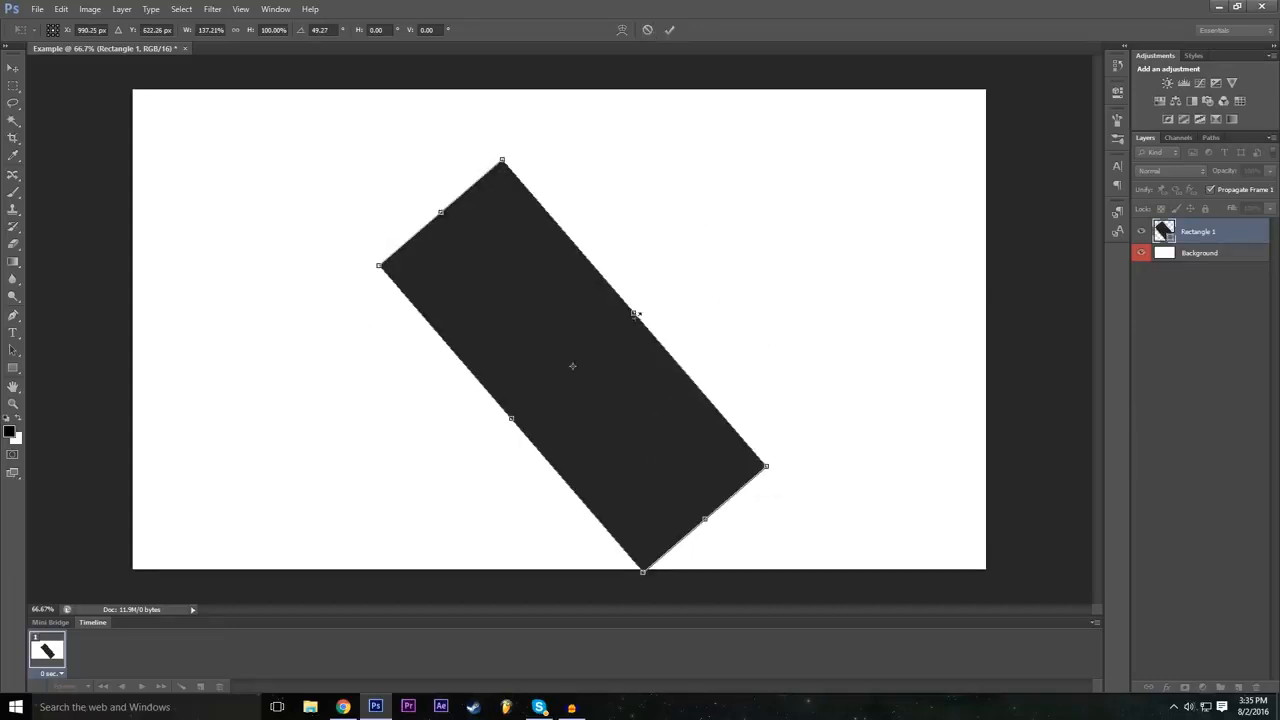
{"action": "left_click_drag", "start_coordinate": [635, 313], "coordinate": [719, 239]}
{"action": "left_click_drag", "start_coordinate": [512, 418], "coordinate": [459, 463]}
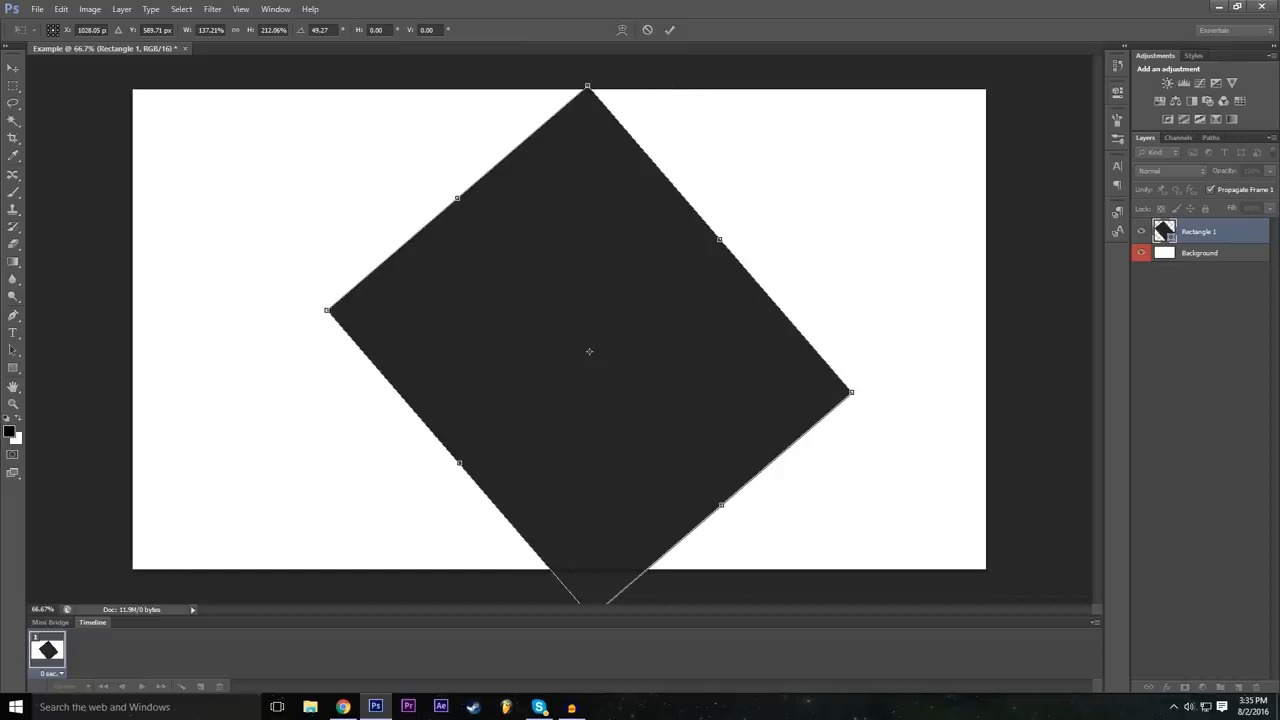
{"action": "left_click", "coordinate": [645, 32]}
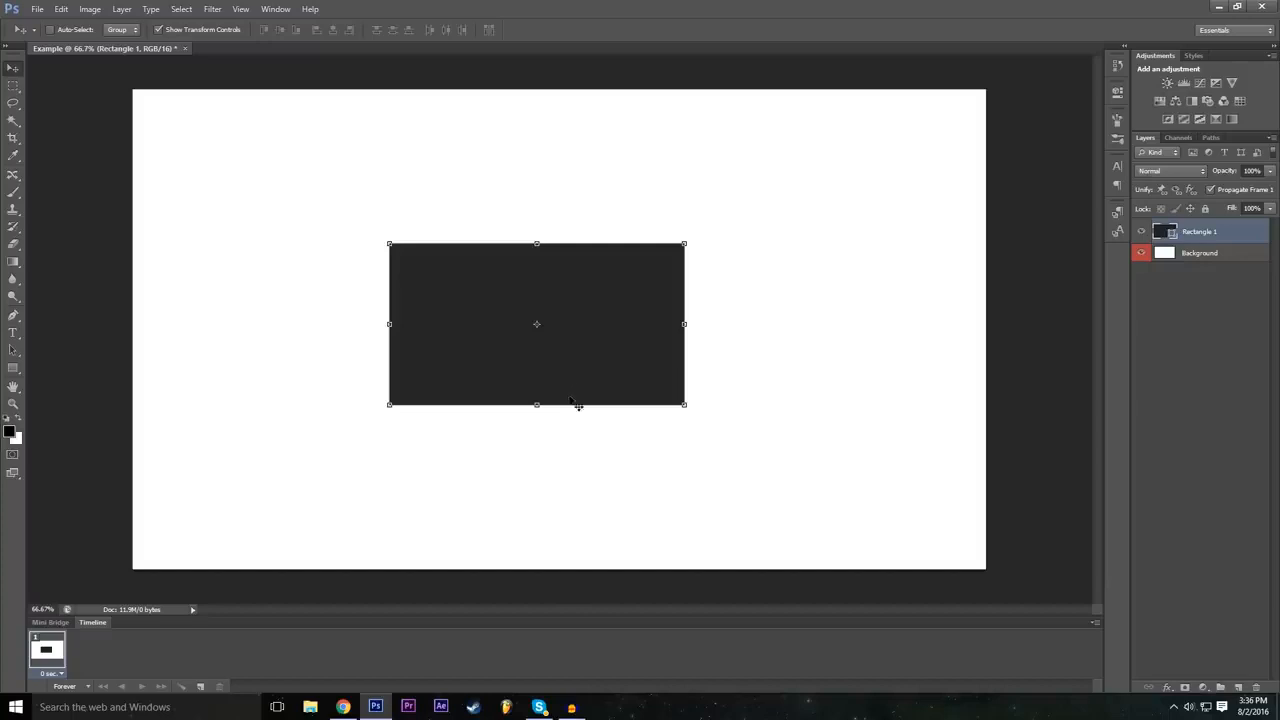
Scale the rectangle to 200% width and 200% height with Free Transform and commit it.
{"action": "key", "text": "ctrl+t"}
{"action": "left_click", "coordinate": [210, 30]}
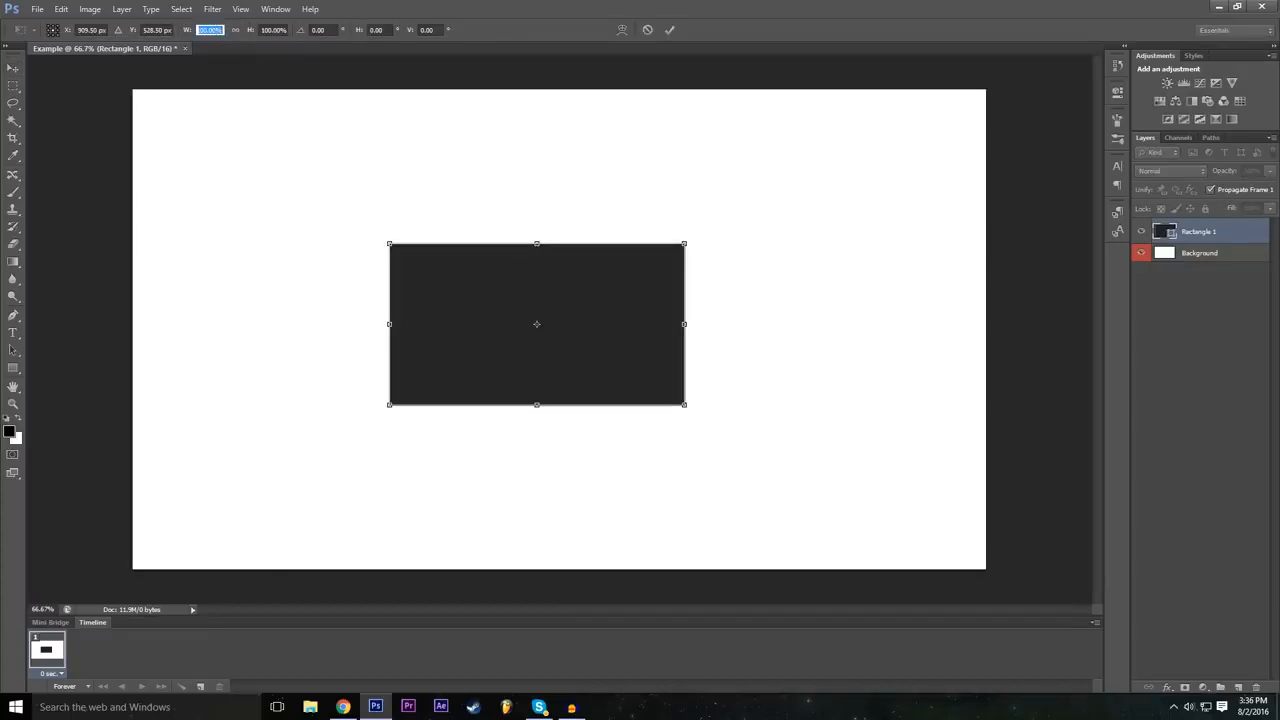
{"action": "left_click_drag", "start_coordinate": [684, 323], "coordinate": [736, 323]}
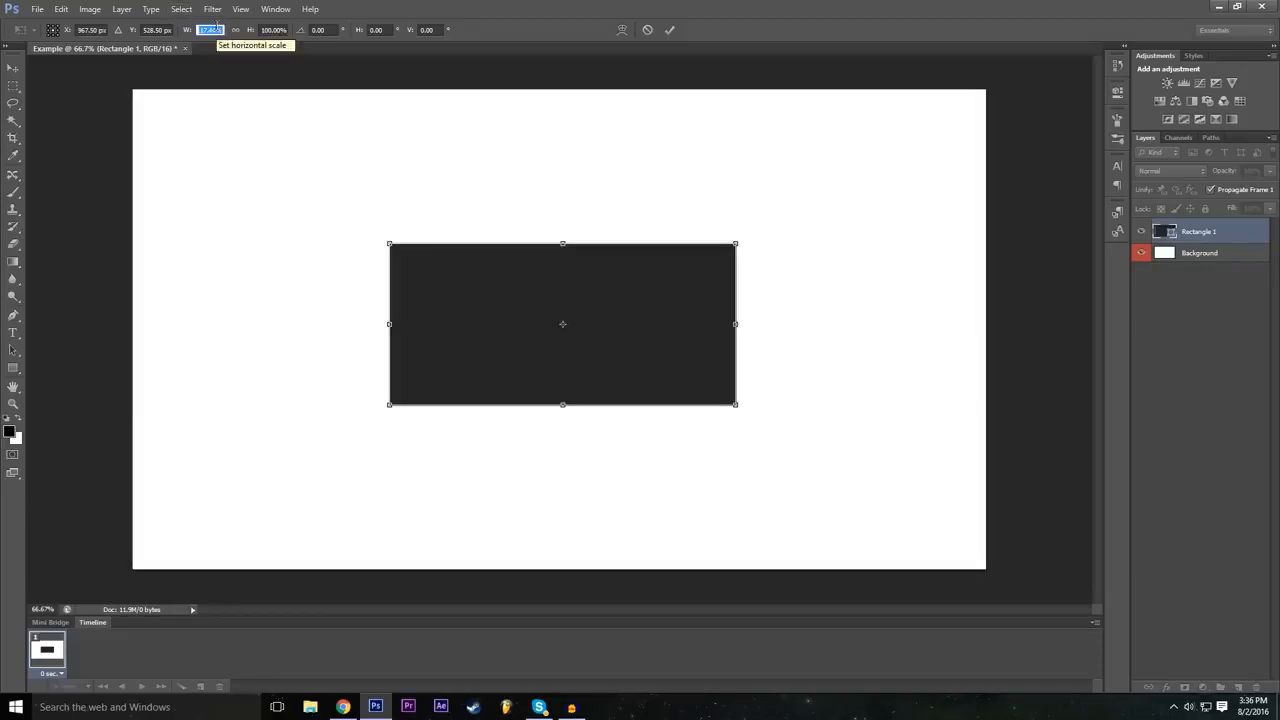
{"action": "type", "text": "200"}
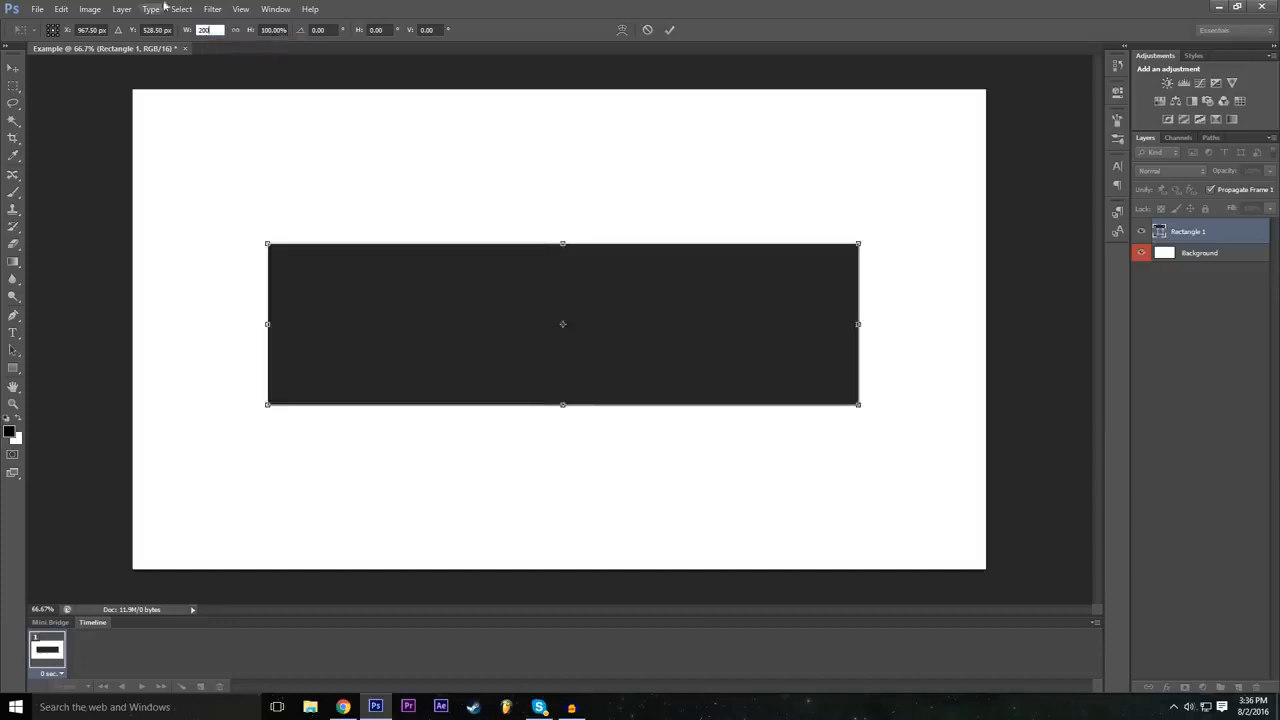
{"action": "left_click", "coordinate": [272, 30]}
{"action": "type", "text": "200"}
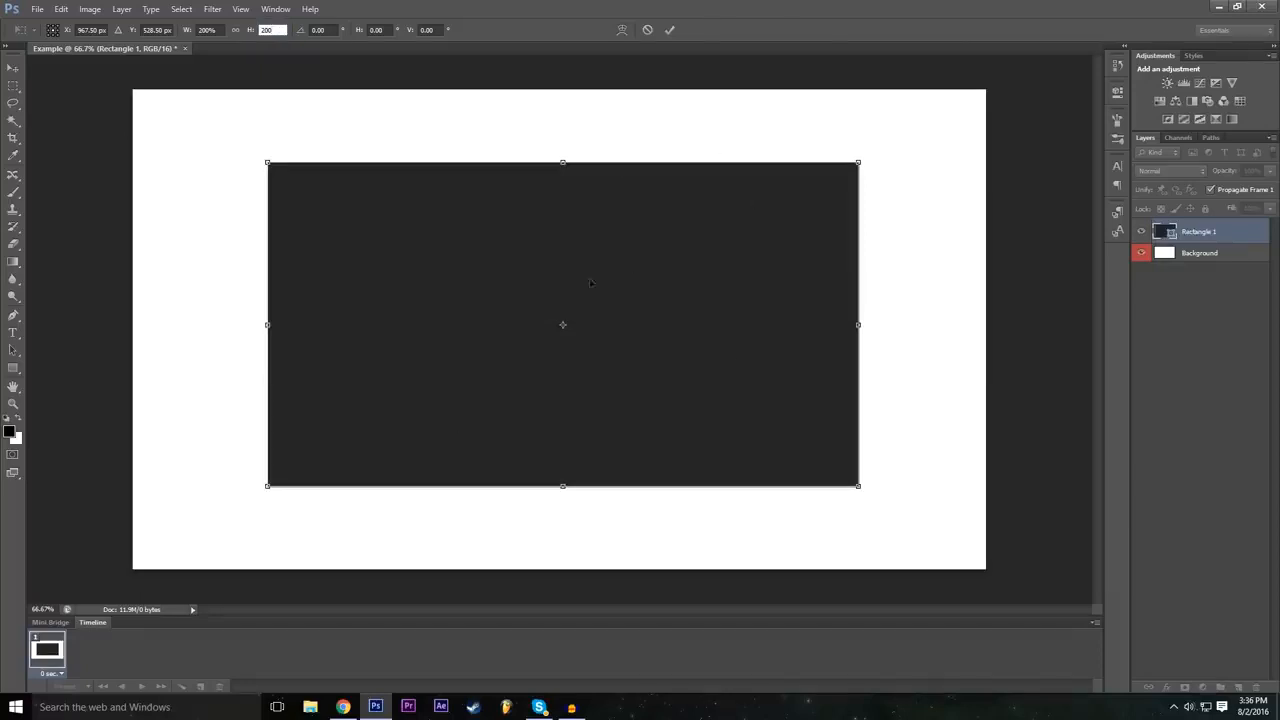
{"action": "left_click", "coordinate": [669, 29]}
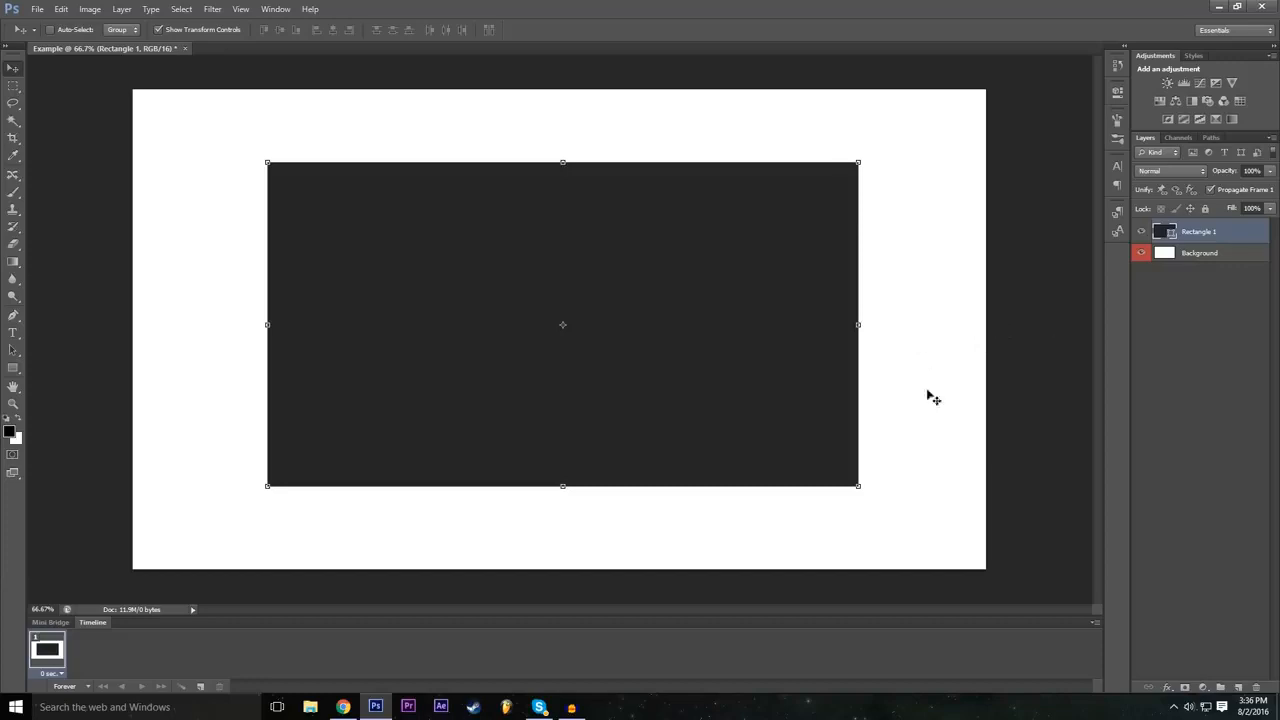
Try shrinking the Background layer's height to about 89% from its upper edge, and cancel the transform.
{"action": "left_click", "coordinate": [1199, 254]}
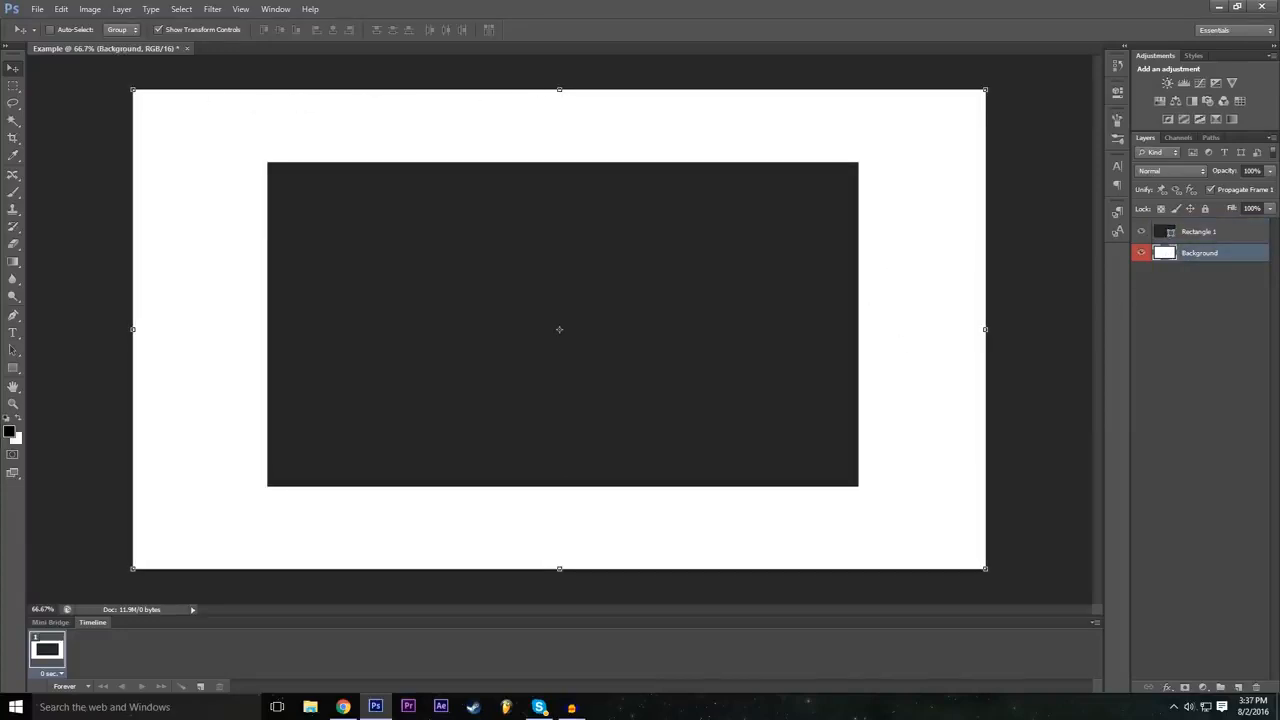
{"action": "left_click_drag", "start_coordinate": [558, 91], "coordinate": [558, 141]}
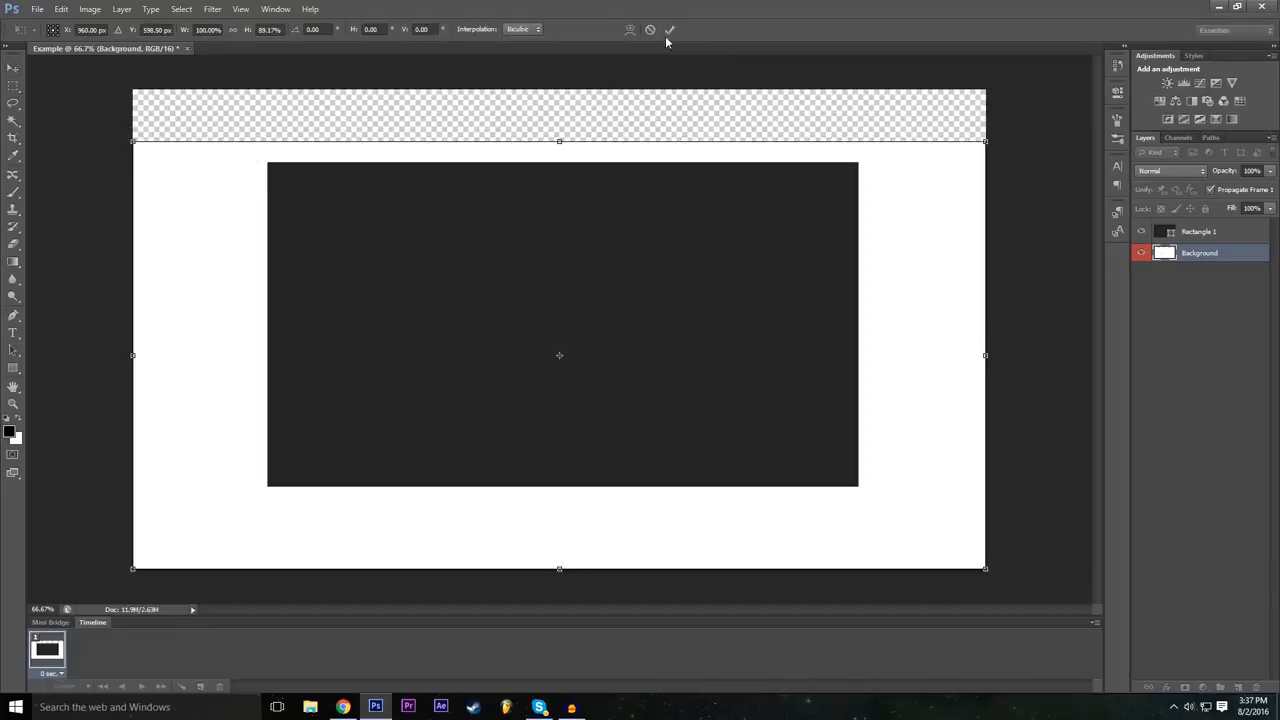
{"action": "left_click", "coordinate": [651, 30]}
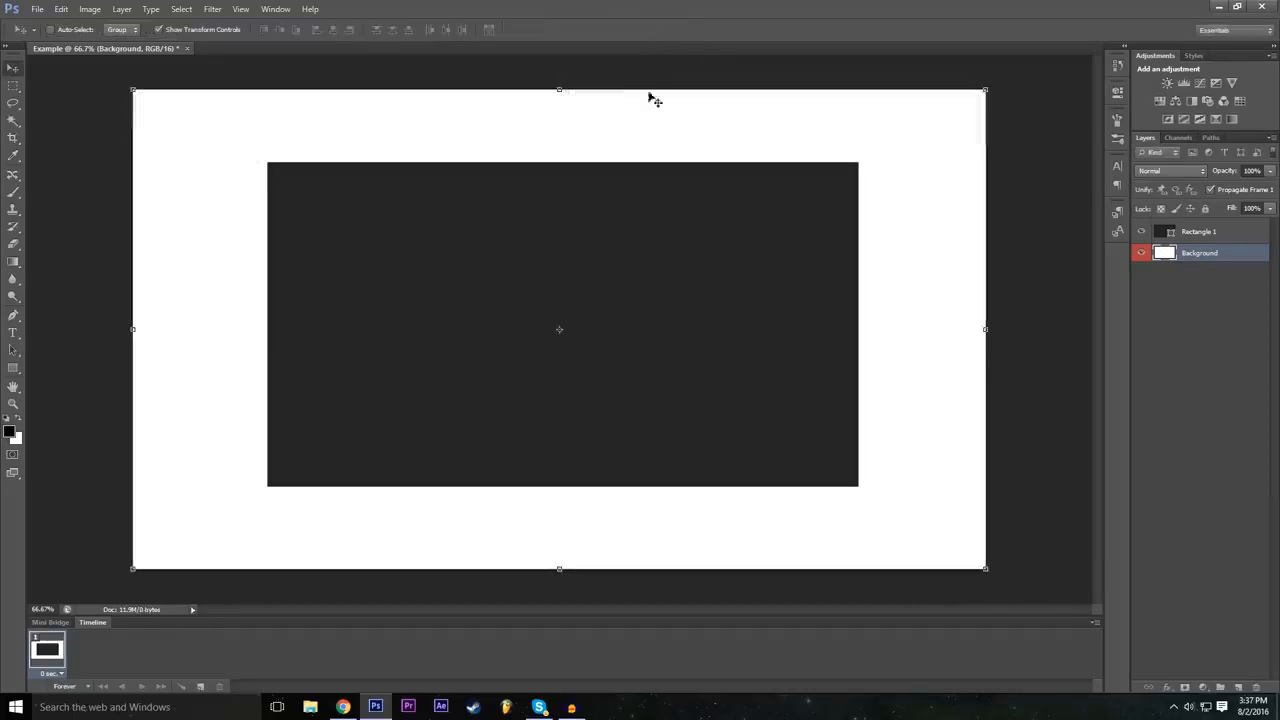
Switch the layer selection back and forth between Rectangle 1 and Background.
{"action": "left_click", "coordinate": [1223, 237]}
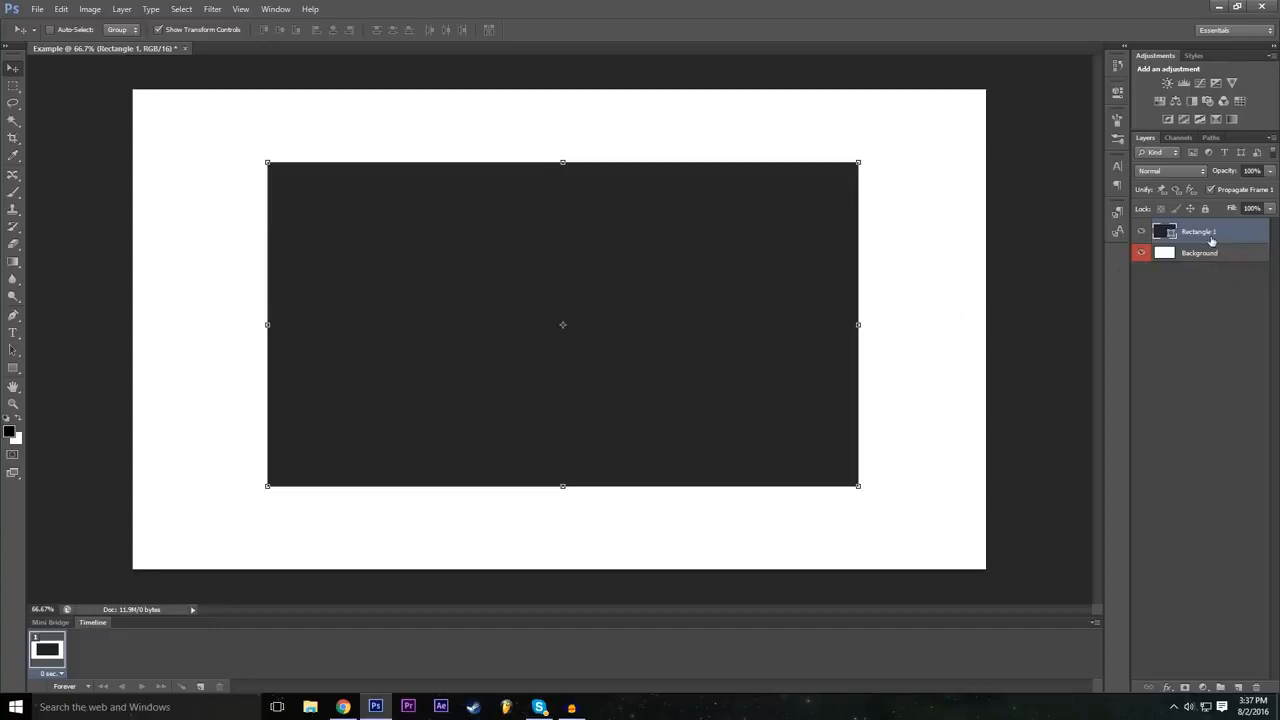
{"action": "left_click_drag", "start_coordinate": [1163, 252], "coordinate": [1210, 221]}
{"action": "left_click", "coordinate": [1204, 253]}
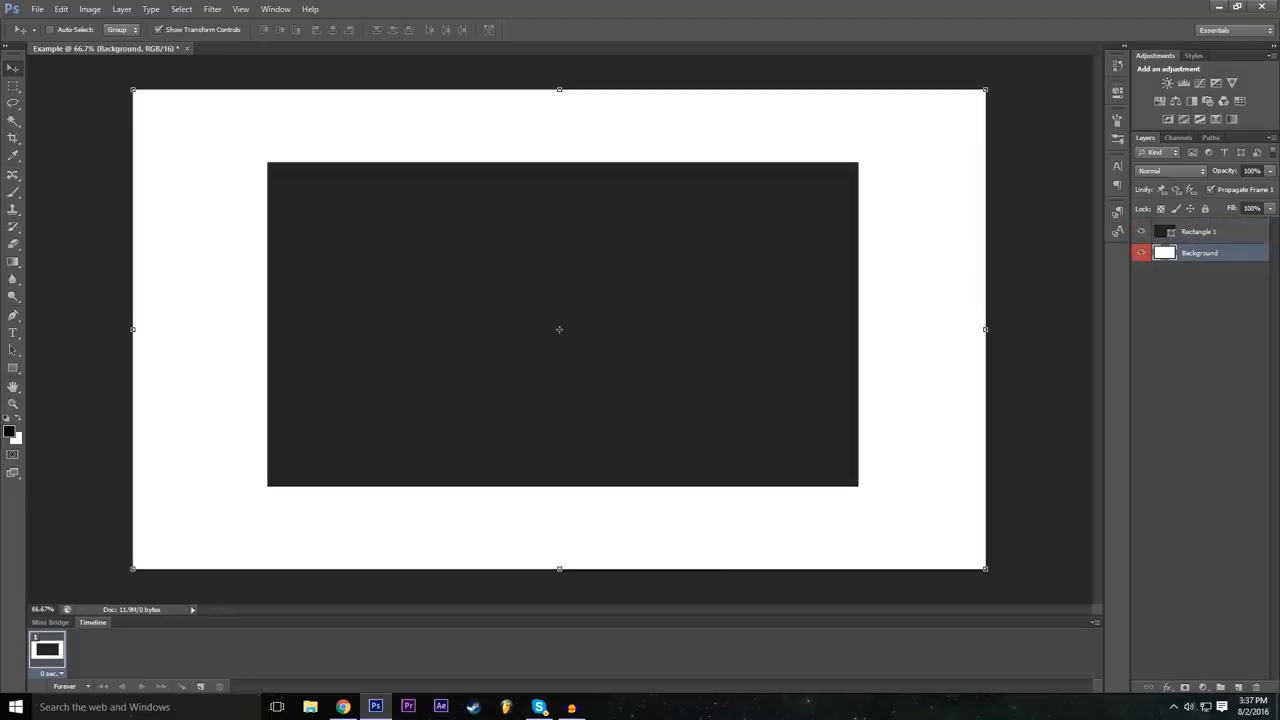
{"action": "mouse_move", "coordinate": [1200, 258]}
{"action": "left_mouse_down"}
{"action": "mouse_move", "coordinate": [1207, 226]}
{"action": "mouse_move", "coordinate": [1213, 258]}
{"action": "left_mouse_up"}
{"action": "left_click", "coordinate": [1200, 231]}
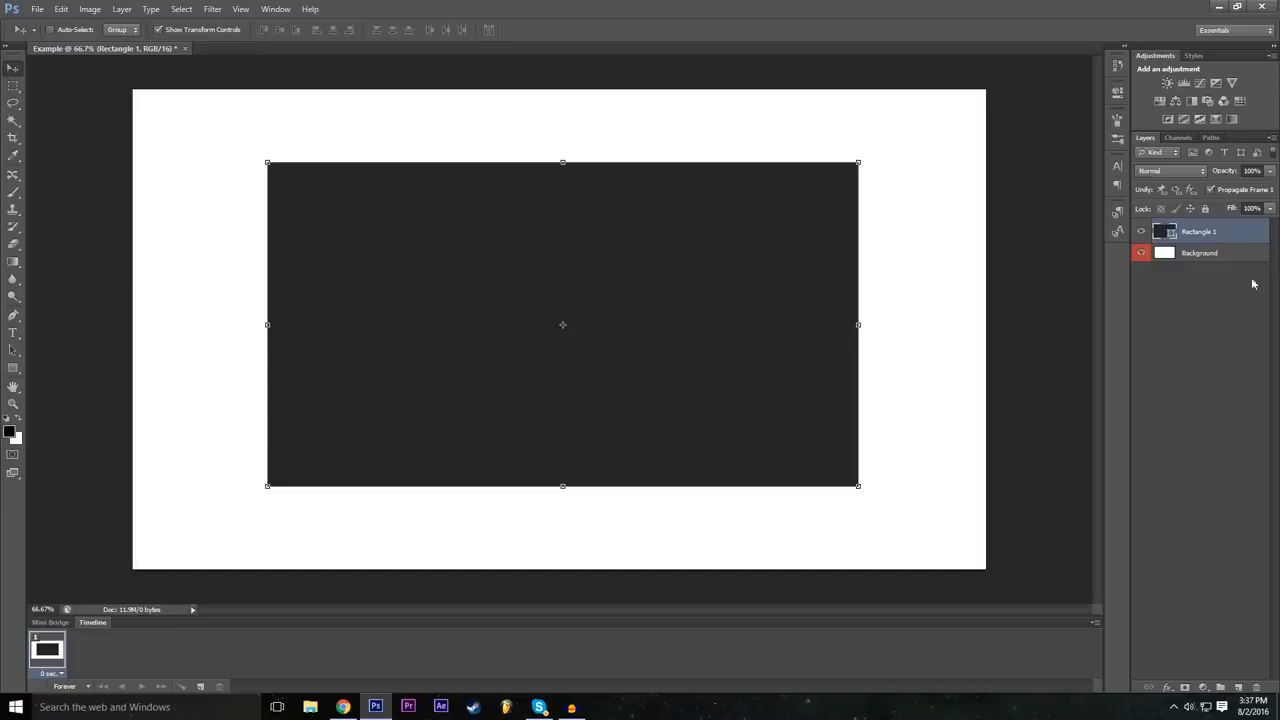
{"action": "left_click", "coordinate": [1214, 258]}
{"action": "left_click", "coordinate": [1211, 288]}
{"action": "left_click", "coordinate": [1185, 260]}
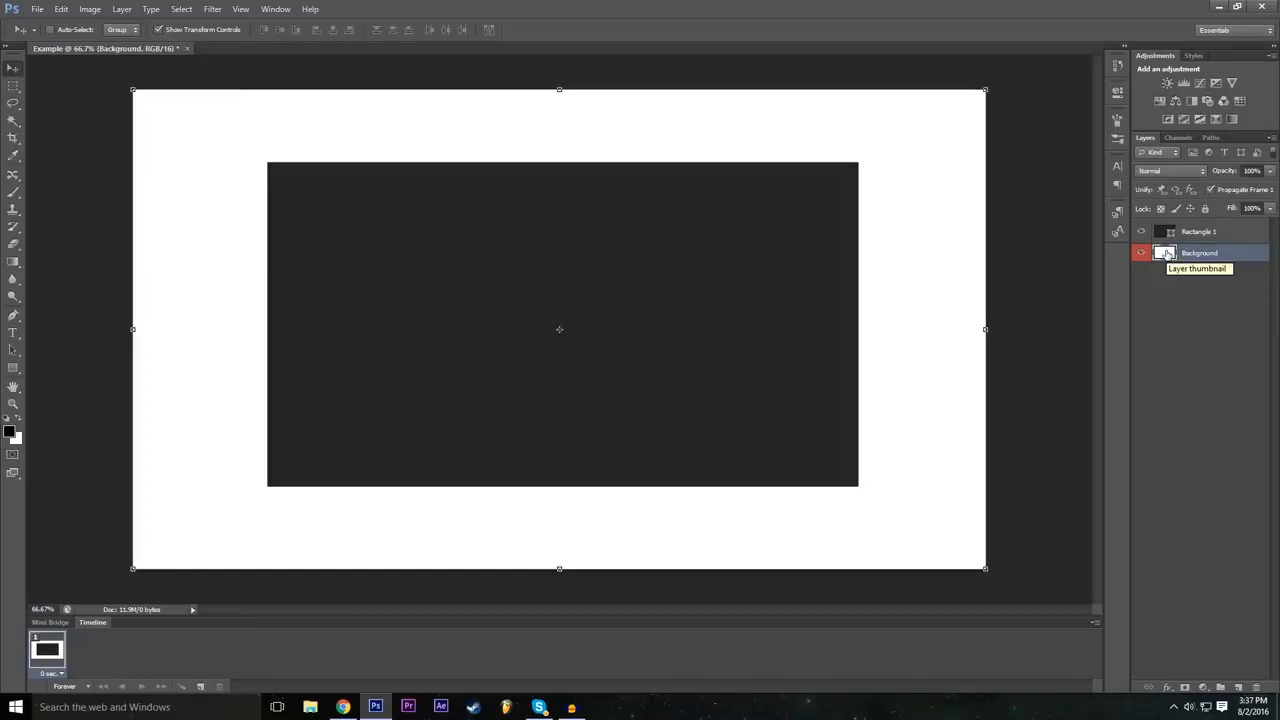
Open the Blending Options for the Rectangle 1 layer and move the dialog clear of most of the rectangle.
{"action": "left_click", "coordinate": [1196, 233]}
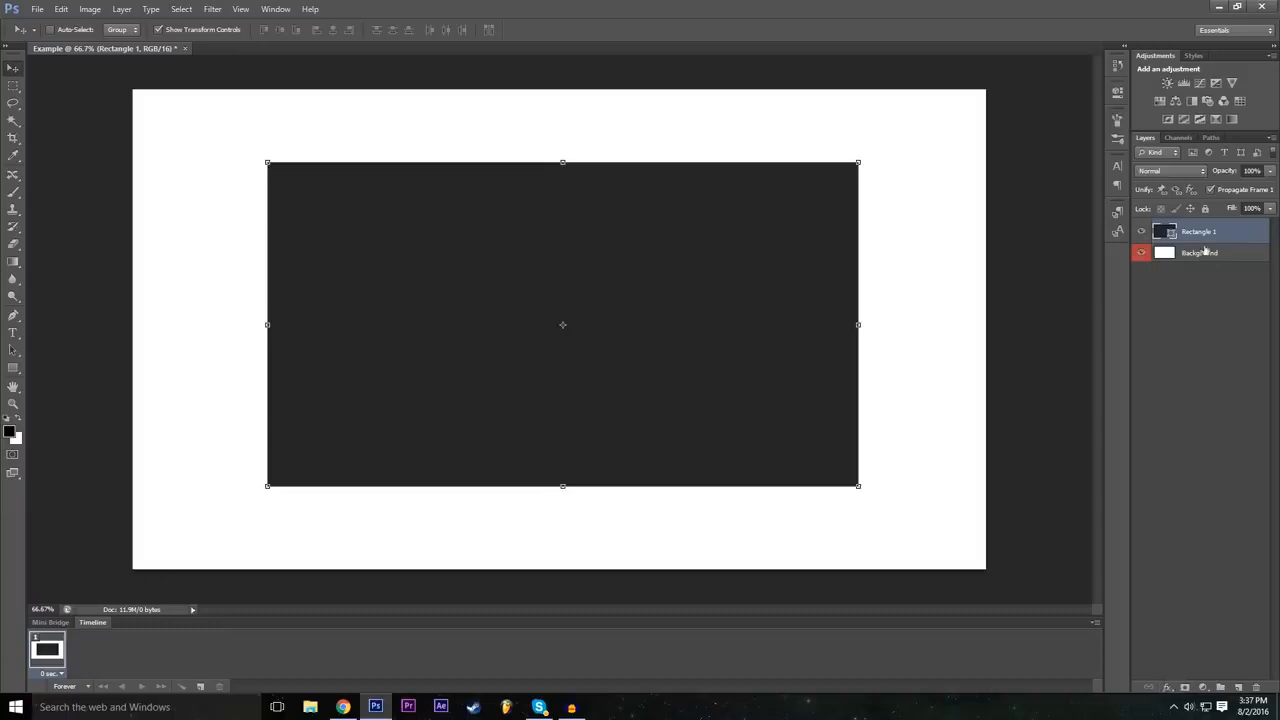
{"action": "left_click", "coordinate": [1167, 688]}
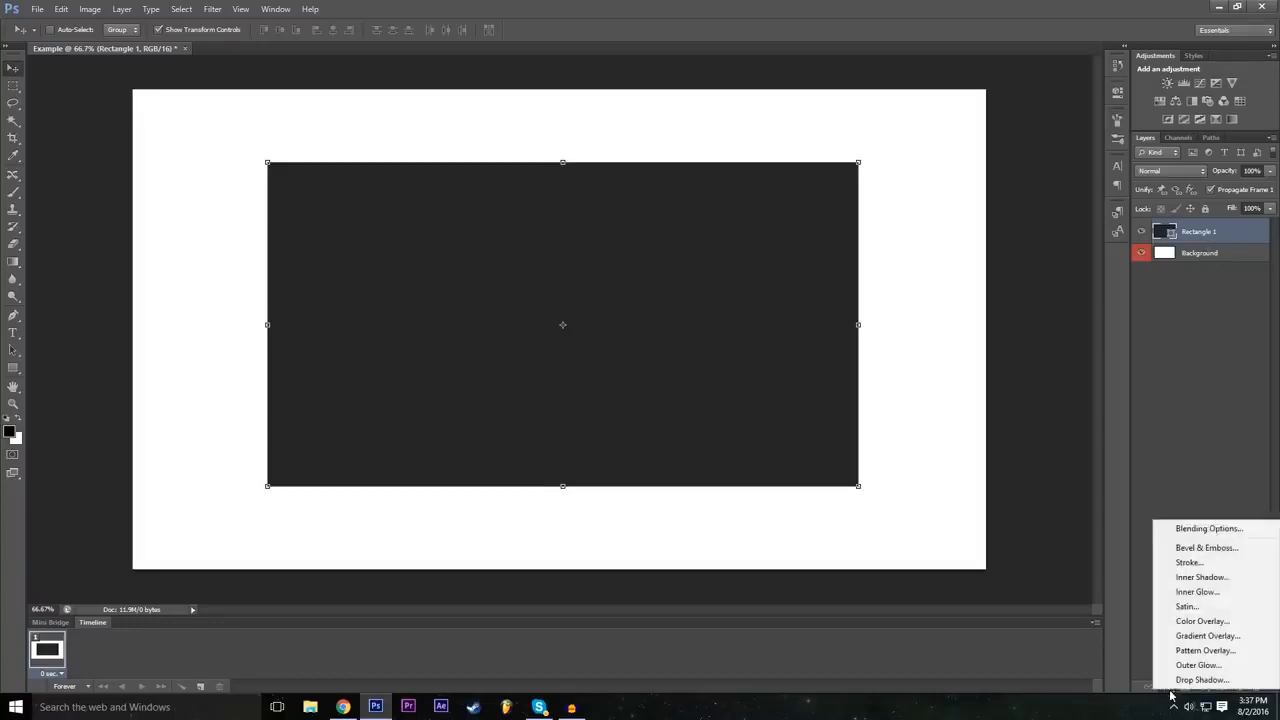
{"action": "left_click", "coordinate": [1177, 531]}
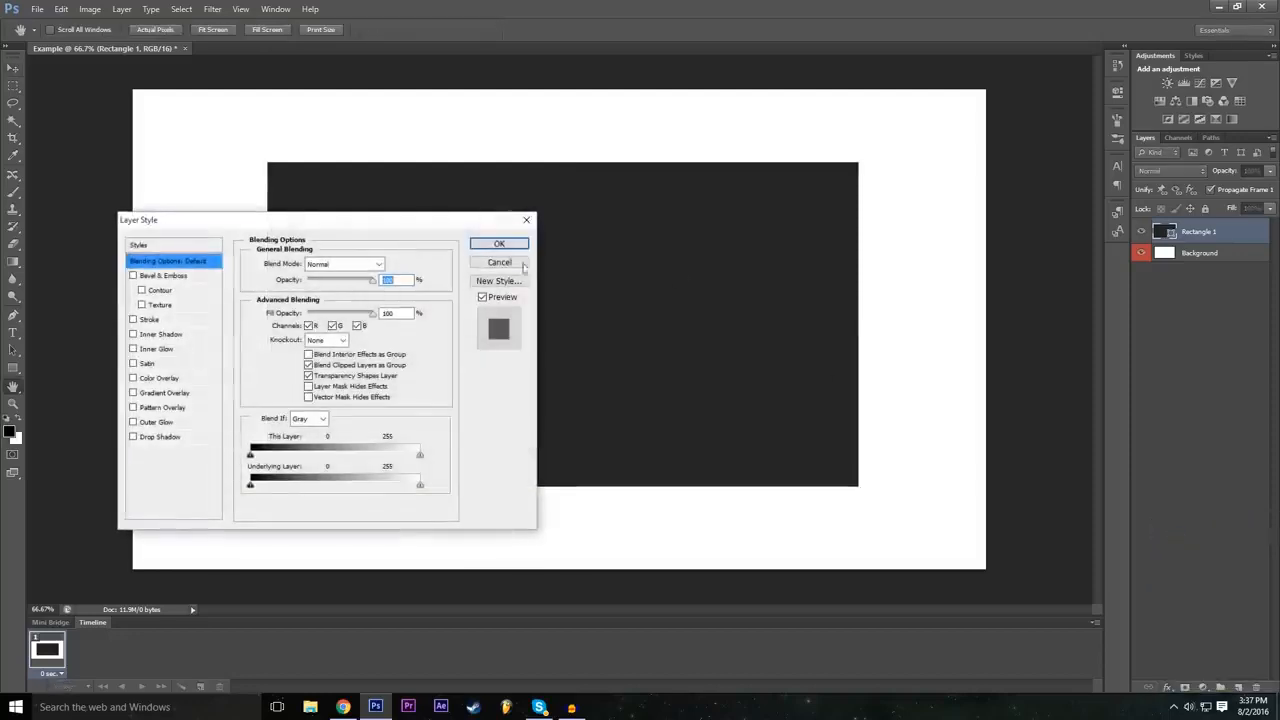
{"action": "left_click_drag", "start_coordinate": [431, 207], "coordinate": [1165, 305]}
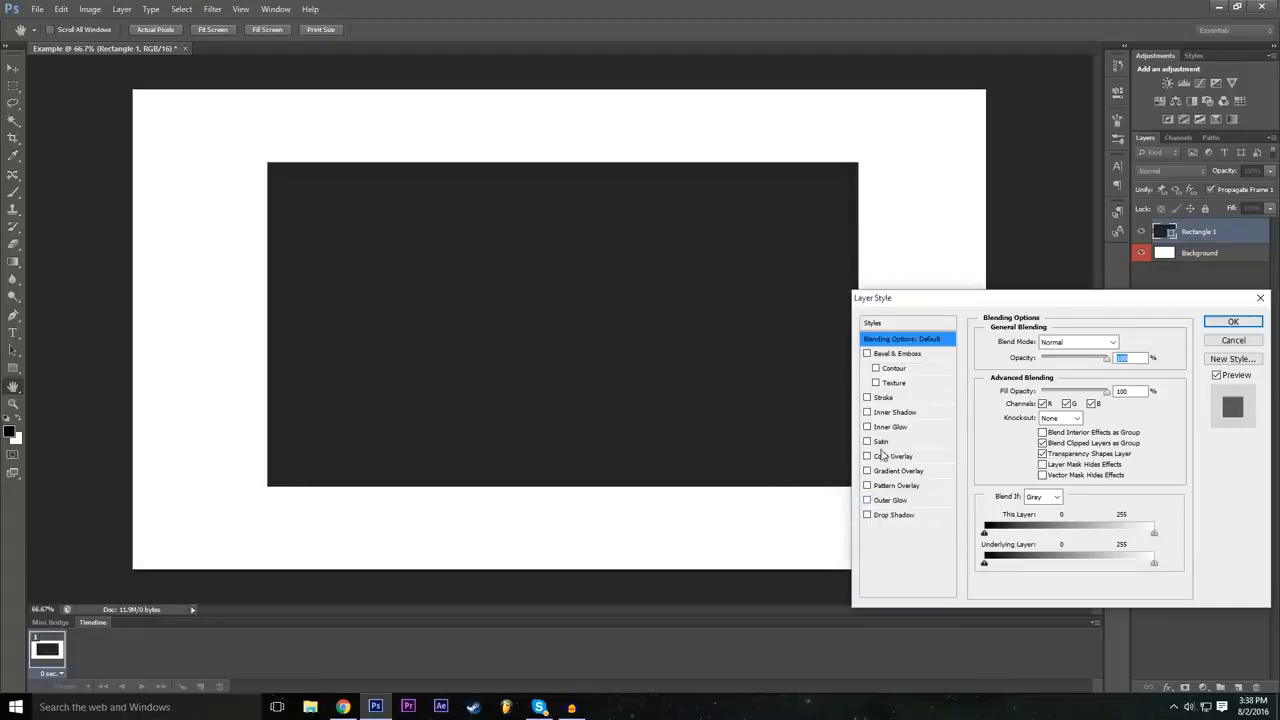
Add a drop shadow to the rectangle with 23% spread and a larger, softer size.
{"action": "left_click", "coordinate": [894, 516]}
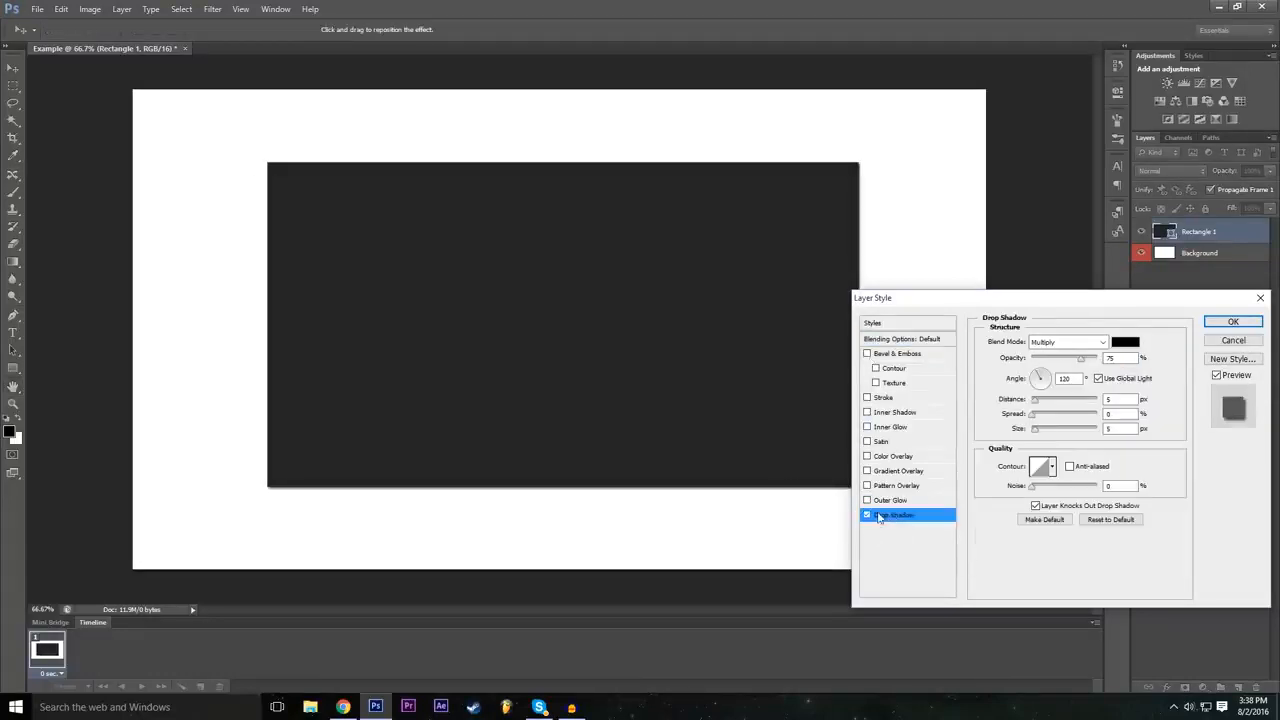
{"action": "left_click", "coordinate": [867, 515]}
{"action": "left_click", "coordinate": [867, 515]}
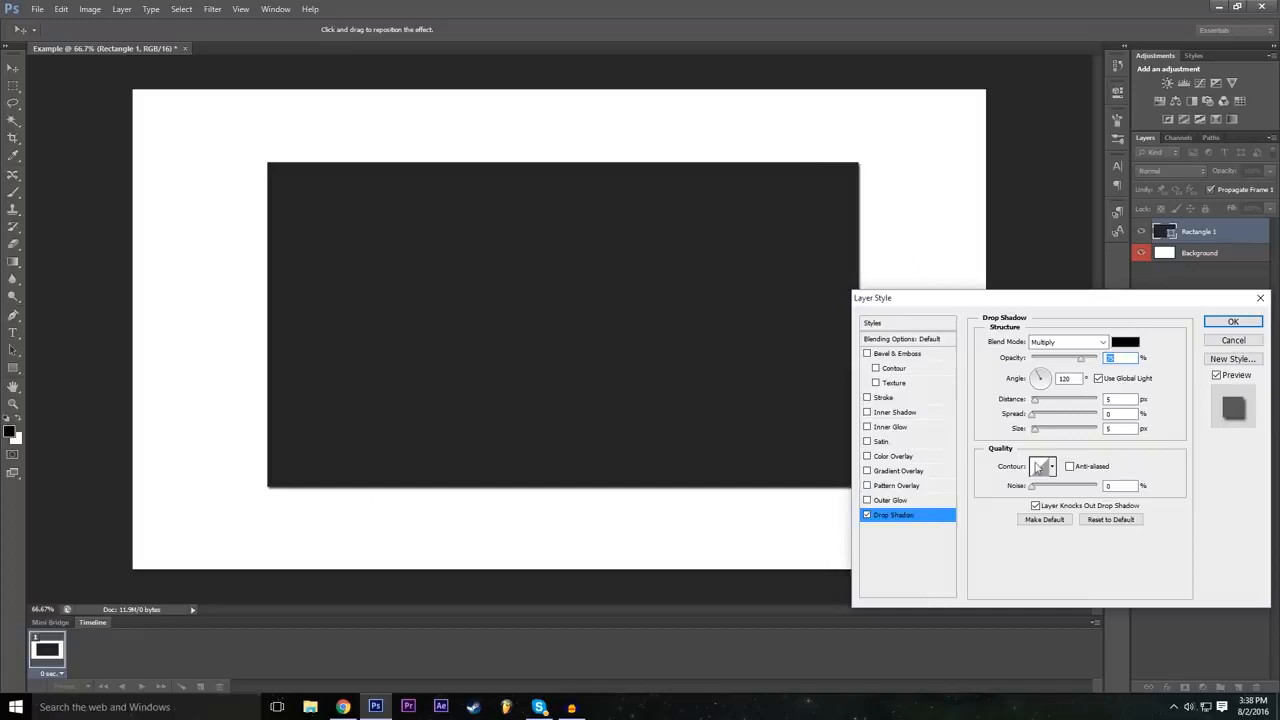
{"action": "mouse_move", "coordinate": [1040, 434]}
{"action": "left_mouse_down"}
{"action": "mouse_move", "coordinate": [1062, 430]}
{"action": "mouse_move", "coordinate": [1052, 417]}
{"action": "mouse_move", "coordinate": [1088, 426]}
{"action": "mouse_move", "coordinate": [1030, 427]}
{"action": "mouse_move", "coordinate": [1048, 418]}
{"action": "mouse_move", "coordinate": [1076, 432]}
{"action": "mouse_move", "coordinate": [1048, 436]}
{"action": "left_mouse_up"}
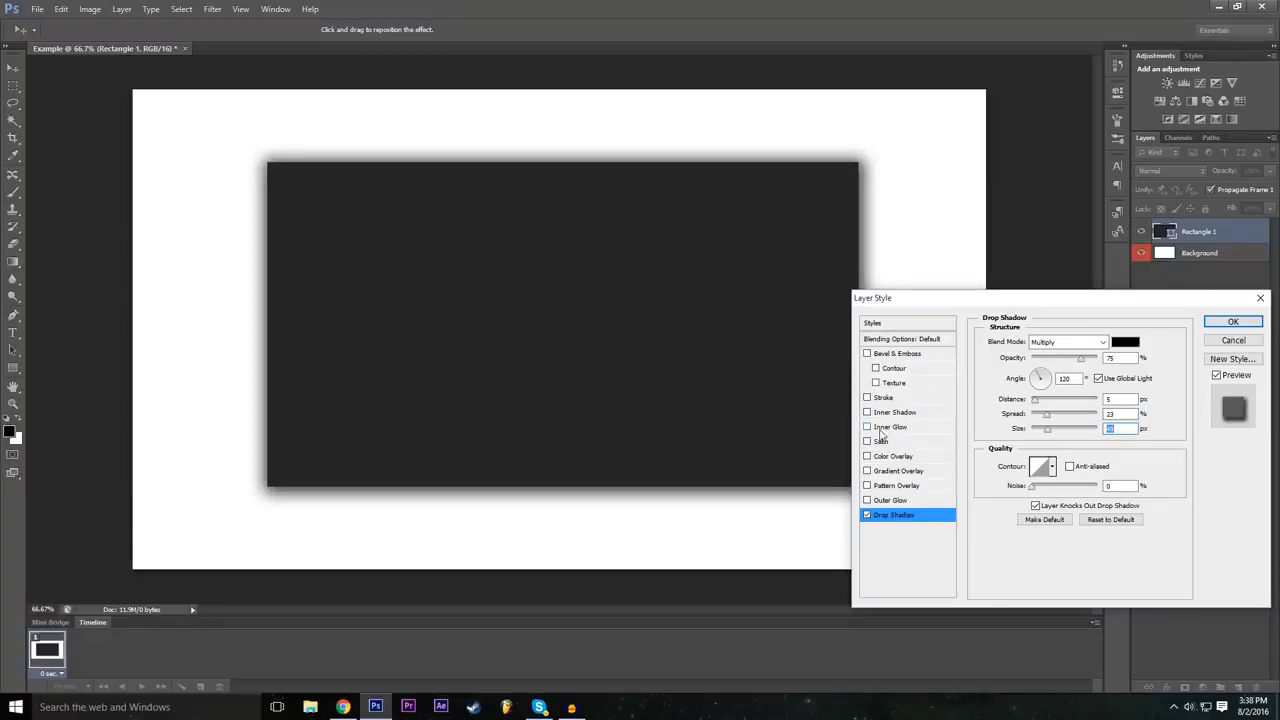
Add a stroke to the rectangle and set its color to pure red, ff0000.
{"action": "mouse_move", "coordinate": [978, 306]}
{"action": "left_mouse_down"}
{"action": "mouse_move", "coordinate": [972, 266]}
{"action": "mouse_move", "coordinate": [986, 299]}
{"action": "left_mouse_up"}
{"action": "left_click", "coordinate": [875, 391]}
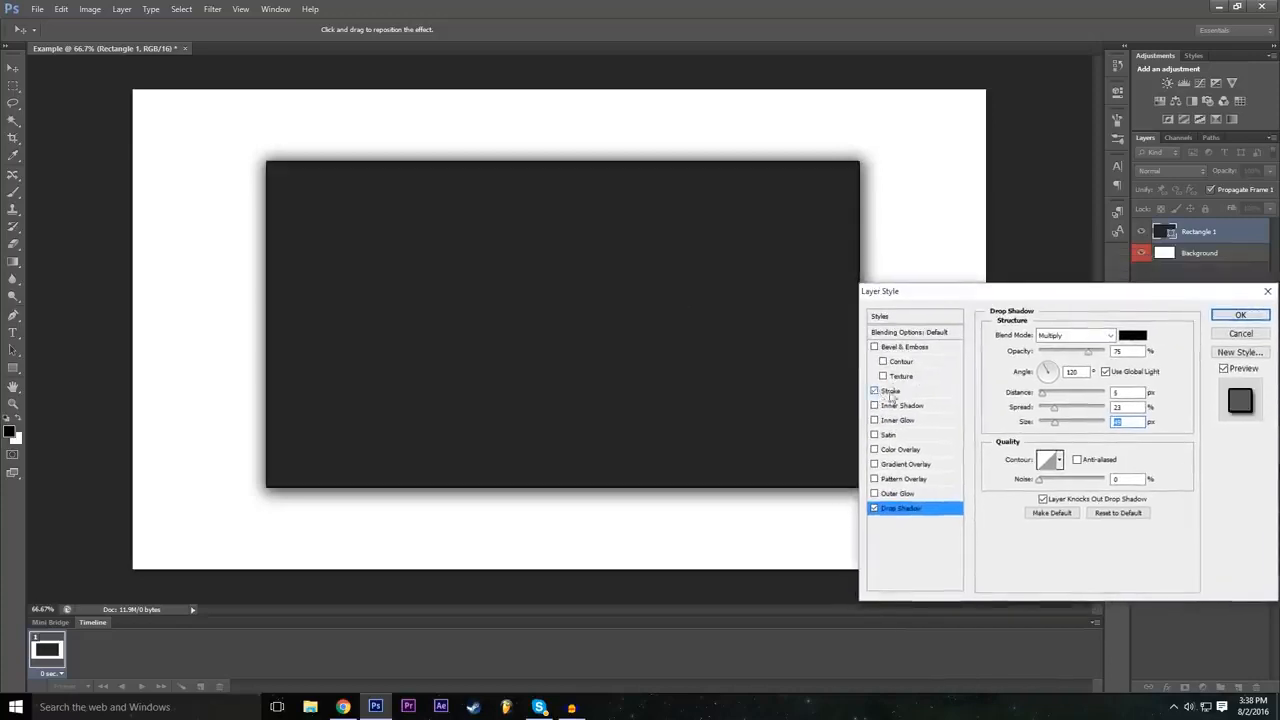
{"action": "left_click", "coordinate": [886, 391]}
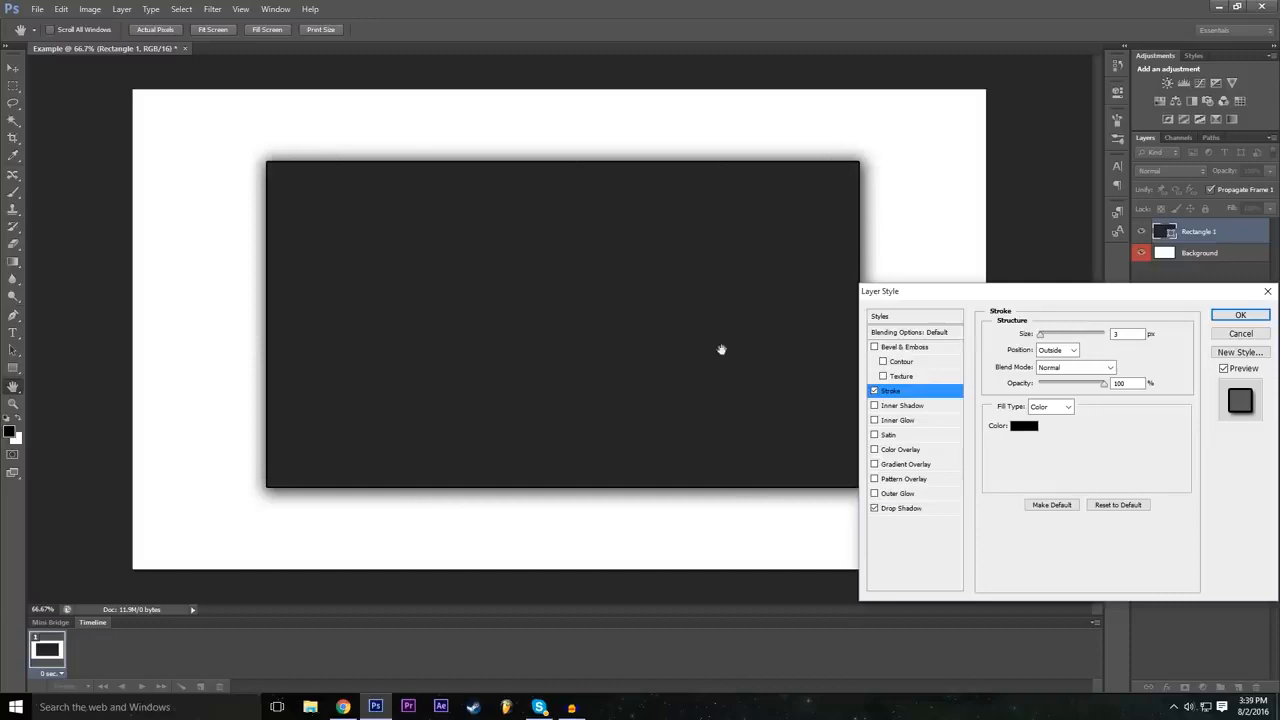
{"action": "left_click_drag", "start_coordinate": [1017, 300], "coordinate": [1006, 299]}
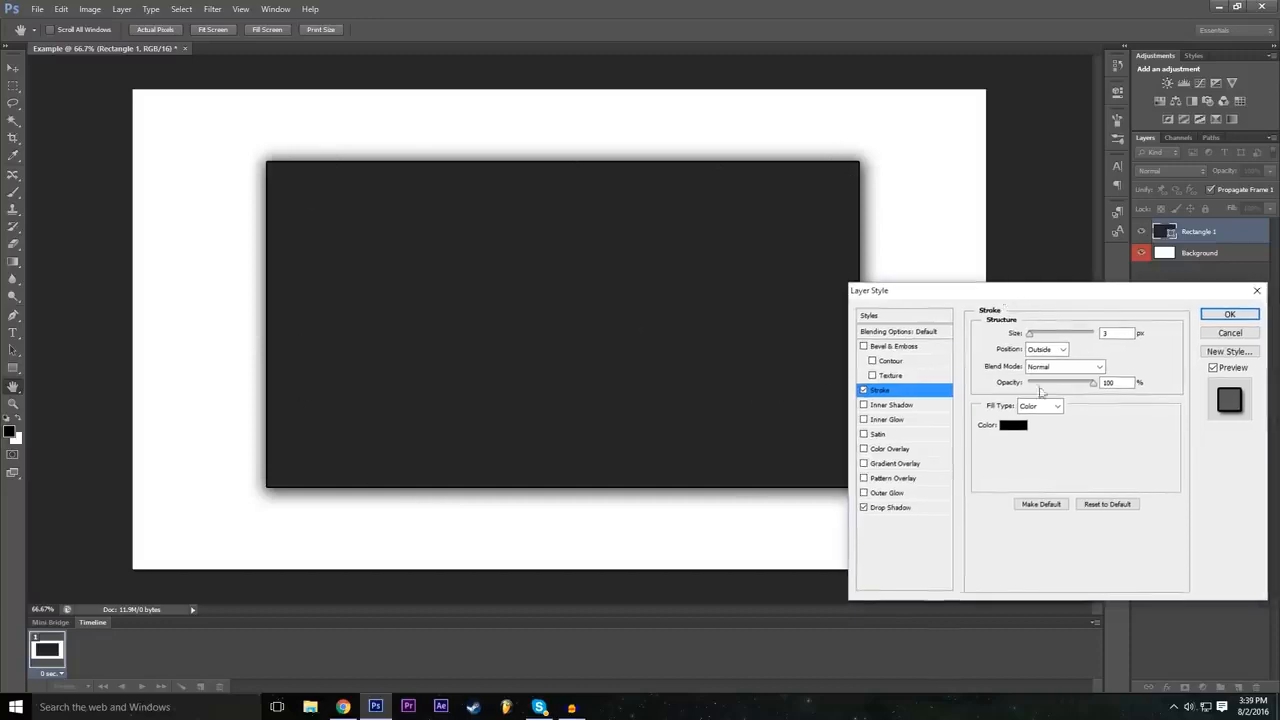
{"action": "left_click", "coordinate": [1014, 426]}
{"action": "type", "text": "255"}
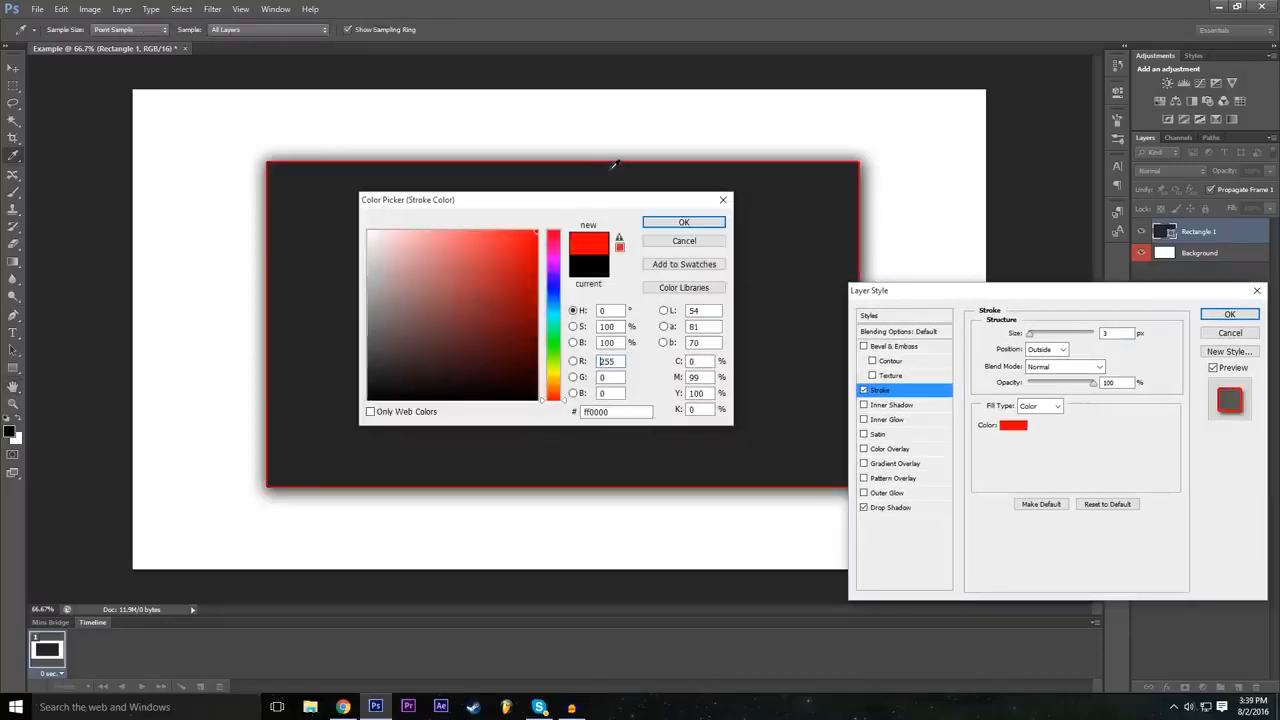
{"action": "left_click", "coordinate": [683, 223]}
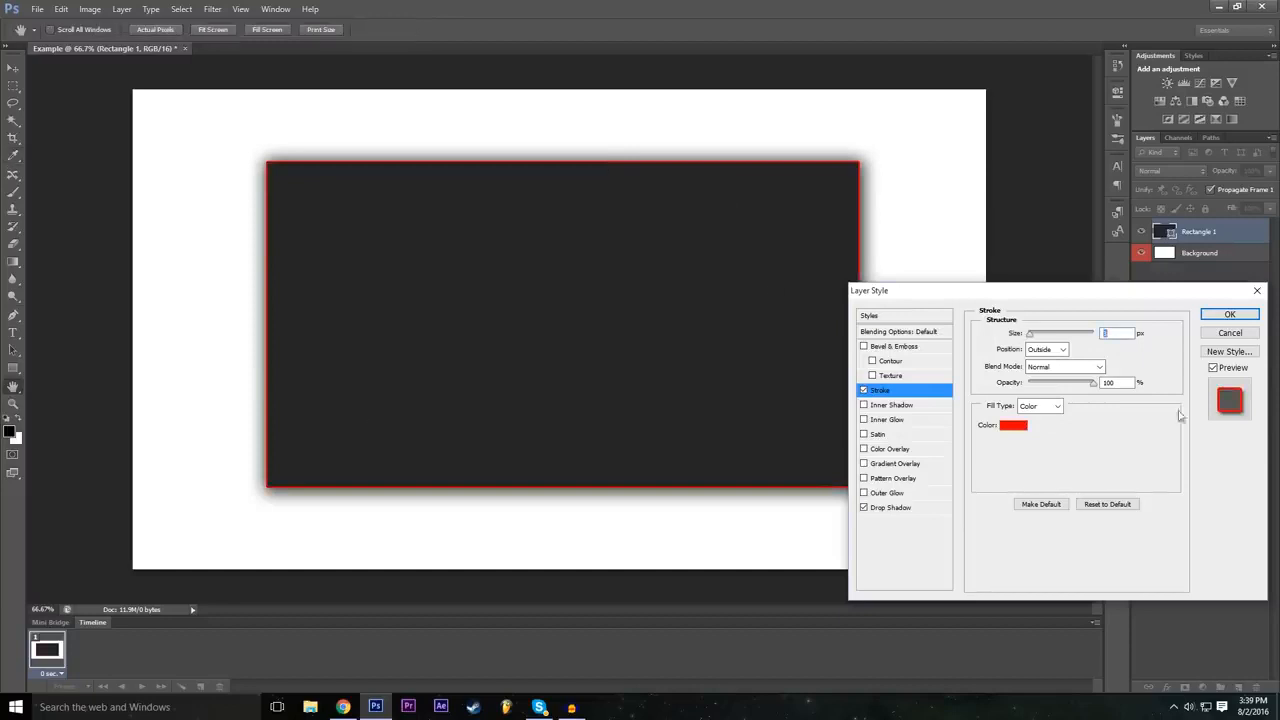
Try a thicker red stroke on the rectangle, and set the stroke size to 10 px.
{"action": "double_click", "coordinate": [1127, 337]}
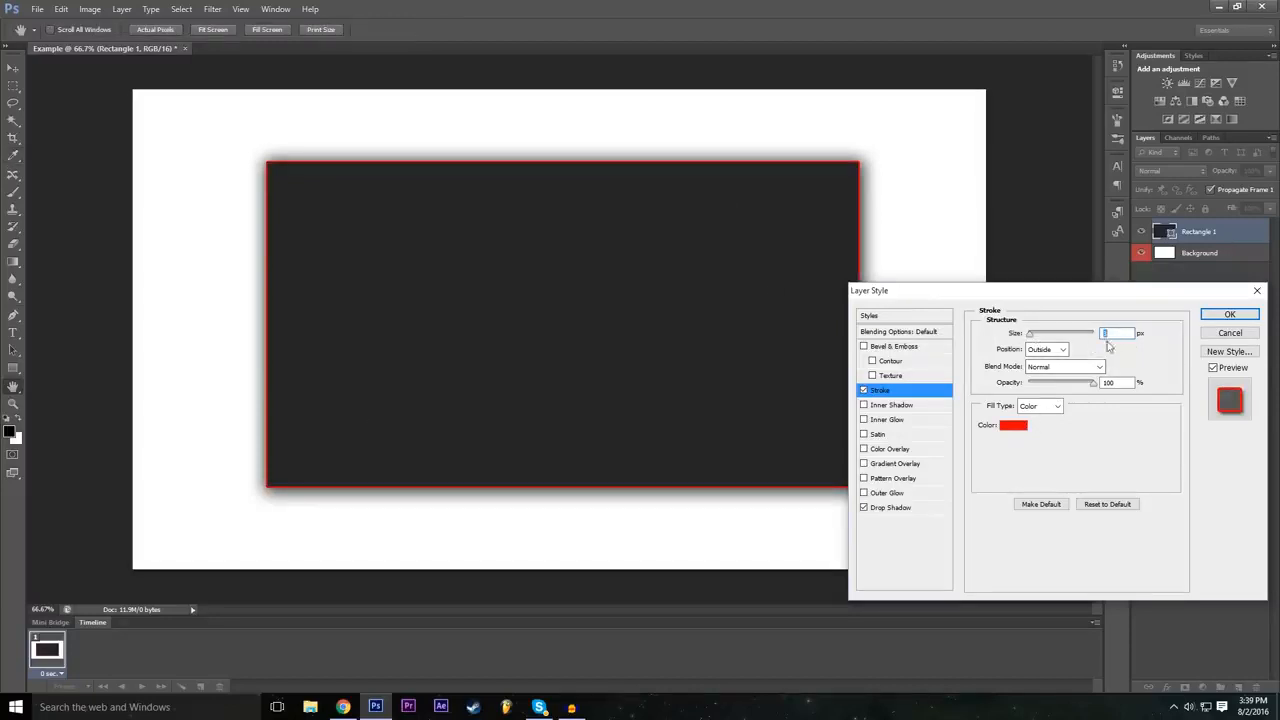
{"action": "left_click_drag", "start_coordinate": [1030, 339], "coordinate": [1038, 338]}
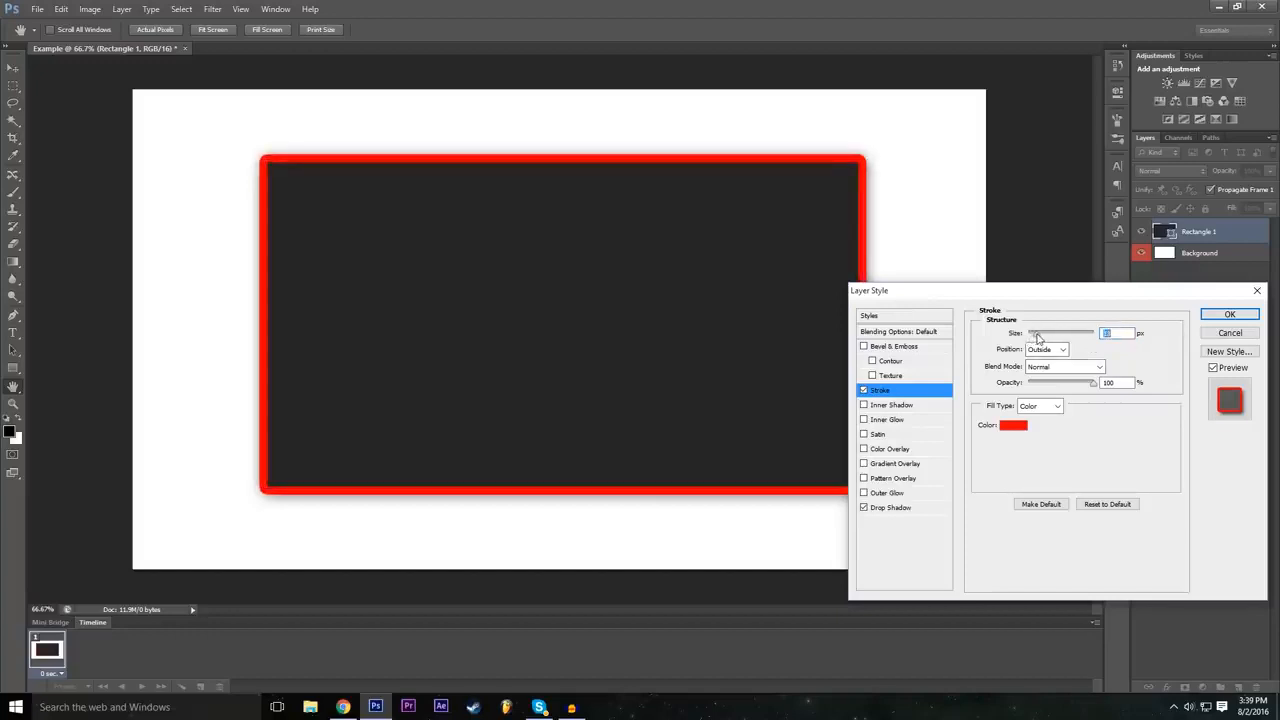
{"action": "double_click", "coordinate": [1116, 335]}
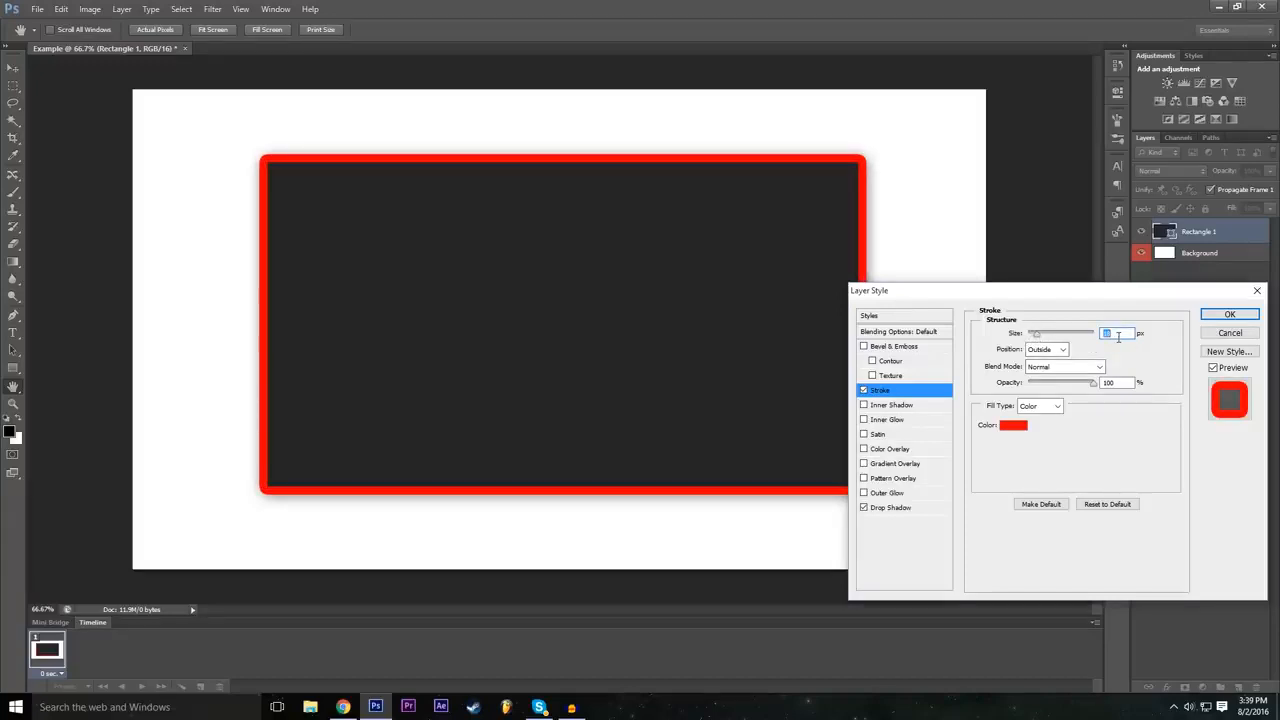
{"action": "type", "text": "10"}
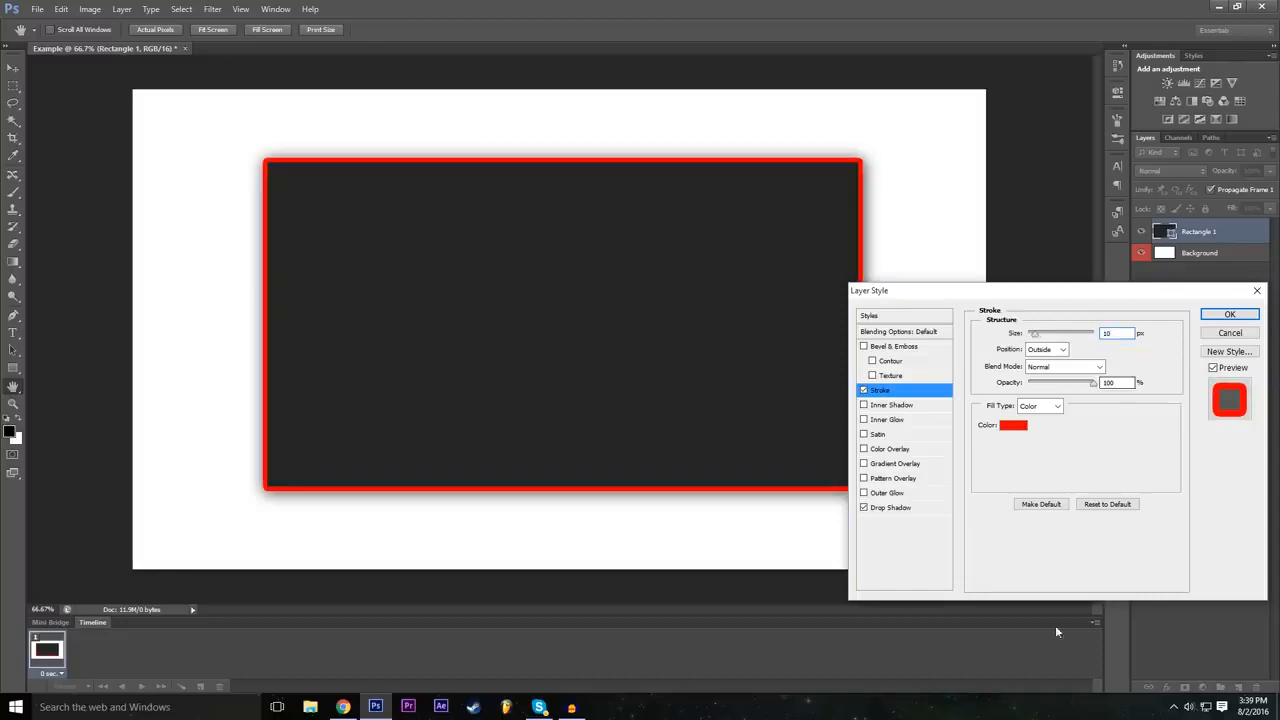
{"action": "left_click", "coordinate": [1116, 461]}
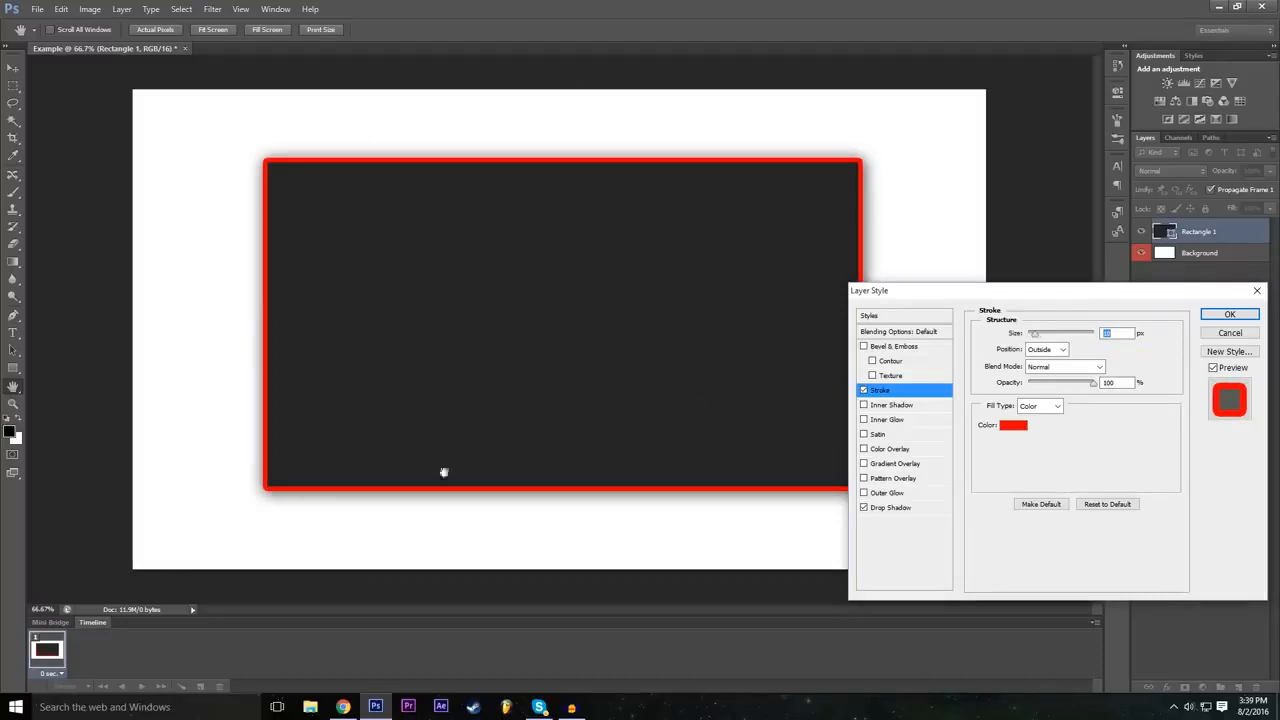
Add Bevel & Emboss to the rectangle with 286% depth and a larger bevel size.
{"action": "left_click", "coordinate": [863, 346]}
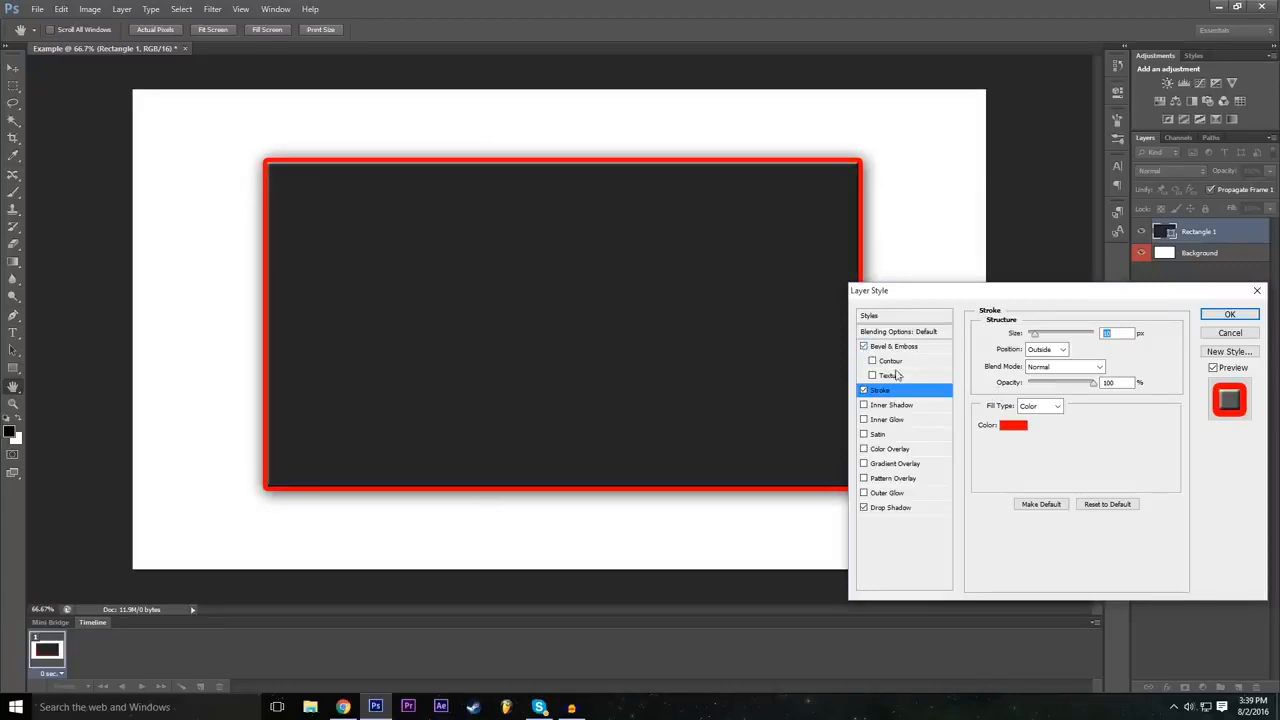
{"action": "left_click", "coordinate": [893, 347]}
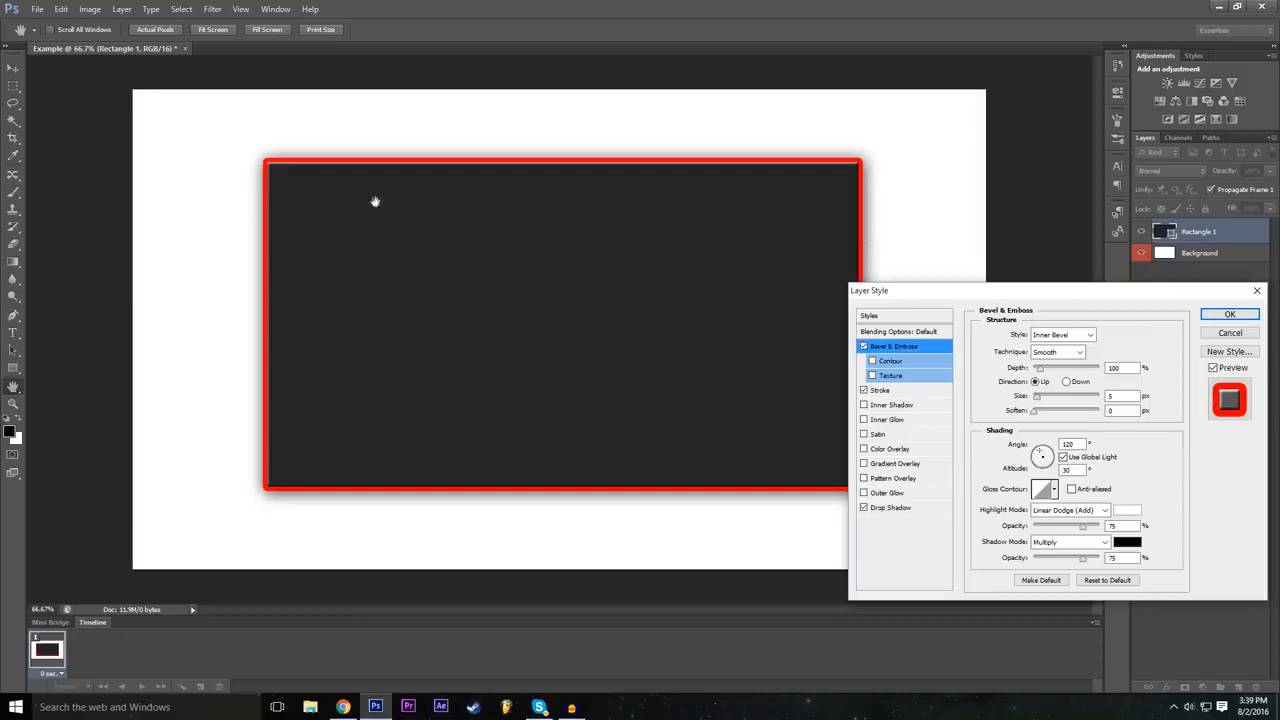
{"action": "left_click", "coordinate": [863, 346]}
{"action": "left_click", "coordinate": [863, 346]}
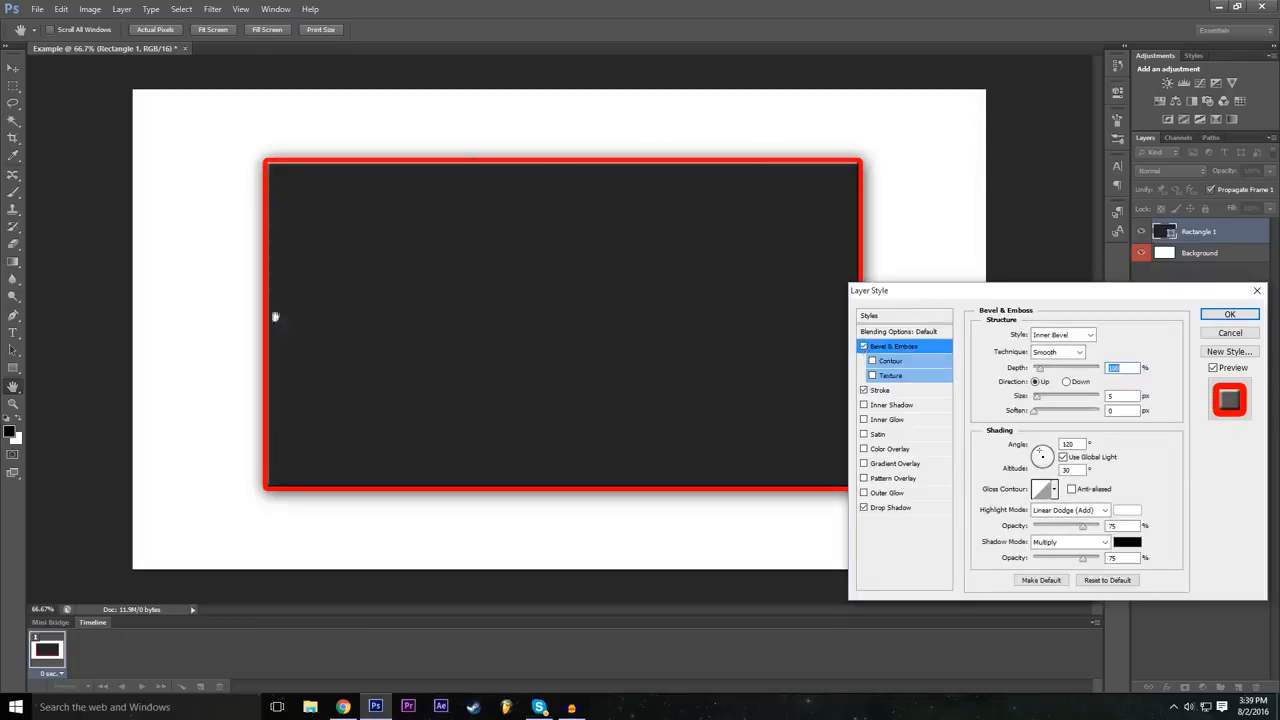
{"action": "mouse_move", "coordinate": [1058, 368]}
{"action": "left_mouse_down"}
{"action": "mouse_move", "coordinate": [1074, 372]}
{"action": "mouse_move", "coordinate": [1052, 374]}
{"action": "left_mouse_up"}
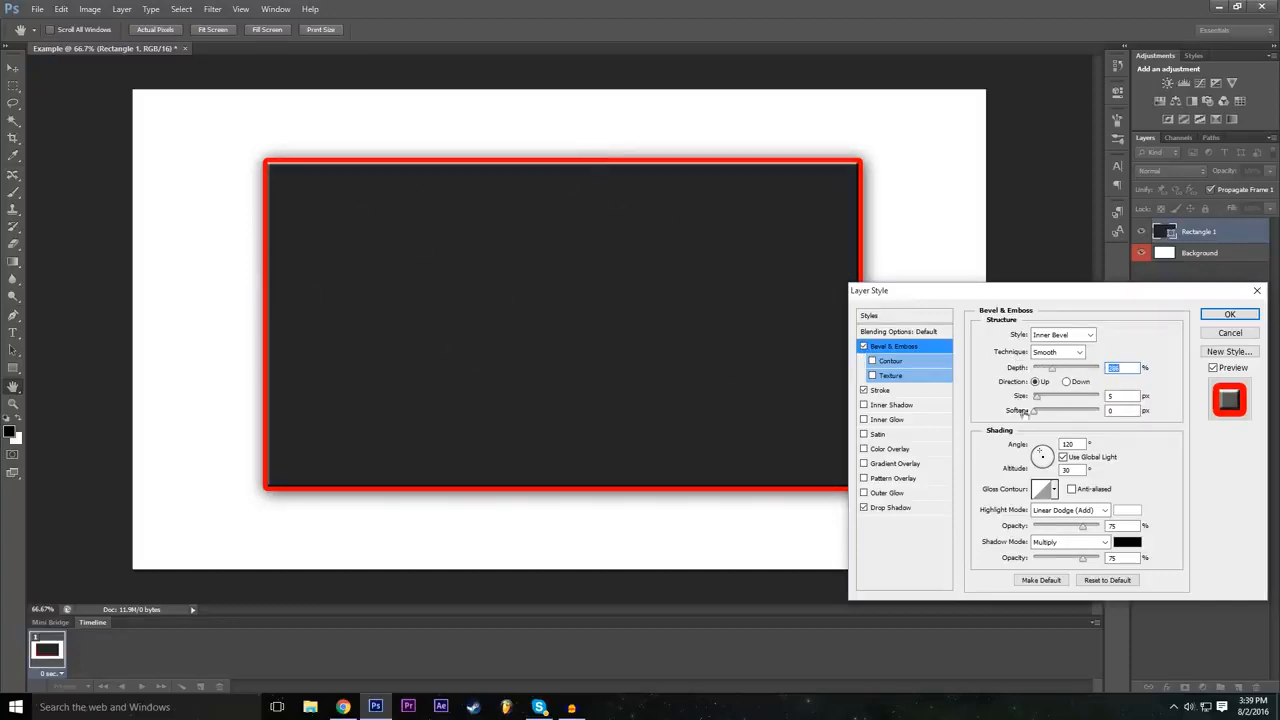
{"action": "mouse_move", "coordinate": [1037, 397]}
{"action": "left_mouse_down"}
{"action": "mouse_move", "coordinate": [1070, 400]}
{"action": "mouse_move", "coordinate": [1043, 413]}
{"action": "left_mouse_up"}
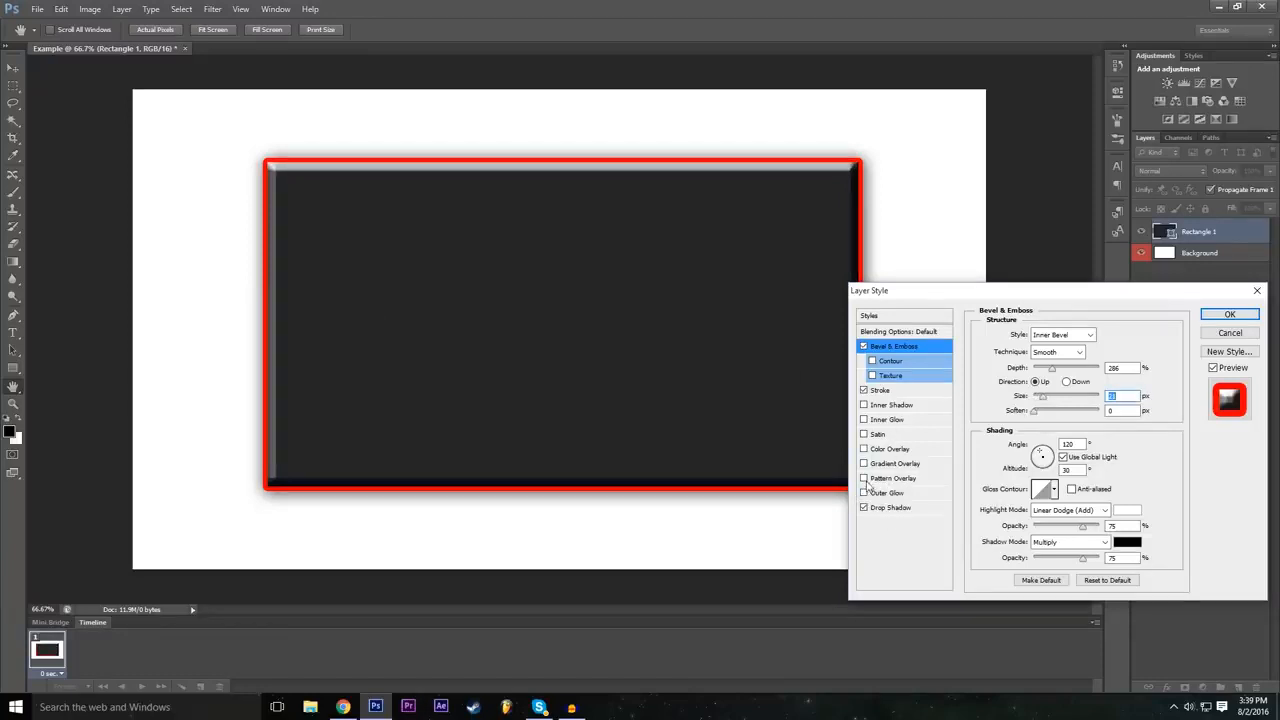
Add a pattern overlay to the rectangle and preview each of the available patterns.
{"action": "left_click", "coordinate": [868, 480]}
{"action": "left_click", "coordinate": [1057, 386]}
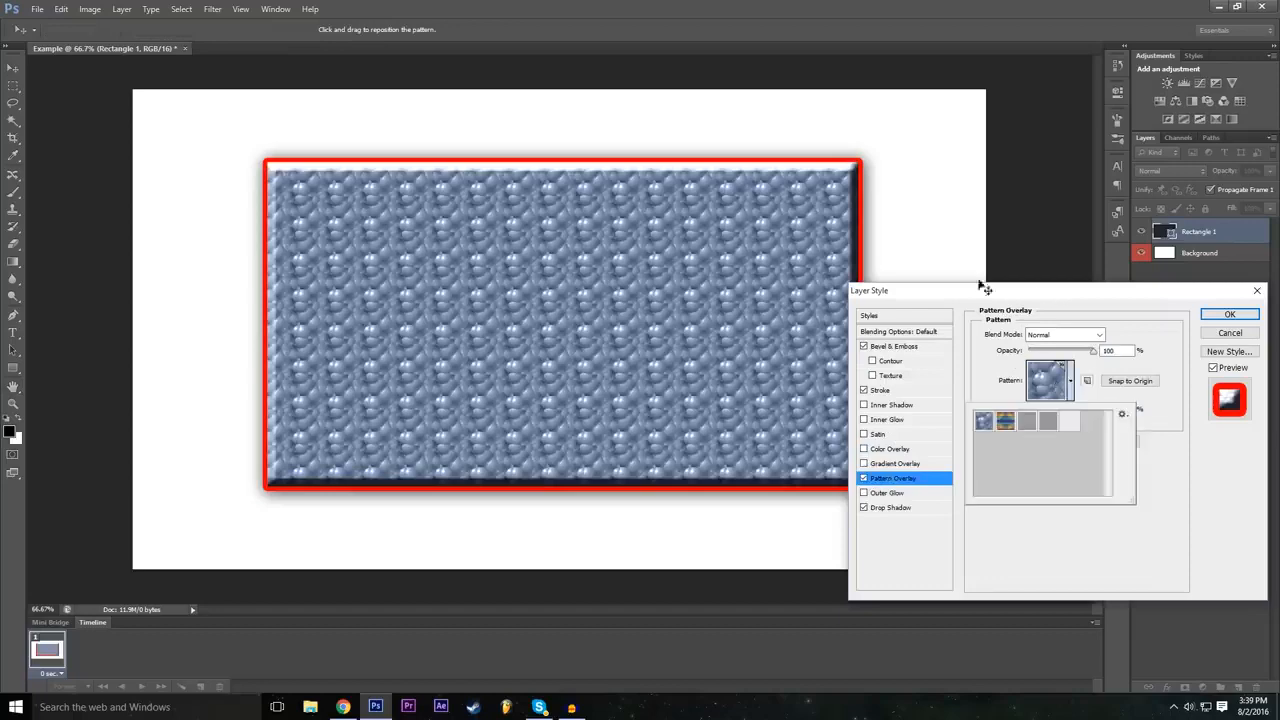
{"action": "left_click", "coordinate": [1006, 422]}
{"action": "left_click", "coordinate": [1026, 423]}
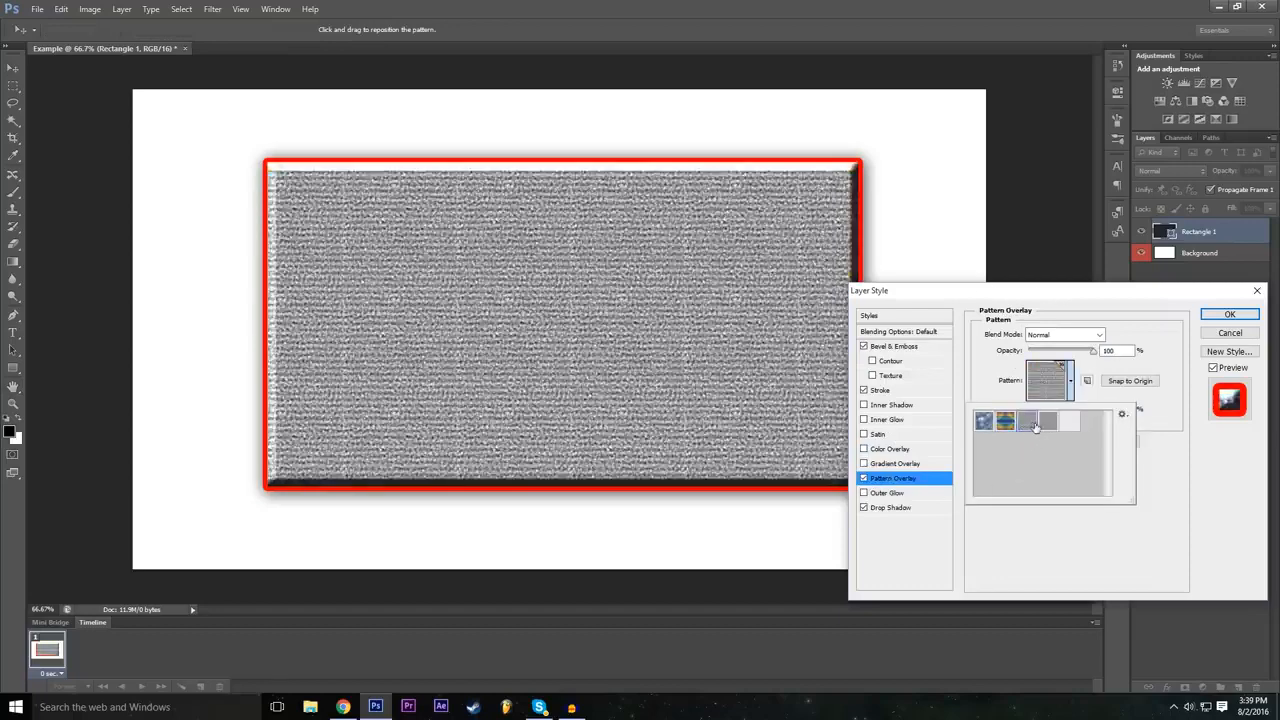
{"action": "left_click", "coordinate": [1048, 424]}
{"action": "left_click", "coordinate": [1066, 423]}
{"action": "left_click", "coordinate": [1056, 427]}
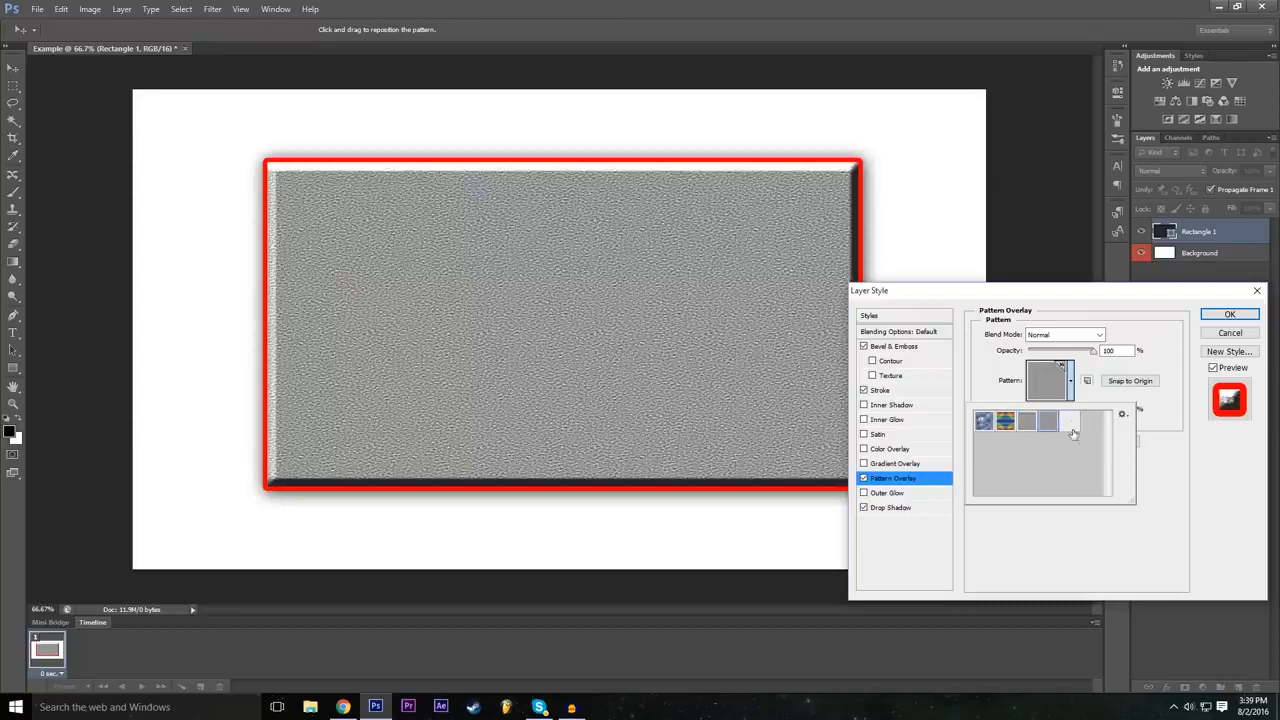
{"action": "left_click", "coordinate": [1070, 428]}
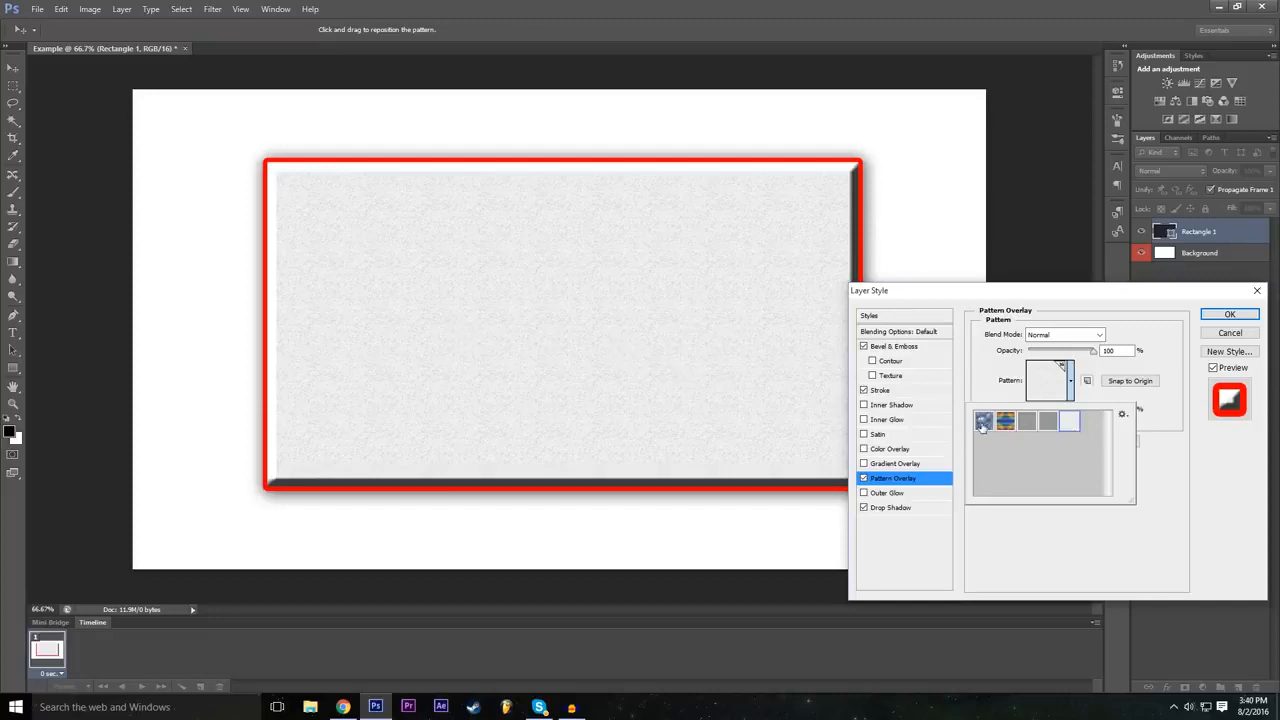
Set the pattern overlay to the coarse gray woven texture and compare the rectangle with and without it.
{"action": "left_click", "coordinate": [983, 424]}
{"action": "left_click", "coordinate": [1005, 424]}
{"action": "left_click", "coordinate": [1048, 425]}
{"action": "left_click", "coordinate": [1068, 426]}
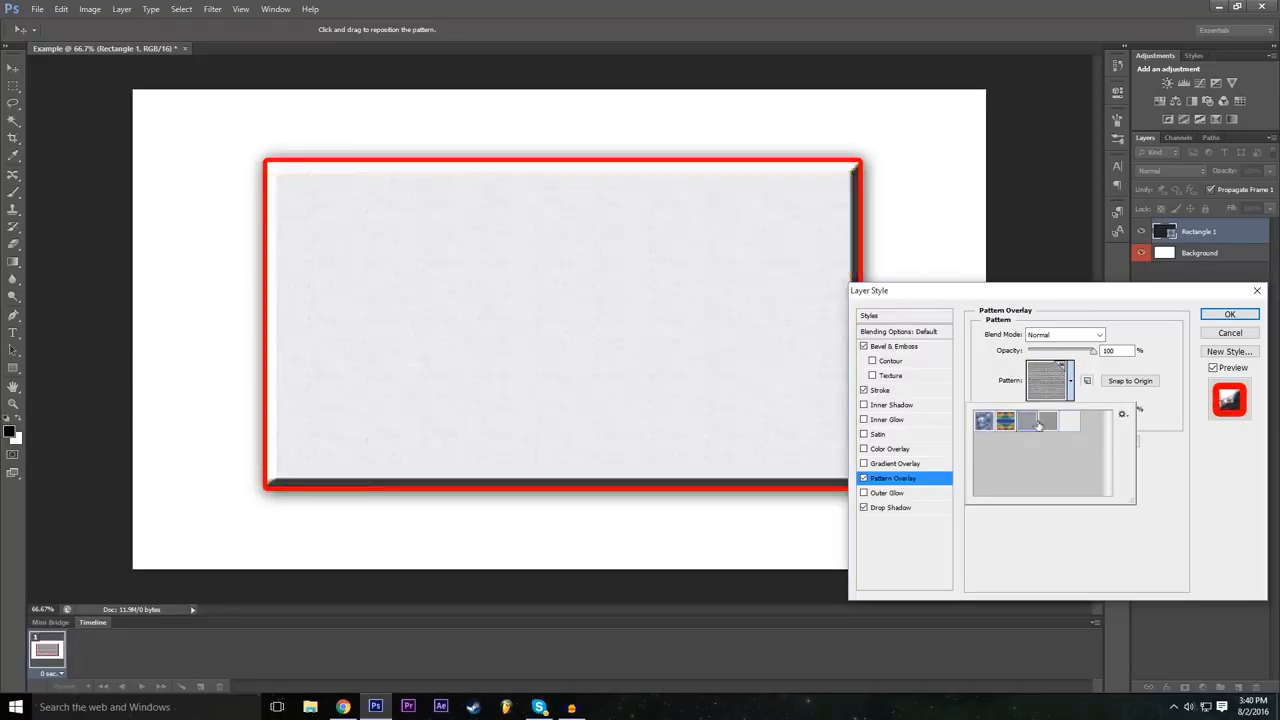
{"action": "left_click", "coordinate": [1040, 426]}
{"action": "left_click", "coordinate": [1029, 553]}
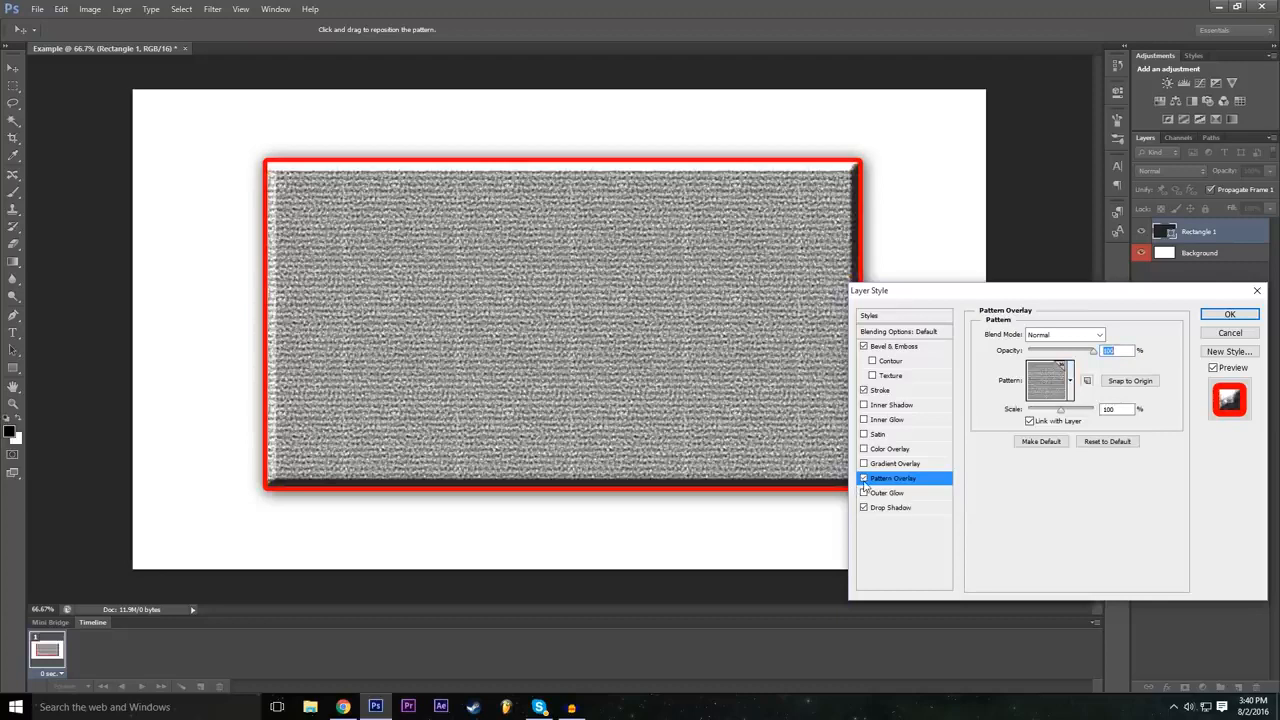
{"action": "left_click", "coordinate": [864, 479]}
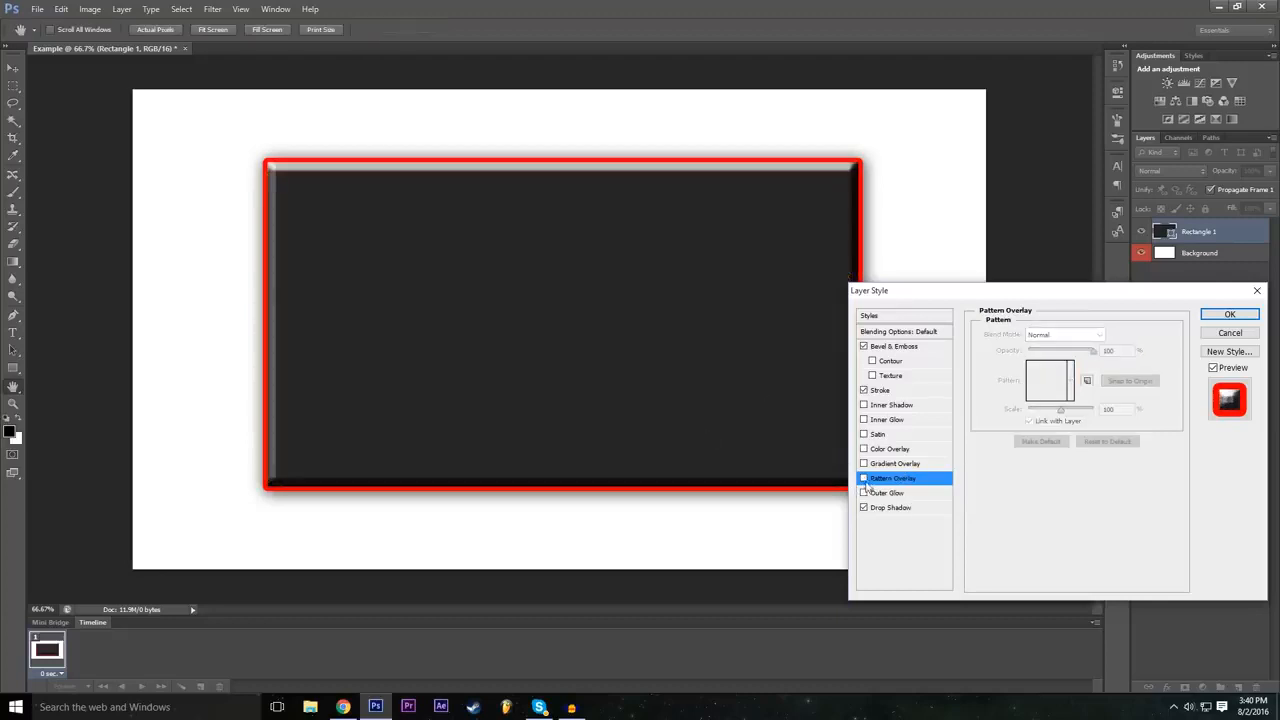
{"action": "left_click", "coordinate": [864, 479]}
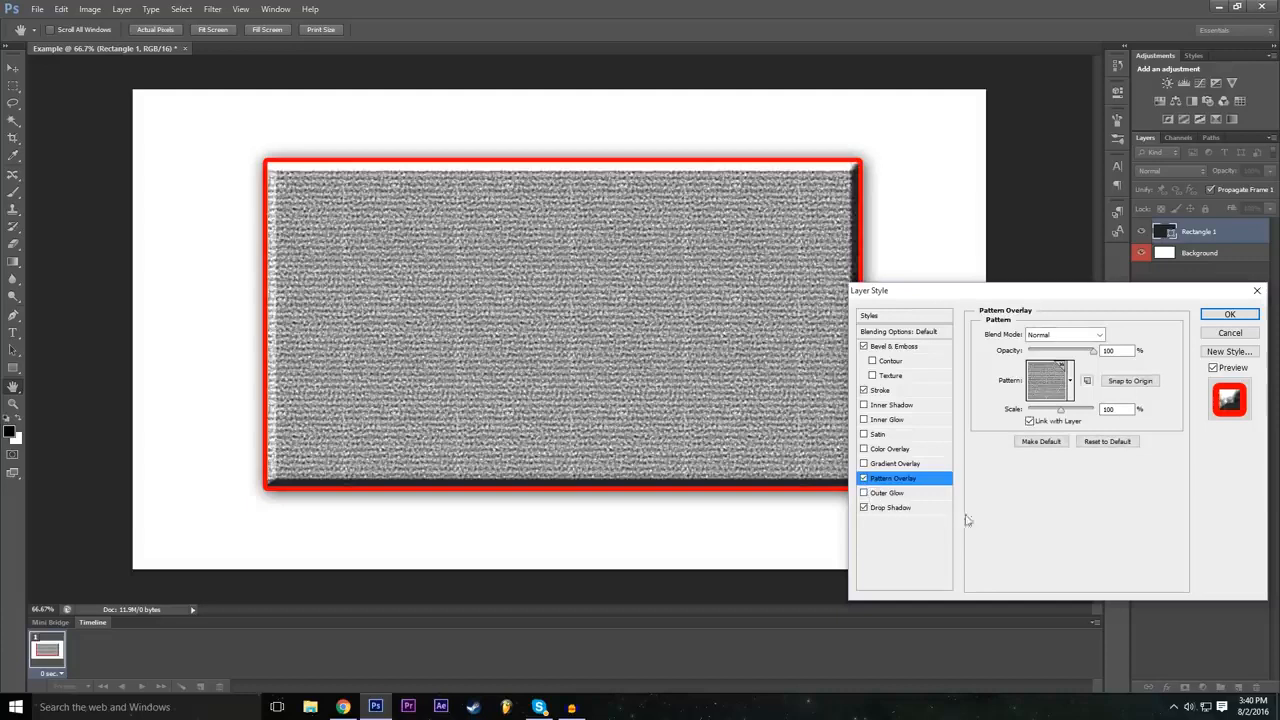
Add a red outer glow to the rectangle with a size of 59 px and 24% spread.
{"action": "left_click", "coordinate": [866, 495]}
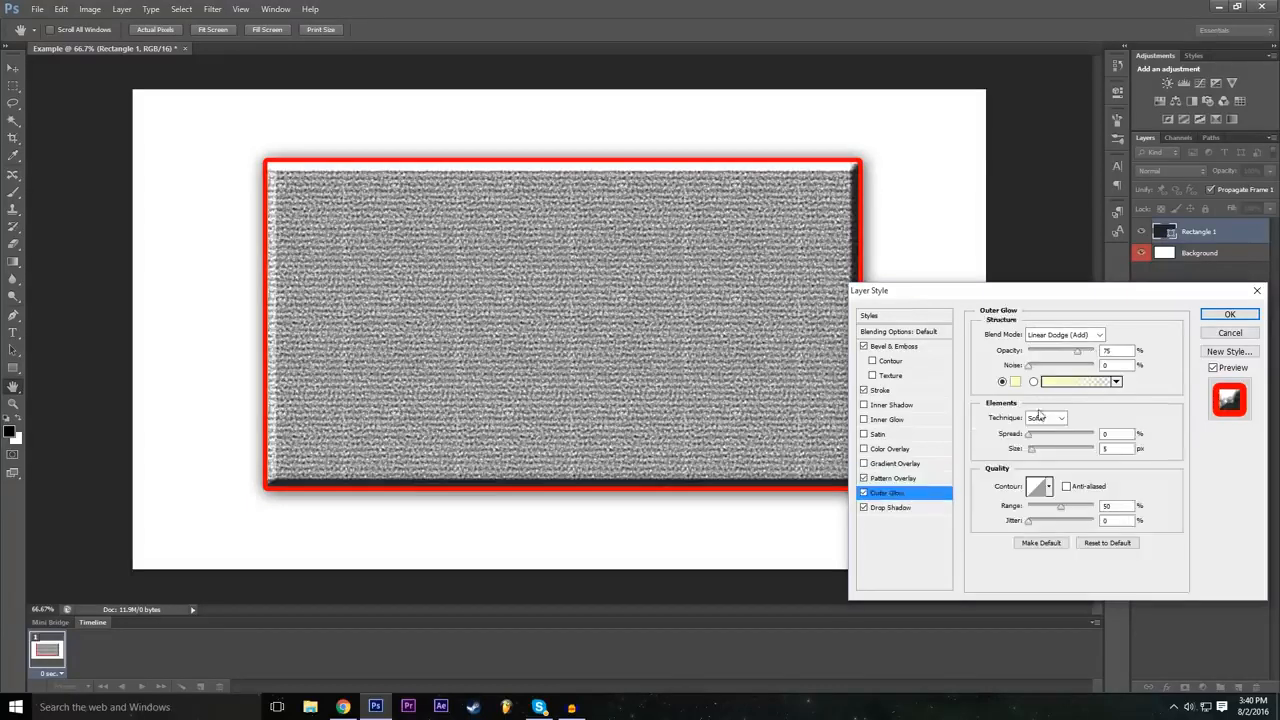
{"action": "left_click_drag", "start_coordinate": [1036, 452], "coordinate": [1048, 452]}
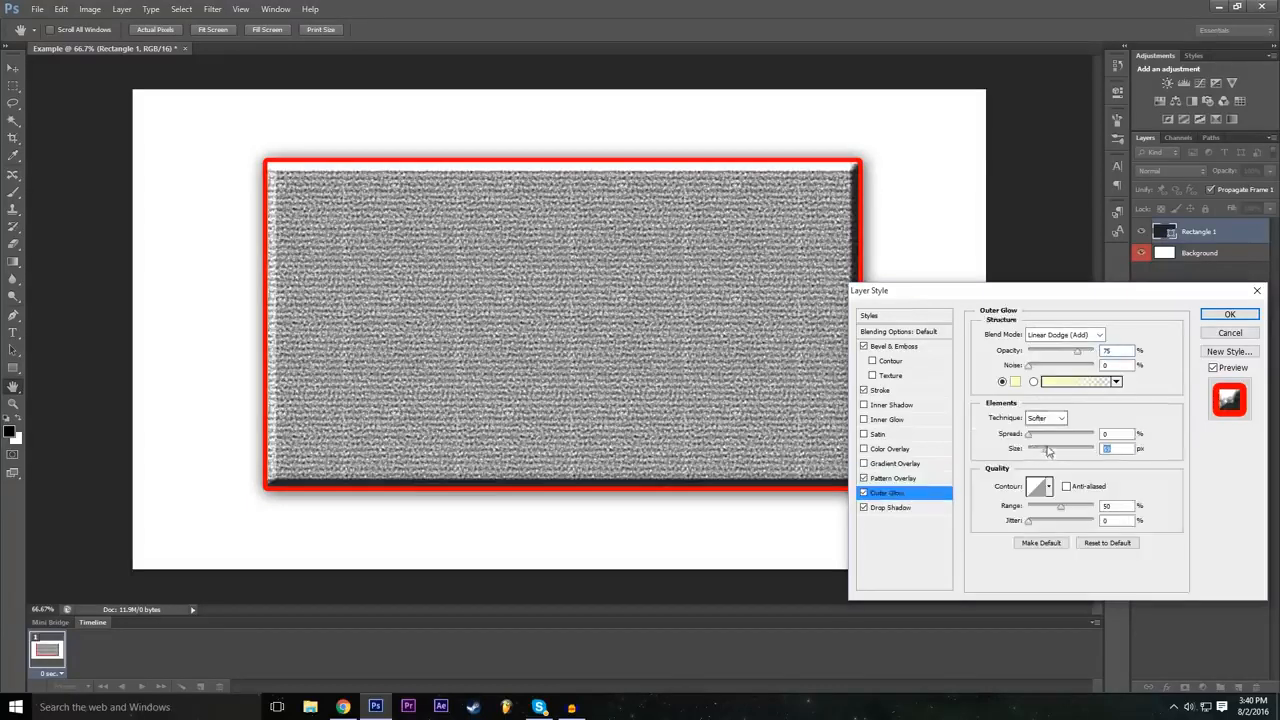
{"action": "left_click", "coordinate": [1014, 383]}
{"action": "left_click", "coordinate": [552, 232]}
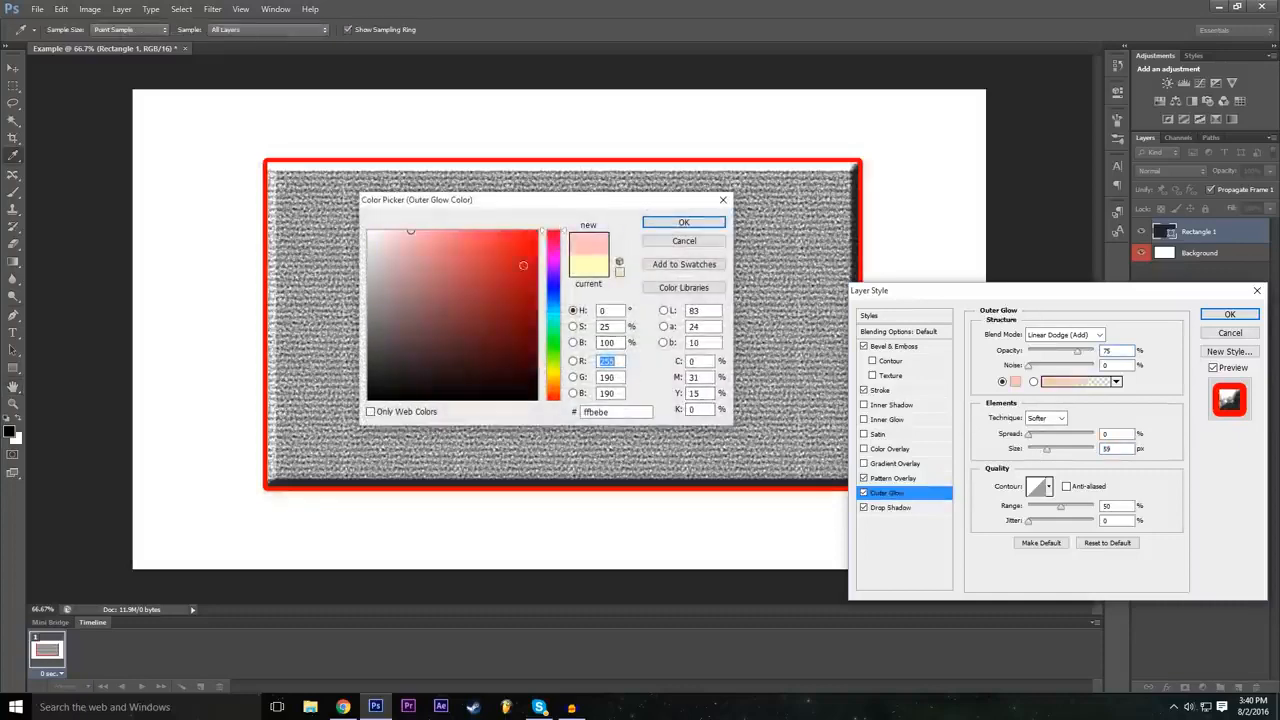
{"action": "left_click", "coordinate": [536, 232]}
{"action": "left_click", "coordinate": [684, 222]}
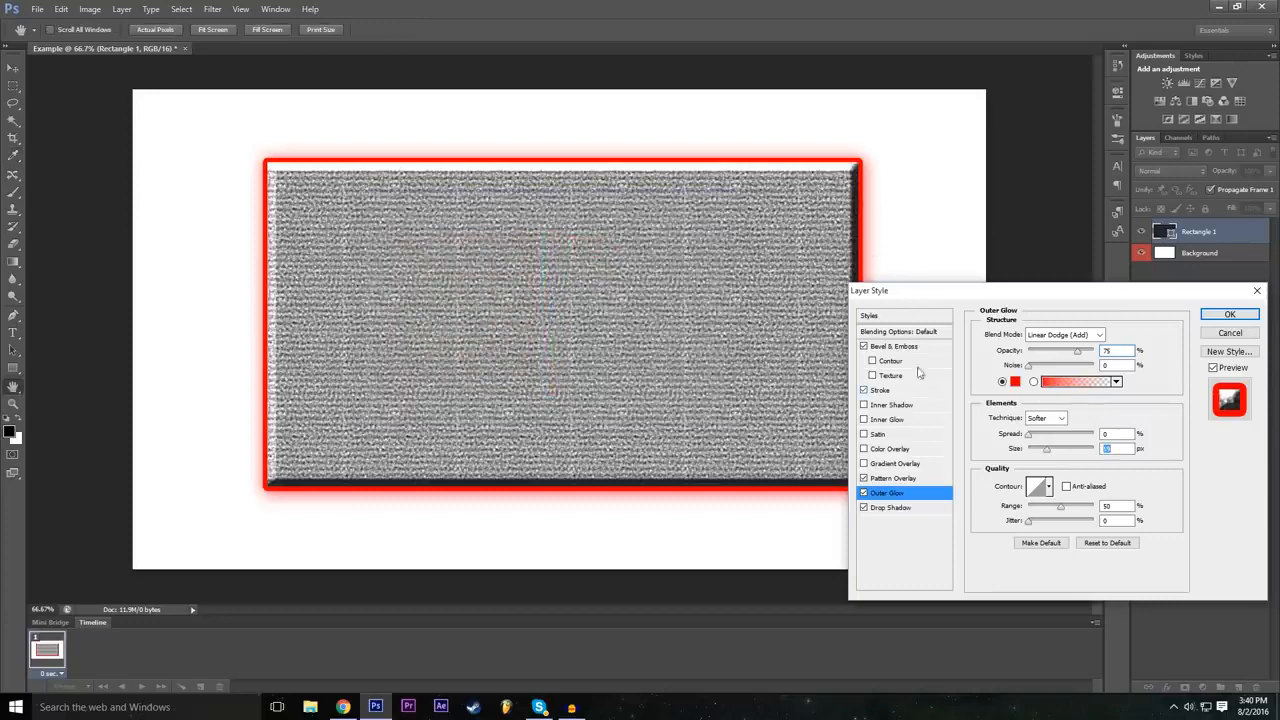
{"action": "left_click_drag", "start_coordinate": [1029, 434], "coordinate": [1045, 437]}
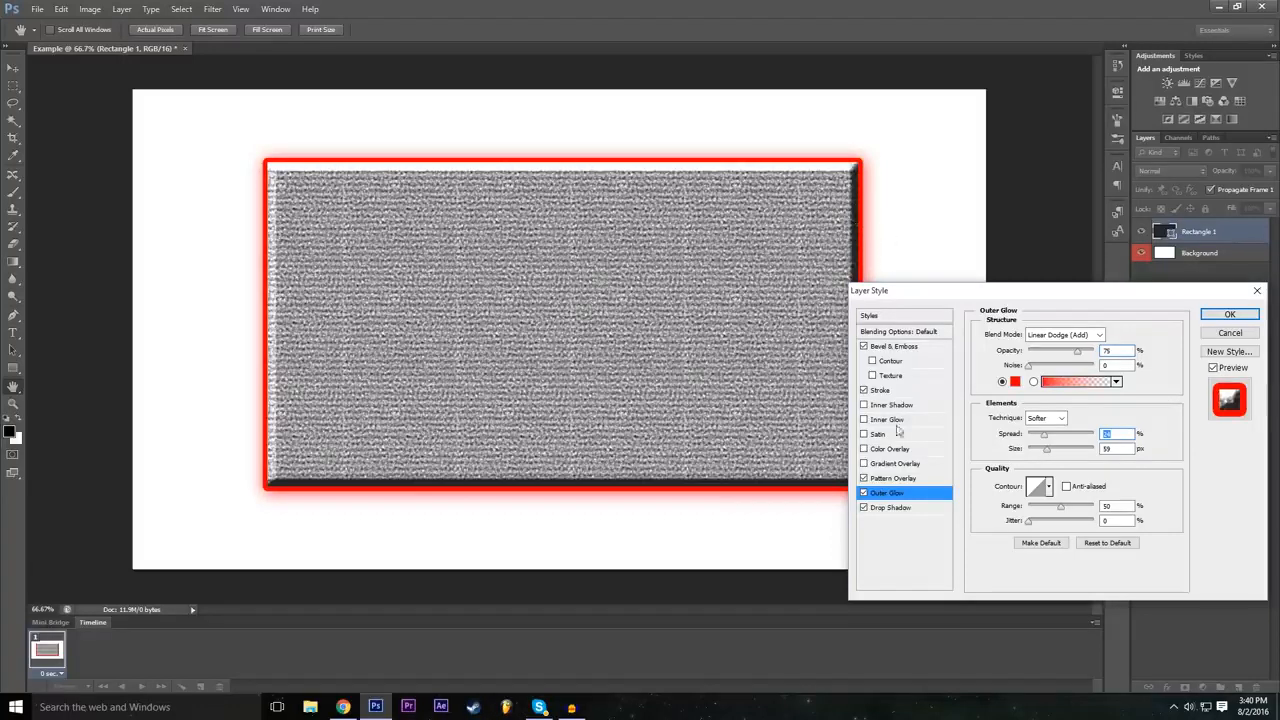
Try a color overlay on the rectangle, preview it in bright green, and turn the overlay off again.
{"action": "left_click", "coordinate": [865, 449]}
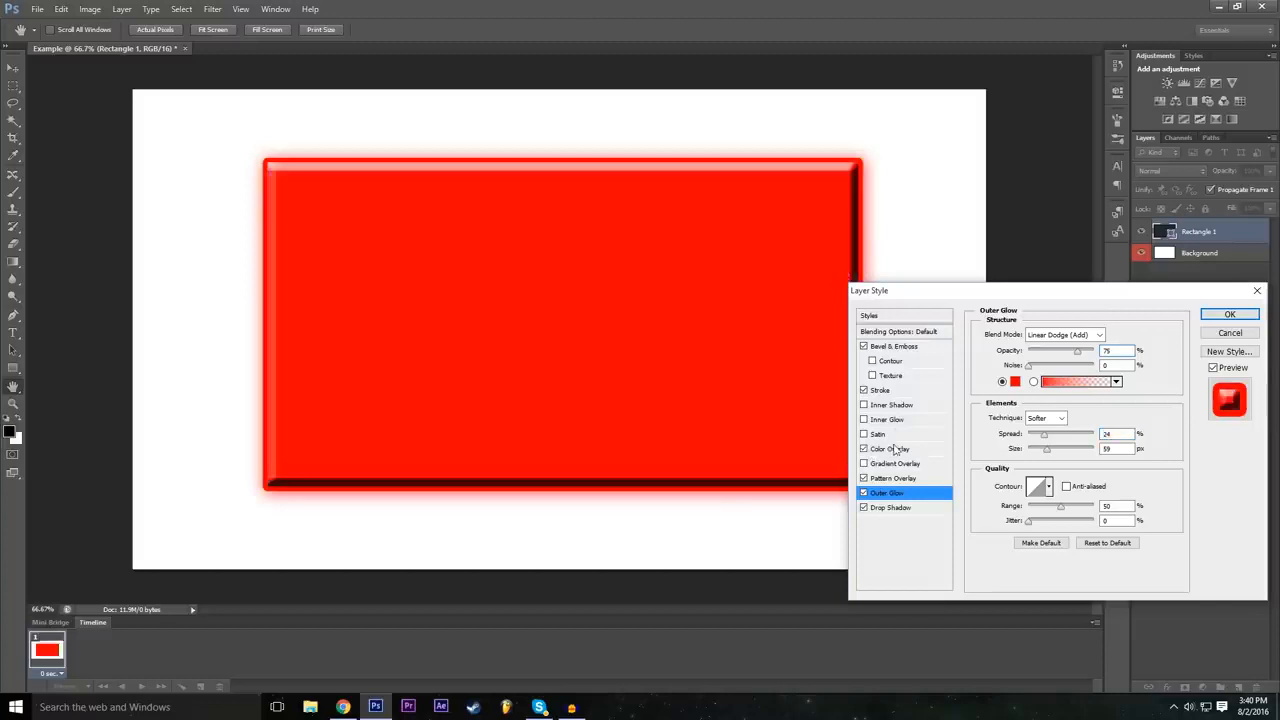
{"action": "left_click", "coordinate": [908, 453]}
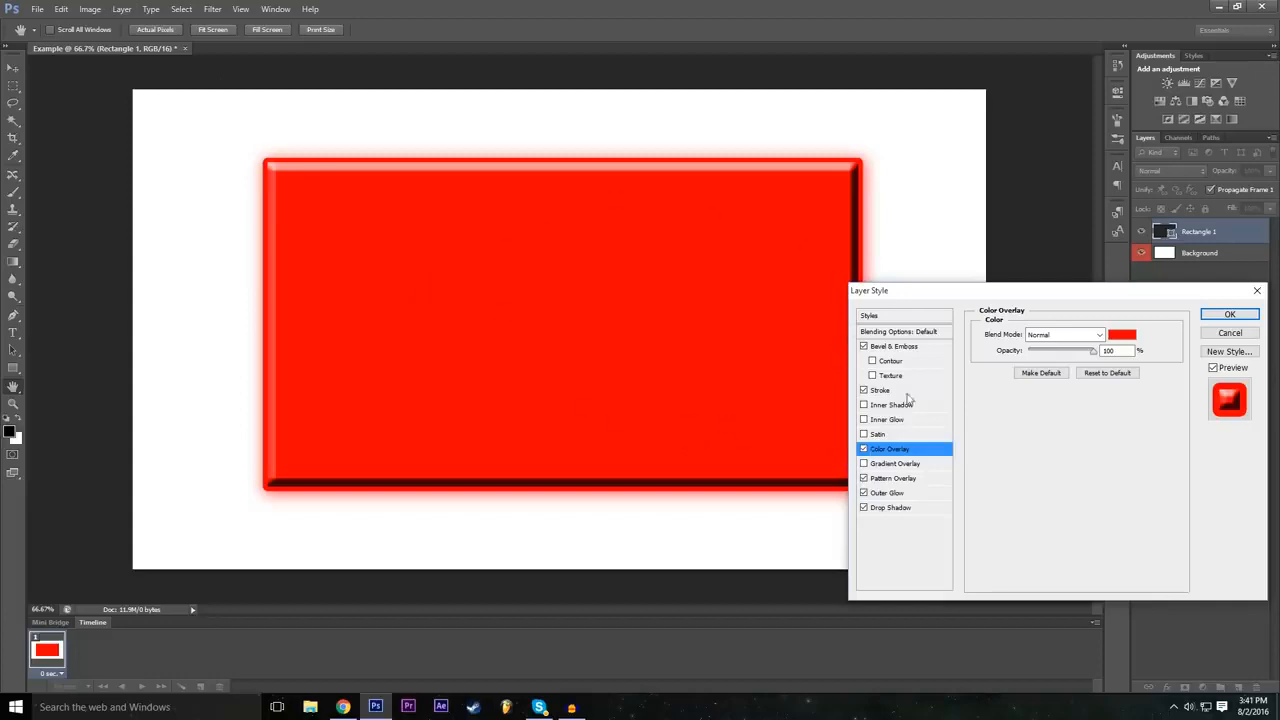
{"action": "left_click", "coordinate": [1132, 337]}
{"action": "left_click_drag", "start_coordinate": [521, 248], "coordinate": [371, 280]}
{"action": "left_click", "coordinate": [371, 357]}
{"action": "mouse_move", "coordinate": [552, 377]}
{"action": "left_mouse_down"}
{"action": "mouse_move", "coordinate": [553, 344]}
{"action": "mouse_move", "coordinate": [520, 313]}
{"action": "mouse_move", "coordinate": [537, 231]}
{"action": "left_mouse_up"}
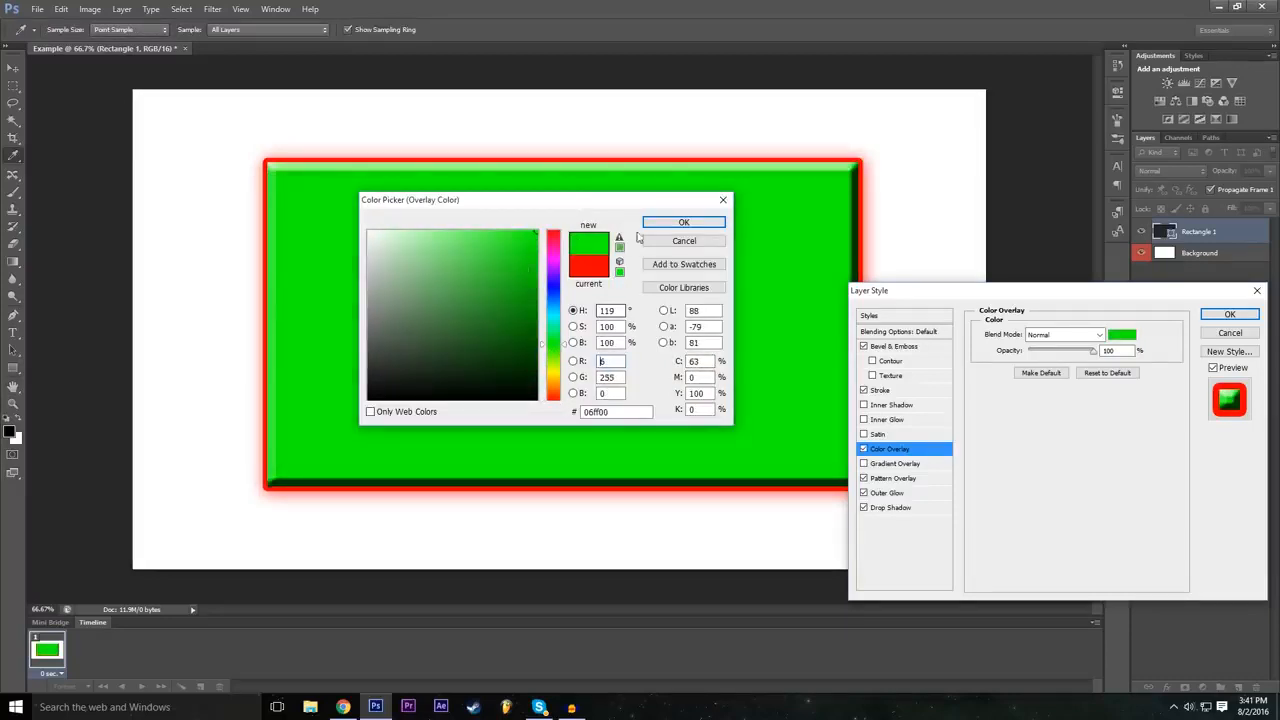
{"action": "left_click", "coordinate": [684, 241]}
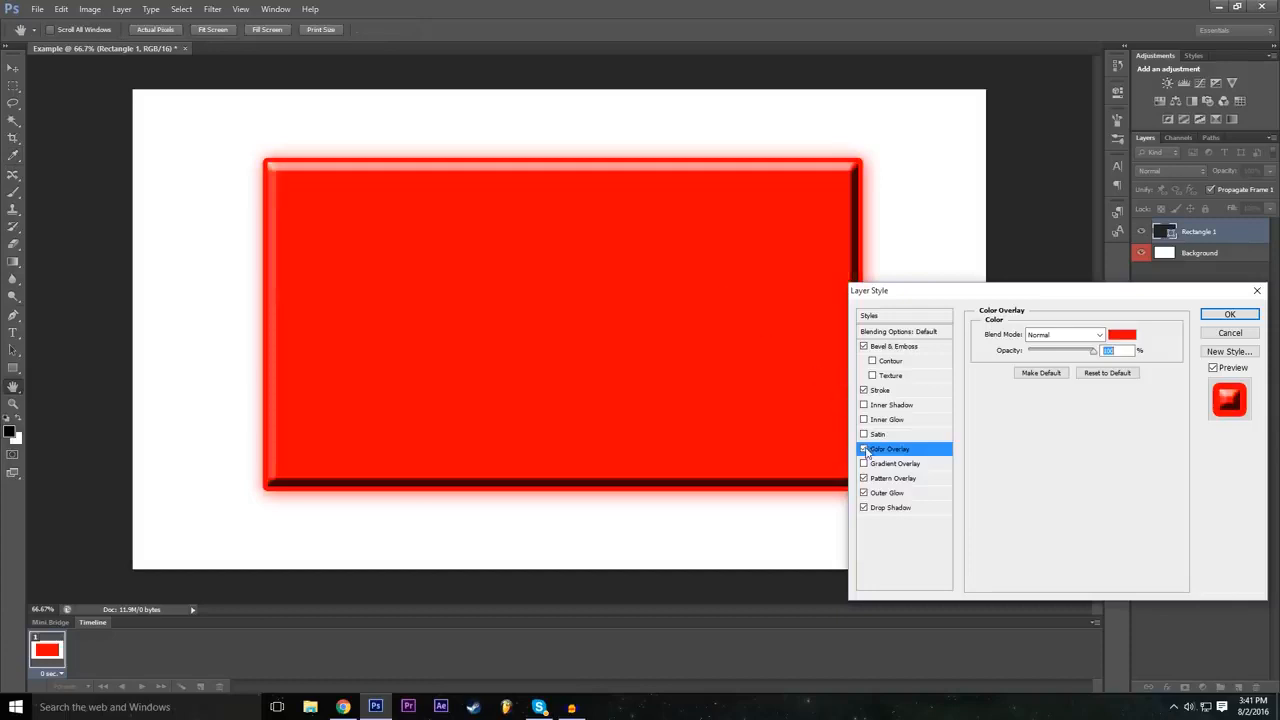
{"action": "left_click", "coordinate": [865, 449]}
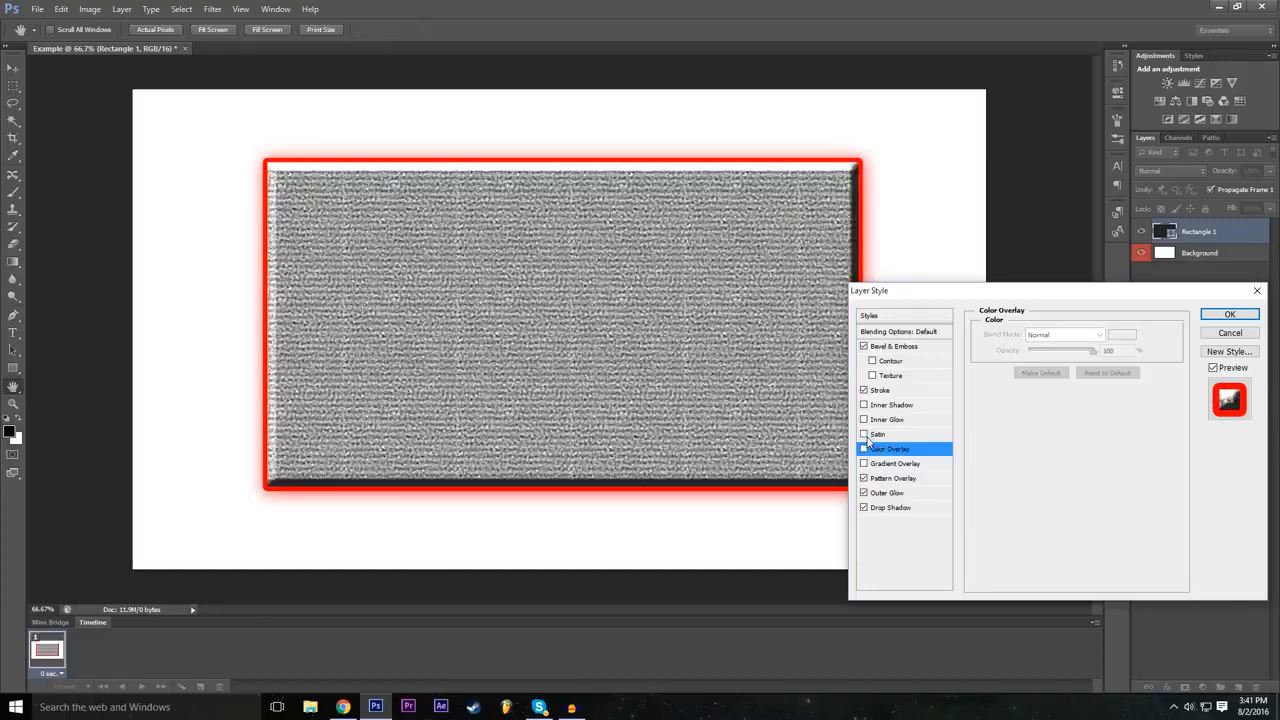
Try the Satin and Inner Shadow effects on the rectangle, leaving both turned off.
{"action": "left_click", "coordinate": [864, 434]}
{"action": "left_click", "coordinate": [878, 434]}
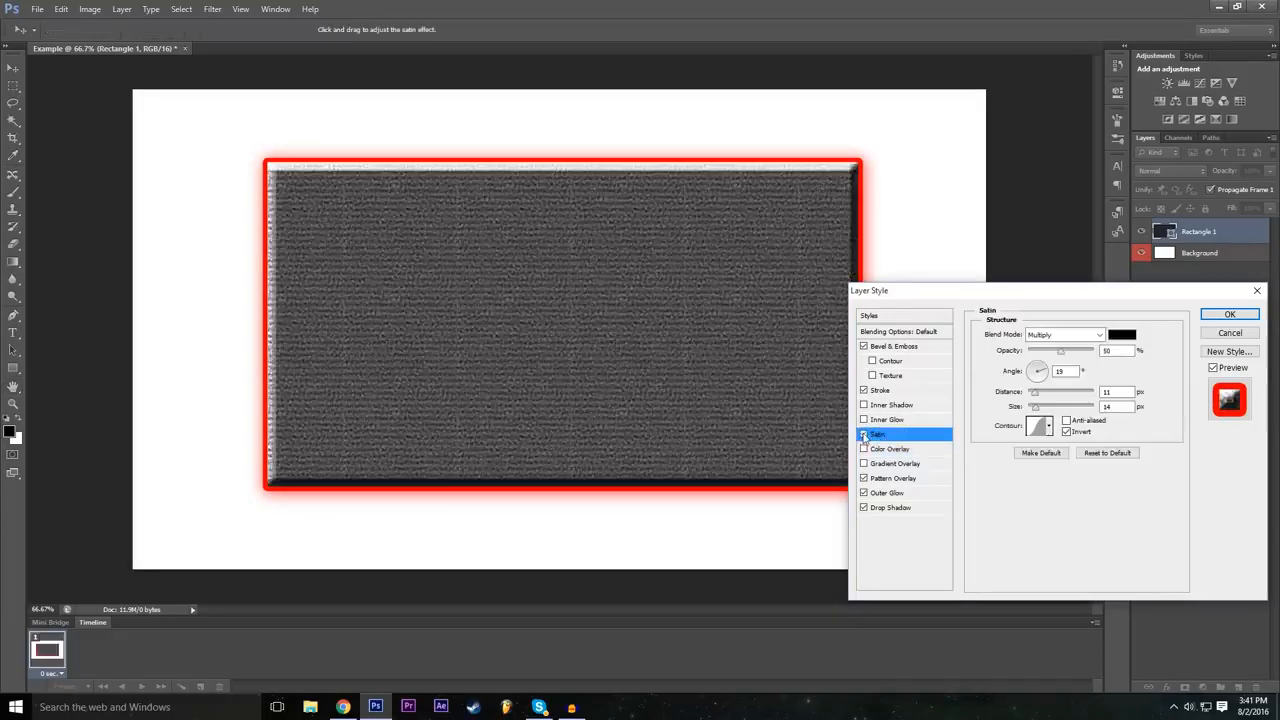
{"action": "left_click", "coordinate": [864, 435]}
{"action": "left_click", "coordinate": [864, 435]}
{"action": "left_click", "coordinate": [864, 435]}
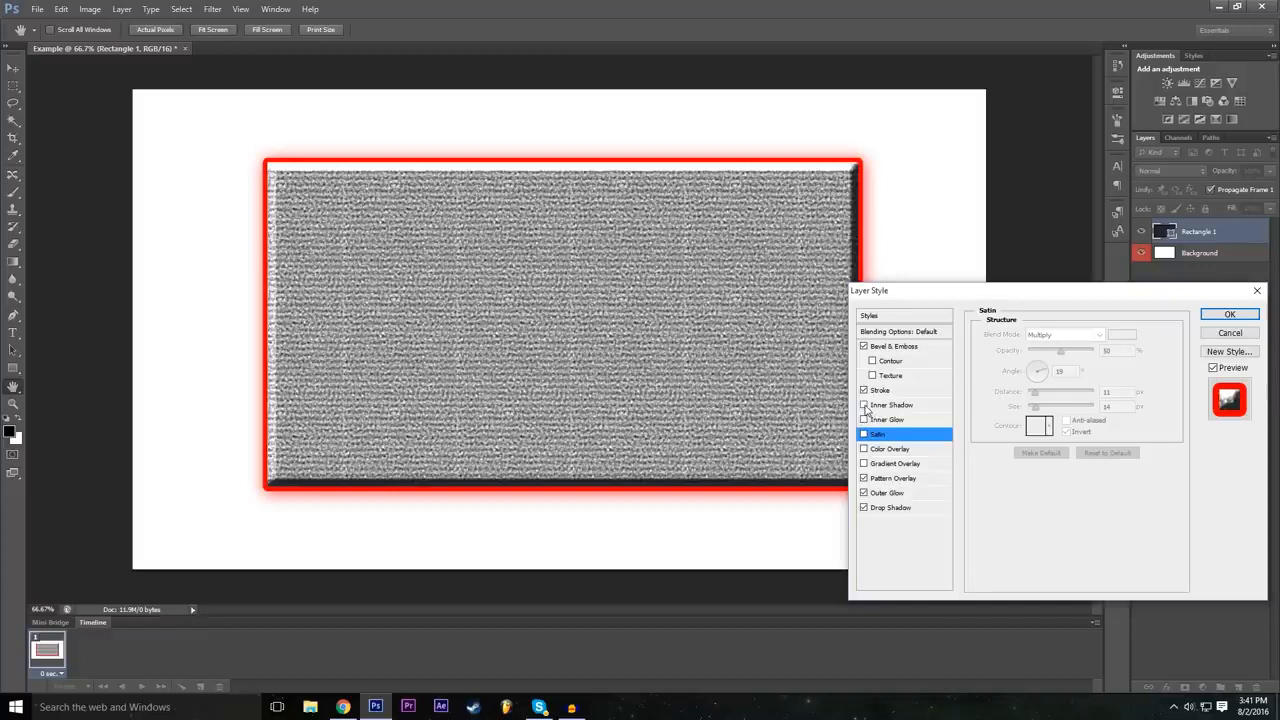
{"action": "left_click", "coordinate": [864, 405]}
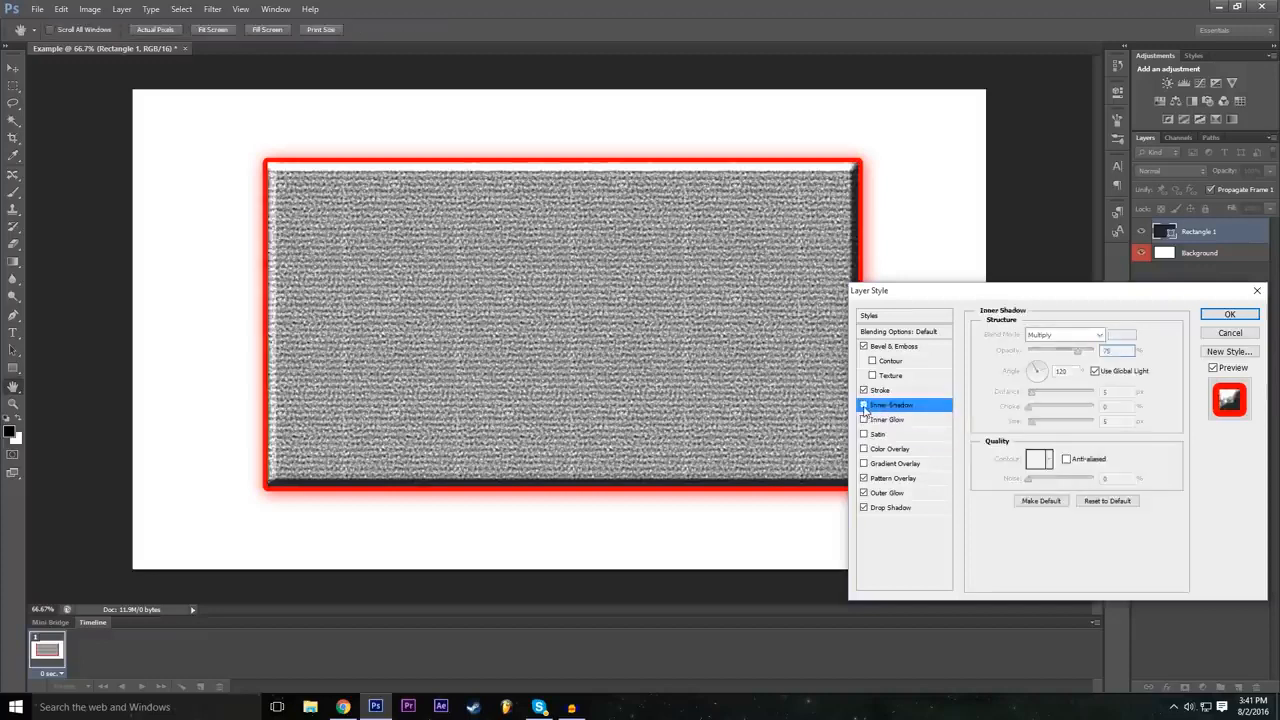
{"action": "left_click", "coordinate": [864, 405]}
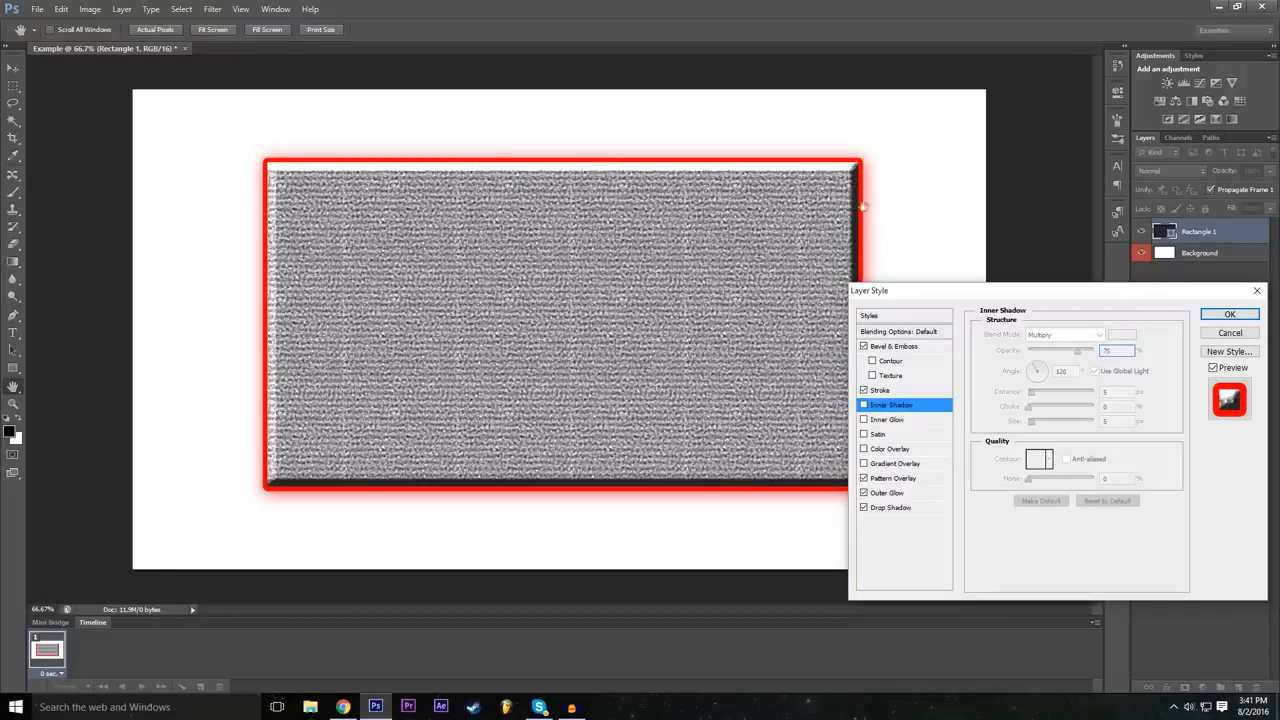
Enable an inner glow and a black-to-white gradient overlay on the rectangle.
{"action": "left_click", "coordinate": [920, 422]}
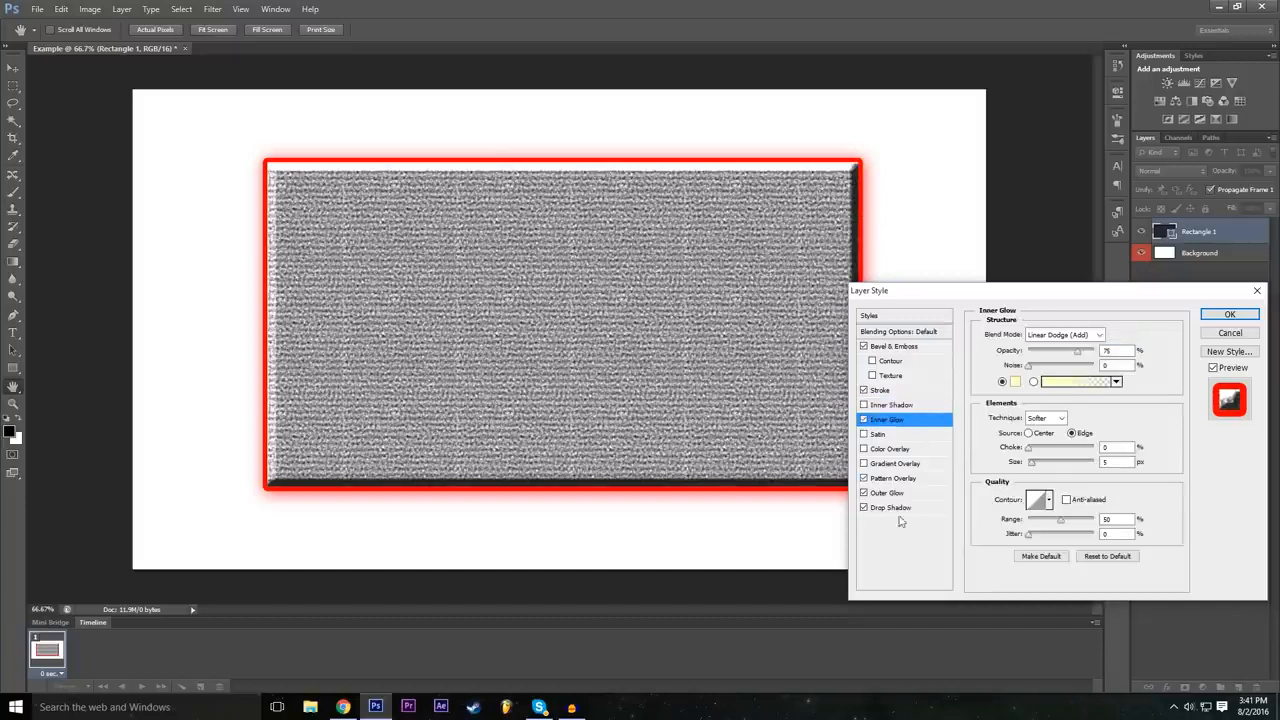
{"action": "left_click", "coordinate": [900, 495]}
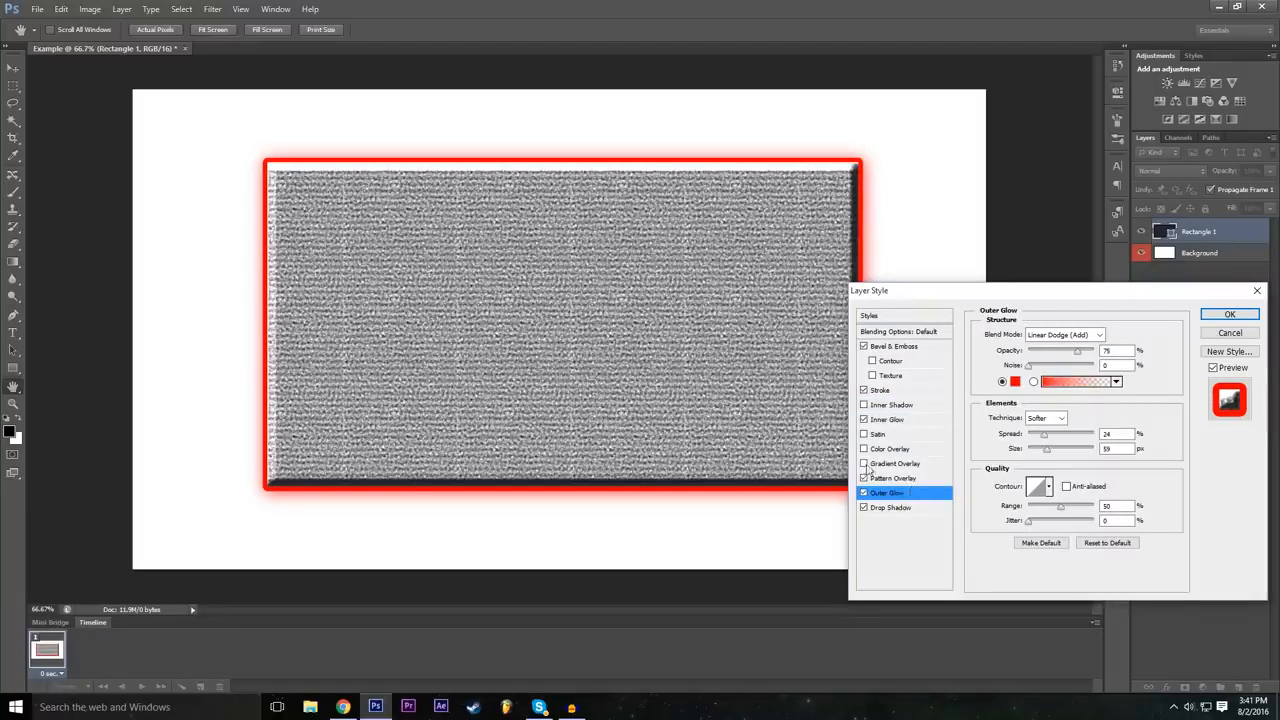
{"action": "left_click", "coordinate": [864, 464]}
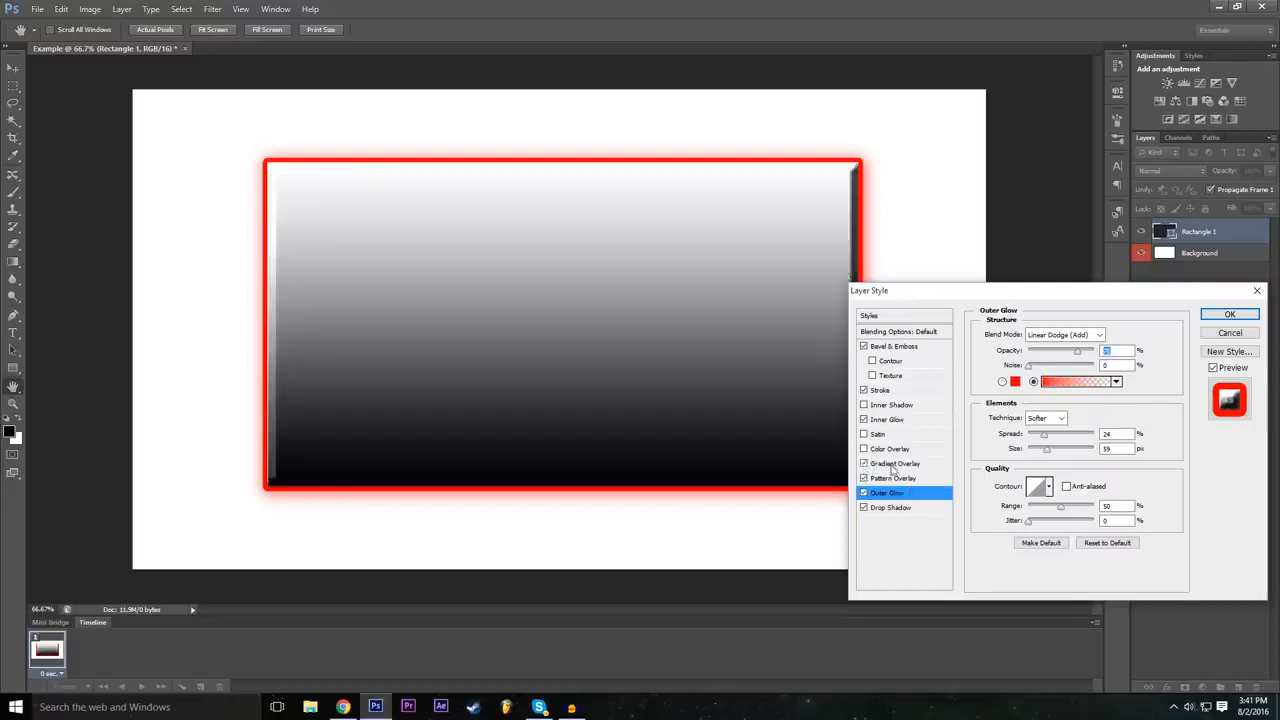
{"action": "left_click", "coordinate": [864, 464]}
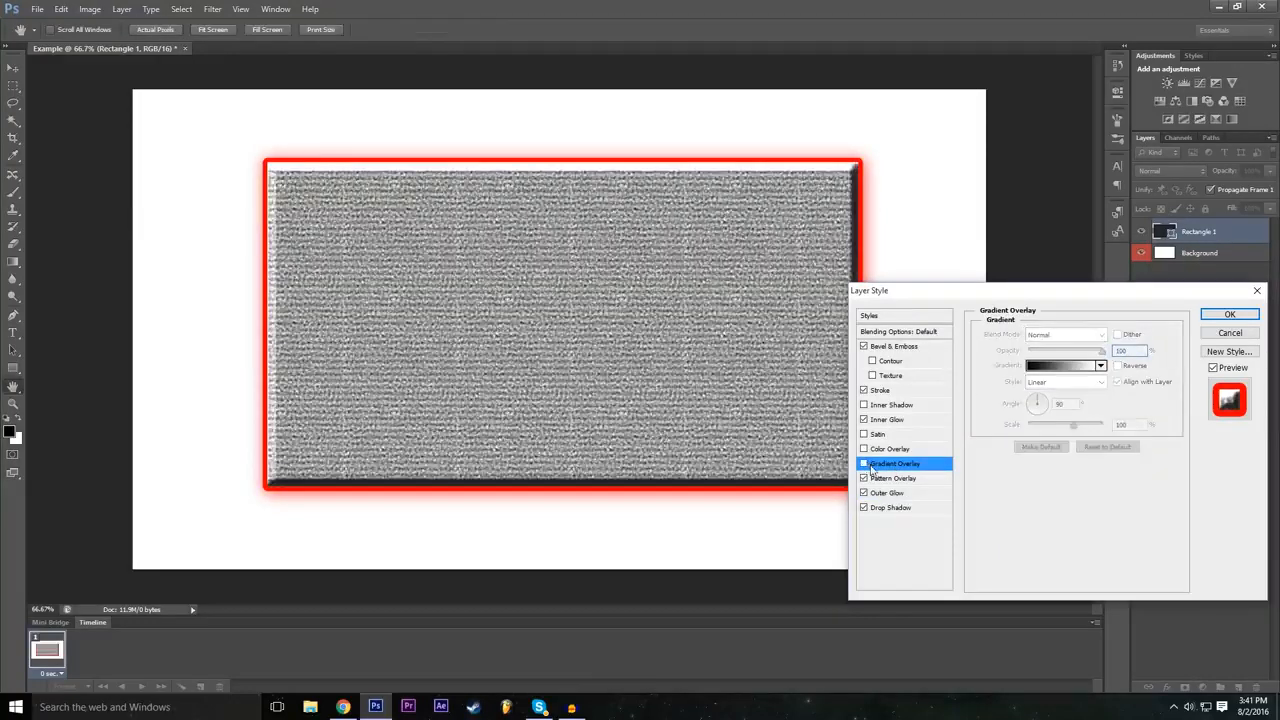
{"action": "left_click", "coordinate": [864, 464]}
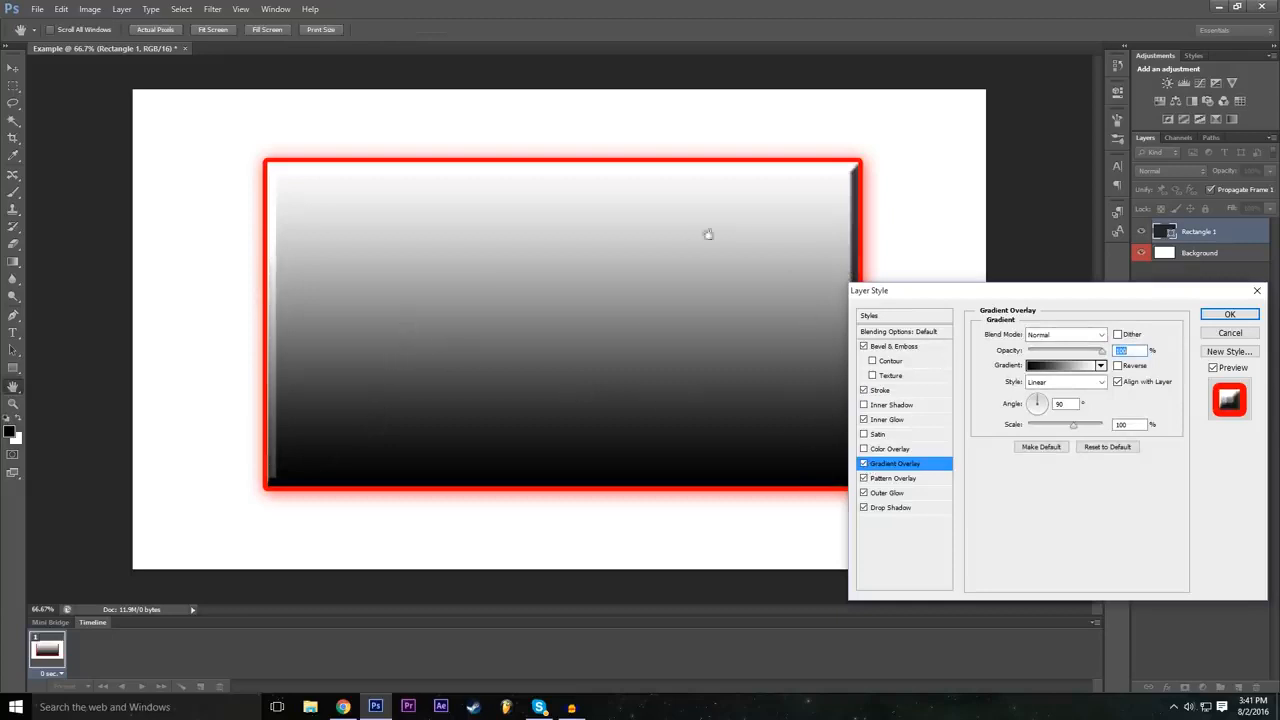
Preview several gradient presets on the rectangle's gradient overlay and settle on the Orange, Yellow, Orange preset.
{"action": "left_click", "coordinate": [1063, 366]}
{"action": "left_click", "coordinate": [912, 330]}
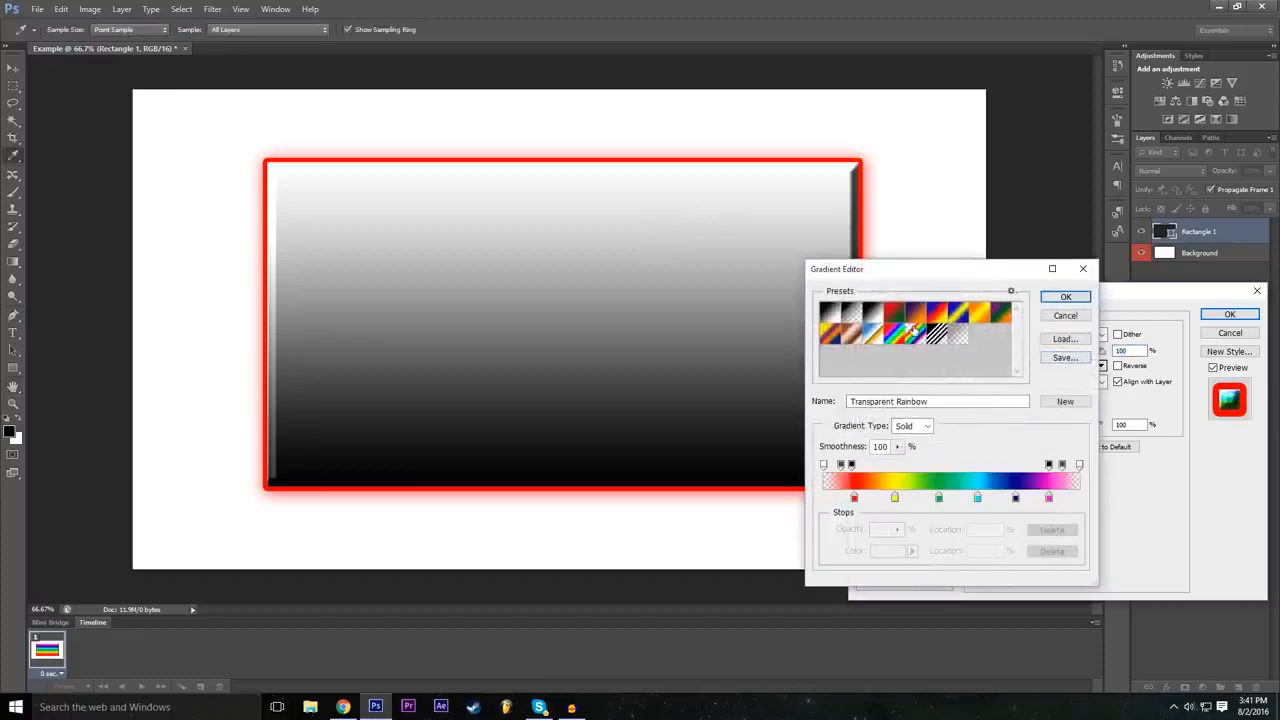
{"action": "left_click", "coordinate": [937, 334]}
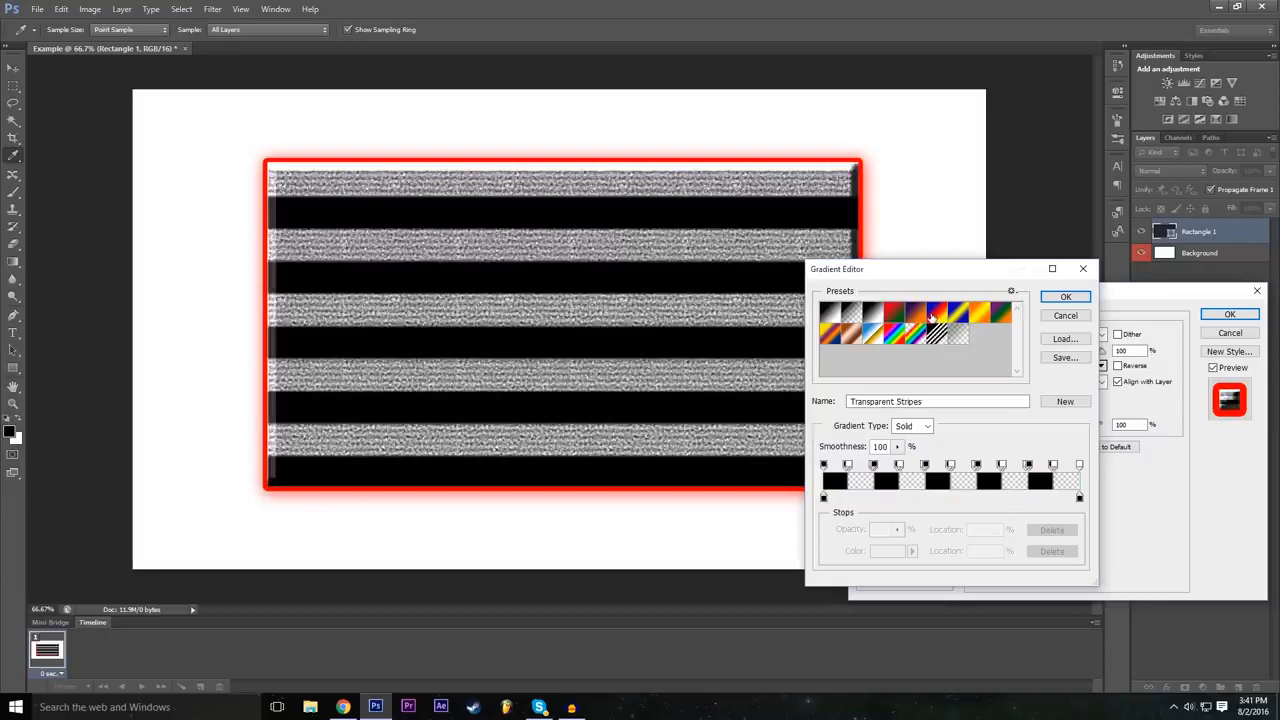
{"action": "left_click", "coordinate": [831, 333]}
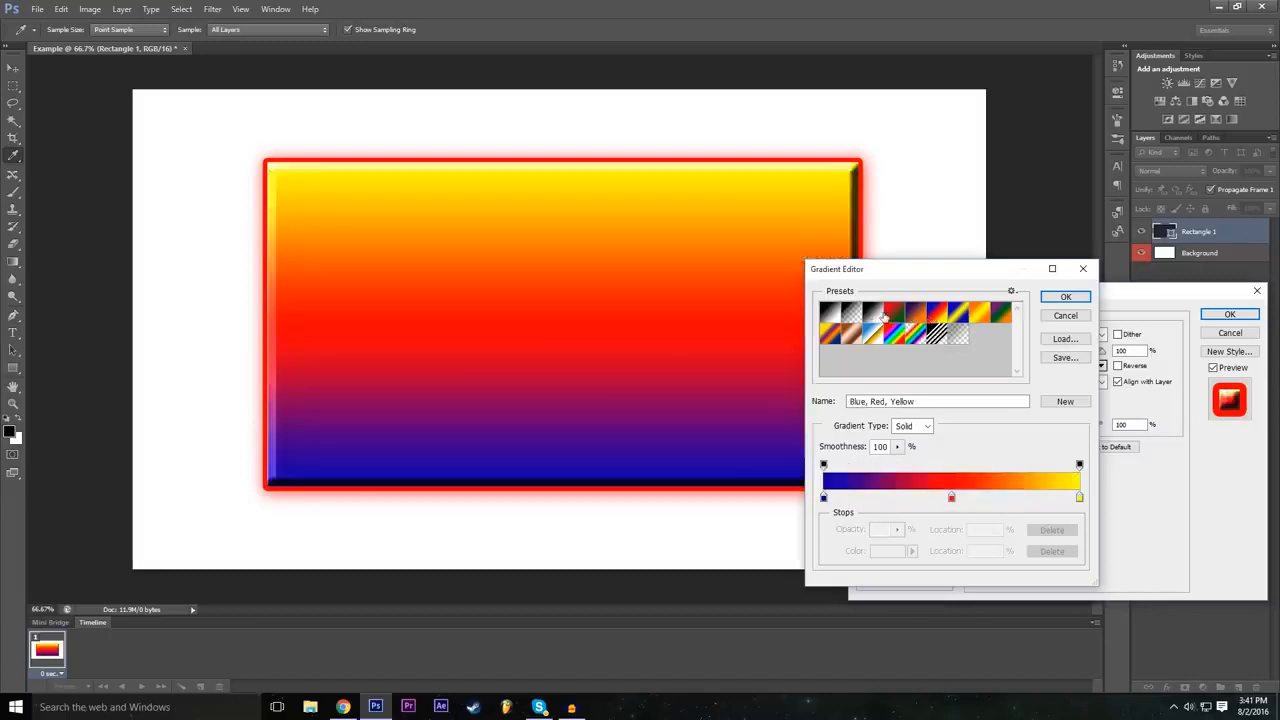
{"action": "left_click", "coordinate": [870, 316]}
{"action": "left_click", "coordinate": [975, 316]}
{"action": "left_click", "coordinate": [977, 318]}
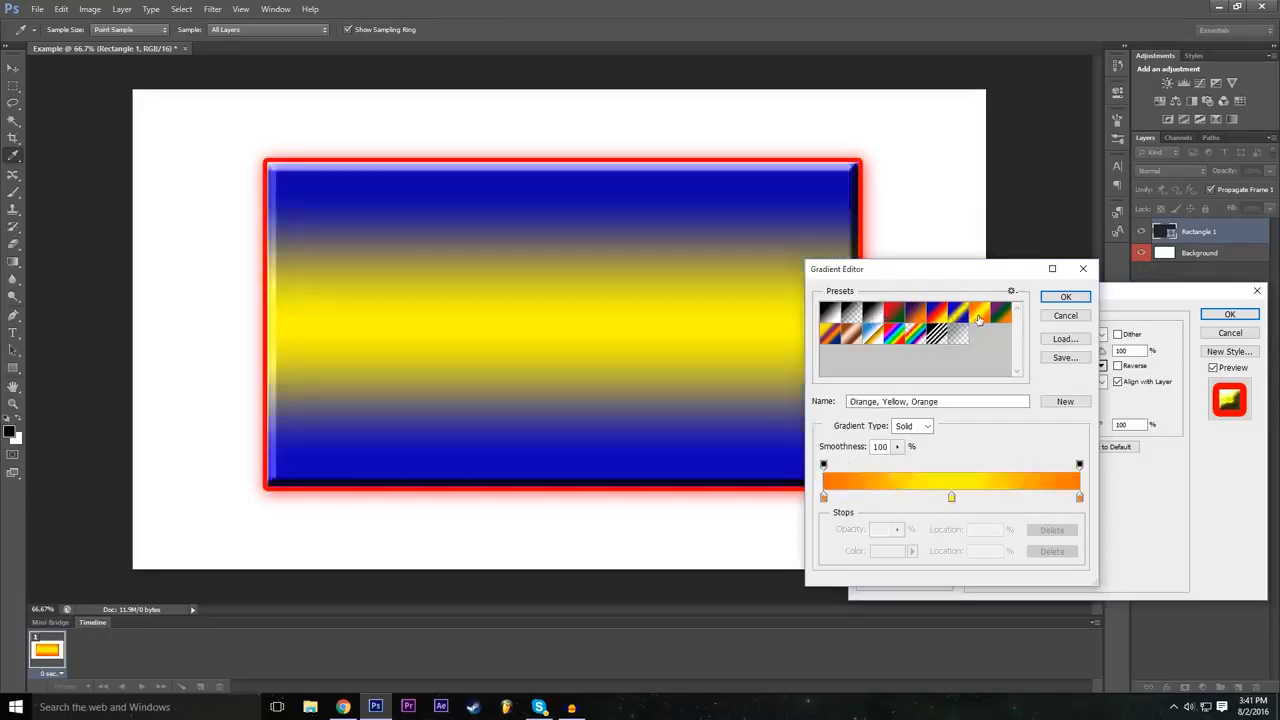
{"action": "left_click", "coordinate": [943, 316]}
{"action": "left_click", "coordinate": [958, 316]}
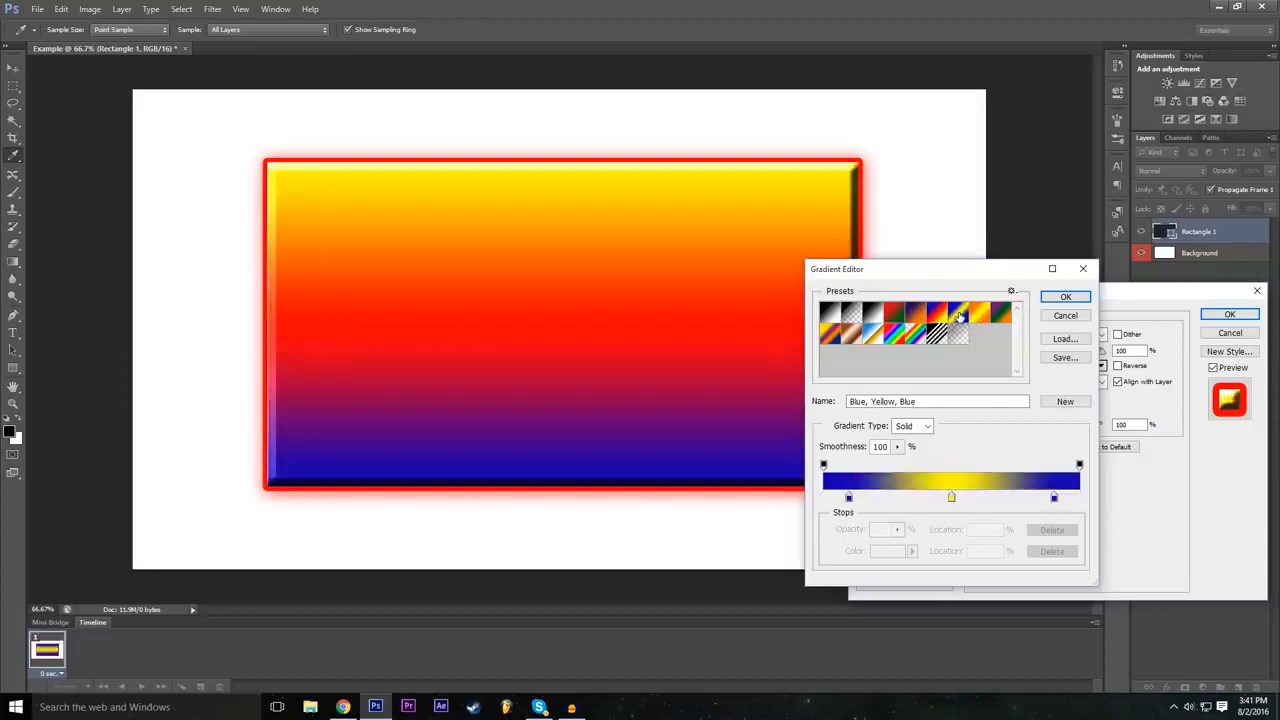
{"action": "left_click", "coordinate": [979, 316]}
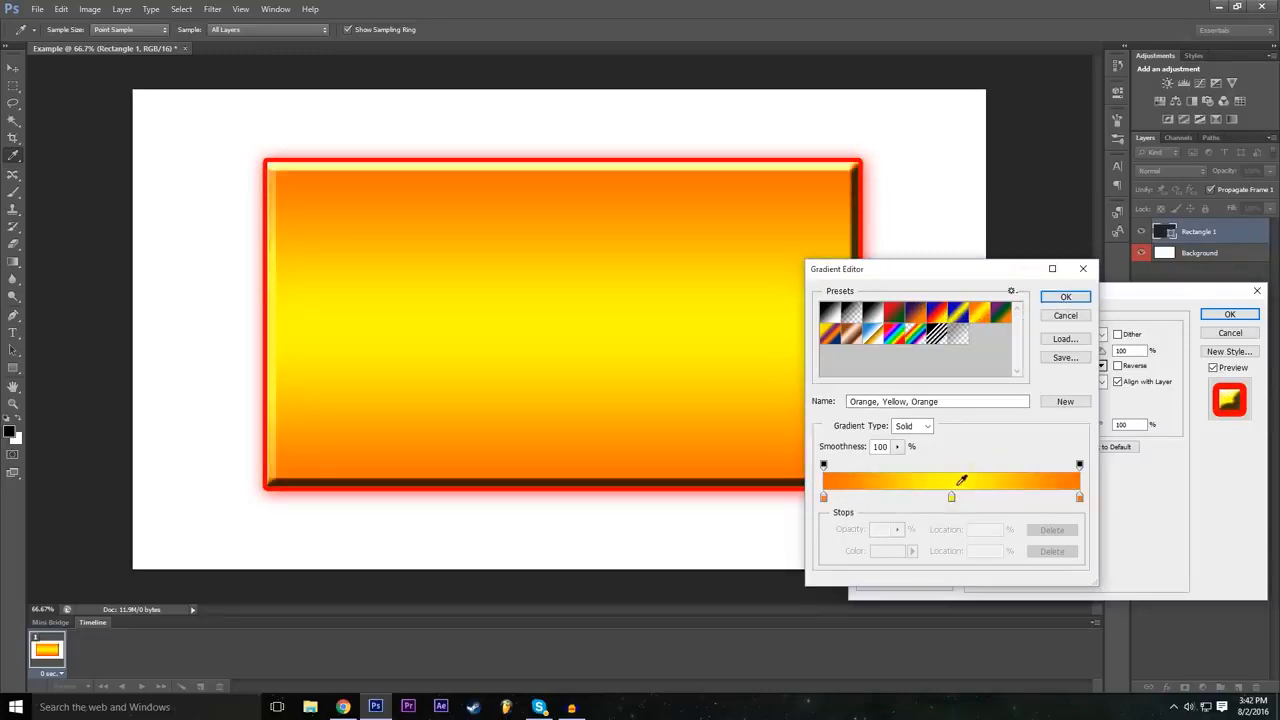
Recolor the gradient's middle yellow stop to green 00ff1e and accept the edited gradient.
{"action": "left_click", "coordinate": [951, 498]}
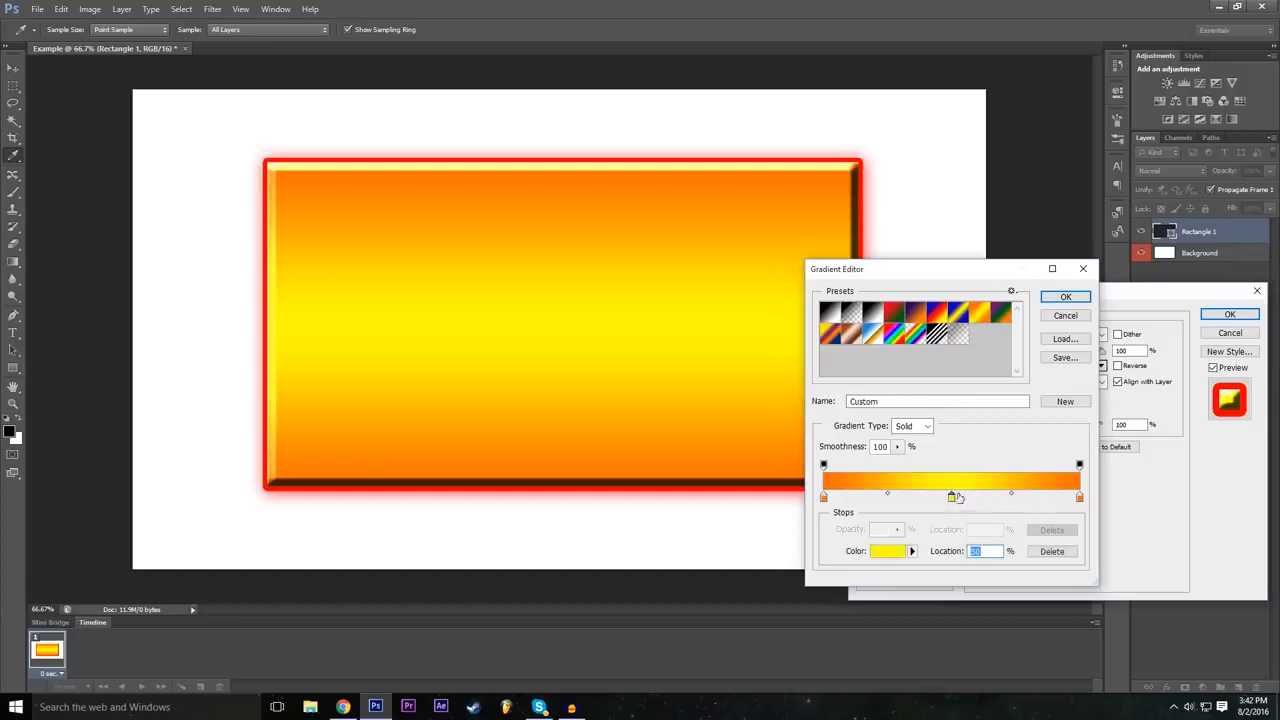
{"action": "double_click", "coordinate": [951, 497]}
{"action": "left_click_drag", "start_coordinate": [517, 297], "coordinate": [545, 227]}
{"action": "left_click_drag", "start_coordinate": [553, 370], "coordinate": [552, 348]}
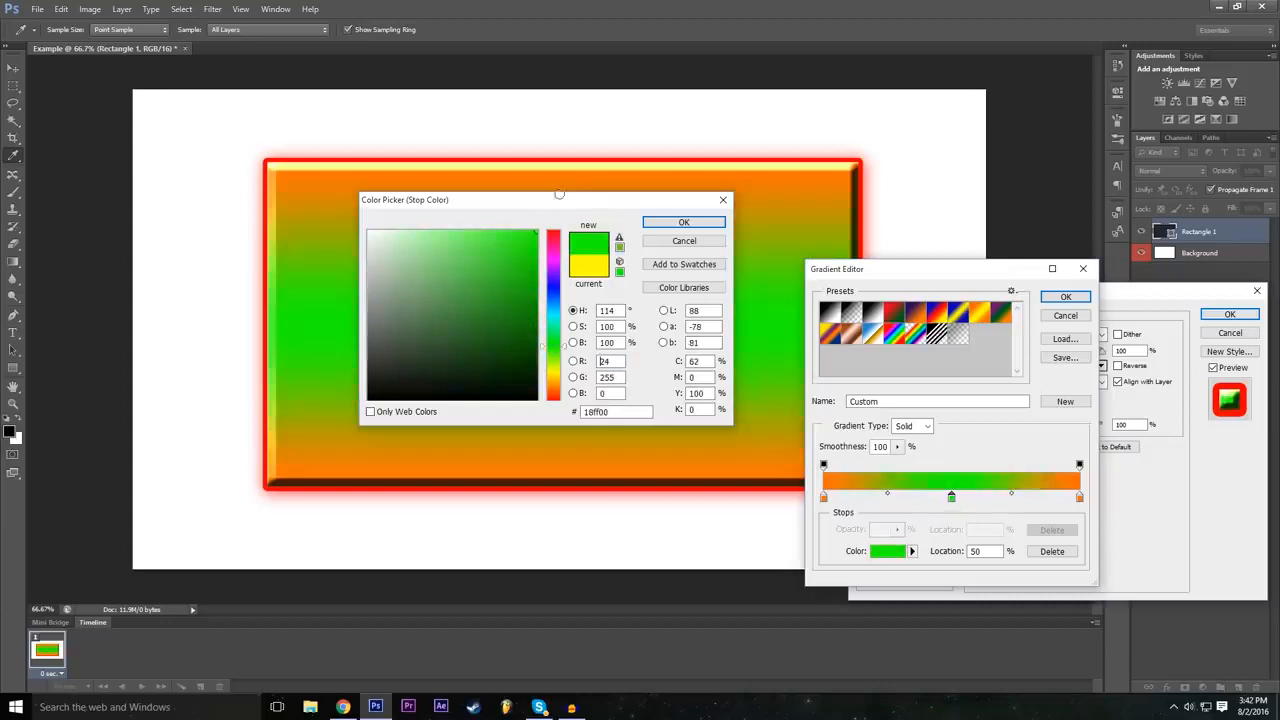
{"action": "left_click", "coordinate": [553, 240]}
{"action": "left_click_drag", "start_coordinate": [553, 239], "coordinate": [555, 229]}
{"action": "left_click", "coordinate": [552, 379]}
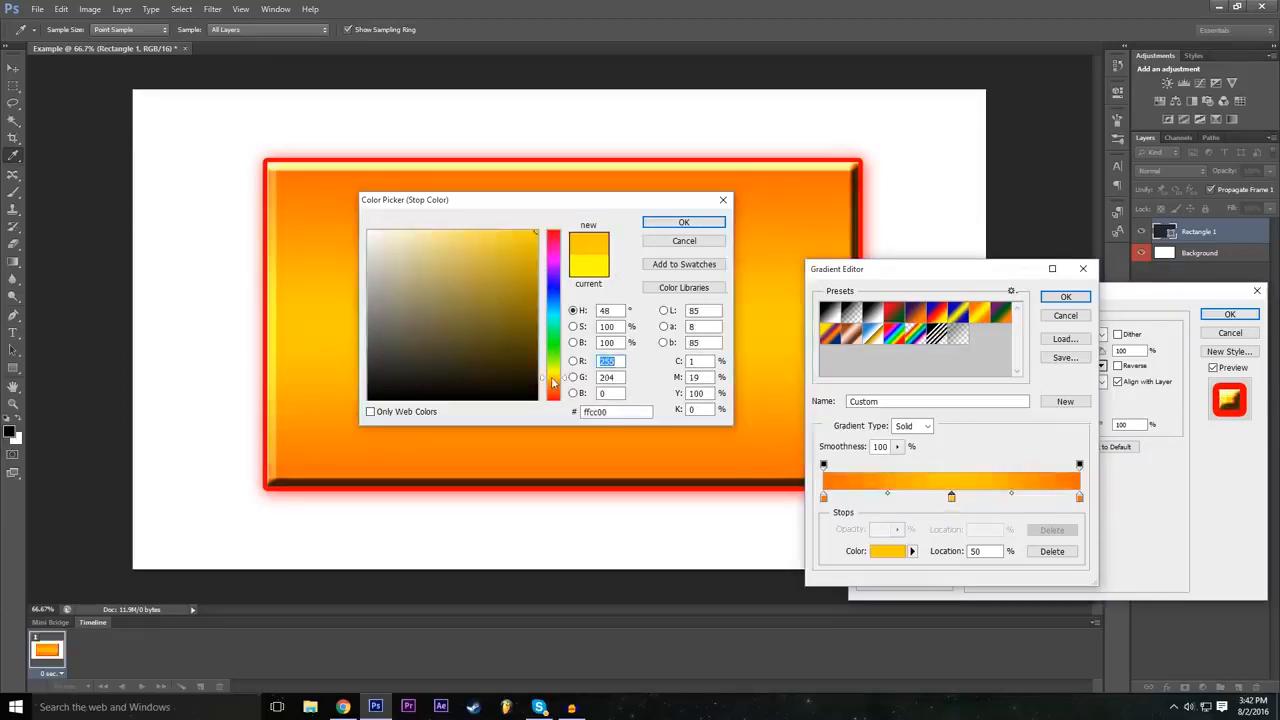
{"action": "left_click_drag", "start_coordinate": [552, 379], "coordinate": [553, 341]}
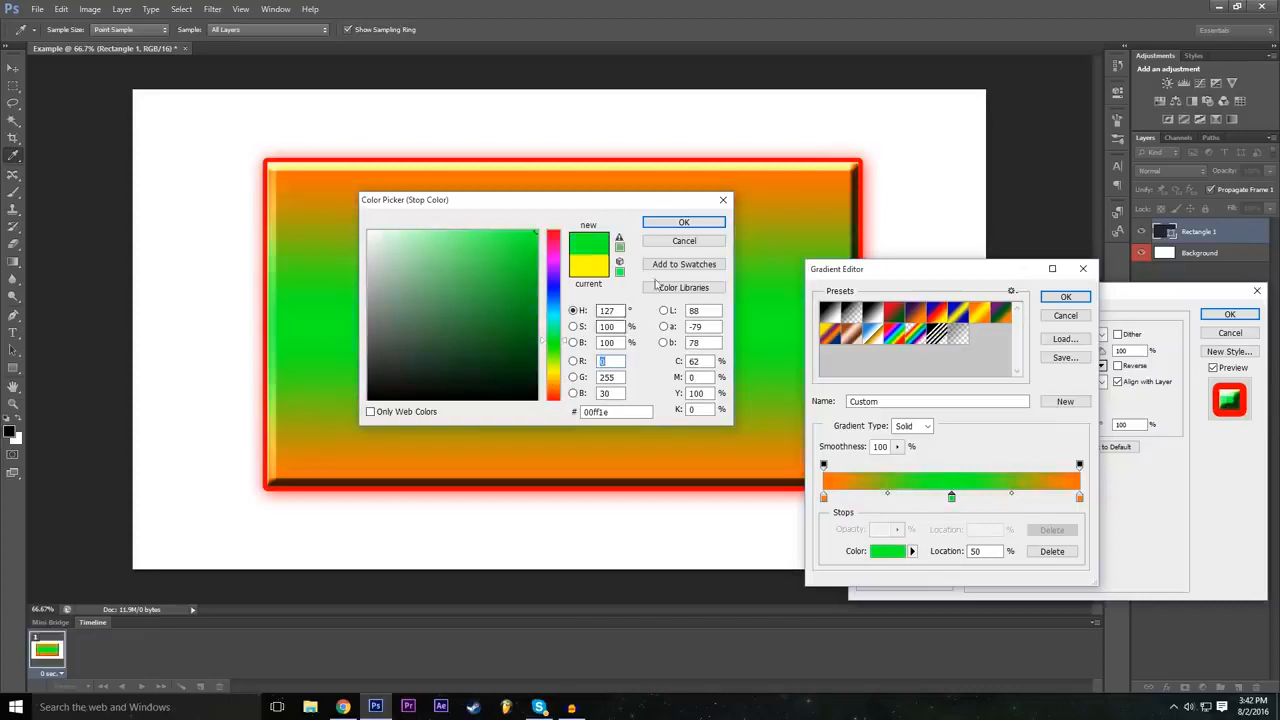
{"action": "left_click", "coordinate": [683, 222]}
{"action": "left_click", "coordinate": [1062, 302]}
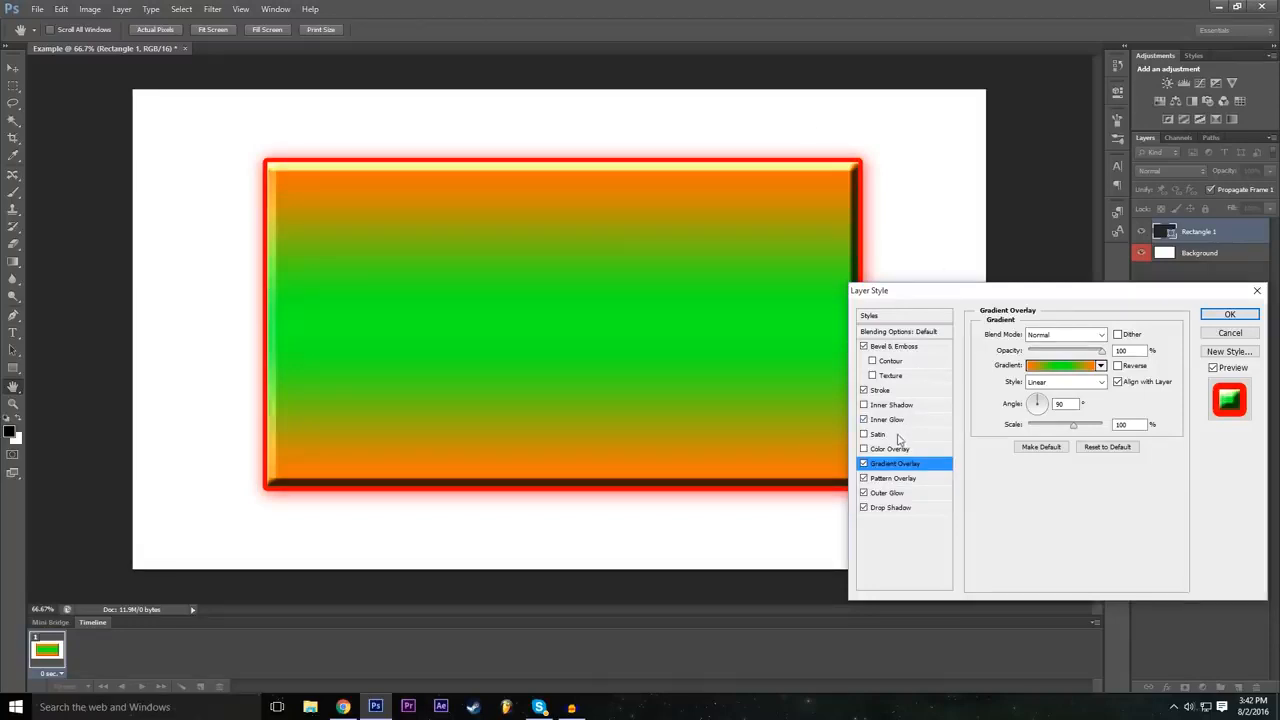
Turn off the rectangle's gradient overlay and apply the remaining layer style effects.
{"action": "left_click", "coordinate": [864, 464]}
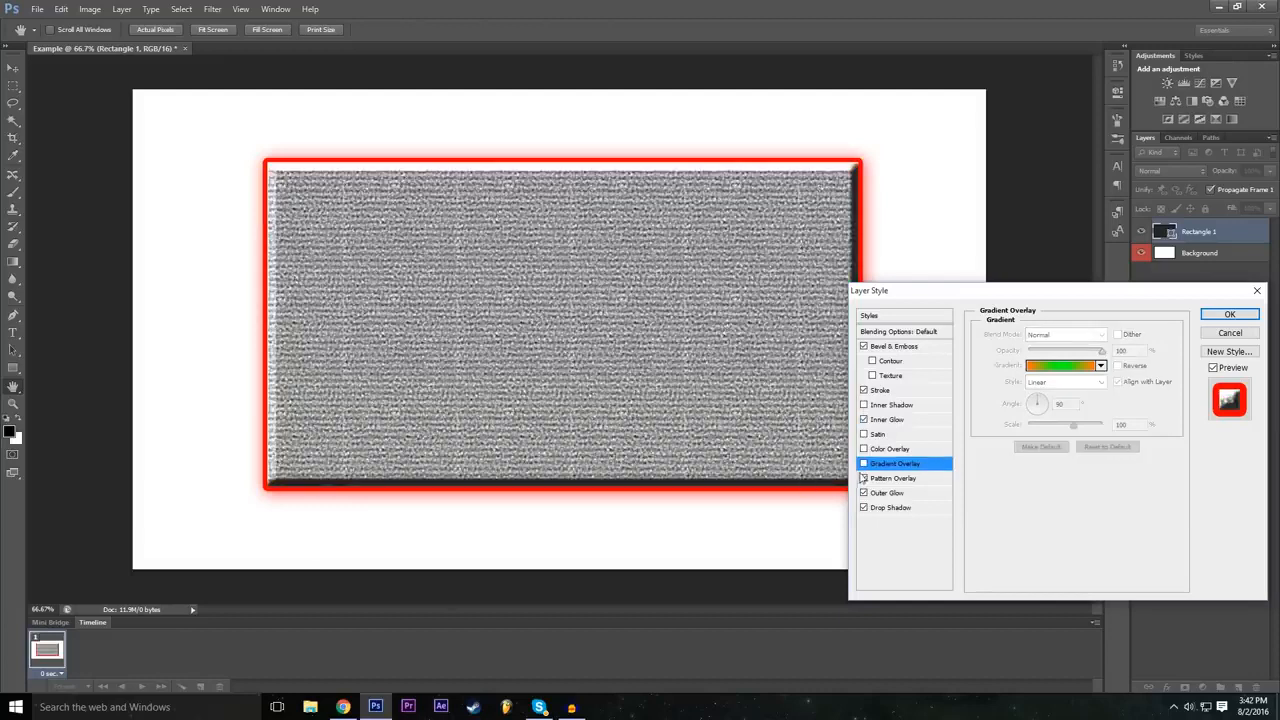
{"action": "left_click_drag", "start_coordinate": [1025, 297], "coordinate": [511, 297]}
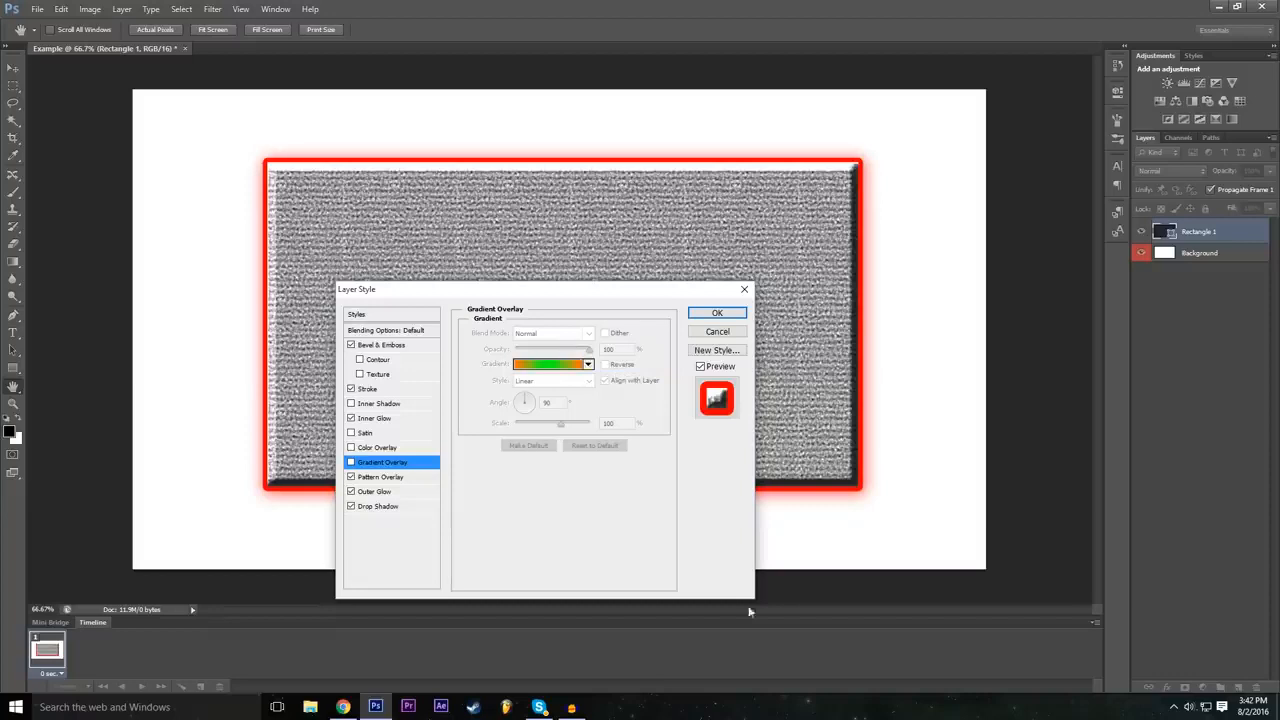
{"action": "left_click", "coordinate": [716, 313]}
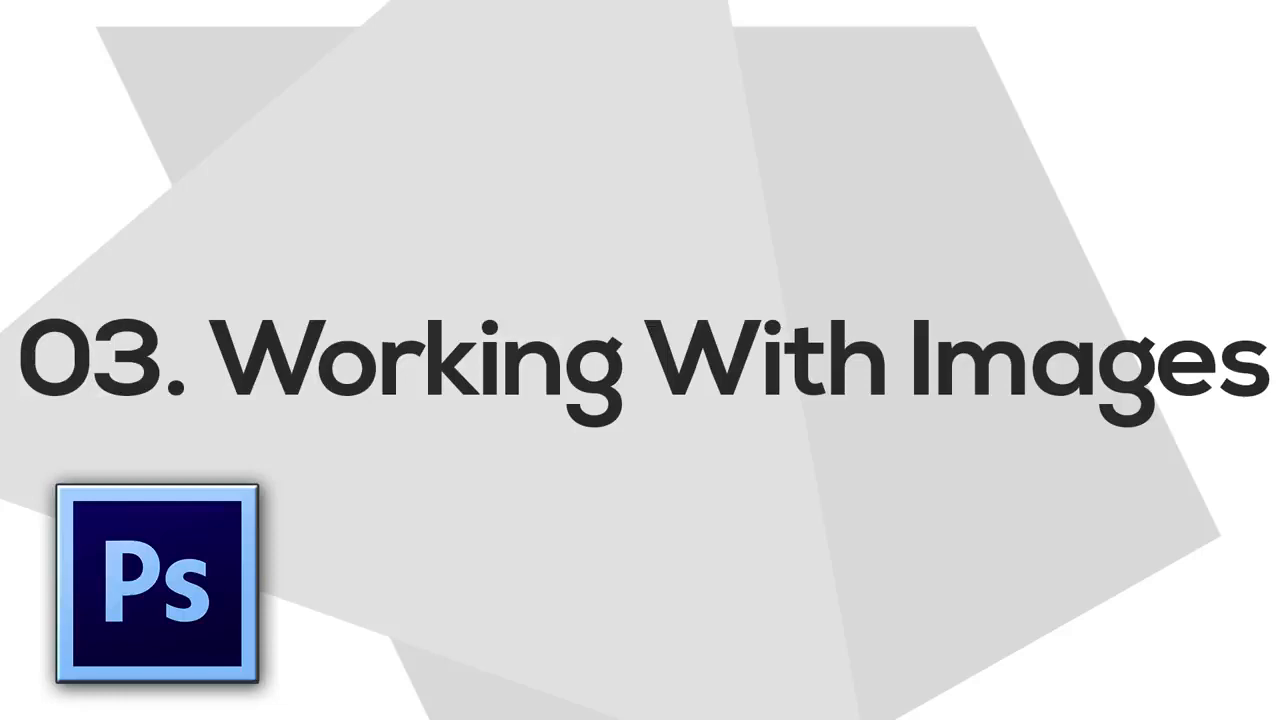
Try placing the P1 image into the Example document and cancel the placement.
{"action": "left_click", "coordinate": [36, 9]}
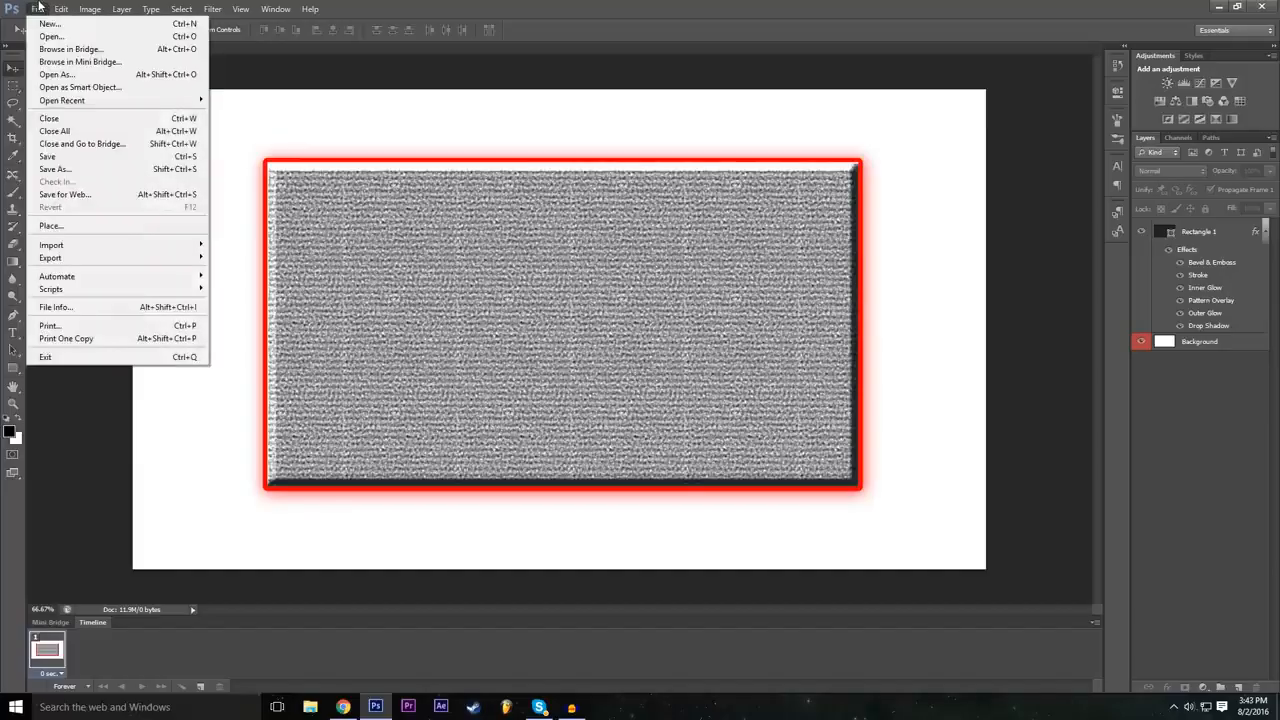
{"action": "left_click", "coordinate": [94, 230]}
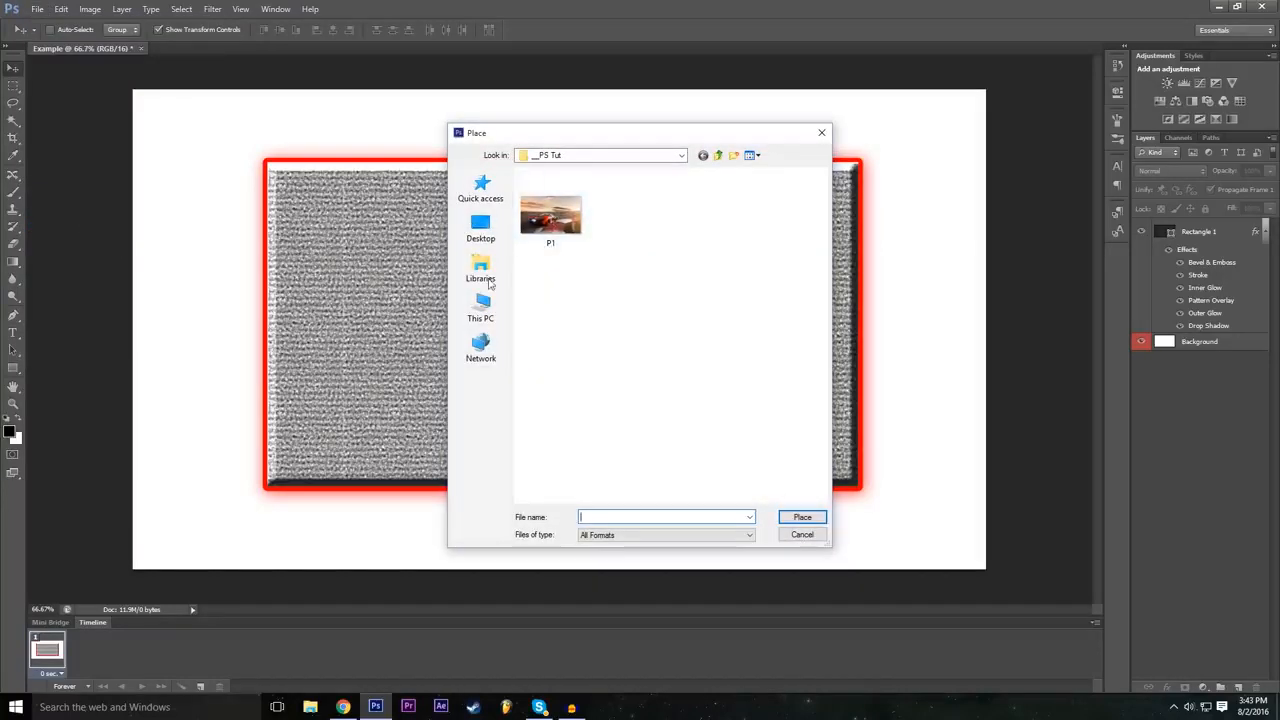
{"action": "left_click", "coordinate": [558, 222]}
{"action": "left_click", "coordinate": [802, 517]}
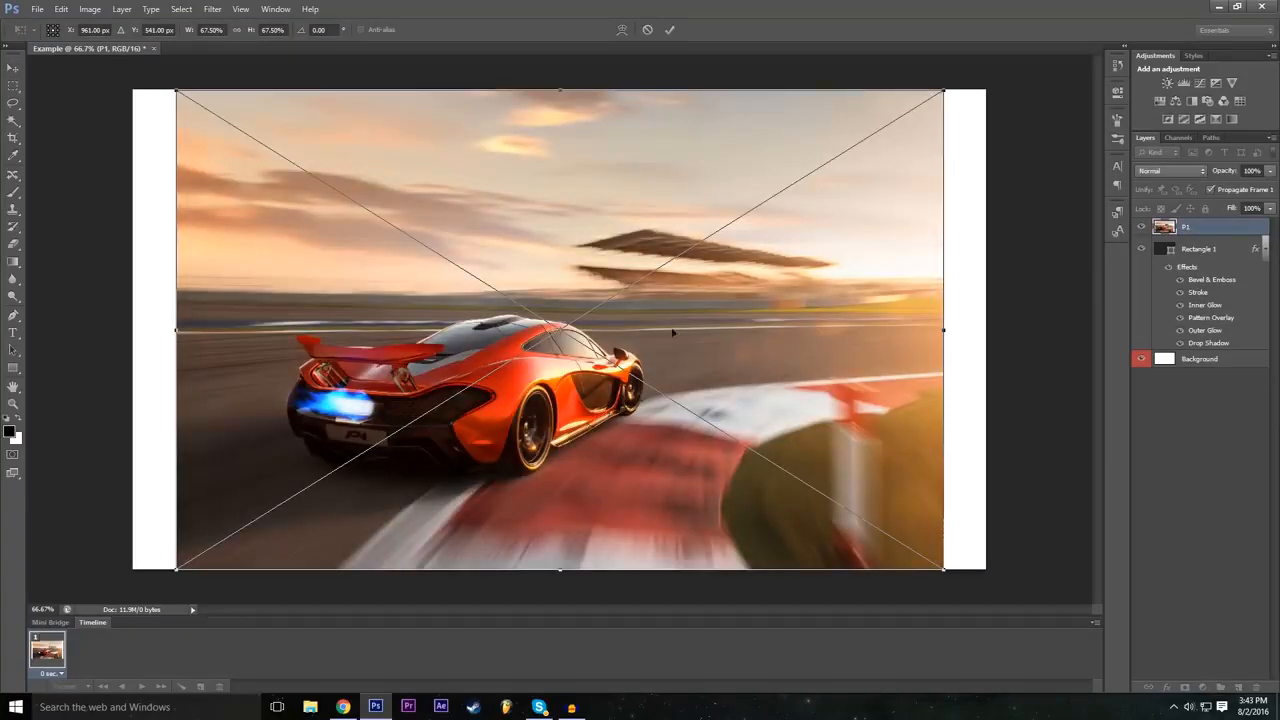
{"action": "left_click", "coordinate": [647, 30]}
Open the P1 image from the __PS Tut folder as its own document.
{"action": "left_click", "coordinate": [36, 8]}
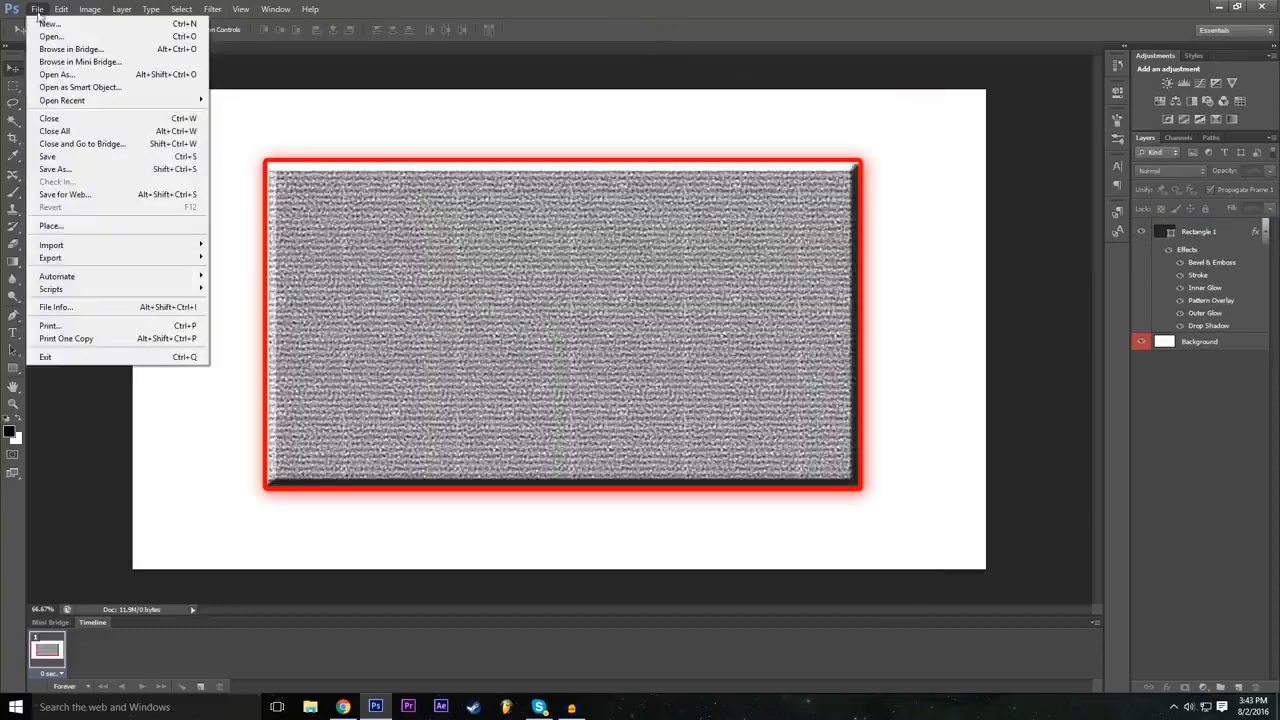
{"action": "left_click", "coordinate": [45, 34]}
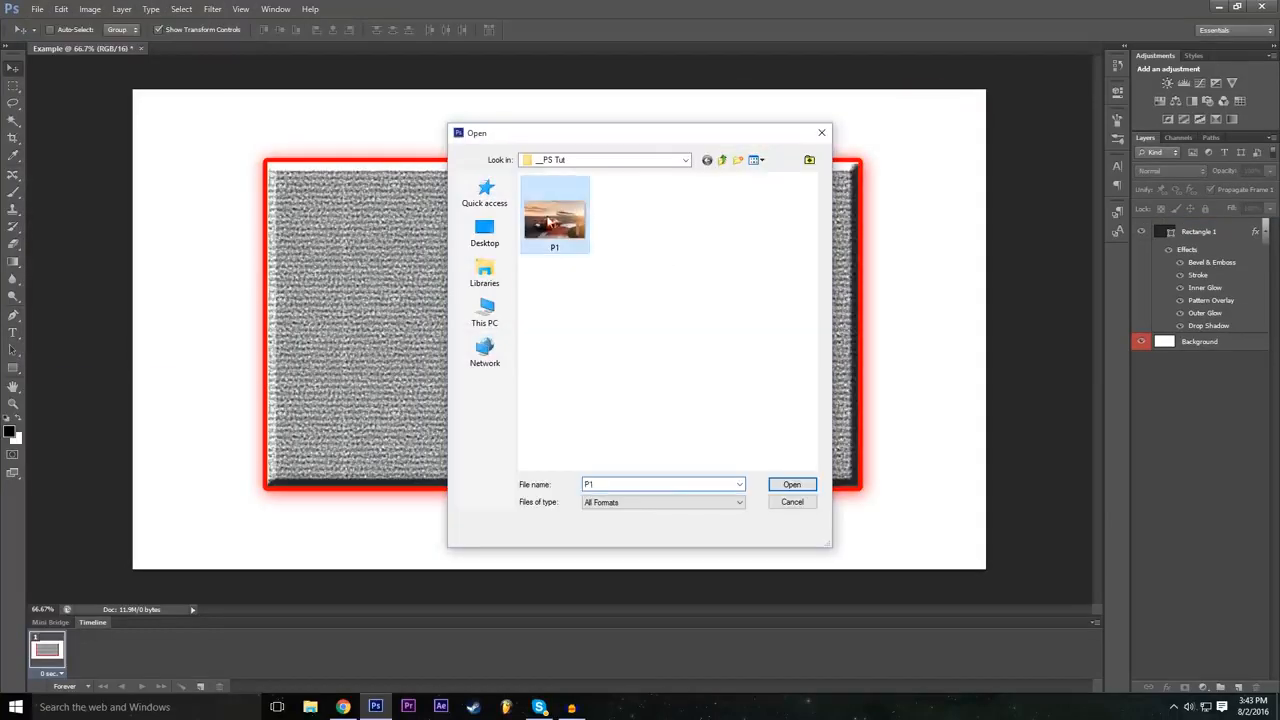
{"action": "left_click", "coordinate": [791, 484]}
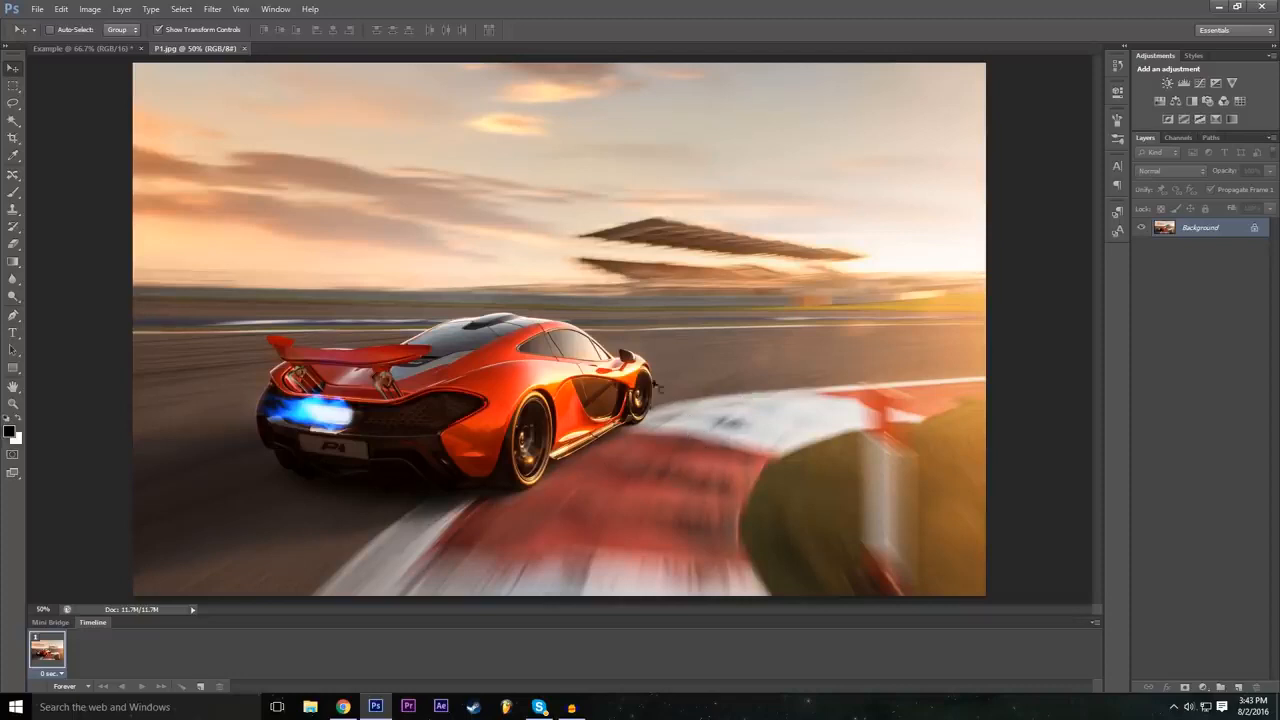
{"action": "left_click", "coordinate": [118, 49]}
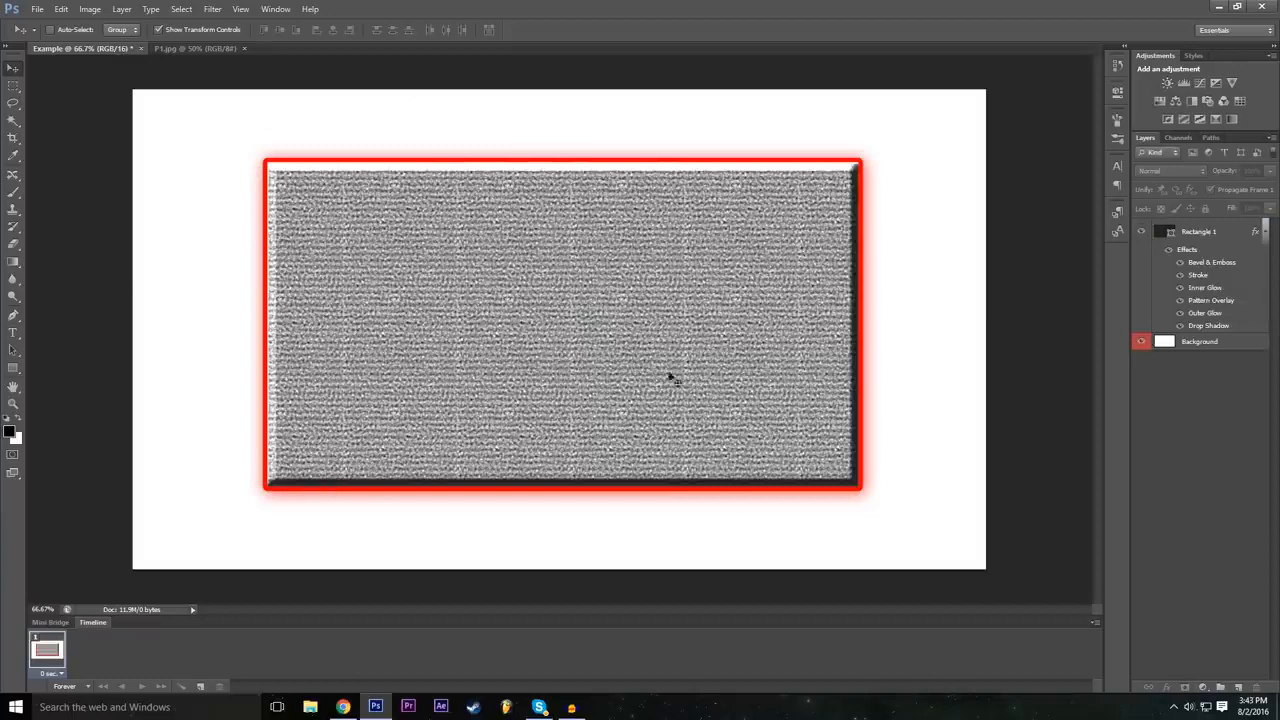
{"action": "left_click", "coordinate": [198, 49]}
{"action": "left_click", "coordinate": [37, 9]}
{"action": "left_click", "coordinate": [77, 226]}
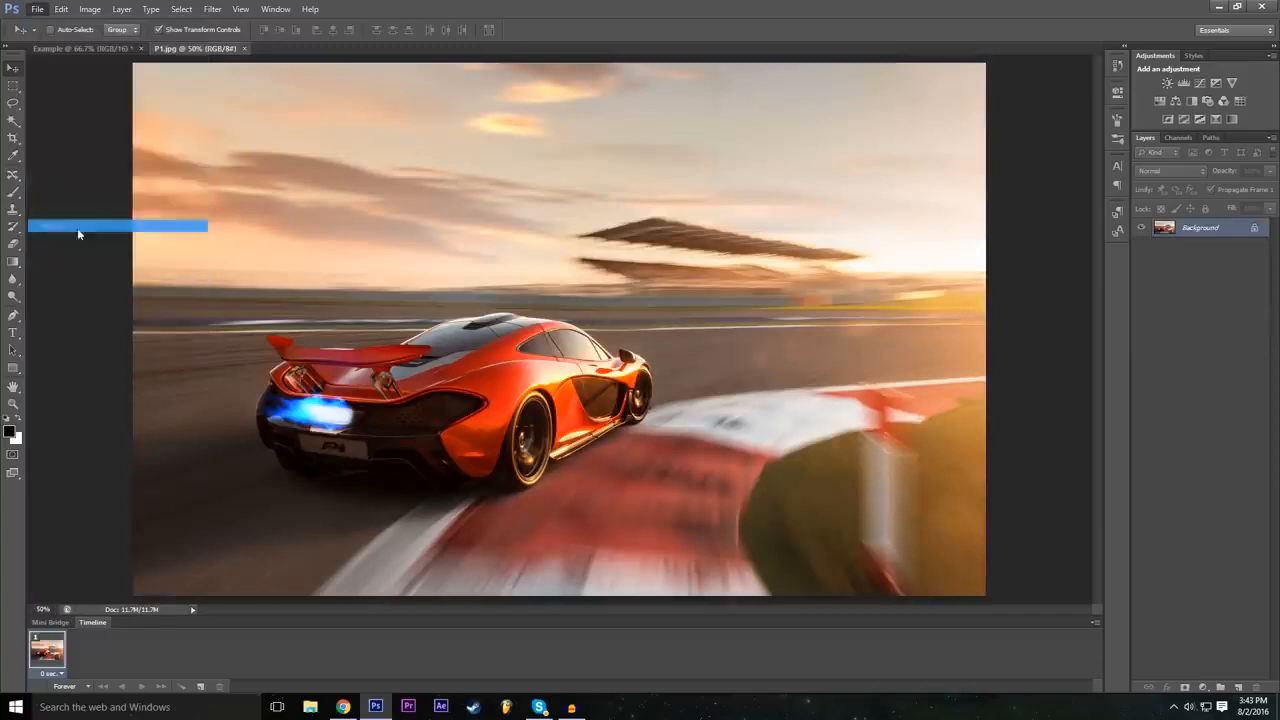
{"action": "left_click", "coordinate": [800, 536]}
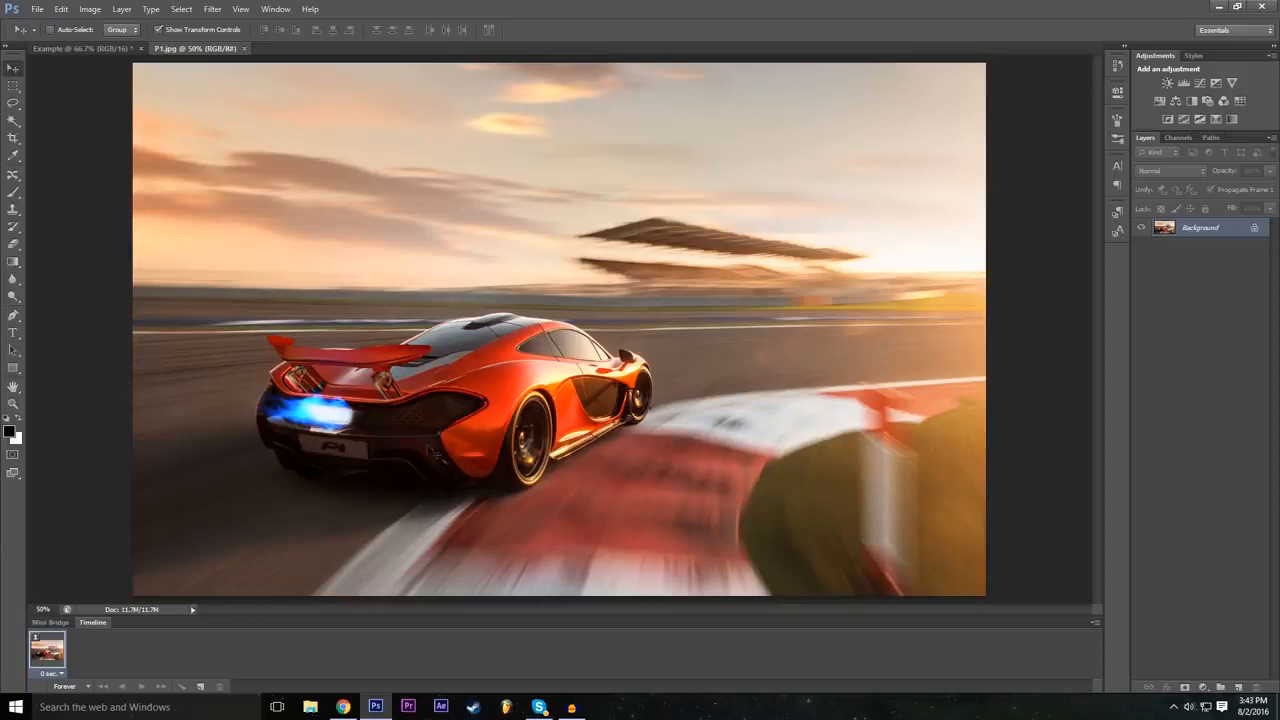
Activate the Lasso tool, examine the car at 100% zoom, and return the image to 50%.
{"action": "left_click", "coordinate": [13, 104]}
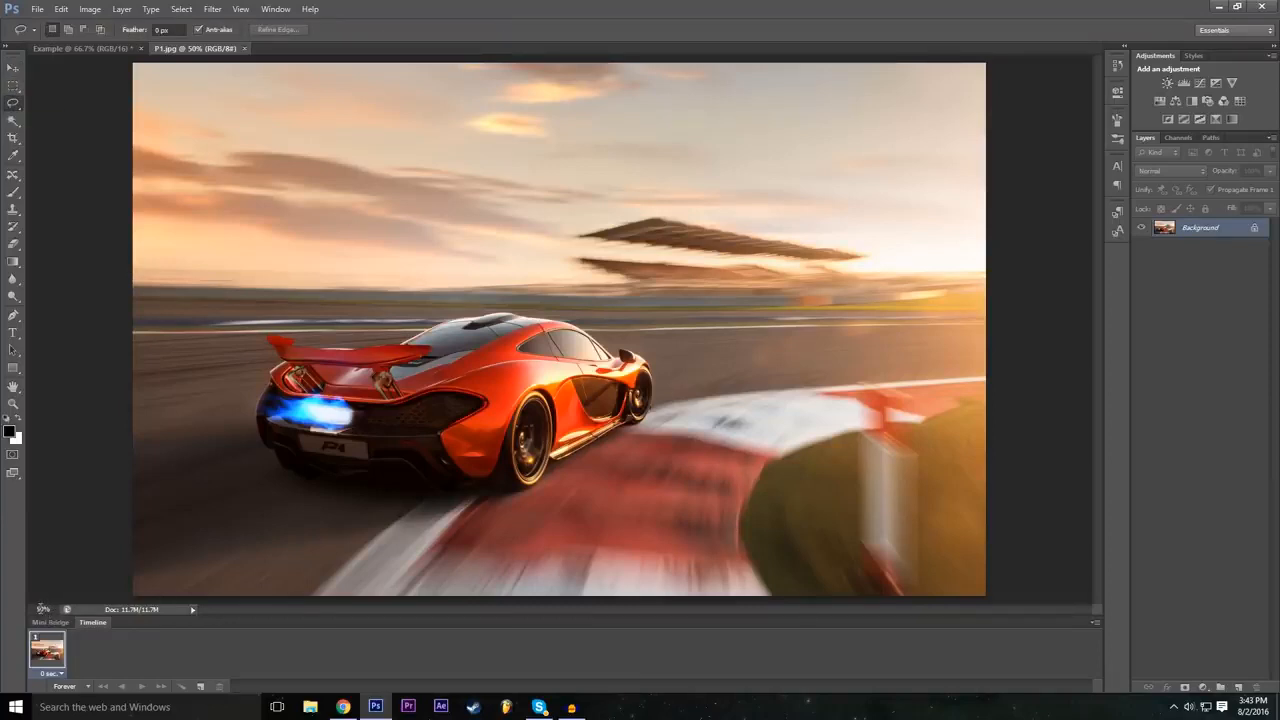
{"action": "left_click", "coordinate": [42, 609]}
{"action": "type", "text": "3"}
{"action": "type", "text": "00"}
{"action": "key", "text": "Return"}
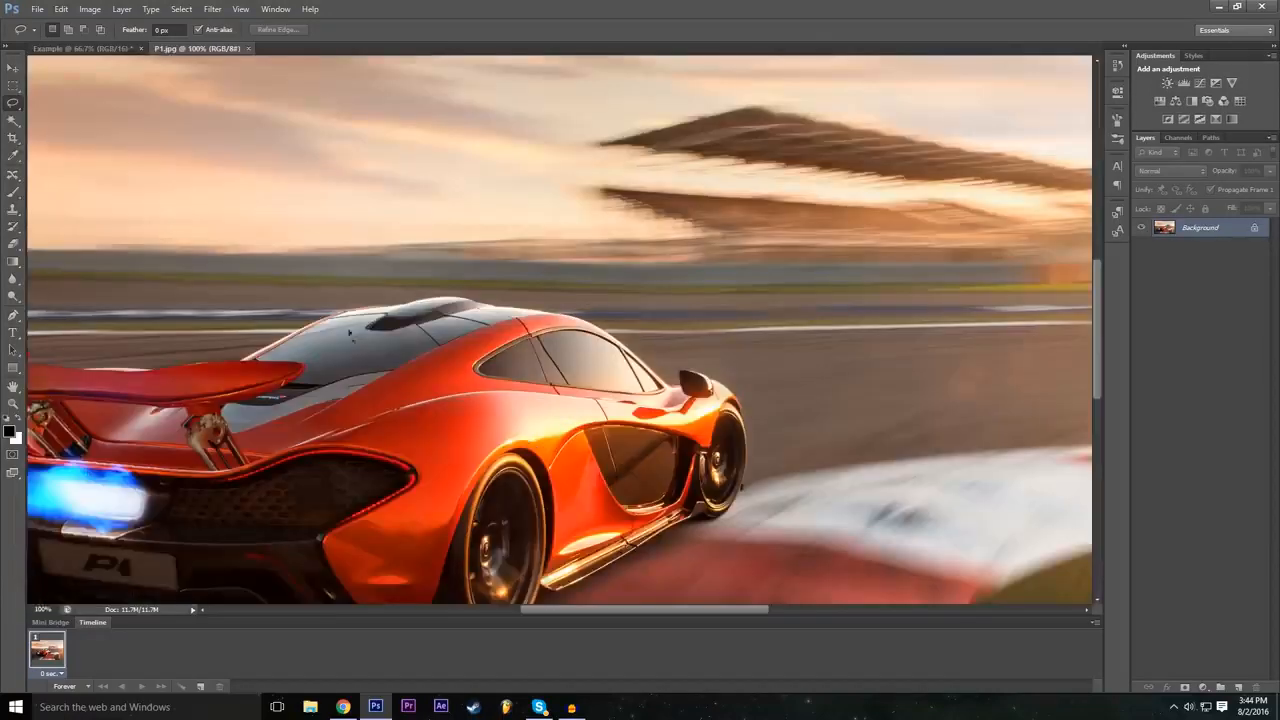
{"action": "scroll", "coordinate": [349, 333], "scroll_direction": "down", "scroll_amount": 1}
{"action": "scroll", "coordinate": [563, 330], "scroll_direction": "down", "scroll_amount": 1}
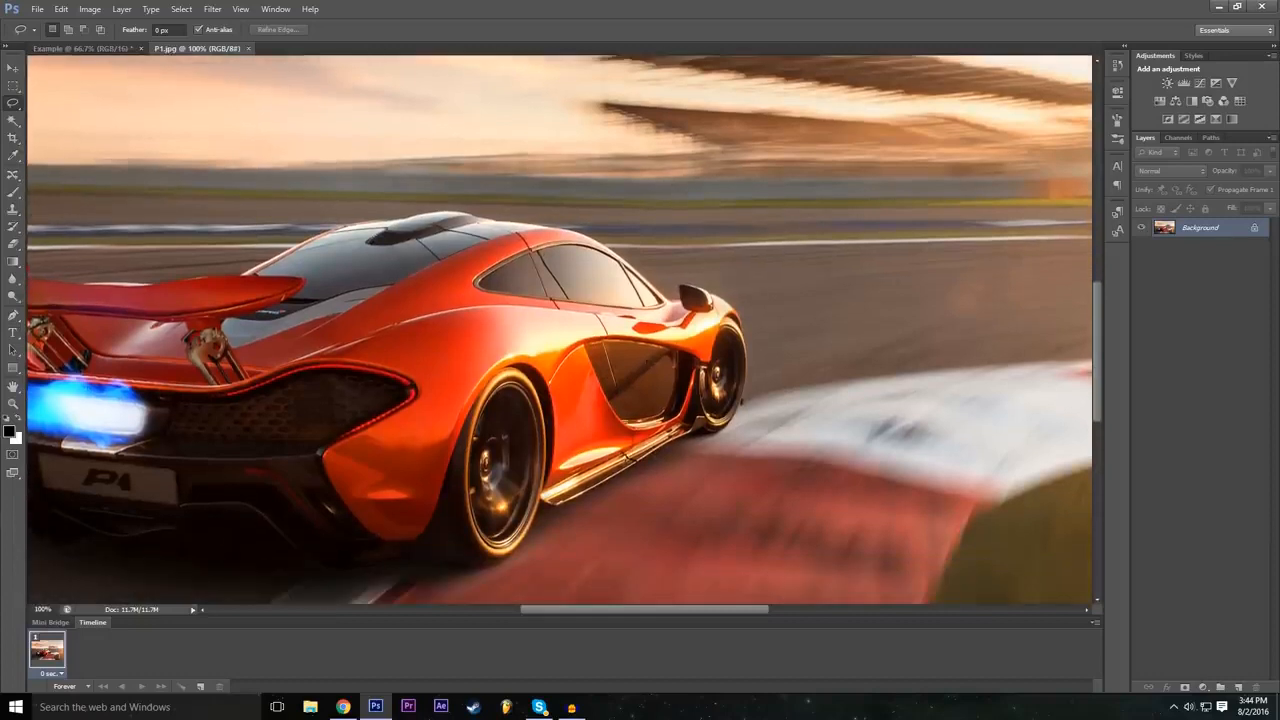
{"action": "scroll", "coordinate": [532, 519], "scroll_direction": "down", "scroll_amount": 1}
{"action": "left_click_drag", "start_coordinate": [584, 612], "coordinate": [544, 612]}
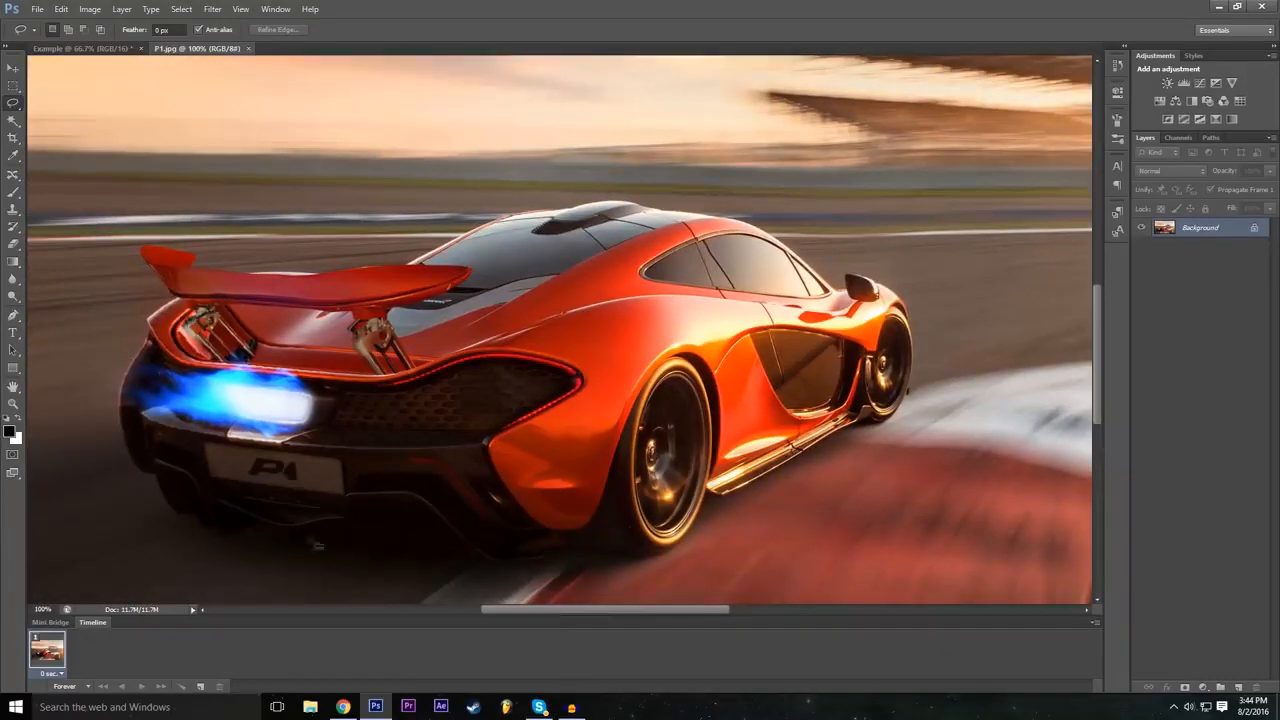
{"action": "left_click", "coordinate": [43, 609]}
{"action": "type", "text": "50"}
{"action": "key", "text": "Return"}
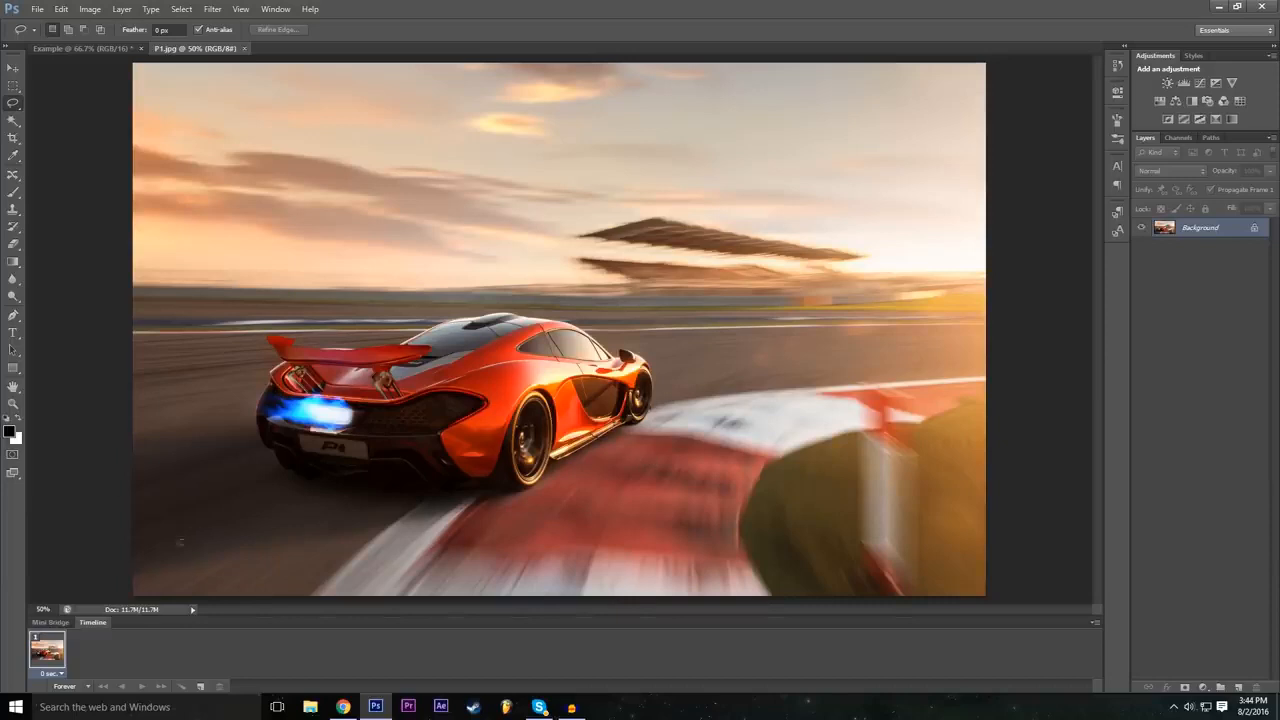
At 100% zoom, trace a closed freehand lasso selection around the entire orange car, including its spoiler, mirror and wheels.
{"action": "left_click", "coordinate": [42, 609]}
{"action": "type", "text": "1200"}
{"action": "type", "text": "100"}
{"action": "key", "text": "Return"}
{"action": "scroll", "coordinate": [162, 318], "scroll_direction": "down", "scroll_amount": 4}
{"action": "left_click_drag", "start_coordinate": [649, 610], "coordinate": [611, 610]}
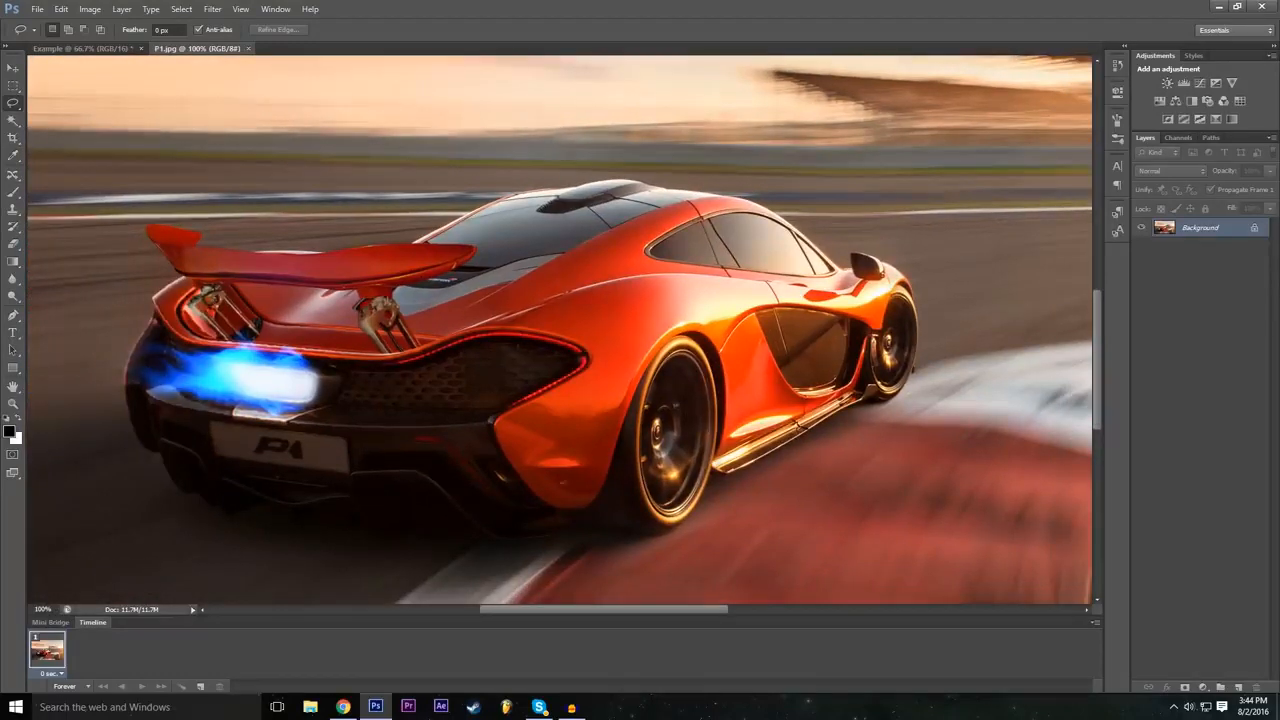
{"action": "left_click_drag", "start_coordinate": [1100, 356], "coordinate": [1100, 361]}
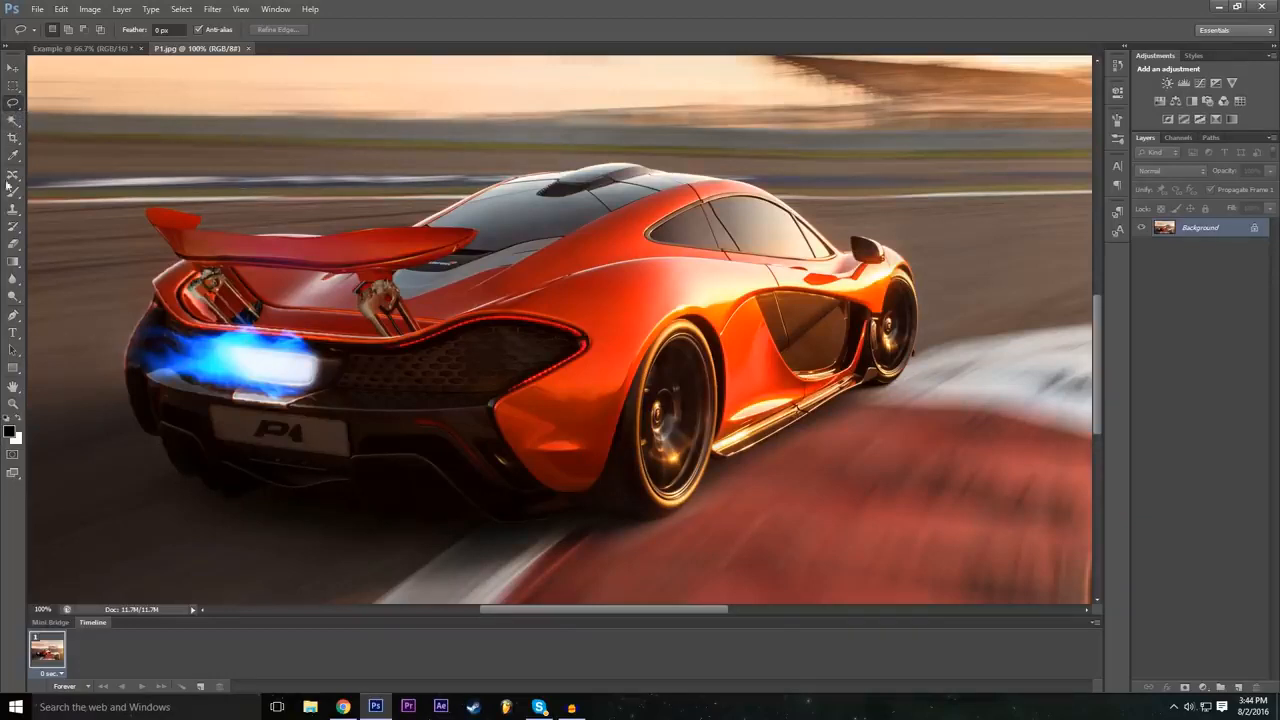
{"action": "mouse_move", "coordinate": [163, 441]}
{"action": "left_mouse_down"}
{"action": "mouse_move", "coordinate": [182, 474]}
{"action": "mouse_move", "coordinate": [226, 499]}
{"action": "mouse_move", "coordinate": [262, 492]}
{"action": "mouse_move", "coordinate": [388, 532]}
{"action": "mouse_move", "coordinate": [463, 516]}
{"action": "mouse_move", "coordinate": [510, 532]}
{"action": "mouse_move", "coordinate": [641, 521]}
{"action": "left_mouse_up"}
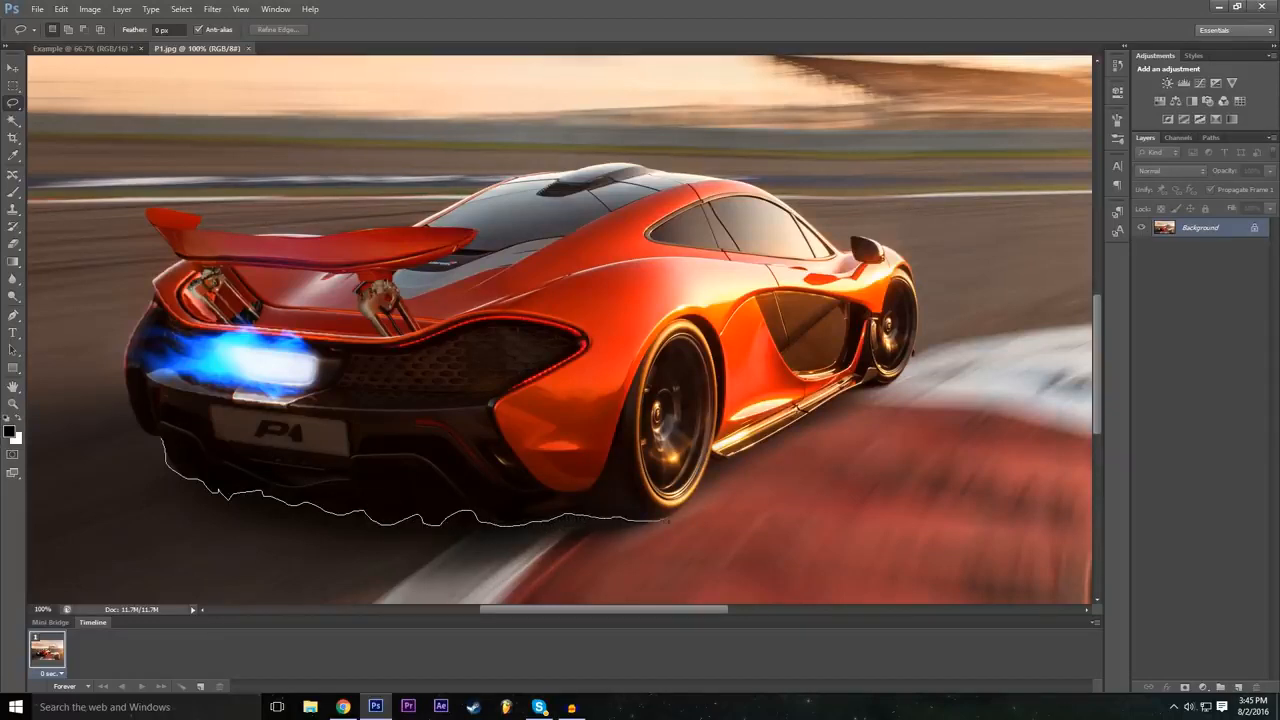
{"action": "left_click_drag", "start_coordinate": [718, 465], "coordinate": [726, 460]}
{"action": "left_click_drag", "start_coordinate": [884, 392], "coordinate": [915, 350]}
{"action": "mouse_move", "coordinate": [897, 252]}
{"action": "left_mouse_down"}
{"action": "mouse_move", "coordinate": [858, 238]}
{"action": "mouse_move", "coordinate": [846, 256]}
{"action": "mouse_move", "coordinate": [740, 186]}
{"action": "mouse_move", "coordinate": [606, 166]}
{"action": "mouse_move", "coordinate": [510, 182]}
{"action": "mouse_move", "coordinate": [410, 230]}
{"action": "mouse_move", "coordinate": [242, 239]}
{"action": "mouse_move", "coordinate": [148, 210]}
{"action": "left_mouse_up"}
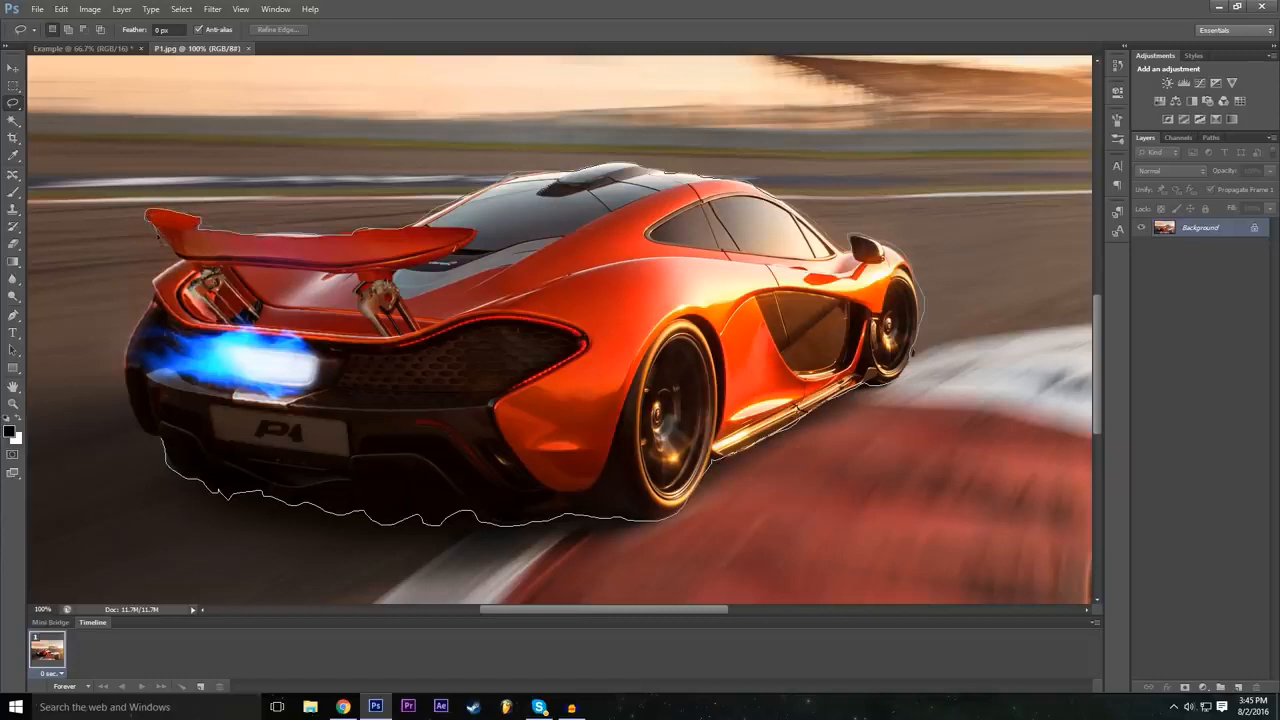
{"action": "mouse_move", "coordinate": [166, 268]}
{"action": "left_mouse_down"}
{"action": "mouse_move", "coordinate": [128, 372]}
{"action": "mouse_move", "coordinate": [132, 410]}
{"action": "mouse_move", "coordinate": [170, 456]}
{"action": "left_mouse_up"}
Convert the locked Background into a regular layer named Mclaren, with the image shown at 50% zoom.
{"action": "scroll", "coordinate": [590, 428], "scroll_direction": "down", "scroll_amount": 1}
{"action": "scroll", "coordinate": [590, 428], "scroll_direction": "up", "scroll_amount": 1}
{"action": "left_click", "coordinate": [44, 609]}
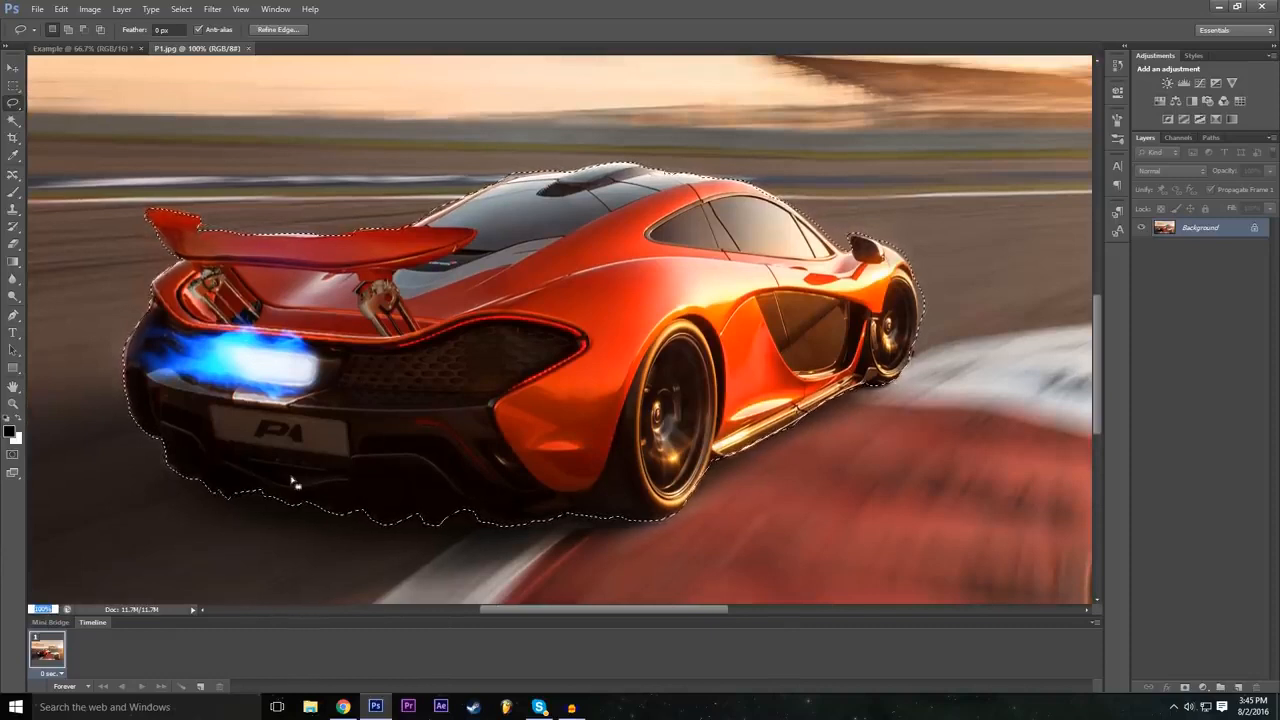
{"action": "type", "text": "50"}
{"action": "key", "text": "Return"}
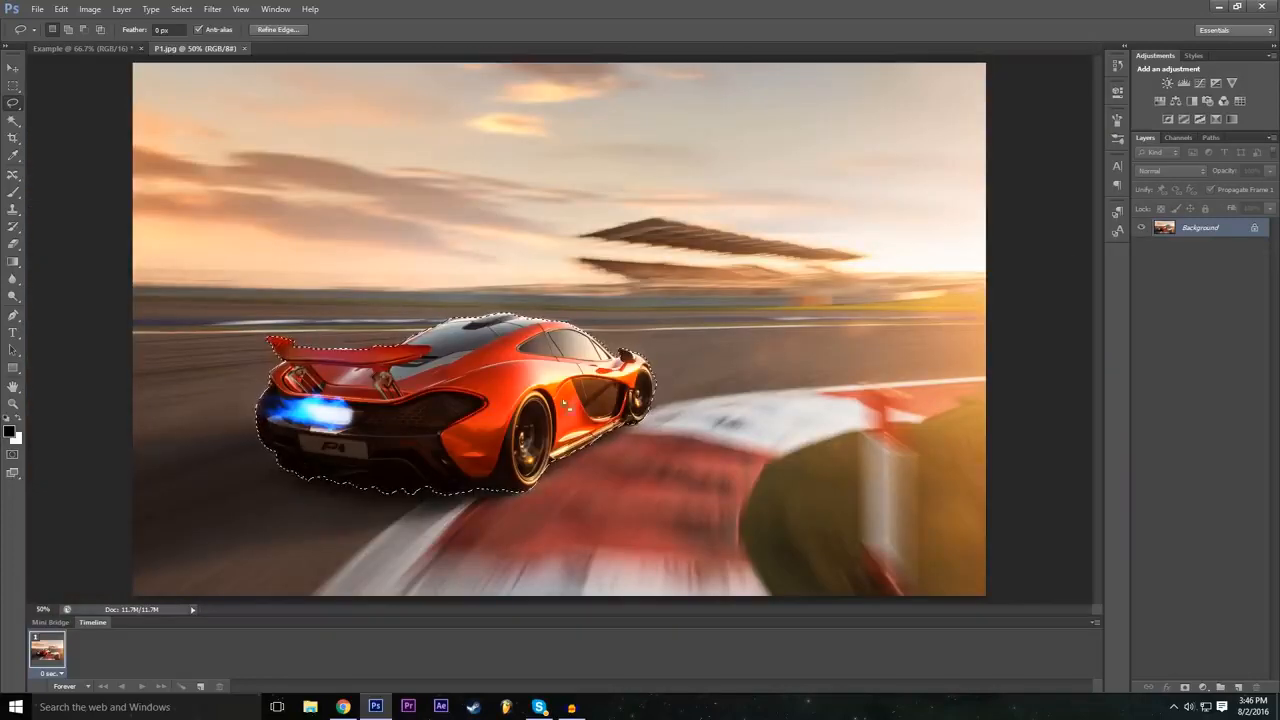
{"action": "double_click", "coordinate": [1257, 231]}
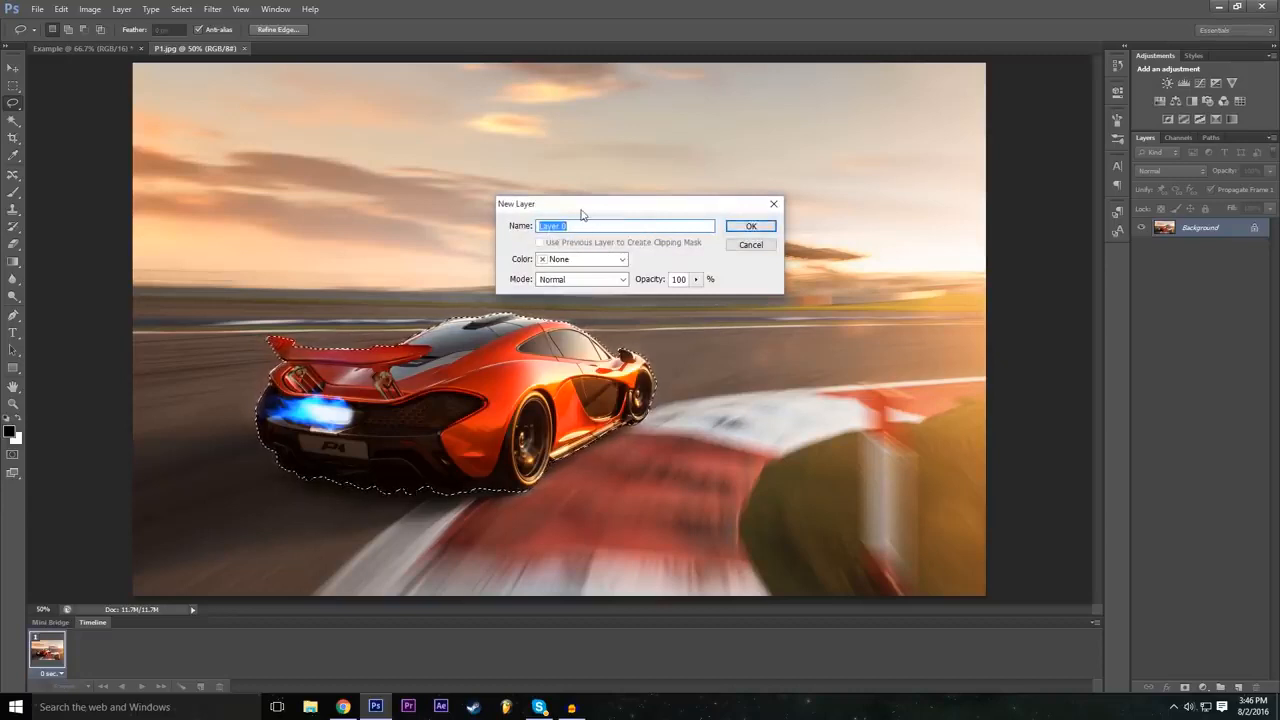
{"action": "type", "text": "Mclaren"}
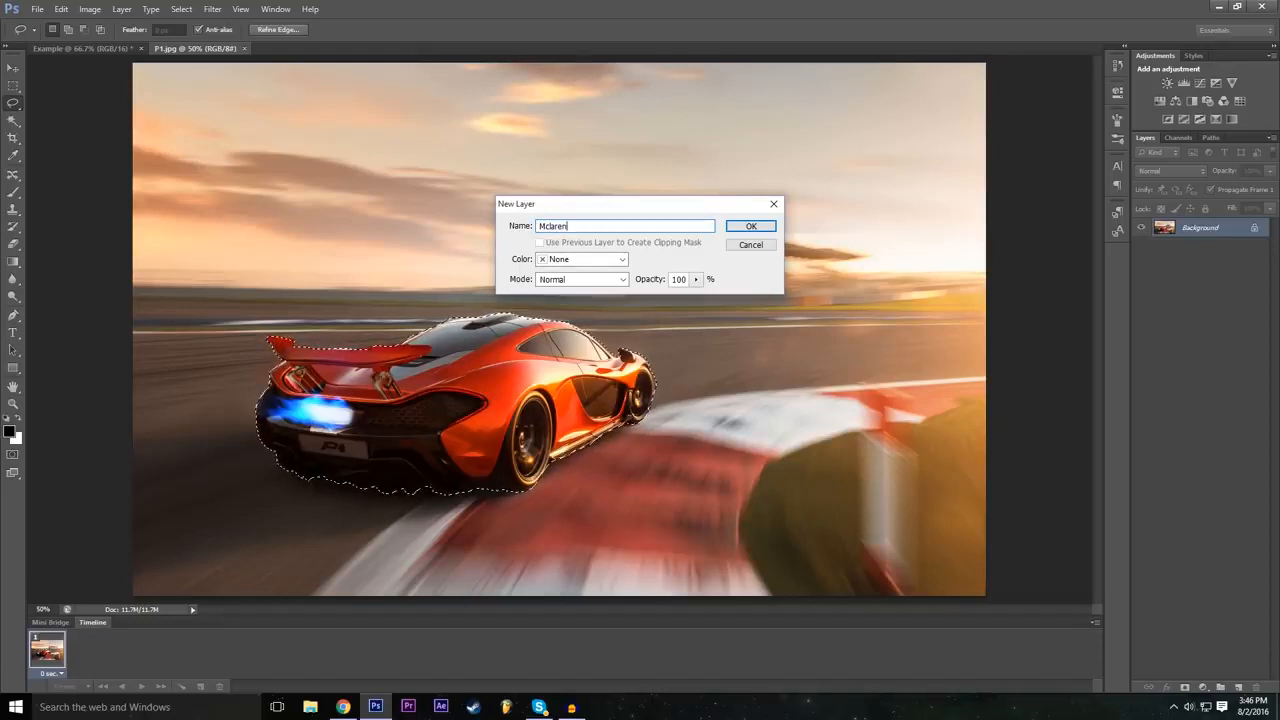
{"action": "key", "text": "Return"}
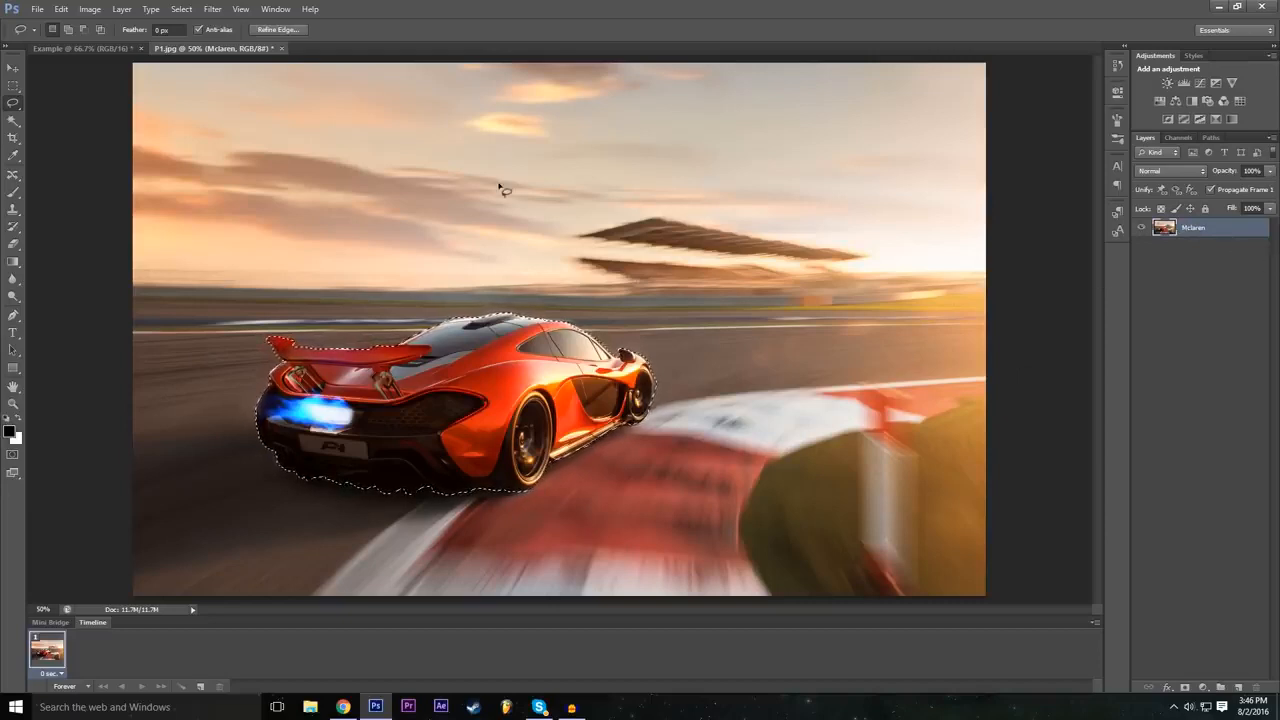
Copy the lasso-selected car onto its own layer and check the cutout by hiding and reshowing the Mclaren layer.
{"action": "key", "text": "ctrl+c"}
{"action": "key", "text": "ctrl+v"}
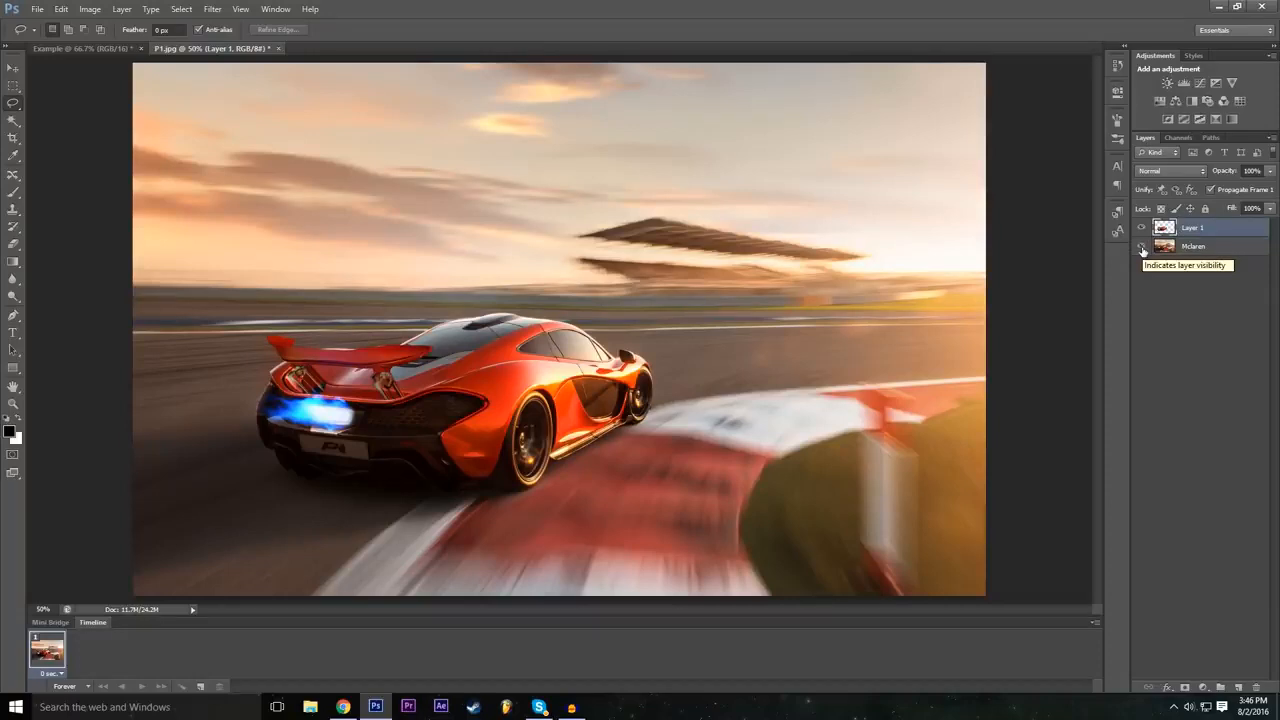
{"action": "left_click", "coordinate": [1142, 249]}
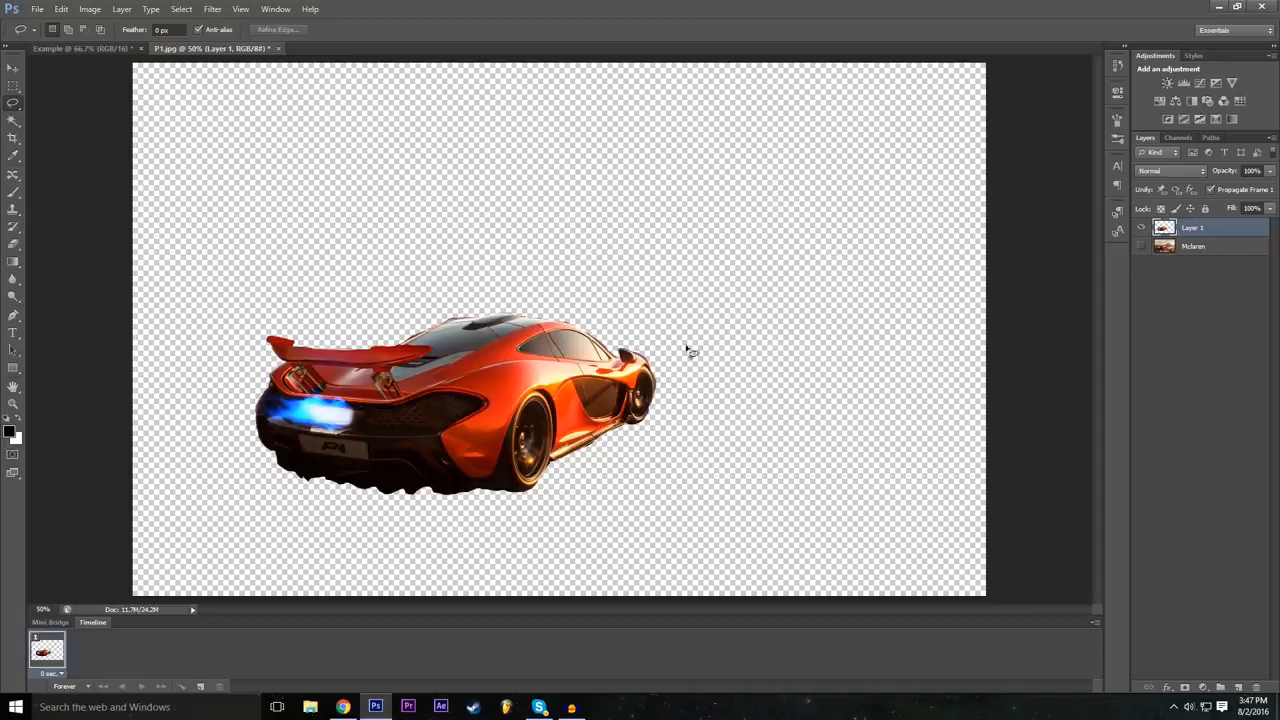
{"action": "left_click", "coordinate": [1143, 247]}
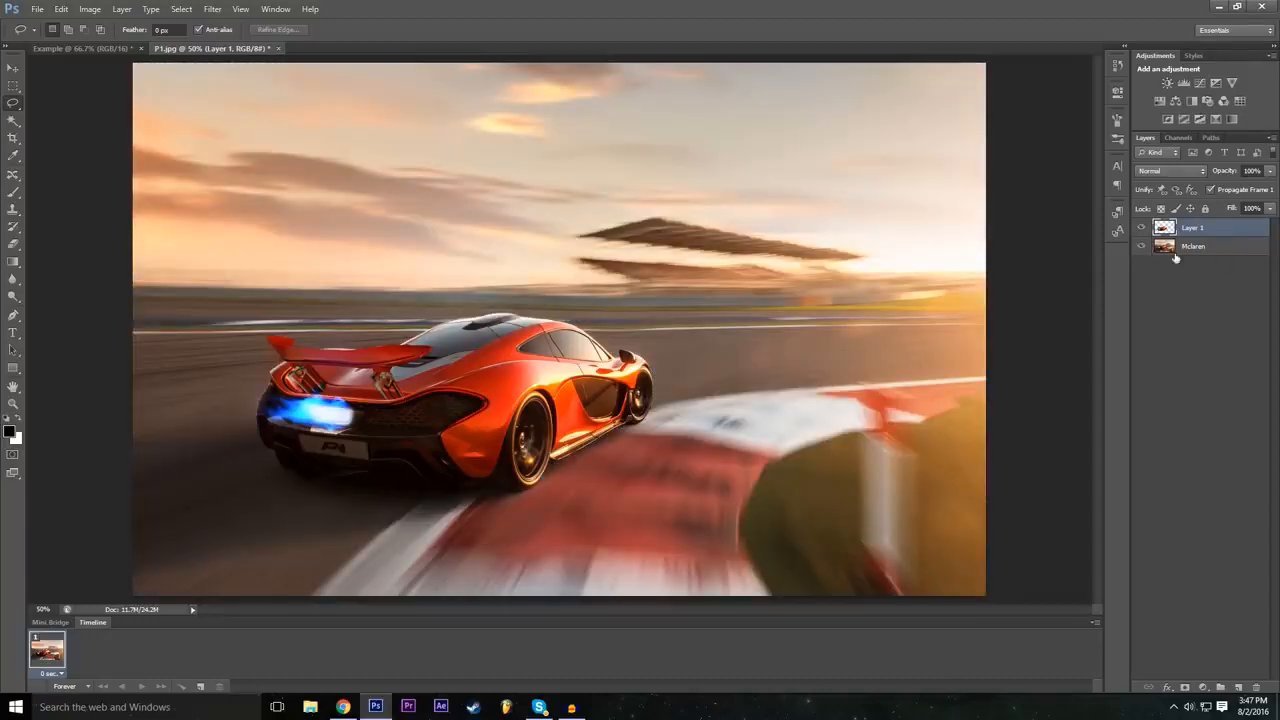
With the Move tool, shift the car copy slightly above and right of the original and start a free transform on it.
{"action": "left_click", "coordinate": [13, 67]}
{"action": "left_click_drag", "start_coordinate": [508, 400], "coordinate": [549, 380]}
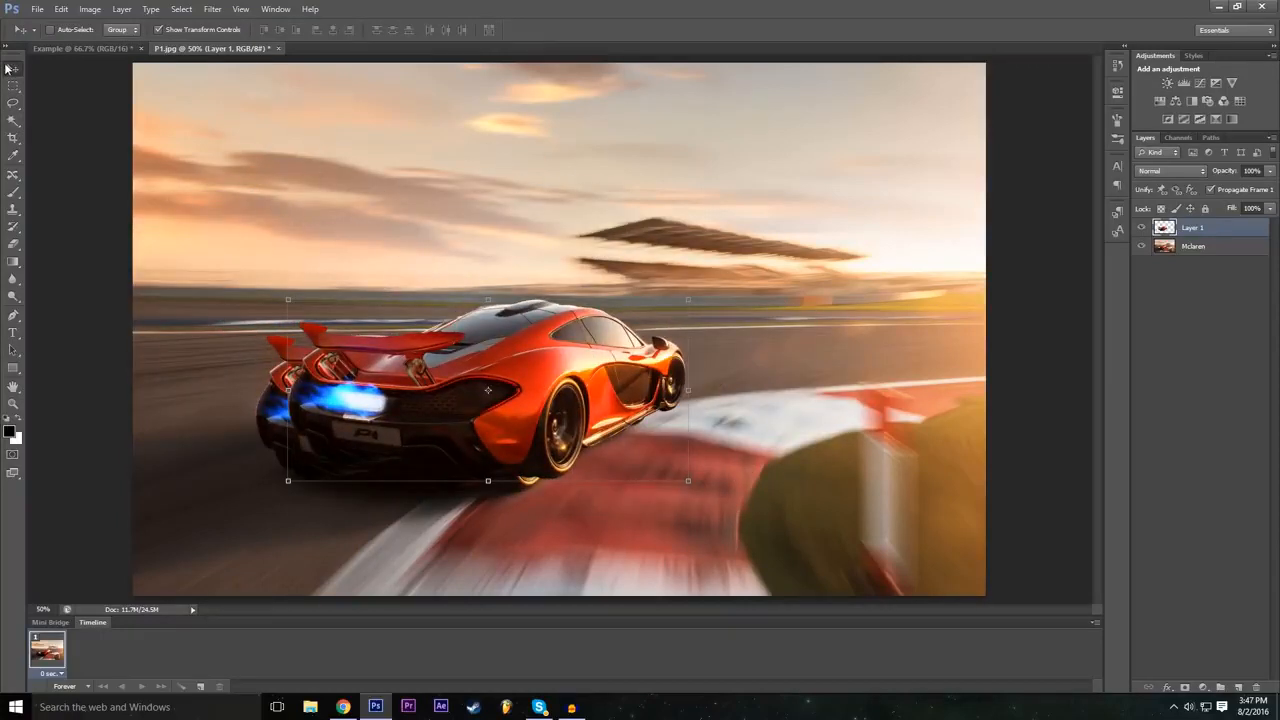
{"action": "left_click_drag", "start_coordinate": [556, 416], "coordinate": [683, 447]}
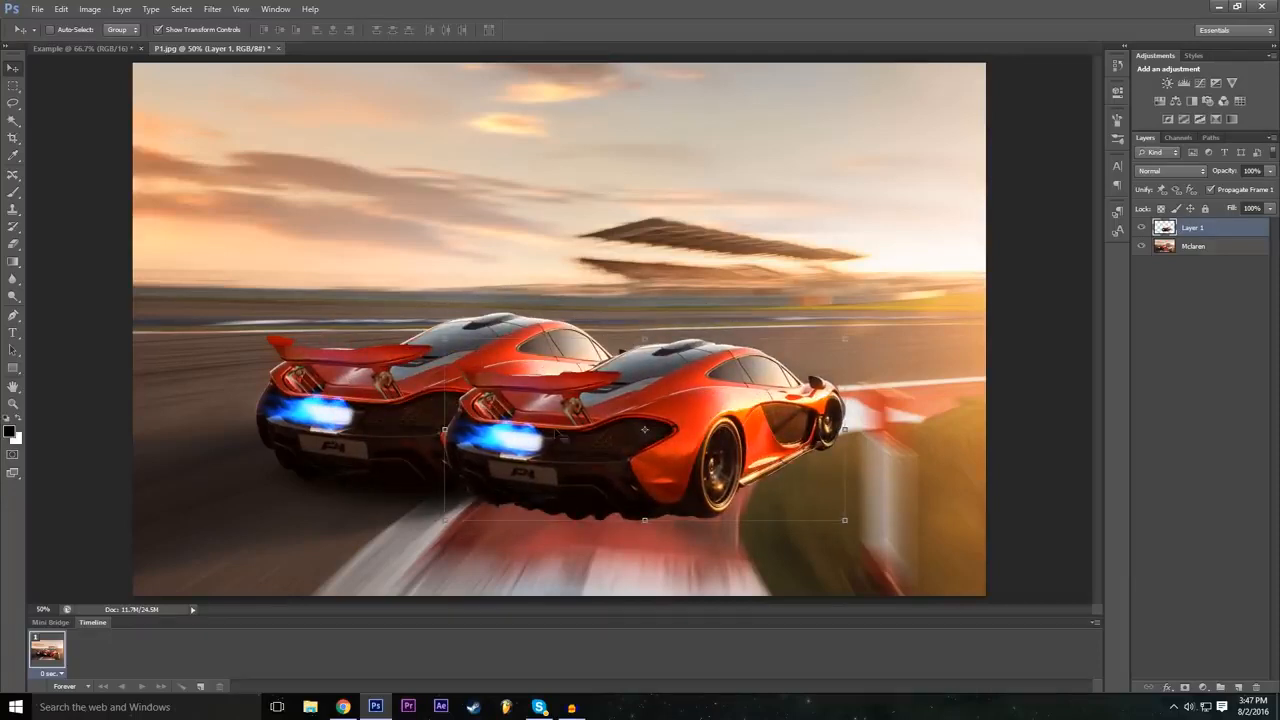
{"action": "left_click_drag", "start_coordinate": [628, 454], "coordinate": [536, 402]}
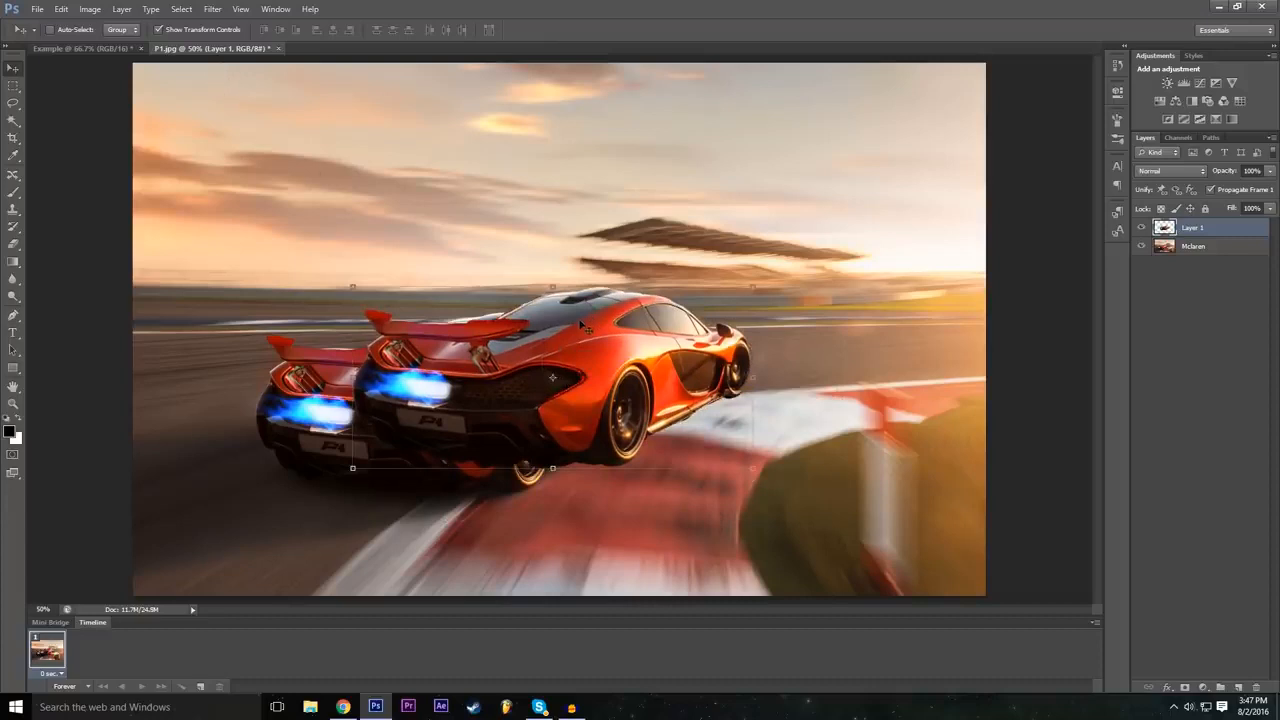
{"action": "key", "text": "ctrl+t"}
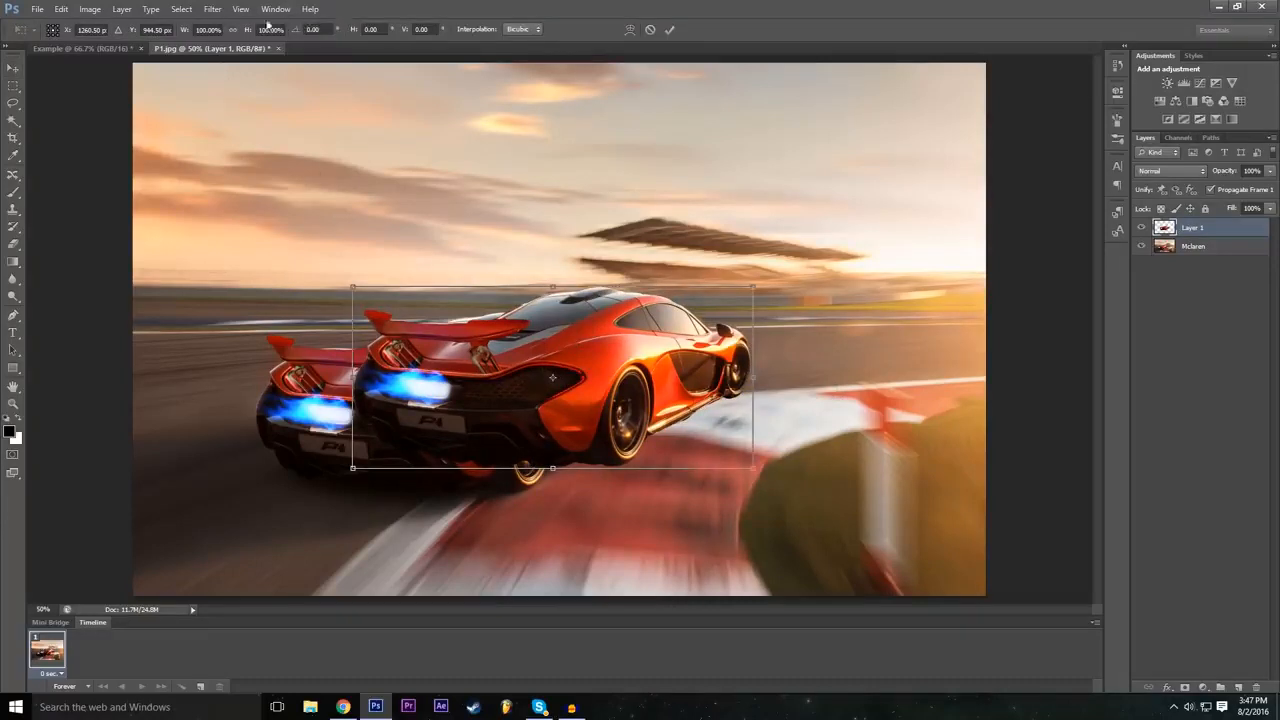
Try flipping the car copy vertically with a height of -100%, and set its height back to 100%.
{"action": "left_click", "coordinate": [262, 29]}
{"action": "type", "text": "-100"}
{"action": "key", "text": "Return"}
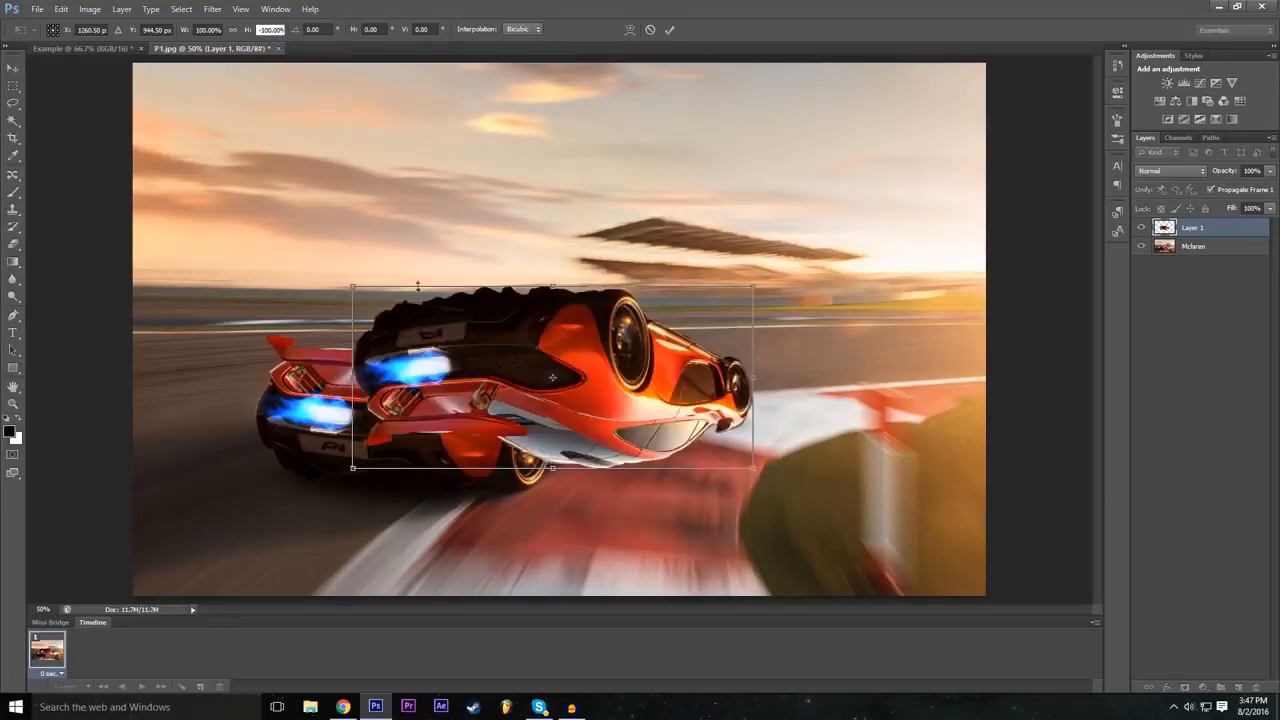
{"action": "type", "text": "100"}
{"action": "key", "text": "Return"}
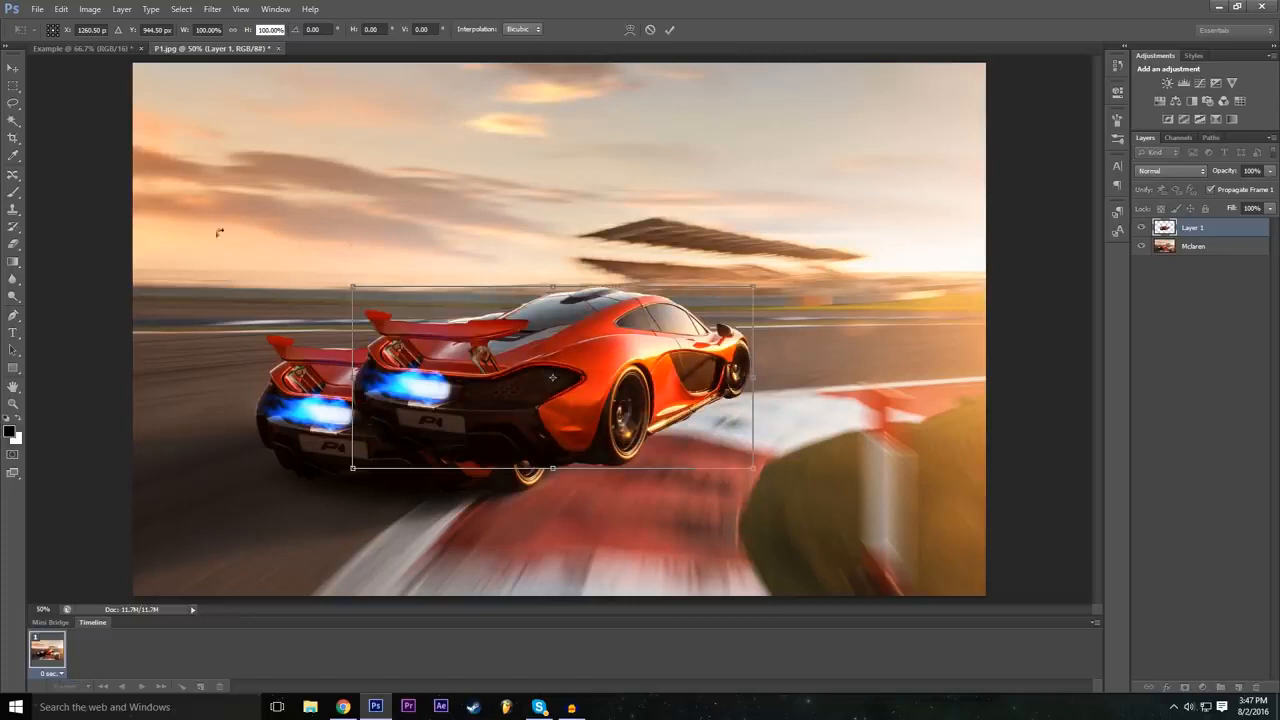
Mirror the car copy horizontally with a width of -100% and place it to the right of the original car.
{"action": "left_click", "coordinate": [198, 30]}
{"action": "type", "text": "-"}
{"action": "left_click_drag", "start_coordinate": [541, 404], "coordinate": [866, 451]}
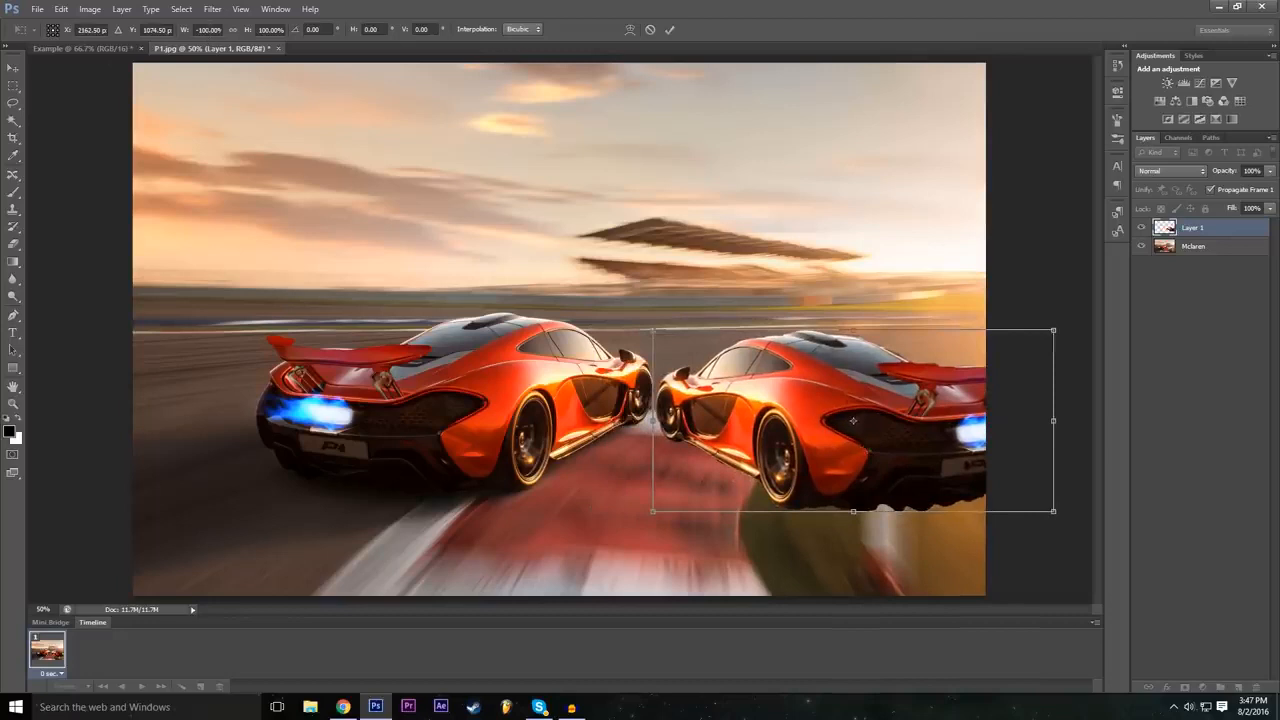
Try narrowing the mirrored car over the original, reset its width to -100%, and return it to the right of the original.
{"action": "left_click_drag", "start_coordinate": [768, 433], "coordinate": [457, 381]}
{"action": "left_click_drag", "start_coordinate": [746, 369], "coordinate": [652, 368]}
{"action": "left_click", "coordinate": [210, 29]}
{"action": "left_click", "coordinate": [214, 29]}
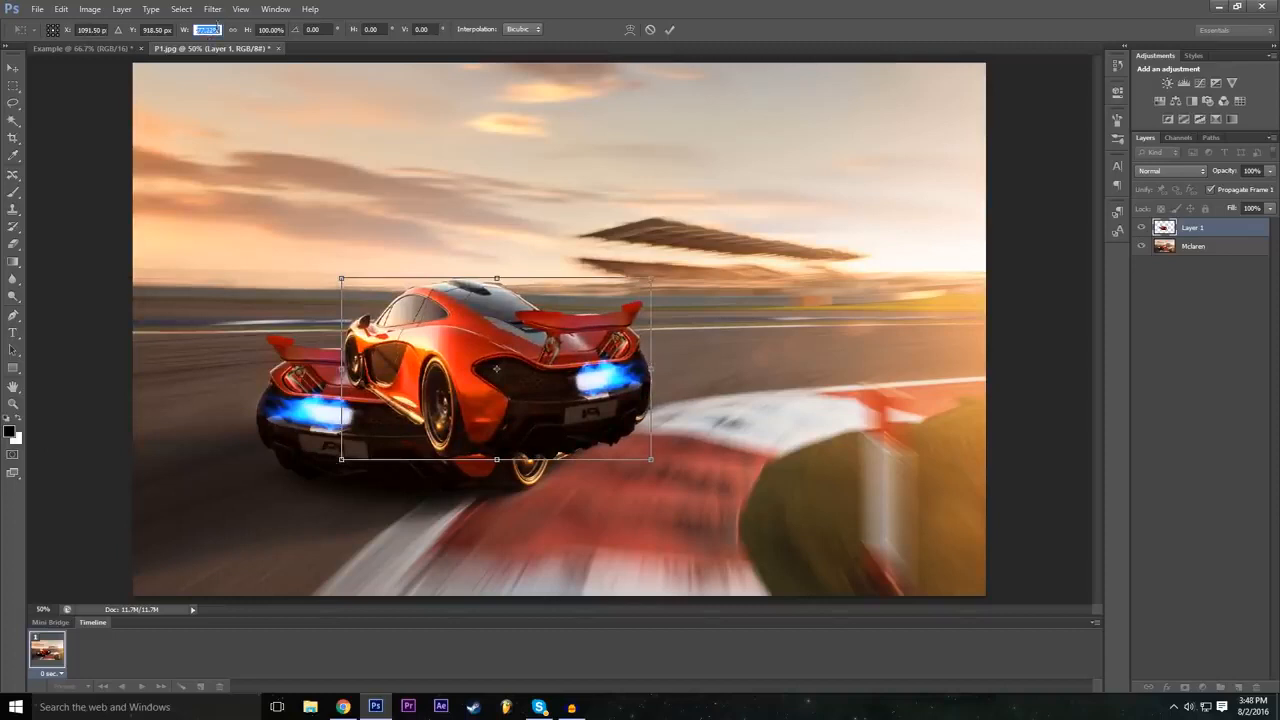
{"action": "type", "text": "100"}
{"action": "left_click_drag", "start_coordinate": [511, 374], "coordinate": [856, 416]}
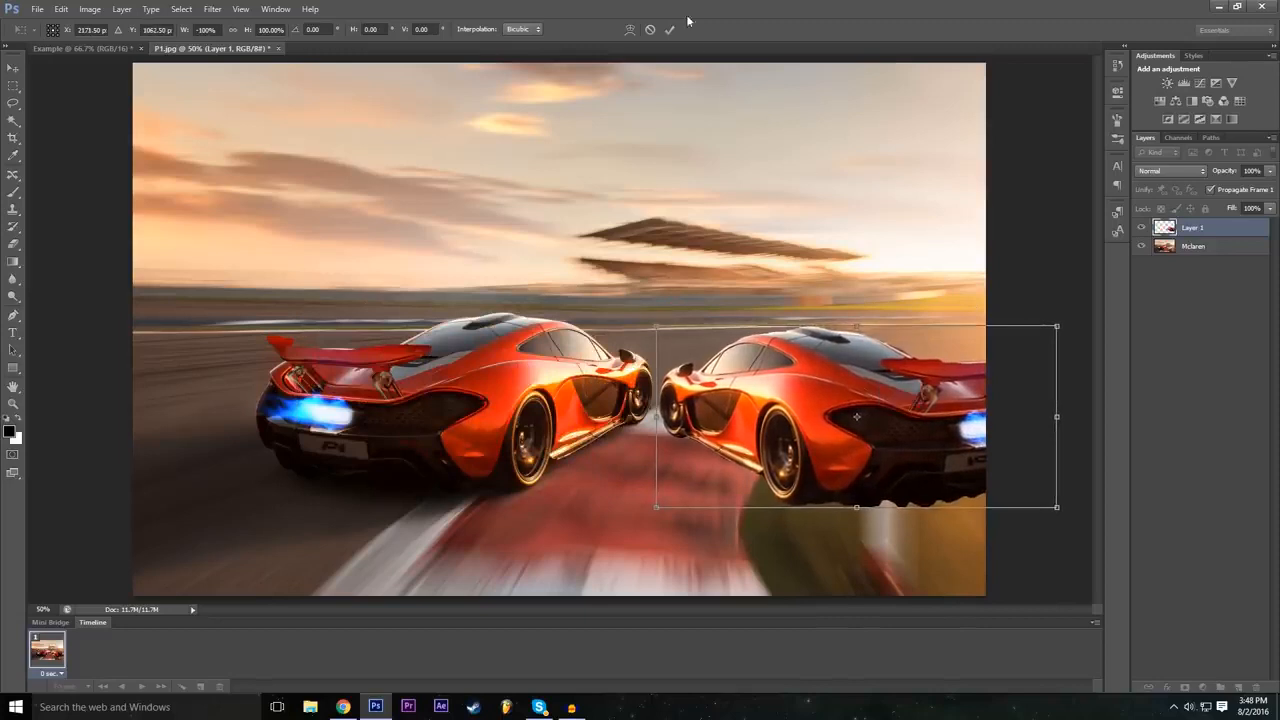
Rotate the mirrored car about 9° clockwise, lower it slightly beside the original, and apply the transform.
{"action": "left_click_drag", "start_coordinate": [660, 312], "coordinate": [680, 285]}
{"action": "left_click_drag", "start_coordinate": [803, 387], "coordinate": [805, 412]}
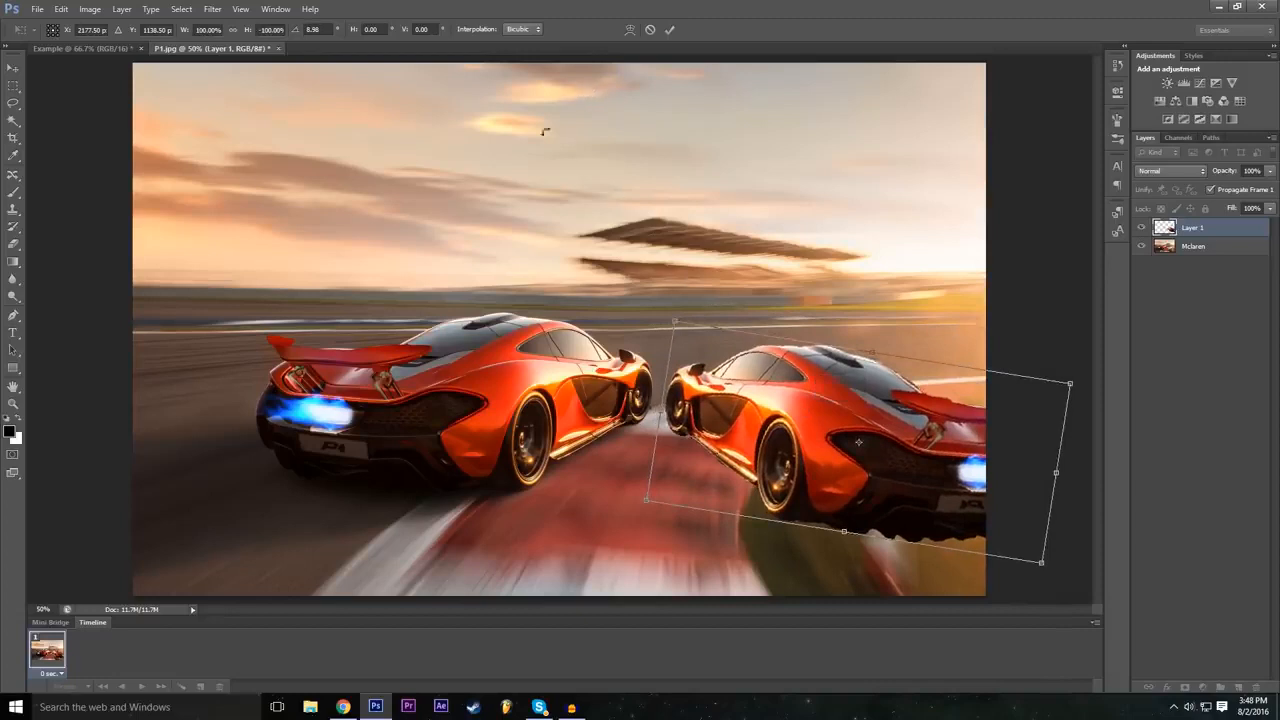
{"action": "left_click", "coordinate": [672, 33]}
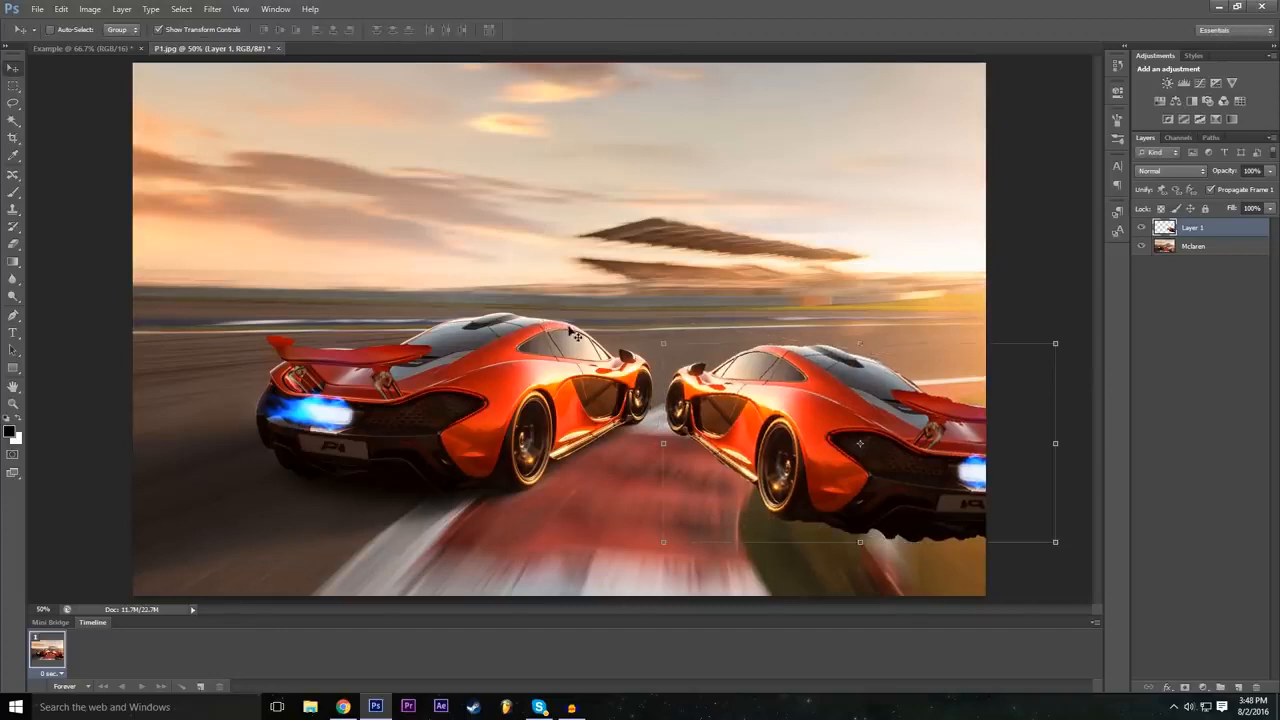
Add a drop shadow to the mirrored car's layer through its blending options and increase the shadow's size.
{"action": "left_click", "coordinate": [1170, 688]}
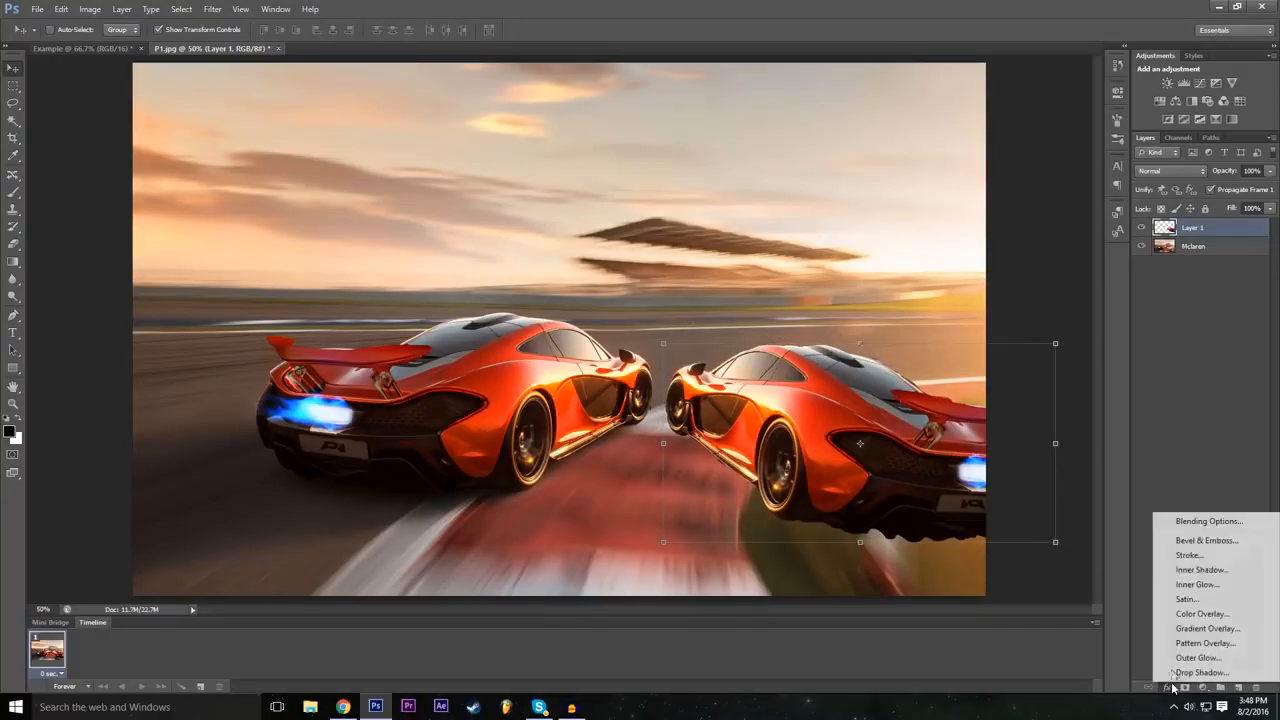
{"action": "left_click", "coordinate": [1200, 521]}
{"action": "left_click_drag", "start_coordinate": [608, 305], "coordinate": [546, 233]}
{"action": "left_click", "coordinate": [290, 434]}
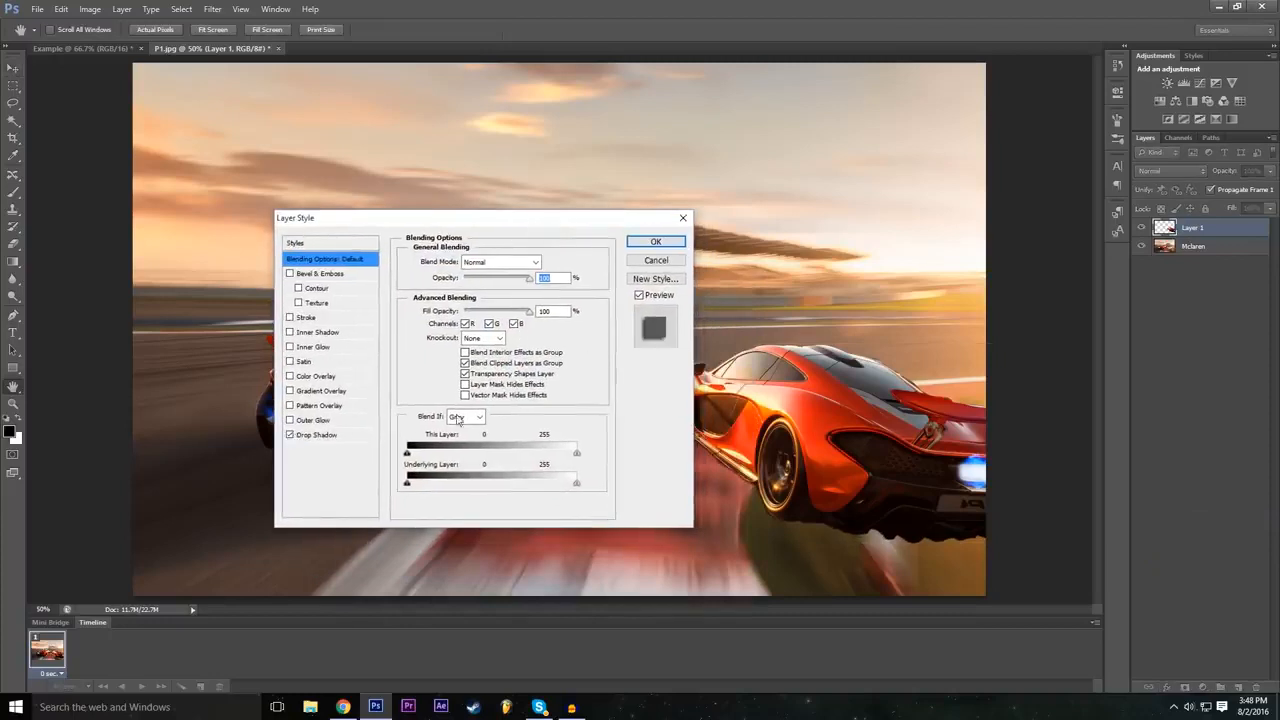
{"action": "left_click_drag", "start_coordinate": [487, 218], "coordinate": [391, 220]}
{"action": "left_click", "coordinate": [228, 436]}
{"action": "left_click_drag", "start_coordinate": [370, 354], "coordinate": [379, 353]}
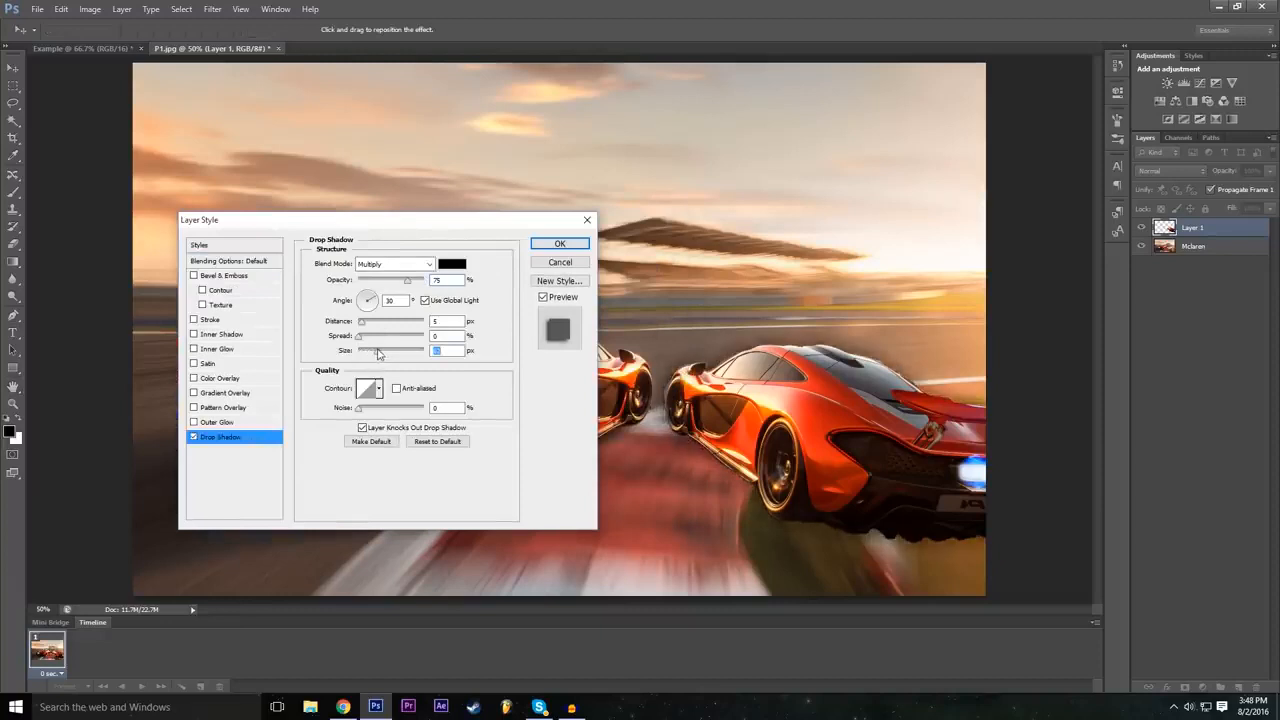
Add an outer glow with an increased size to the mirrored car, apply the layer styles, and deselect all layers.
{"action": "left_click", "coordinate": [246, 423]}
{"action": "left_click_drag", "start_coordinate": [361, 378], "coordinate": [380, 380]}
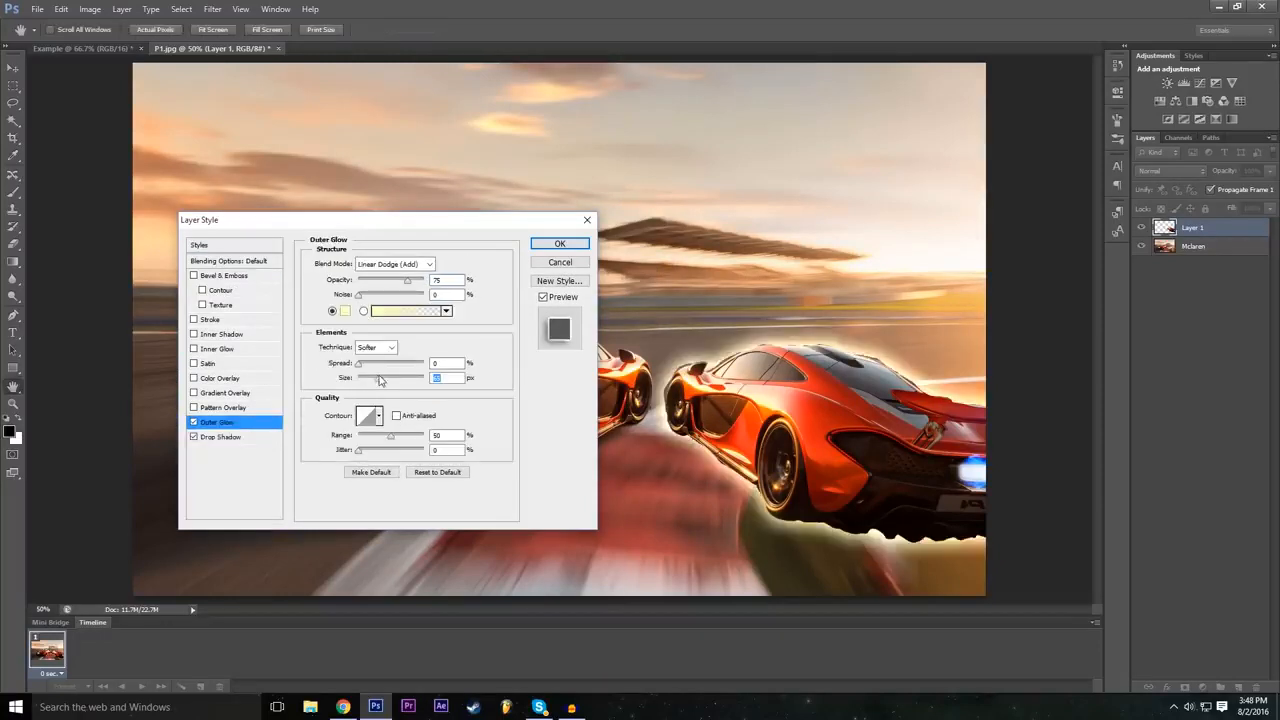
{"action": "left_click_drag", "start_coordinate": [452, 224], "coordinate": [511, 254]}
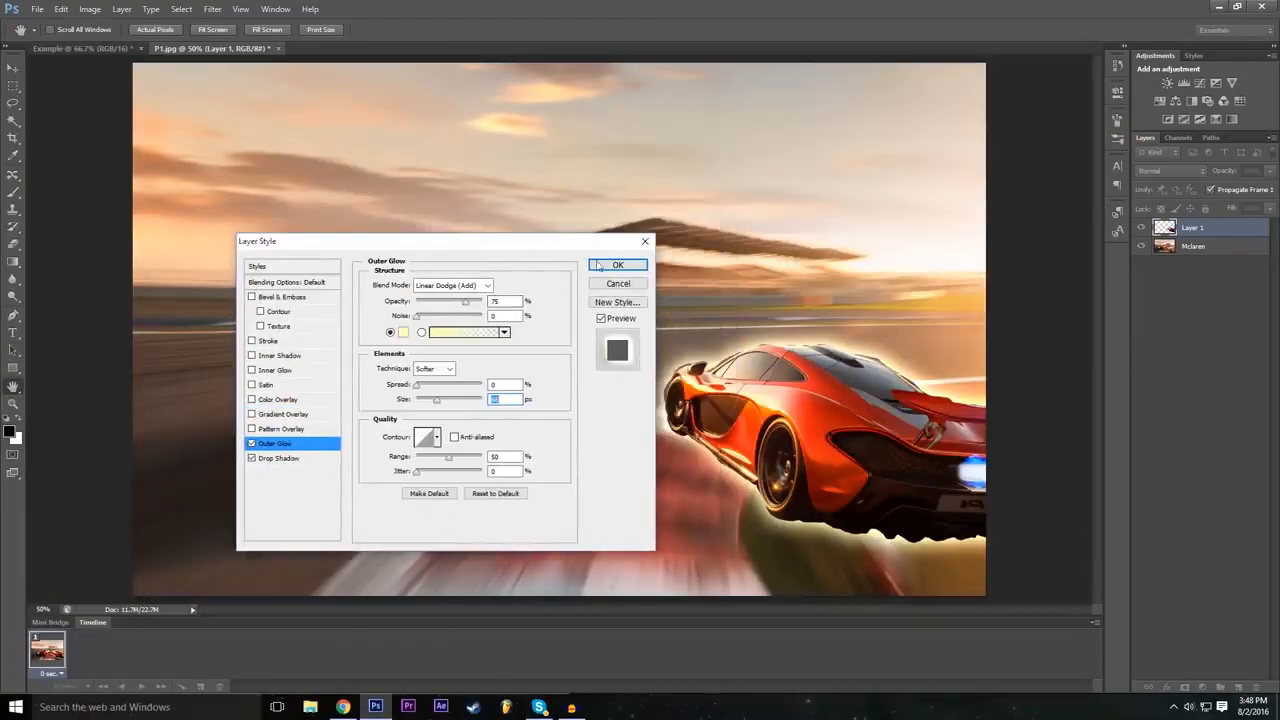
{"action": "left_click", "coordinate": [638, 267]}
{"action": "left_click", "coordinate": [1215, 459]}
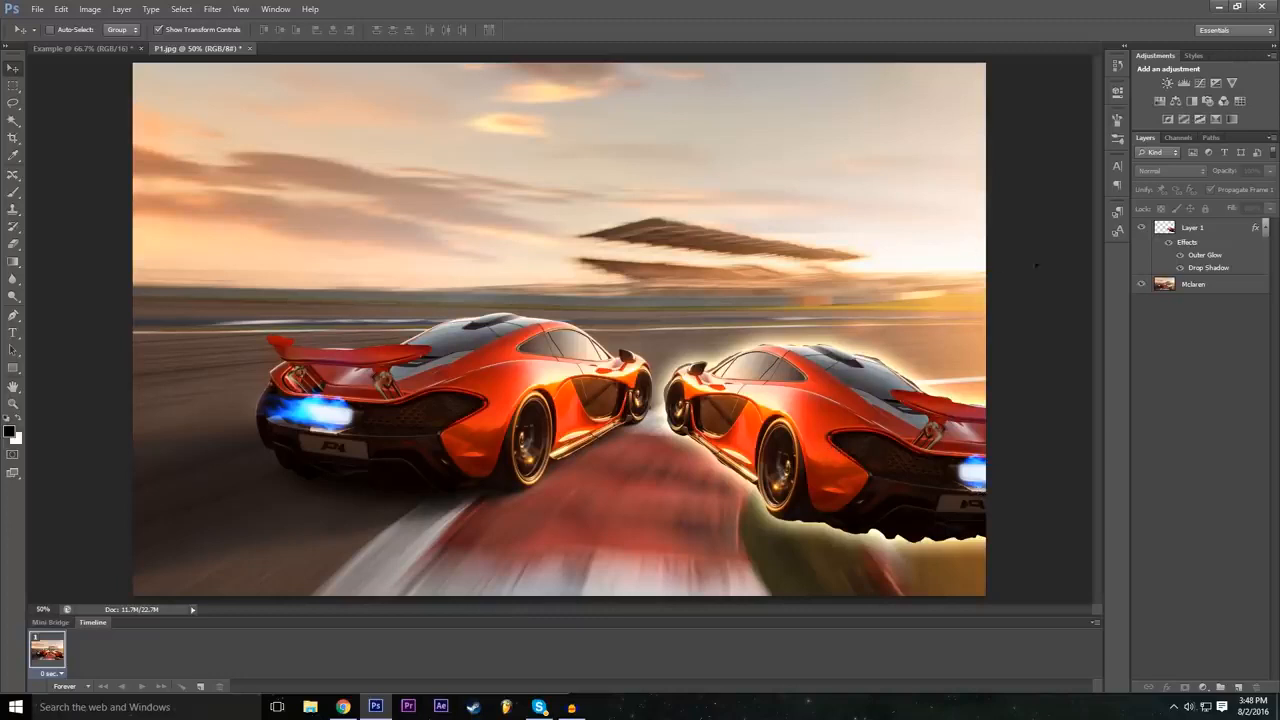
{"action": "left_click", "coordinate": [1161, 236]}
{"action": "left_click", "coordinate": [1195, 426]}
Create a Brightness/Contrast adjustment layer above the other layers, keeping its default name and the color label None.
{"action": "left_click", "coordinate": [125, 7]}
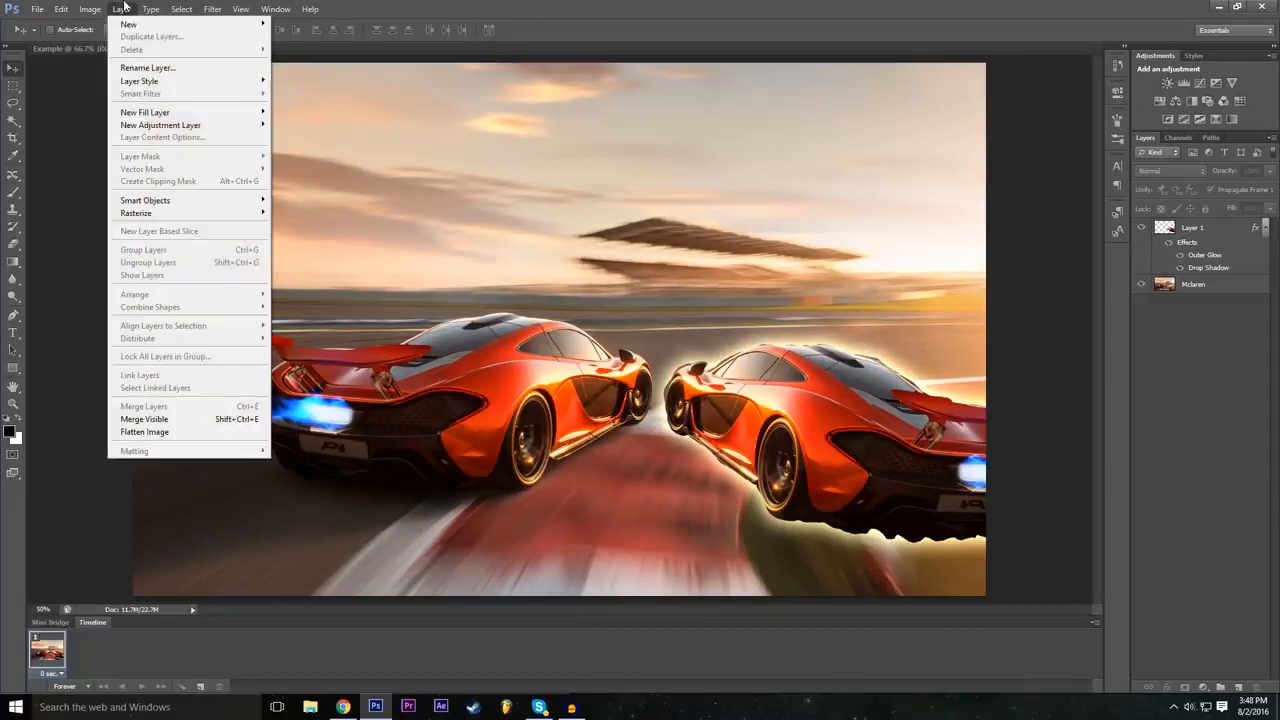
{"action": "mouse_move", "coordinate": [140, 24]}
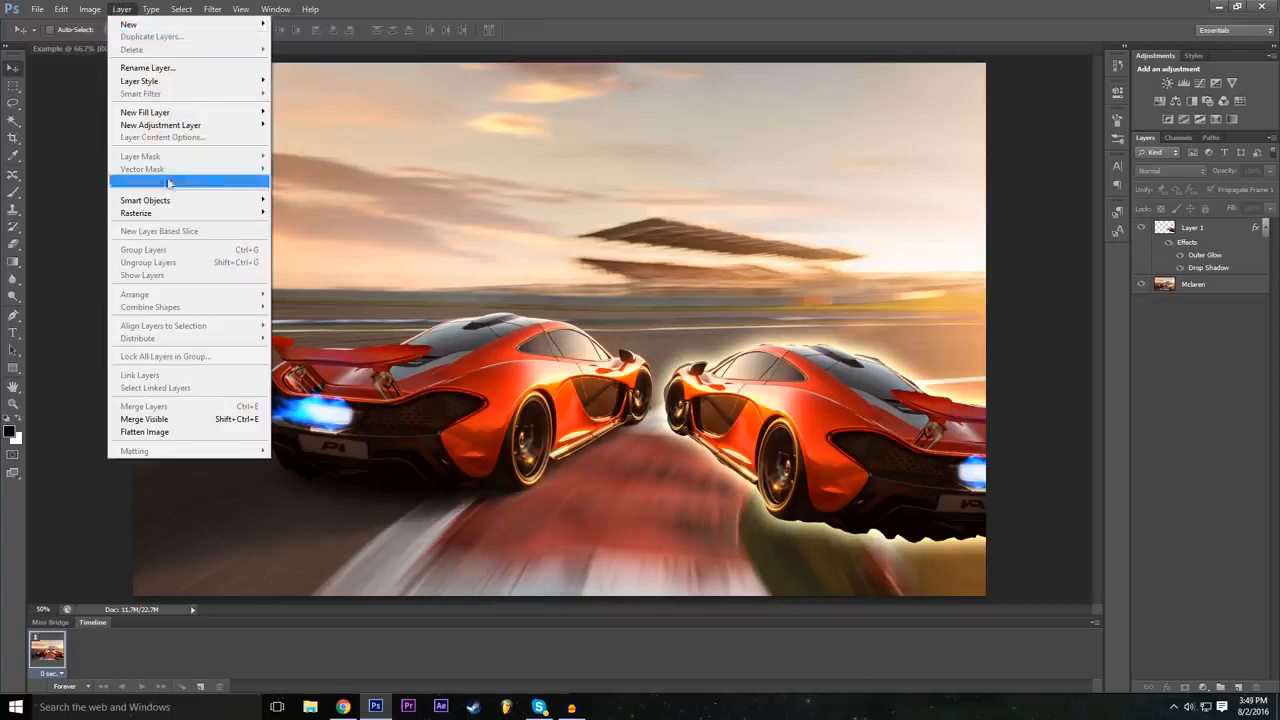
{"action": "mouse_move", "coordinate": [184, 125]}
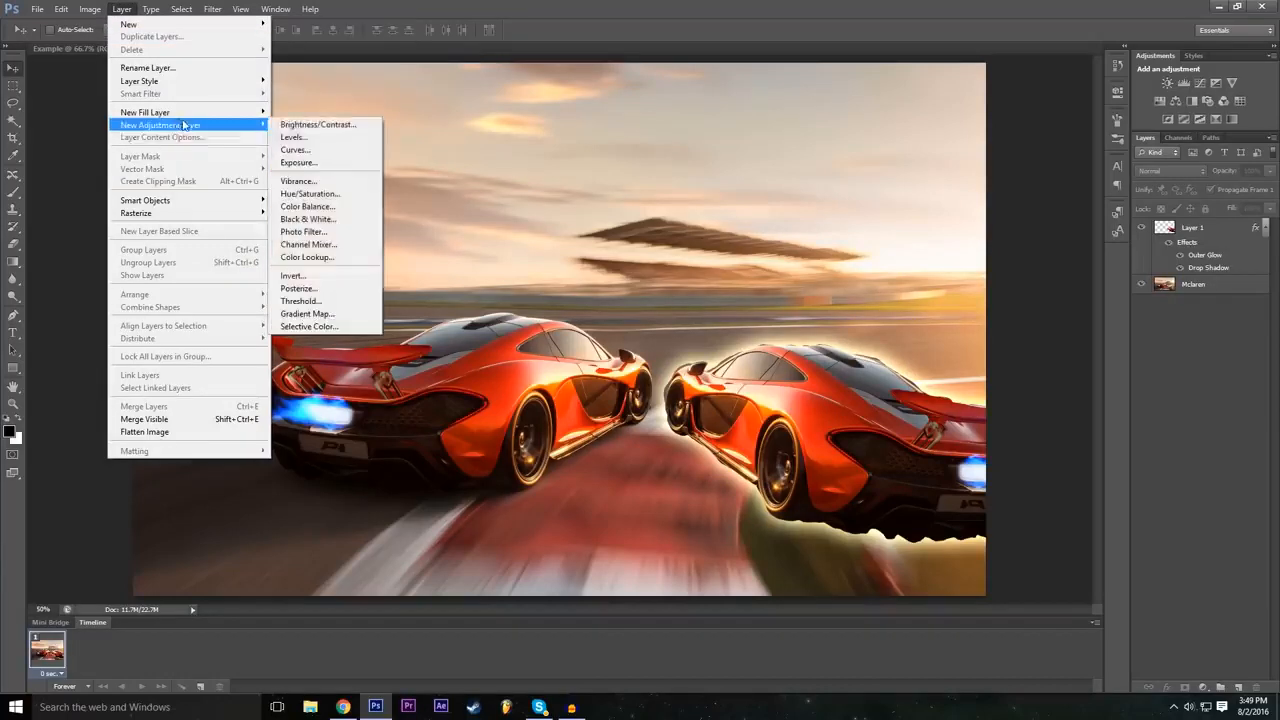
{"action": "left_click", "coordinate": [340, 125]}
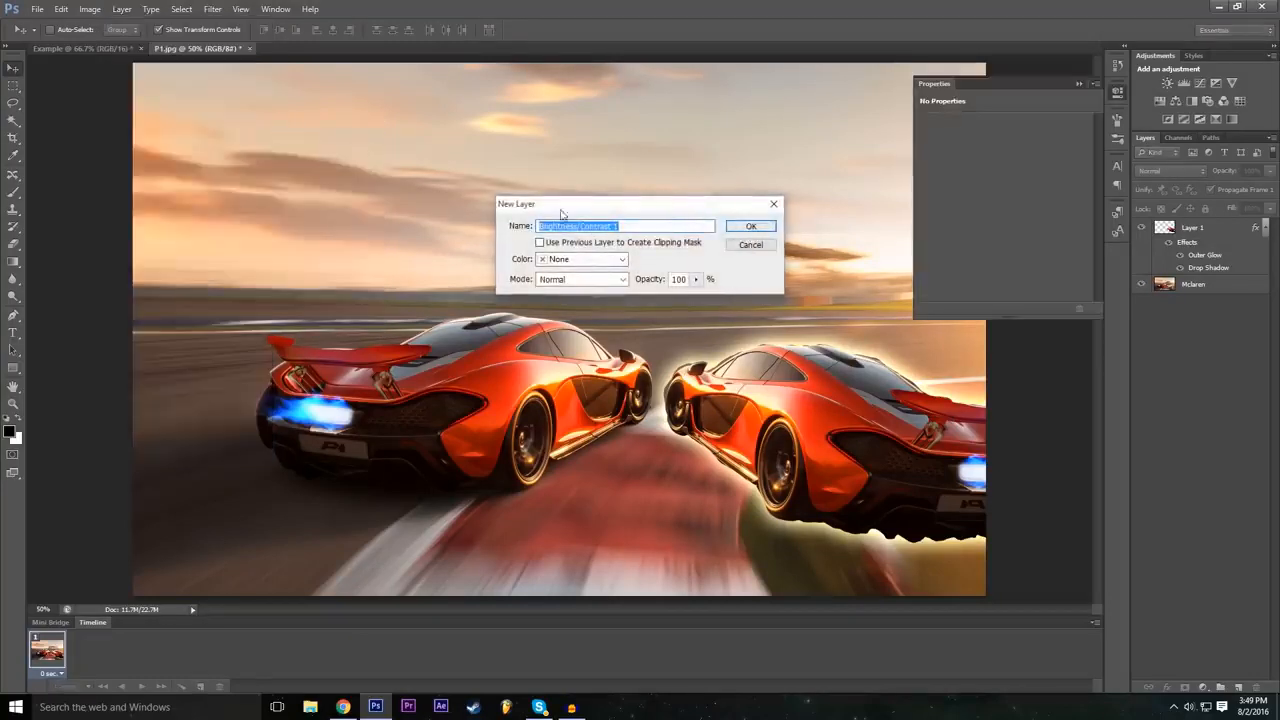
{"action": "left_click", "coordinate": [596, 260]}
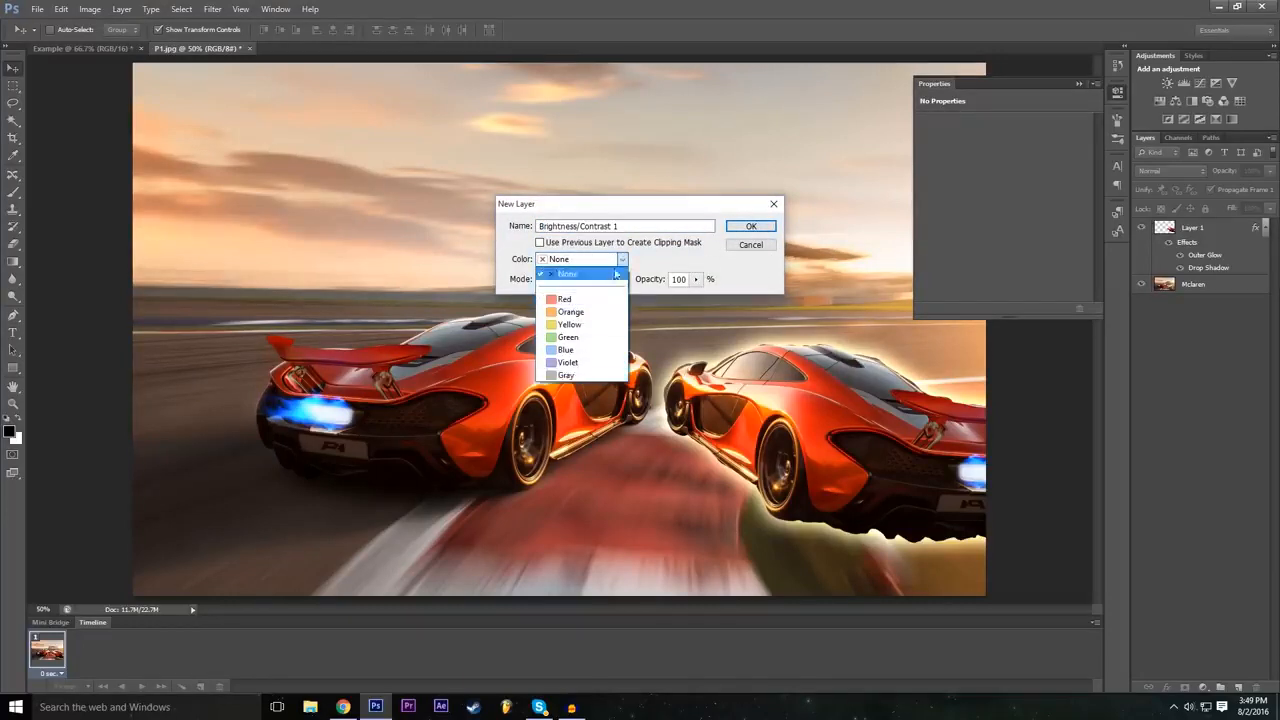
{"action": "left_click", "coordinate": [567, 273]}
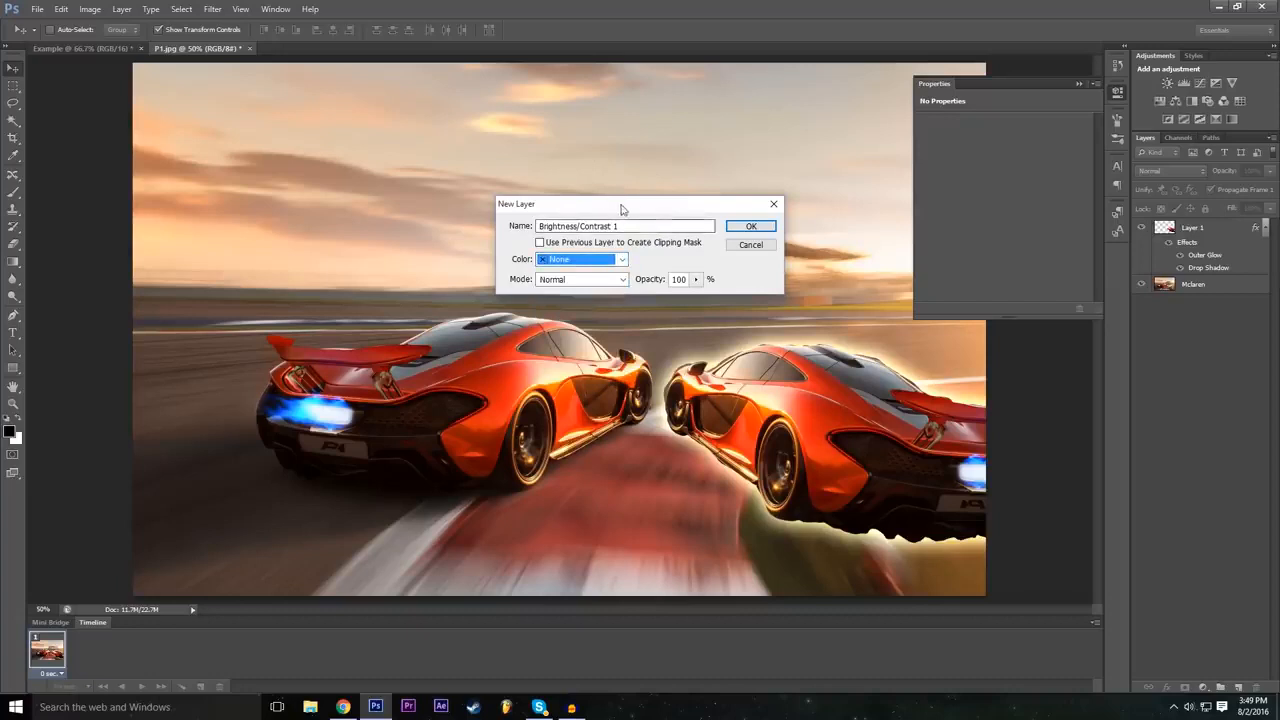
{"action": "left_click", "coordinate": [751, 229]}
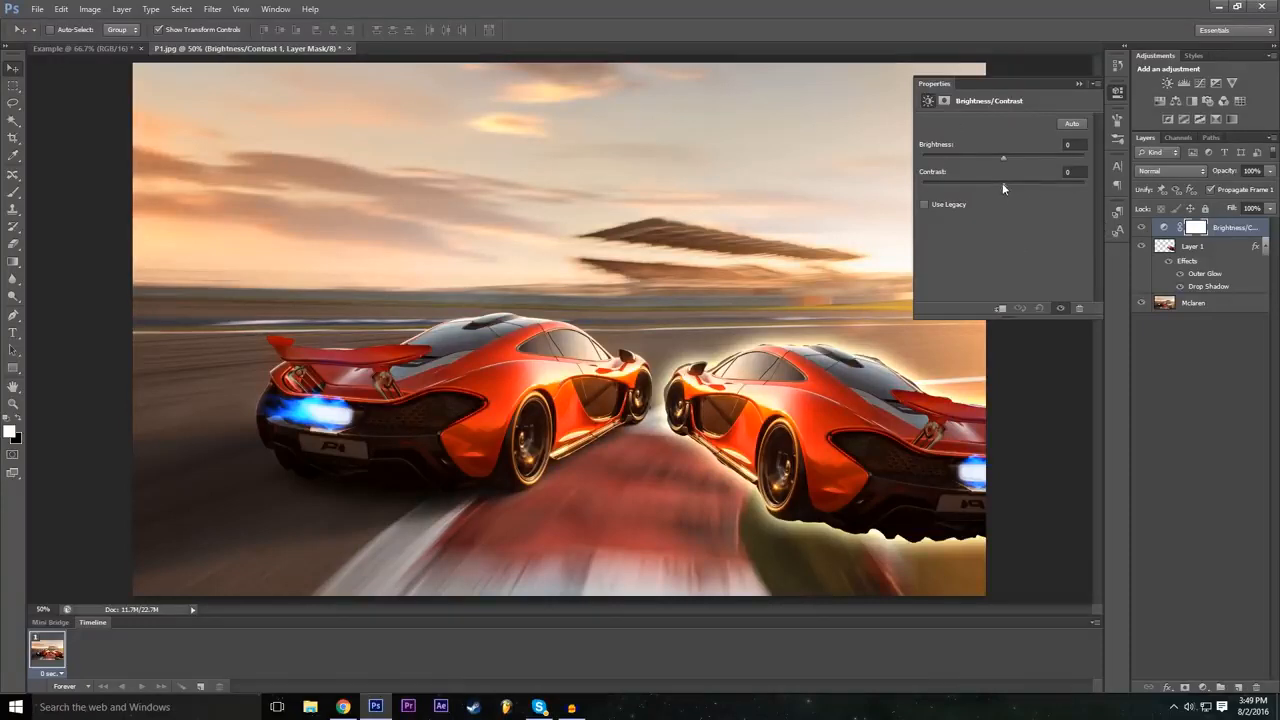
Try low and high contrast on the adjustment layer, settling on contrast 40 and brightness -7.
{"action": "left_click_drag", "start_coordinate": [1004, 183], "coordinate": [851, 234]}
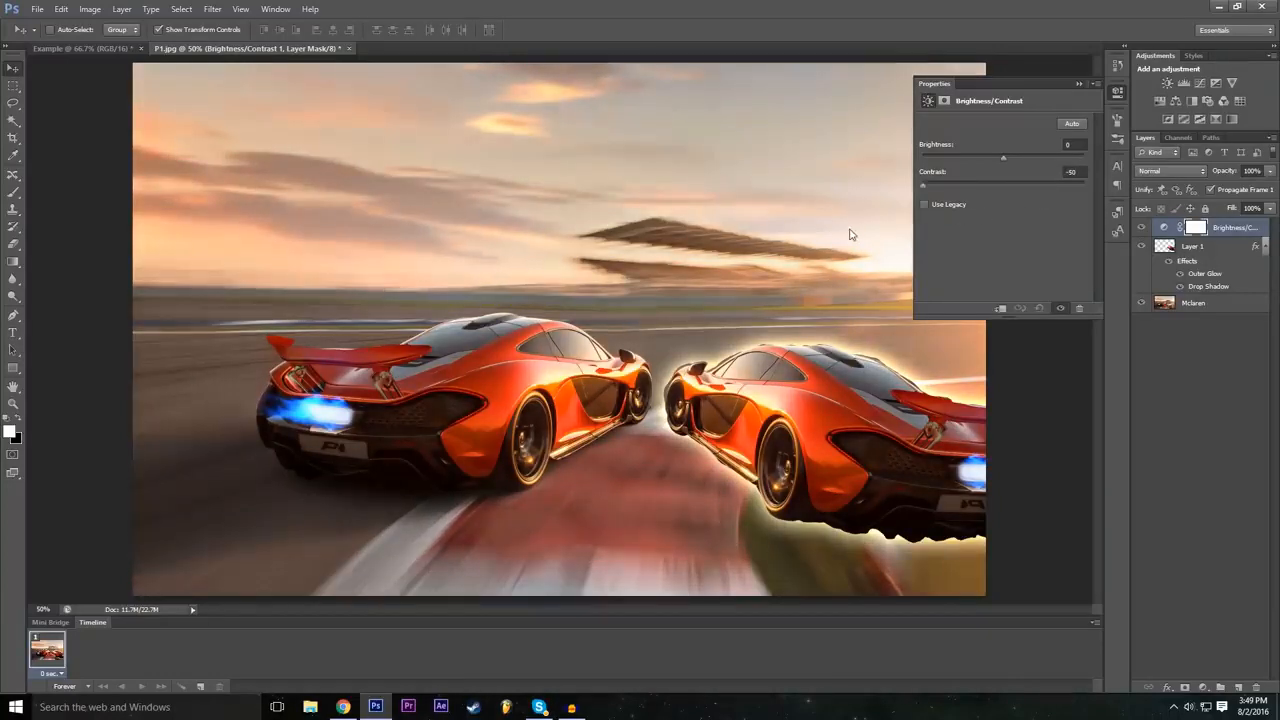
{"action": "left_click_drag", "start_coordinate": [926, 187], "coordinate": [1006, 177]}
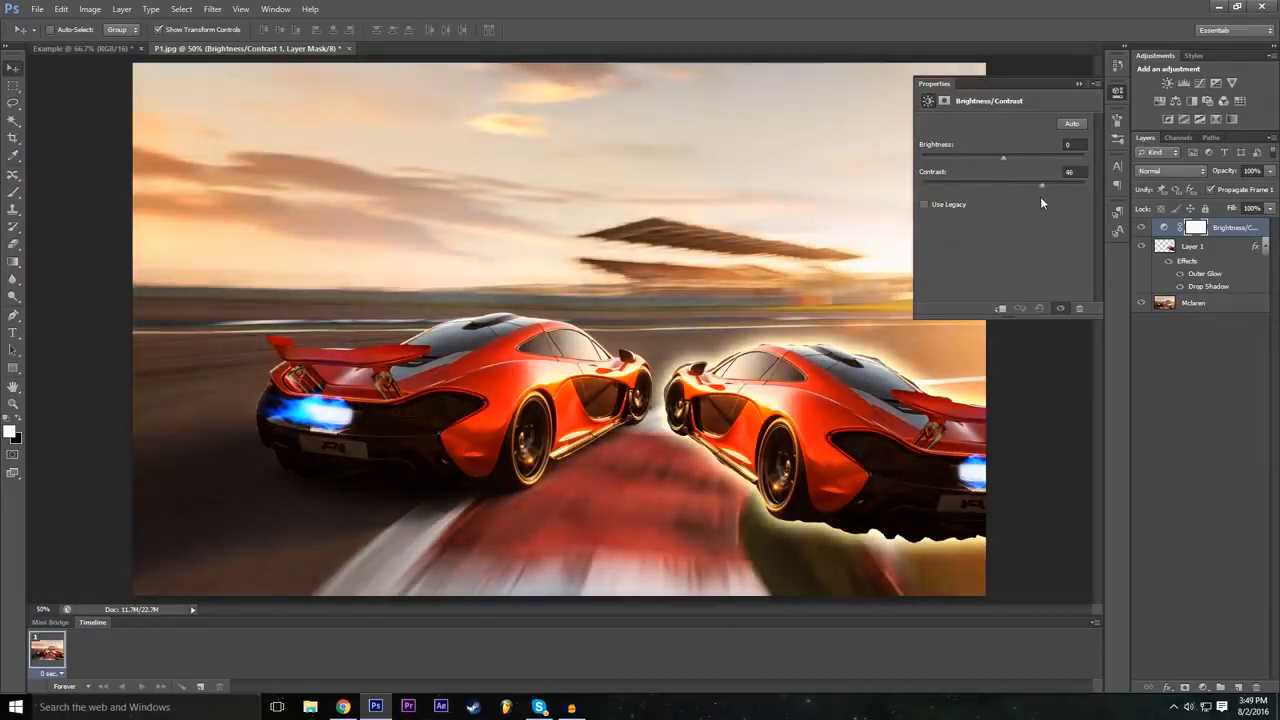
{"action": "mouse_move", "coordinate": [1040, 196]}
{"action": "left_mouse_down"}
{"action": "mouse_move", "coordinate": [1020, 200]}
{"action": "mouse_move", "coordinate": [1031, 184]}
{"action": "mouse_move", "coordinate": [1033, 203]}
{"action": "left_mouse_up"}
{"action": "mouse_move", "coordinate": [1005, 151]}
{"action": "left_mouse_down"}
{"action": "mouse_move", "coordinate": [980, 158]}
{"action": "mouse_move", "coordinate": [1024, 157]}
{"action": "mouse_move", "coordinate": [997, 164]}
{"action": "left_mouse_up"}
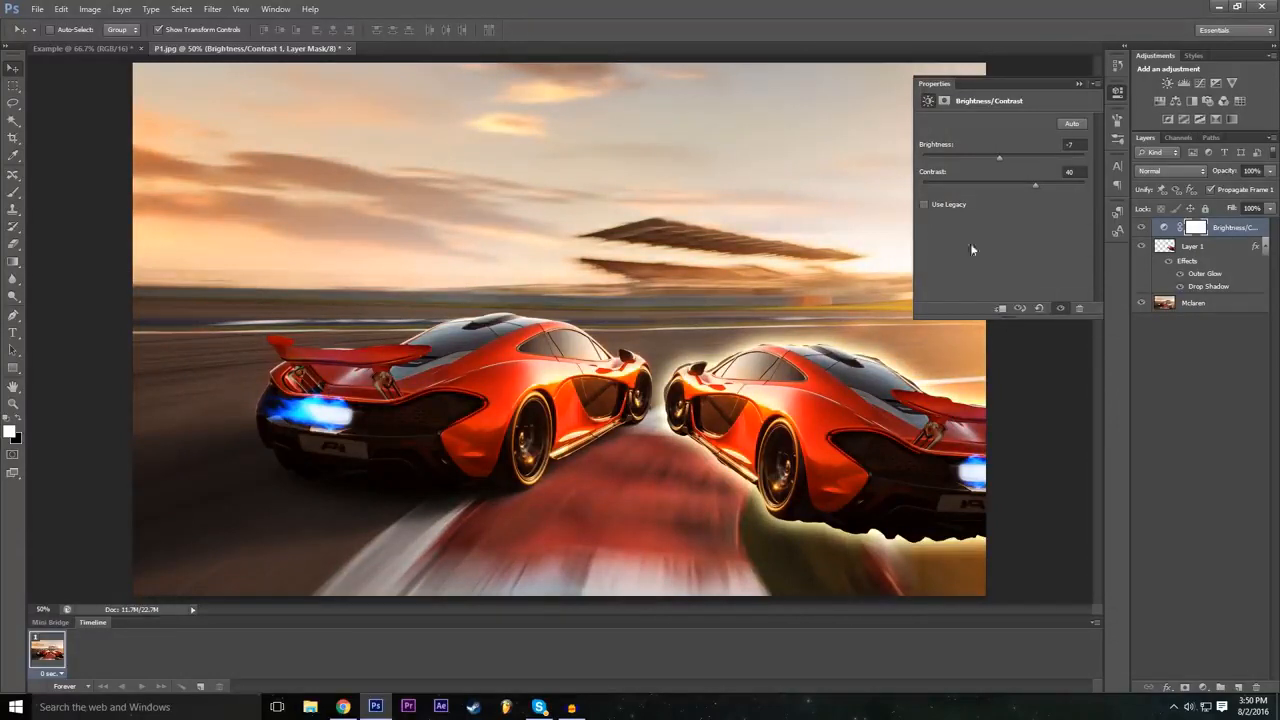
Hide the Brightness/Contrast adjustment layer and show it again to compare the image with and without it.
{"action": "left_click", "coordinate": [1079, 85]}
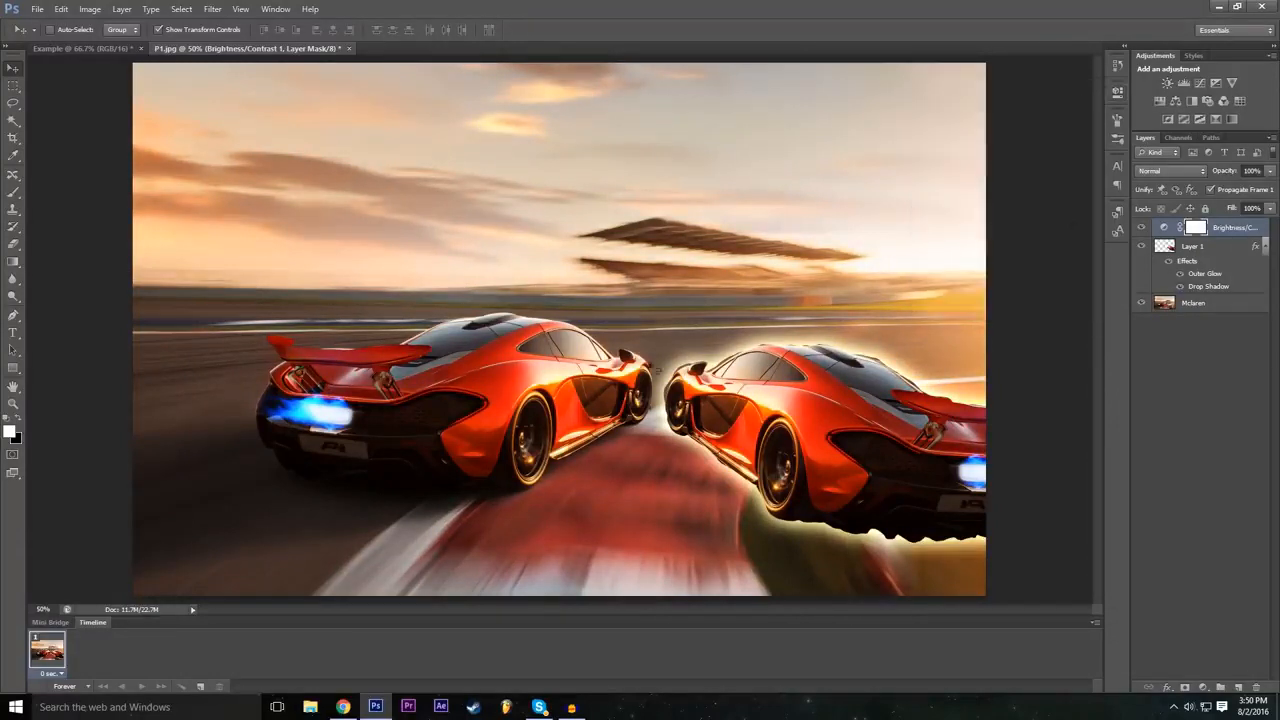
{"action": "left_click", "coordinate": [1143, 230]}
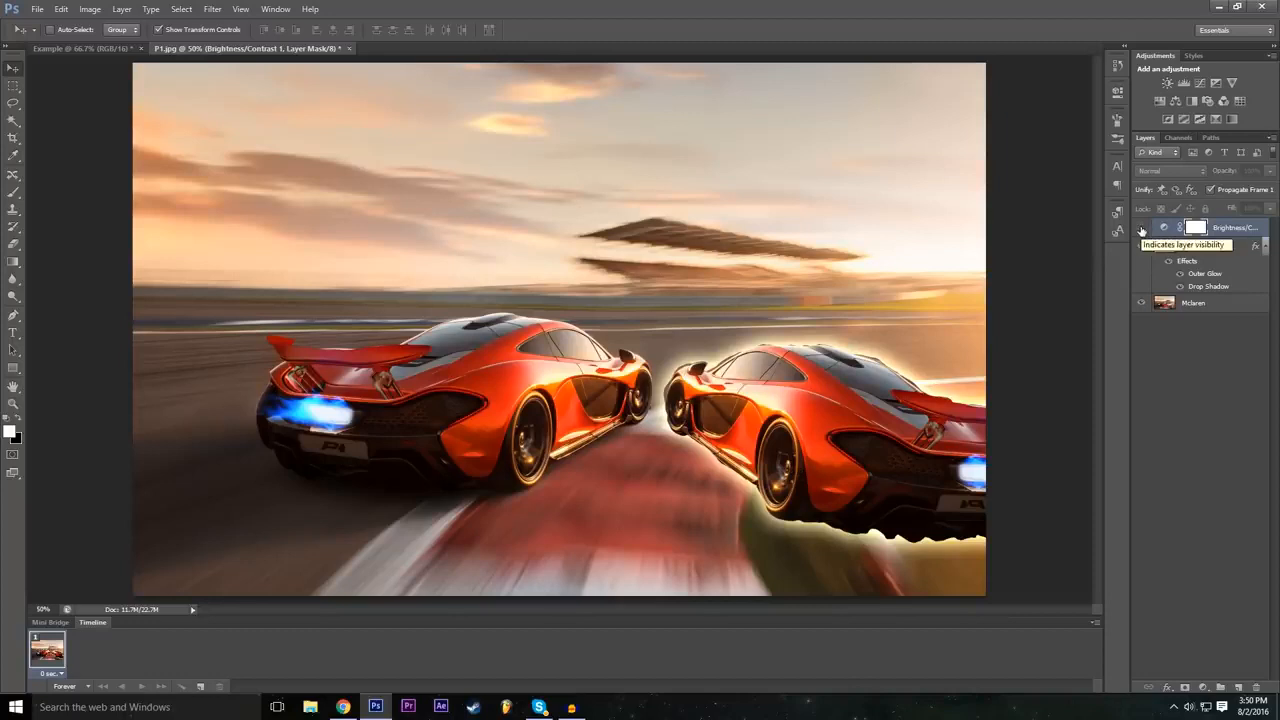
{"action": "left_click", "coordinate": [1143, 230]}
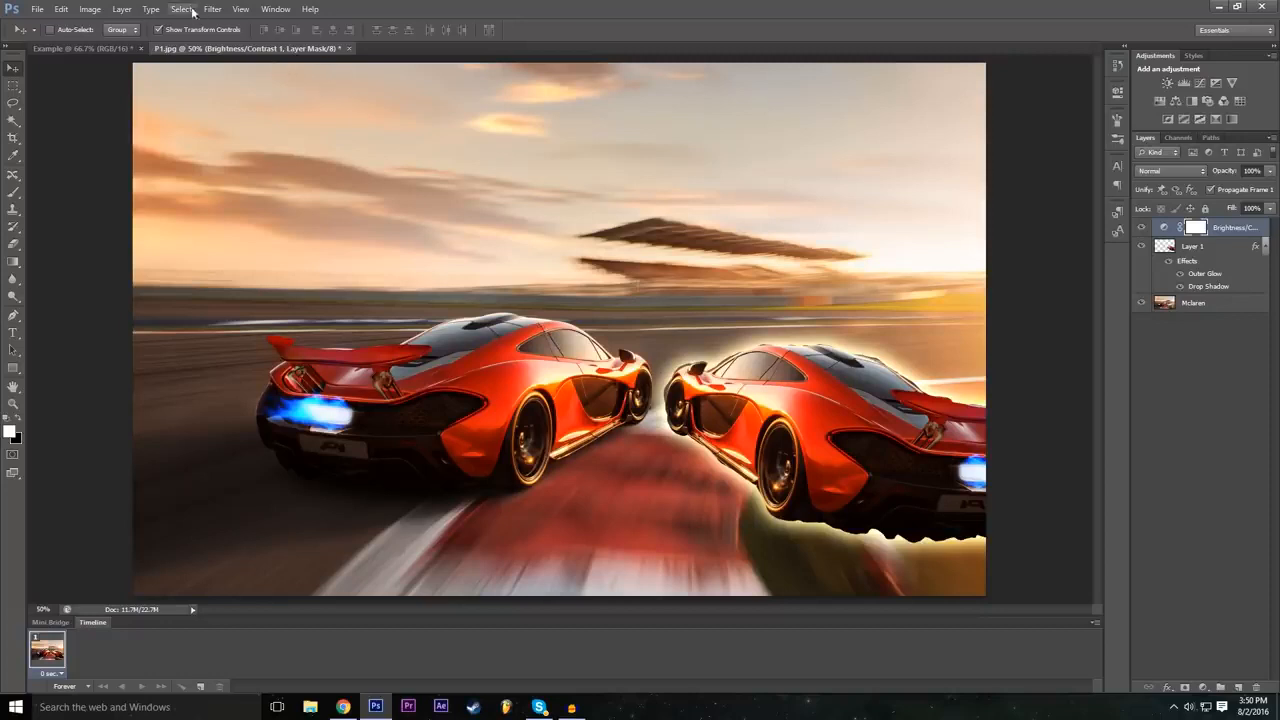
Create a Levels adjustment layer above the Brightness/Contrast layer, keeping the default name and options.
{"action": "left_click", "coordinate": [122, 8]}
{"action": "mouse_move", "coordinate": [188, 121]}
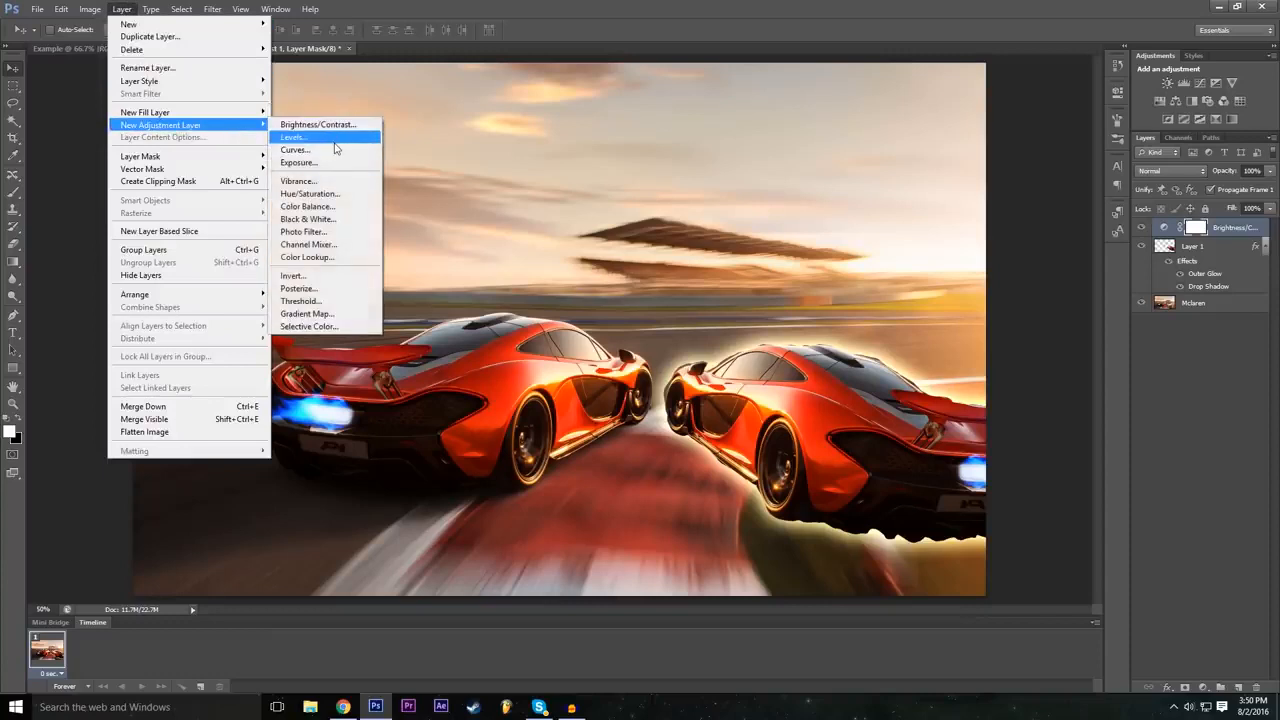
{"action": "left_click", "coordinate": [335, 140]}
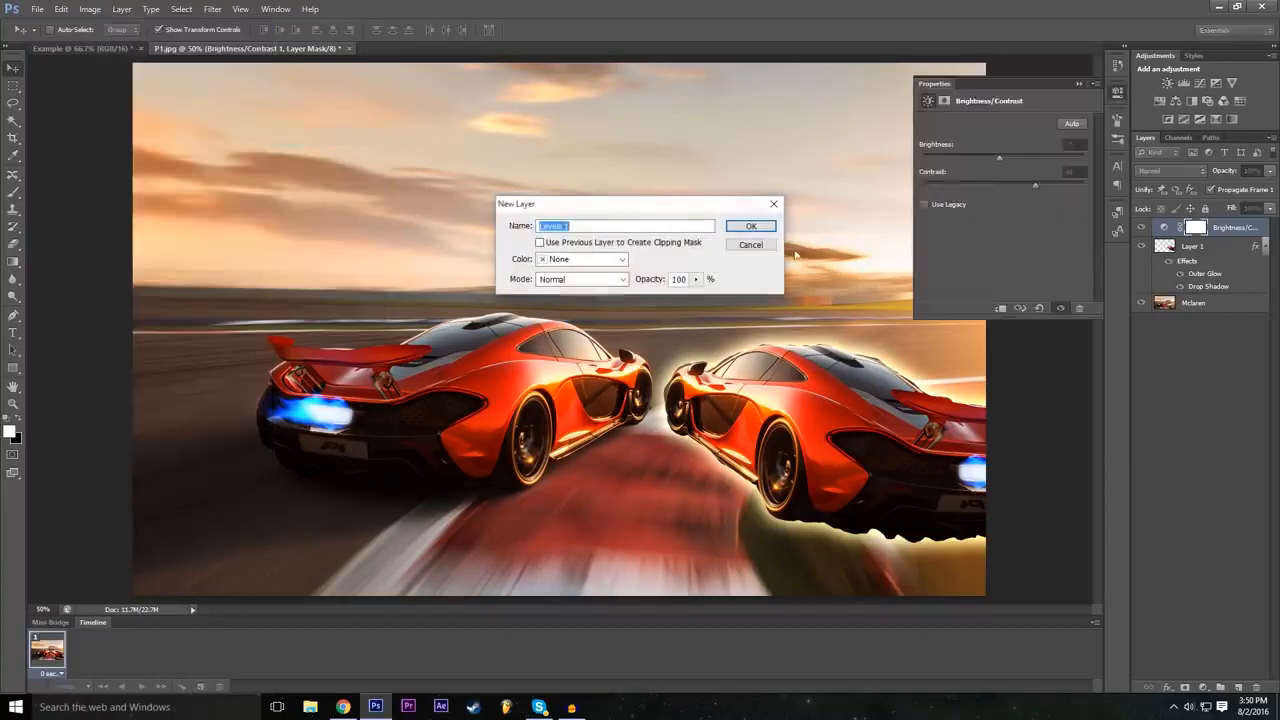
{"action": "left_click", "coordinate": [740, 229]}
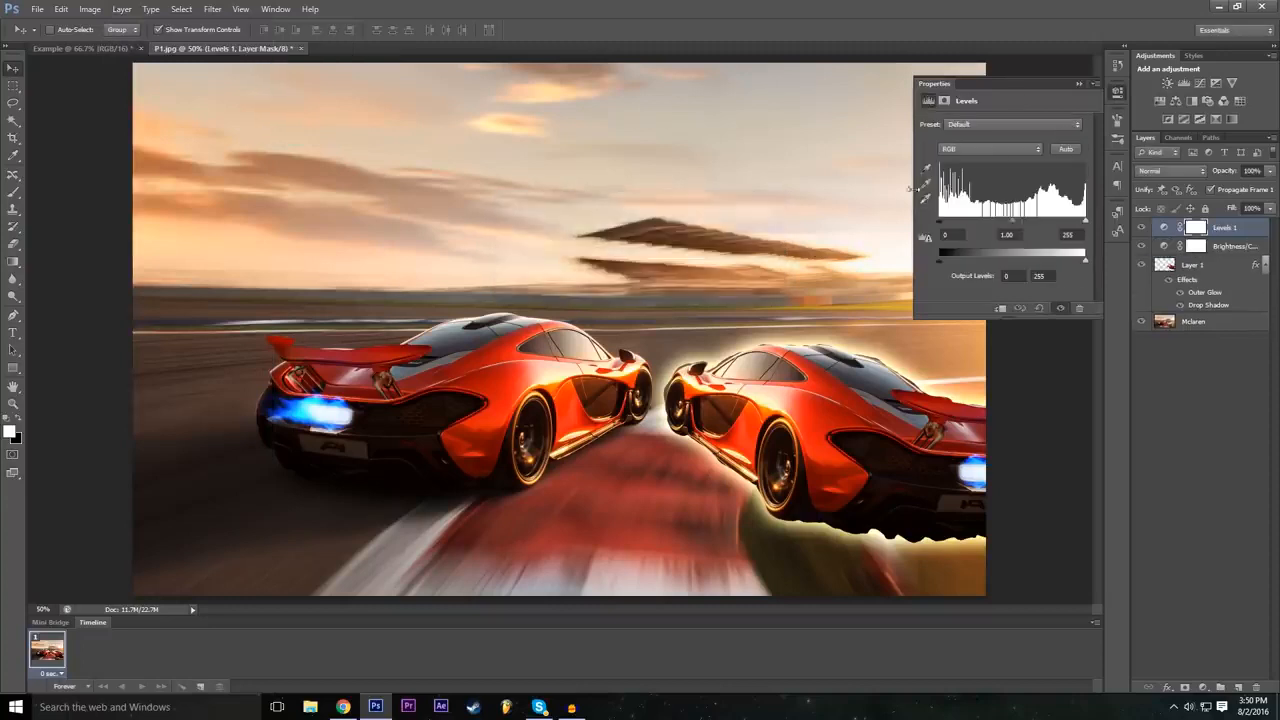
Try the Darker, Increase Contrast 1, Midtones Darker and Midtones Brighter presets on the Levels adjustment layer.
{"action": "left_click", "coordinate": [973, 125]}
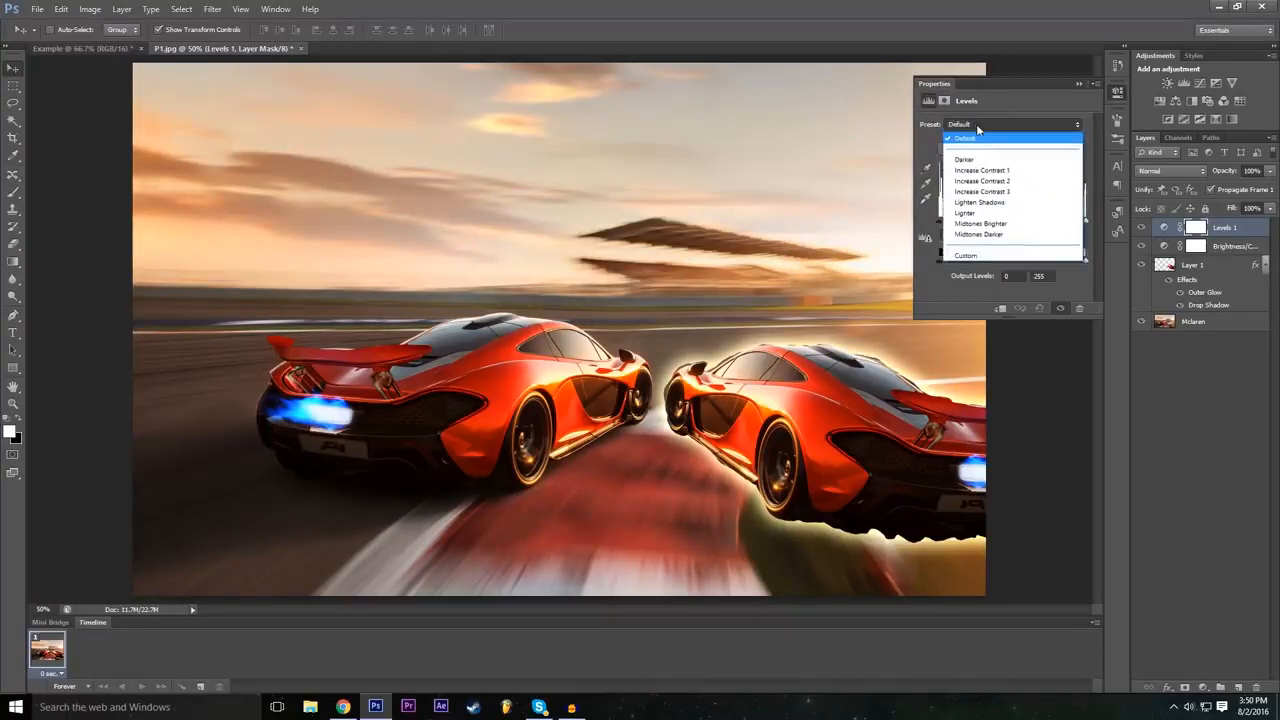
{"action": "left_click", "coordinate": [981, 127]}
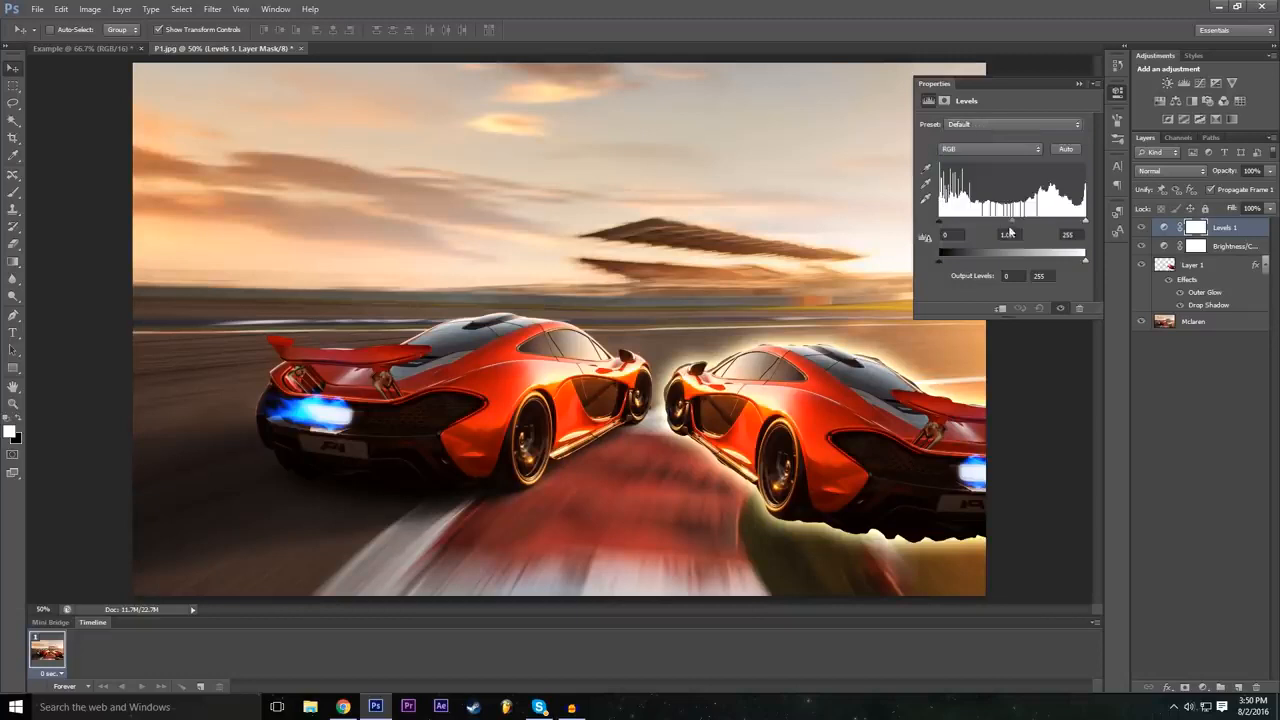
{"action": "left_click", "coordinate": [973, 130]}
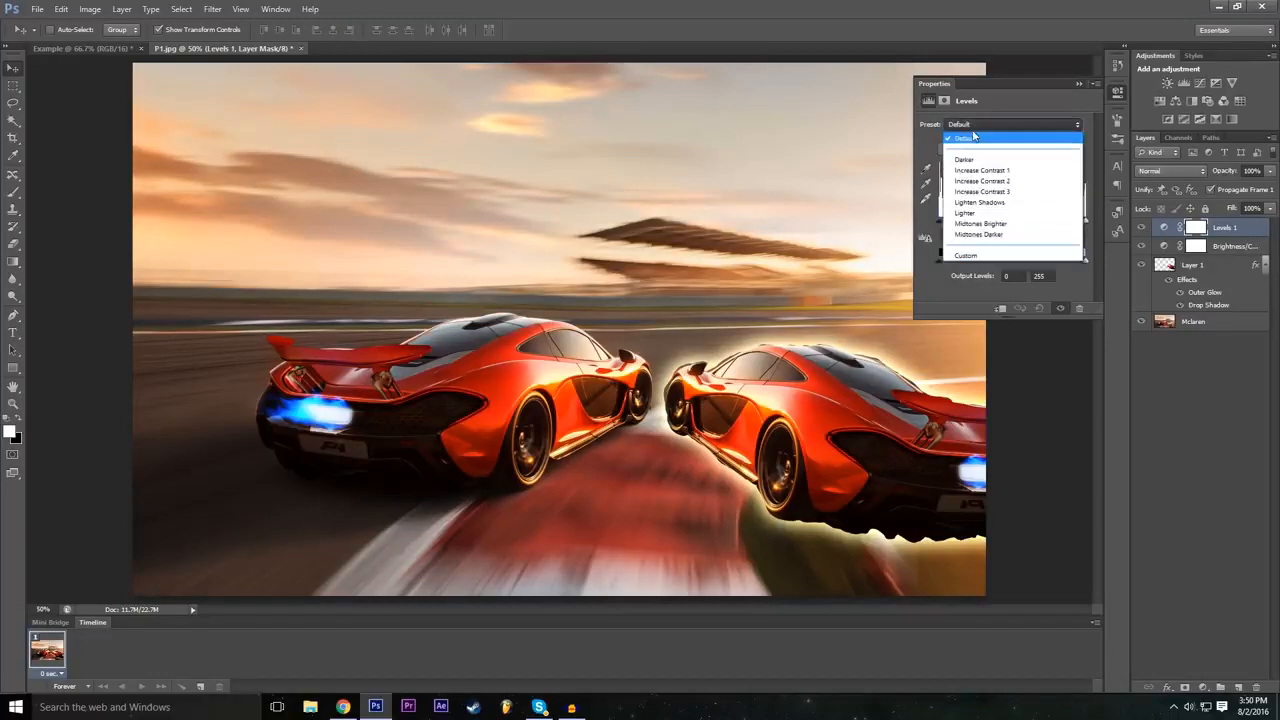
{"action": "left_click", "coordinate": [975, 160]}
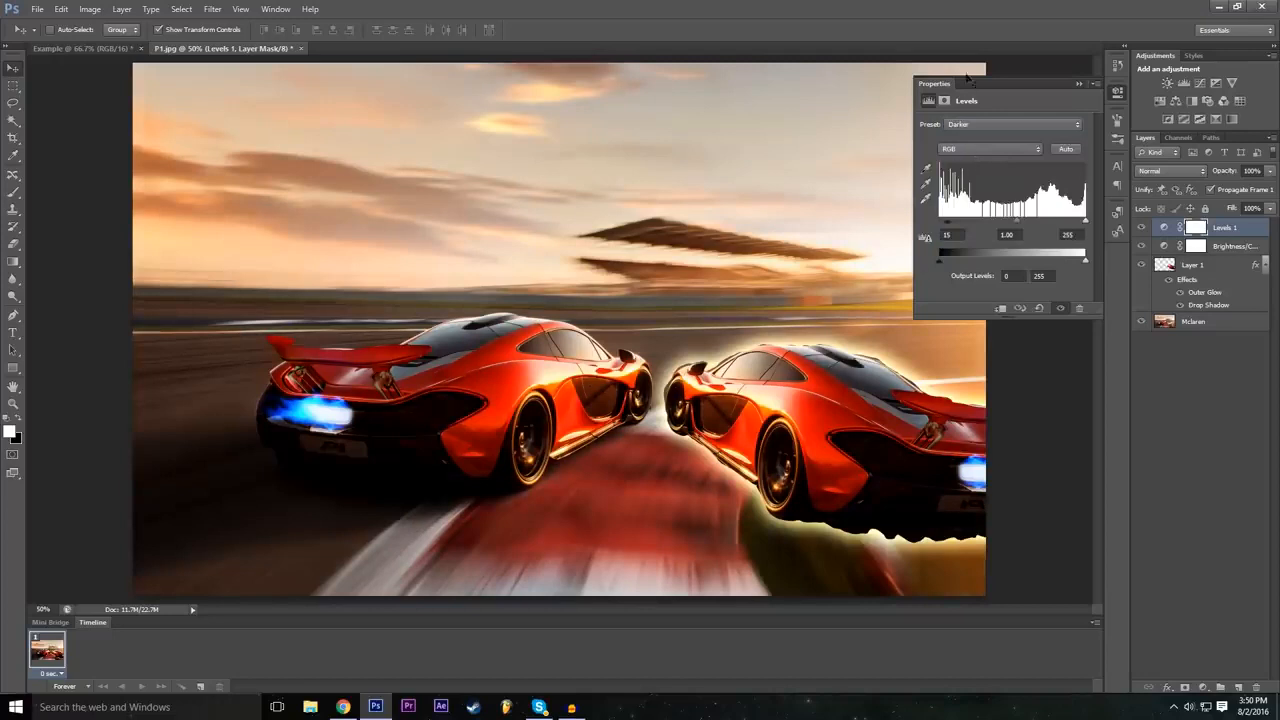
{"action": "left_click", "coordinate": [990, 134]}
{"action": "left_click", "coordinate": [1000, 172]}
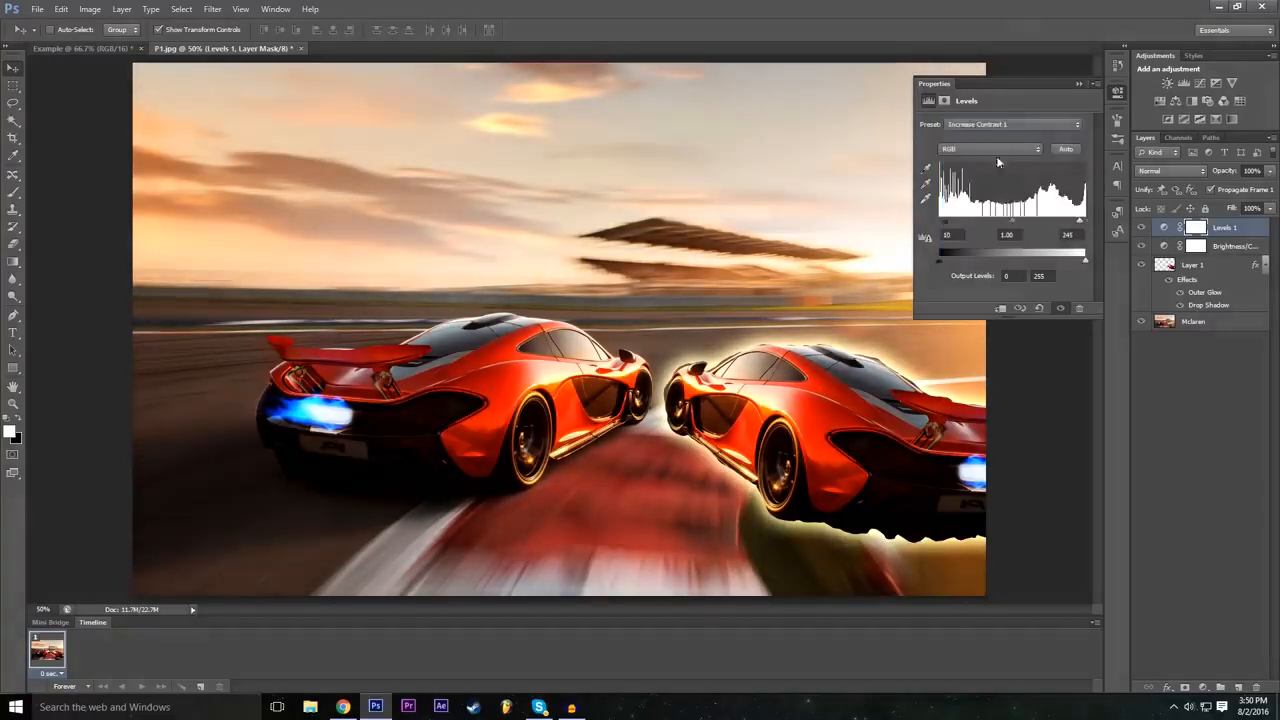
{"action": "left_click", "coordinate": [997, 124]}
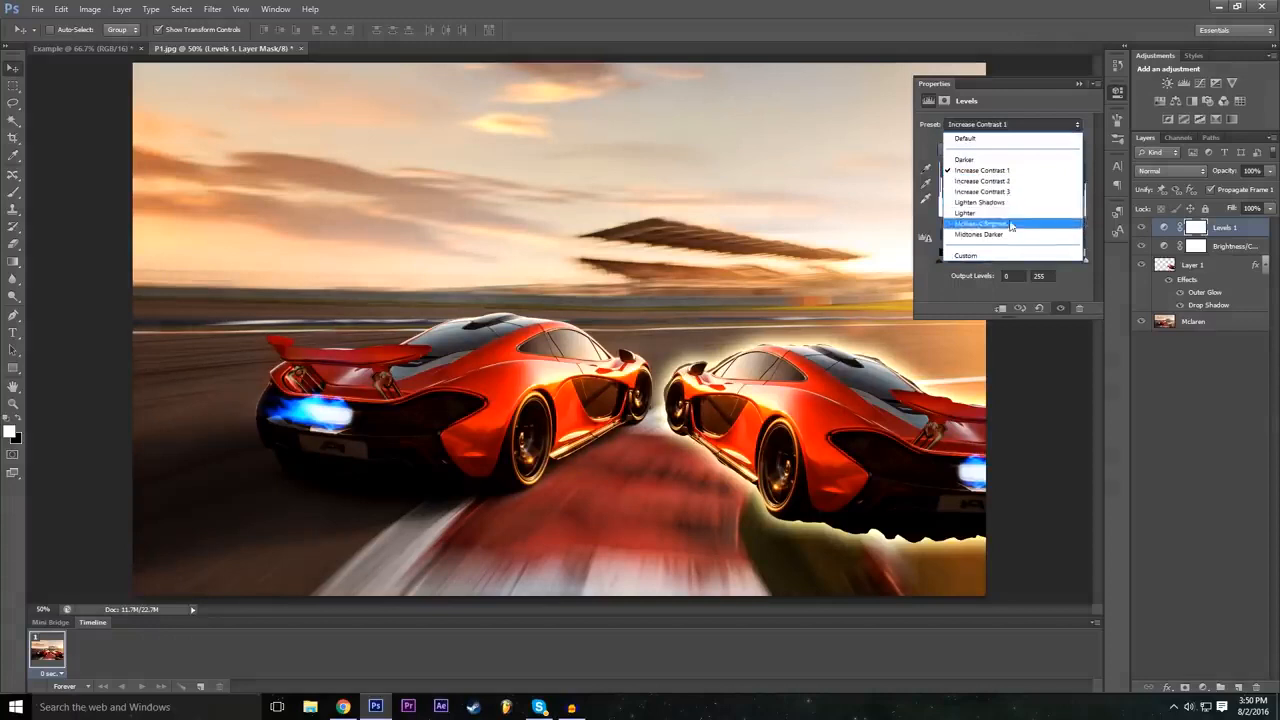
{"action": "left_click", "coordinate": [1005, 220]}
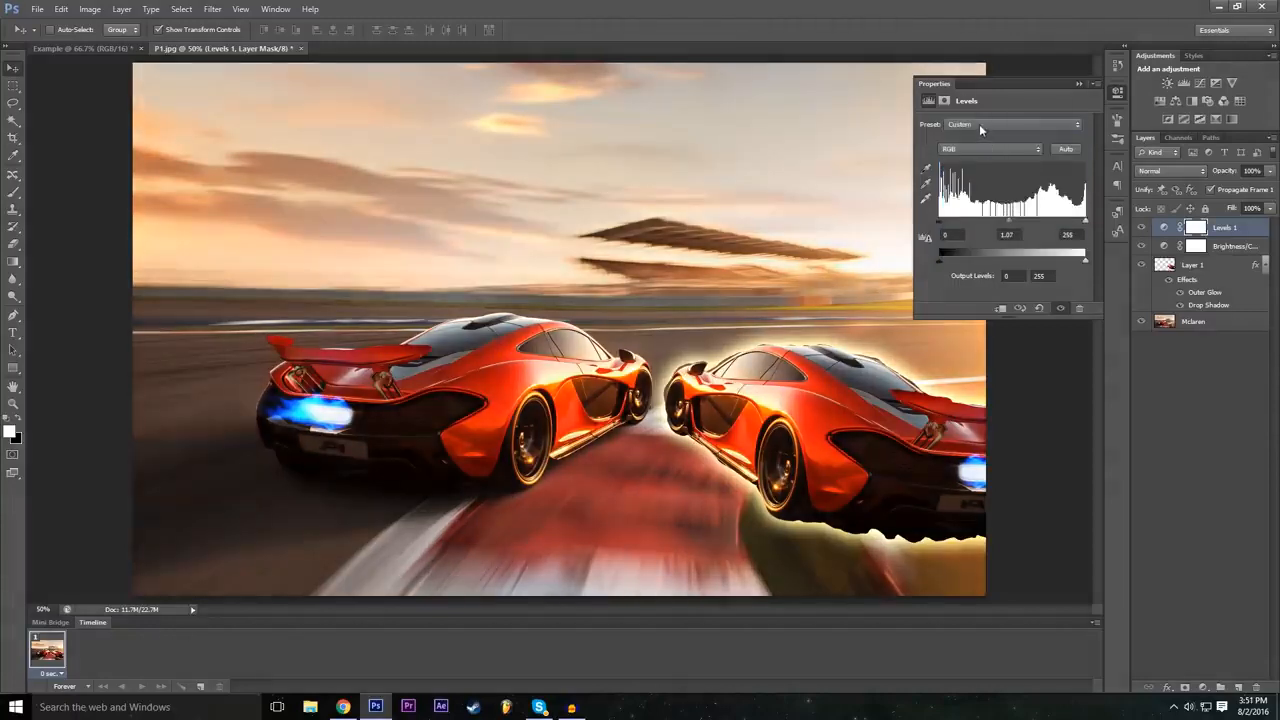
{"action": "left_click", "coordinate": [979, 124]}
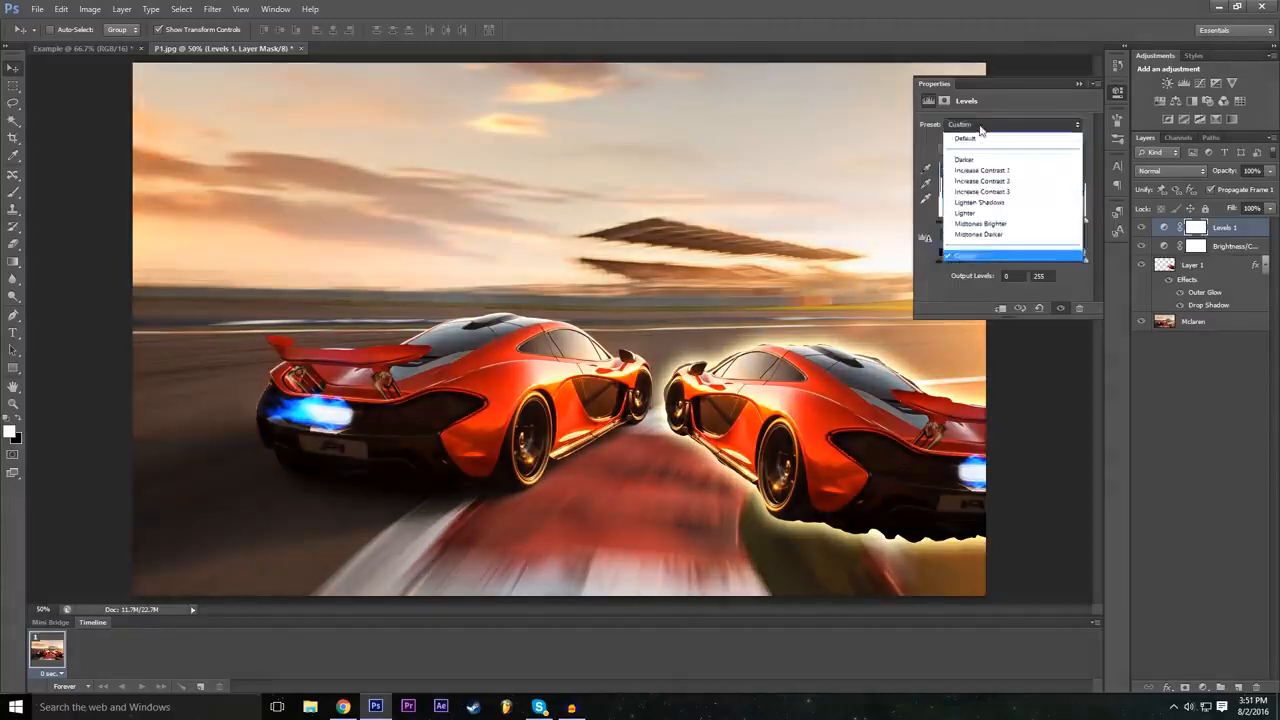
{"action": "left_click", "coordinate": [999, 235]}
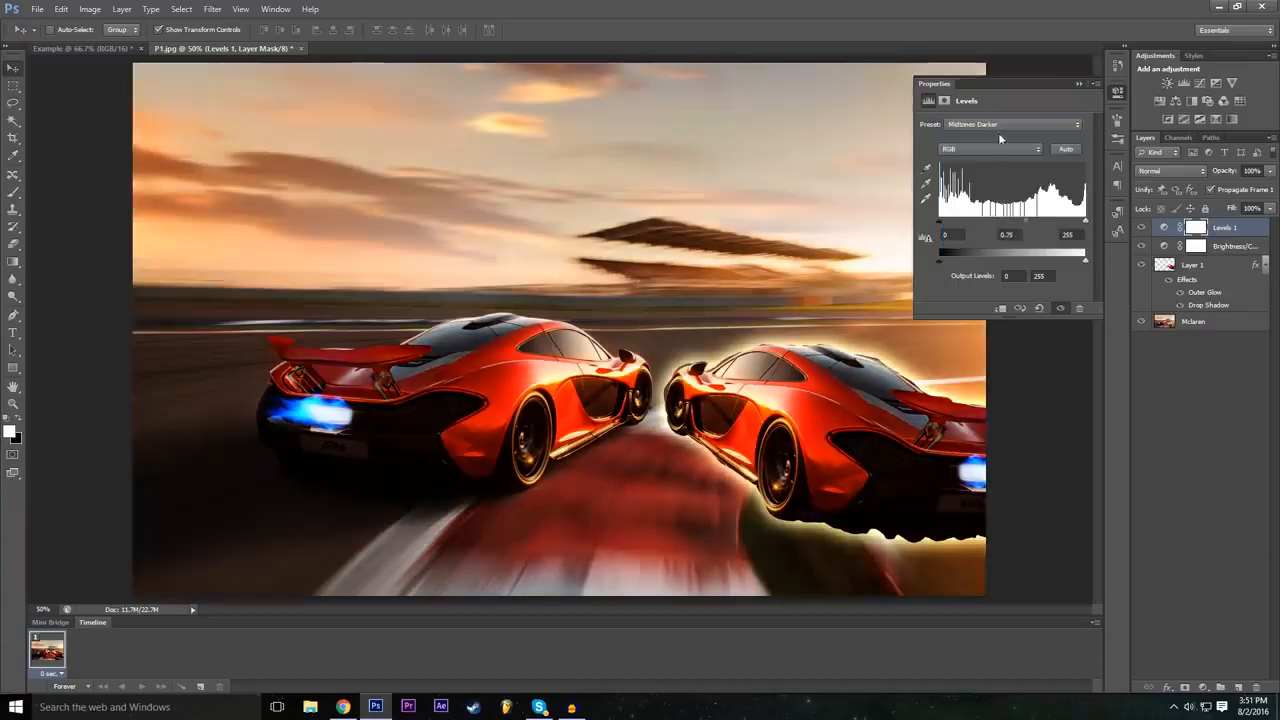
{"action": "left_click", "coordinate": [997, 126]}
{"action": "left_click", "coordinate": [982, 223]}
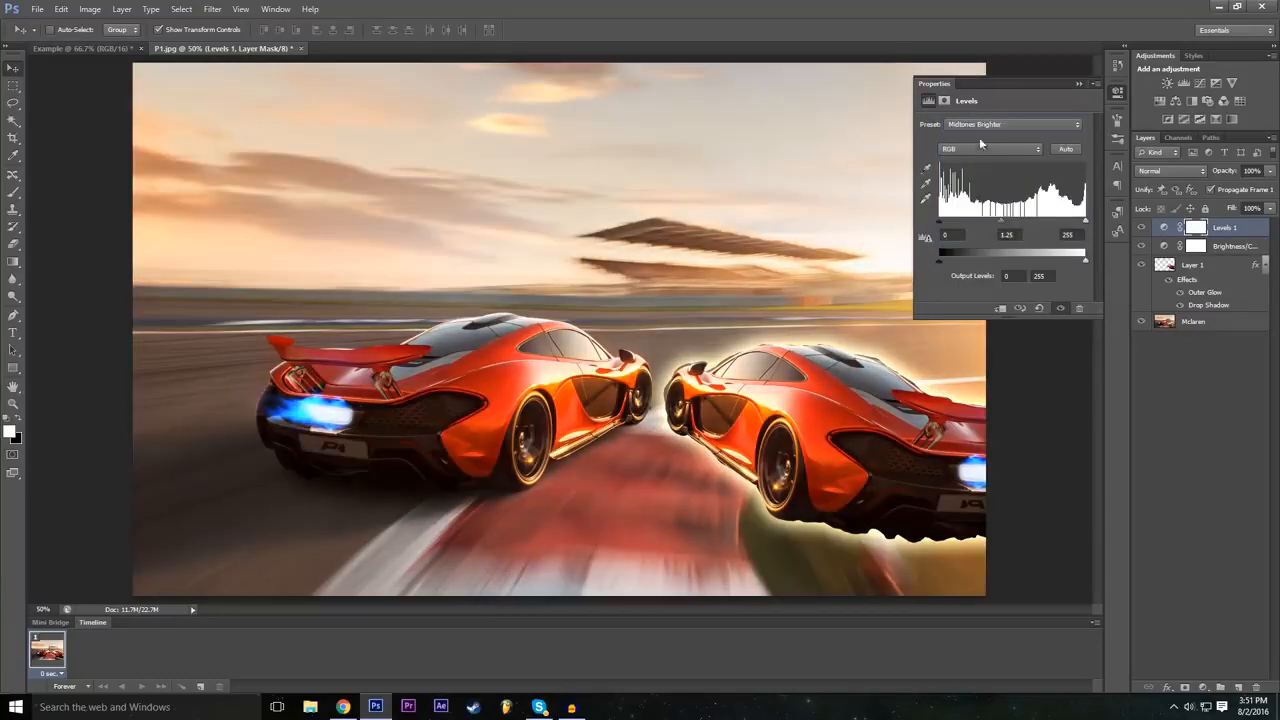
Try further Levels presets, including Increase Contrast 3 and Darker, on the adjustment layer.
{"action": "left_click", "coordinate": [992, 124]}
{"action": "left_click", "coordinate": [988, 203]}
{"action": "left_click", "coordinate": [999, 124]}
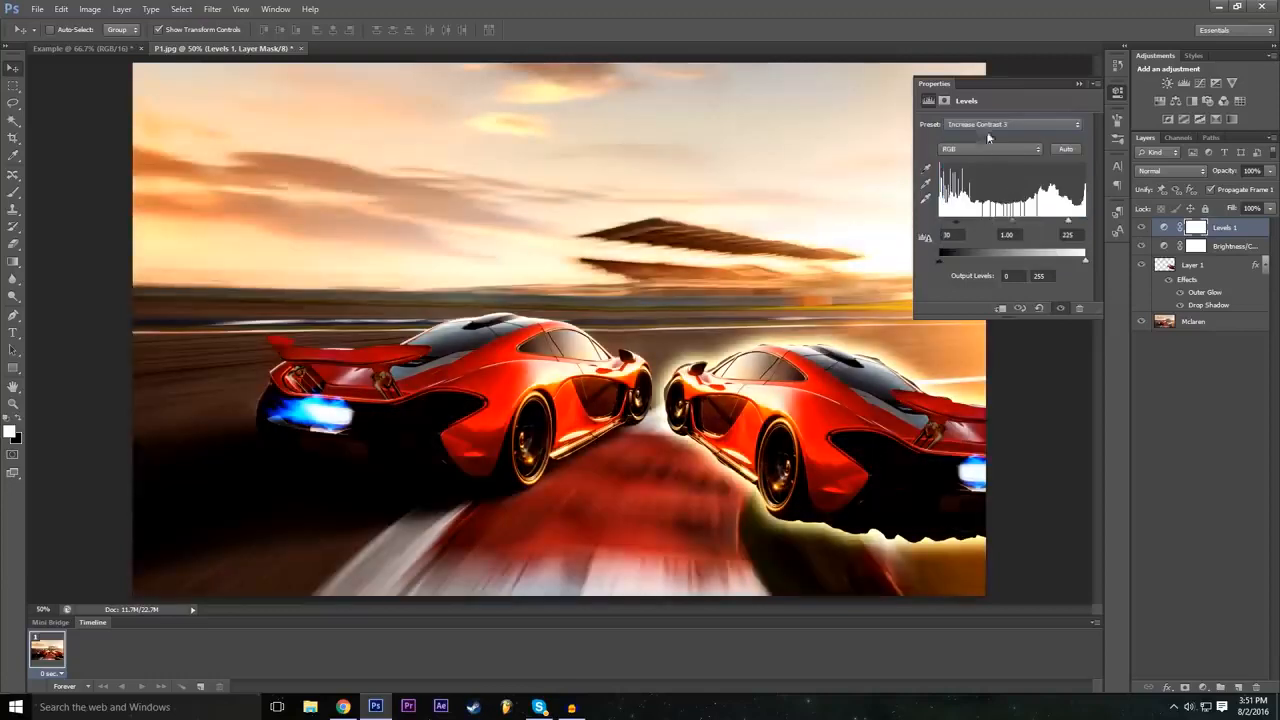
{"action": "left_click", "coordinate": [990, 124]}
{"action": "left_click", "coordinate": [997, 185]}
{"action": "left_click", "coordinate": [995, 123]}
{"action": "left_click", "coordinate": [996, 150]}
{"action": "left_click", "coordinate": [986, 122]}
{"action": "left_click", "coordinate": [985, 149]}
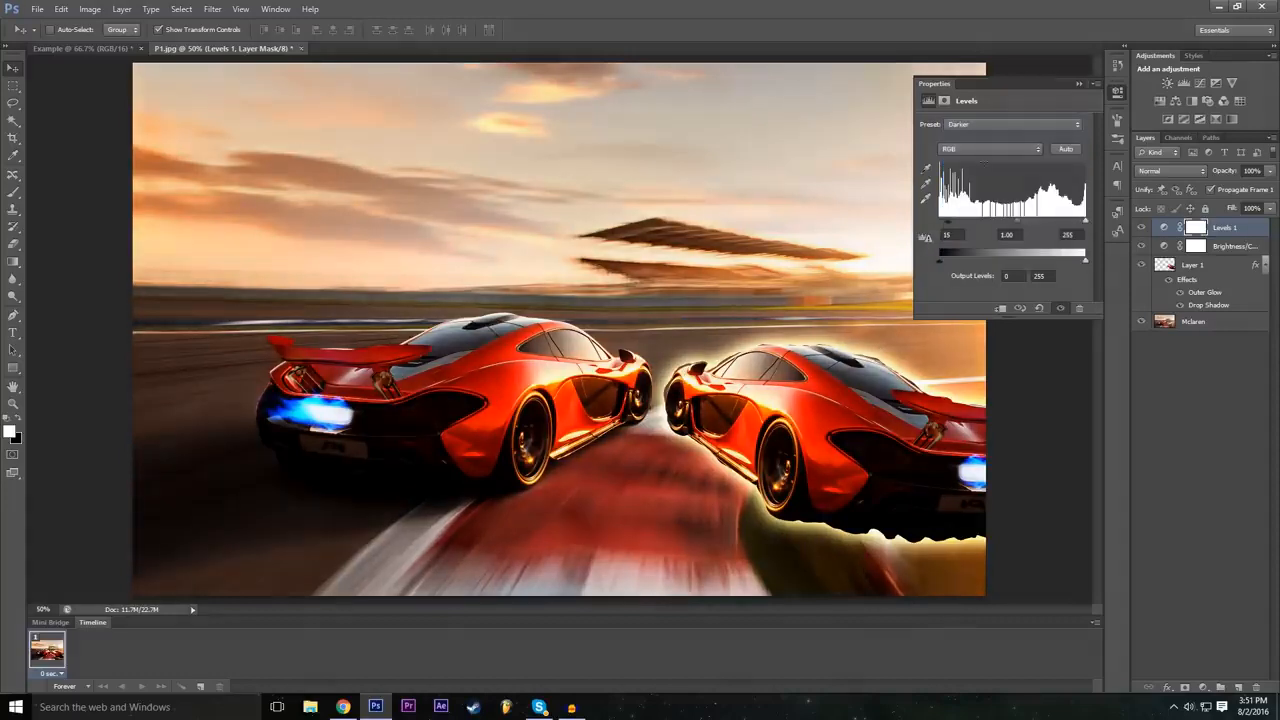
Compare the Midtones Brighter preset, then settle on Midtones Darker for the Levels adjustment layer and collapse its properties.
{"action": "left_click", "coordinate": [987, 124]}
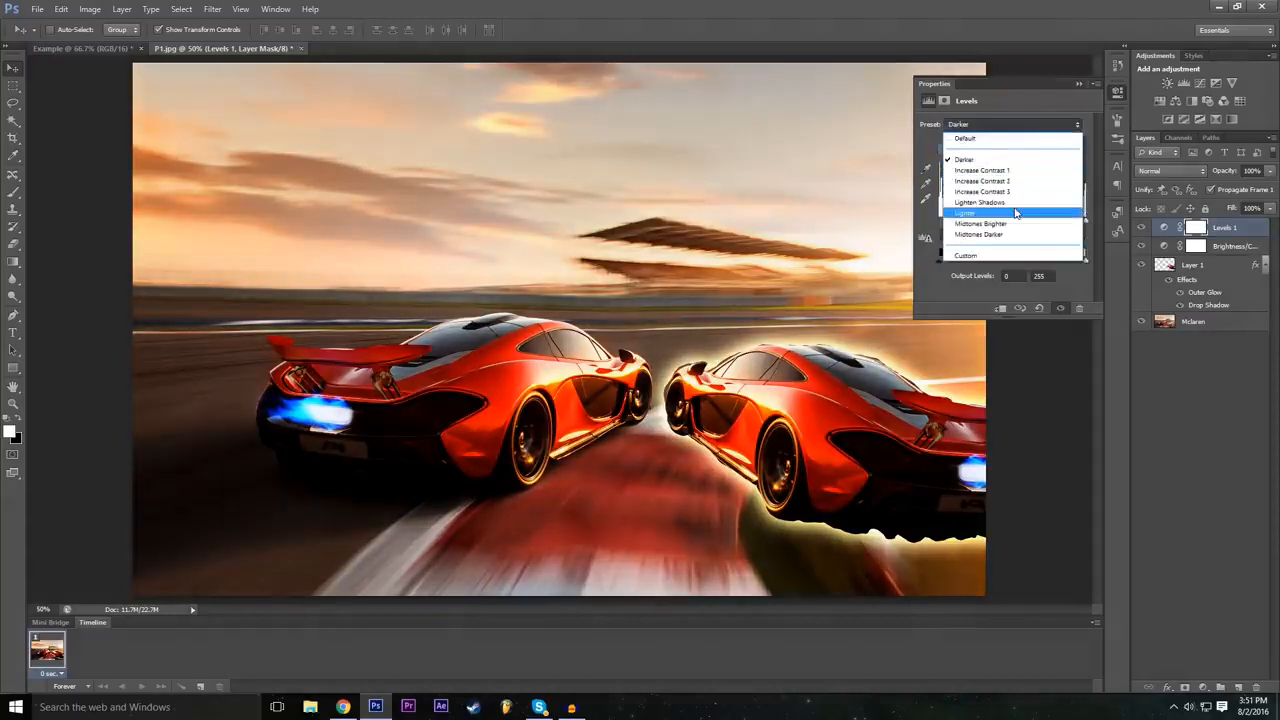
{"action": "left_click", "coordinate": [993, 231]}
{"action": "left_click", "coordinate": [1008, 123]}
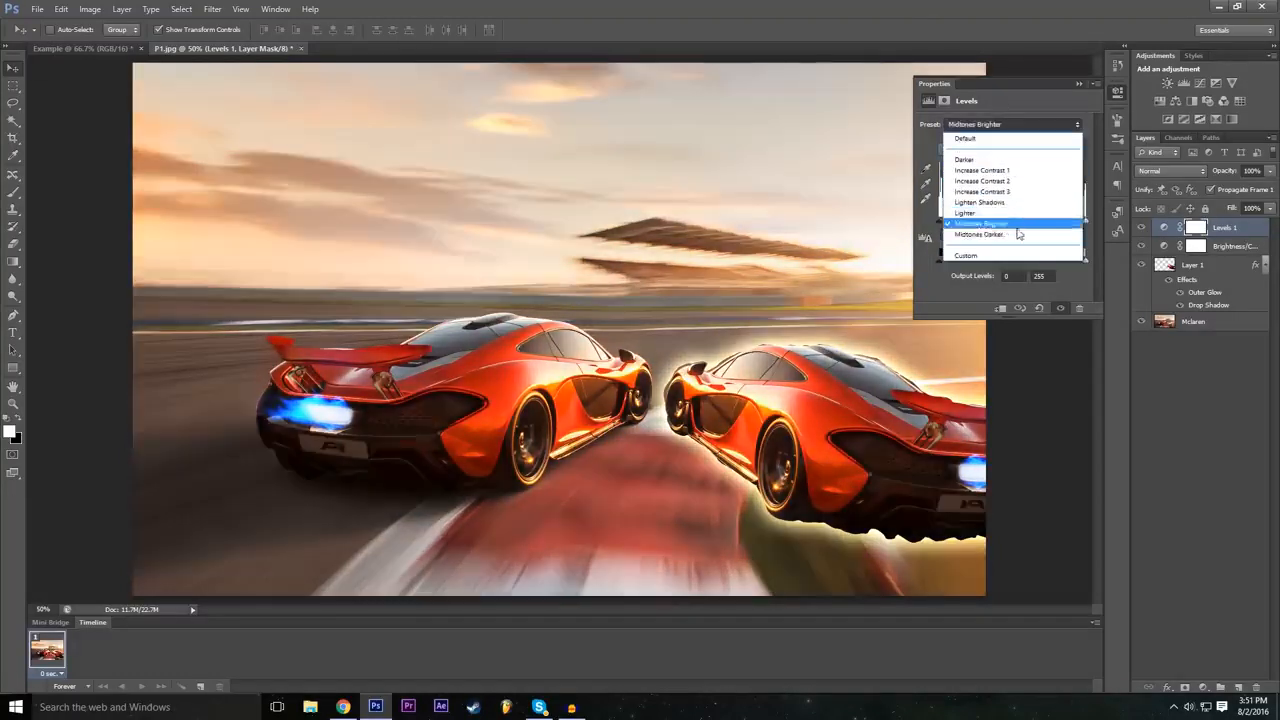
{"action": "left_click", "coordinate": [1016, 238]}
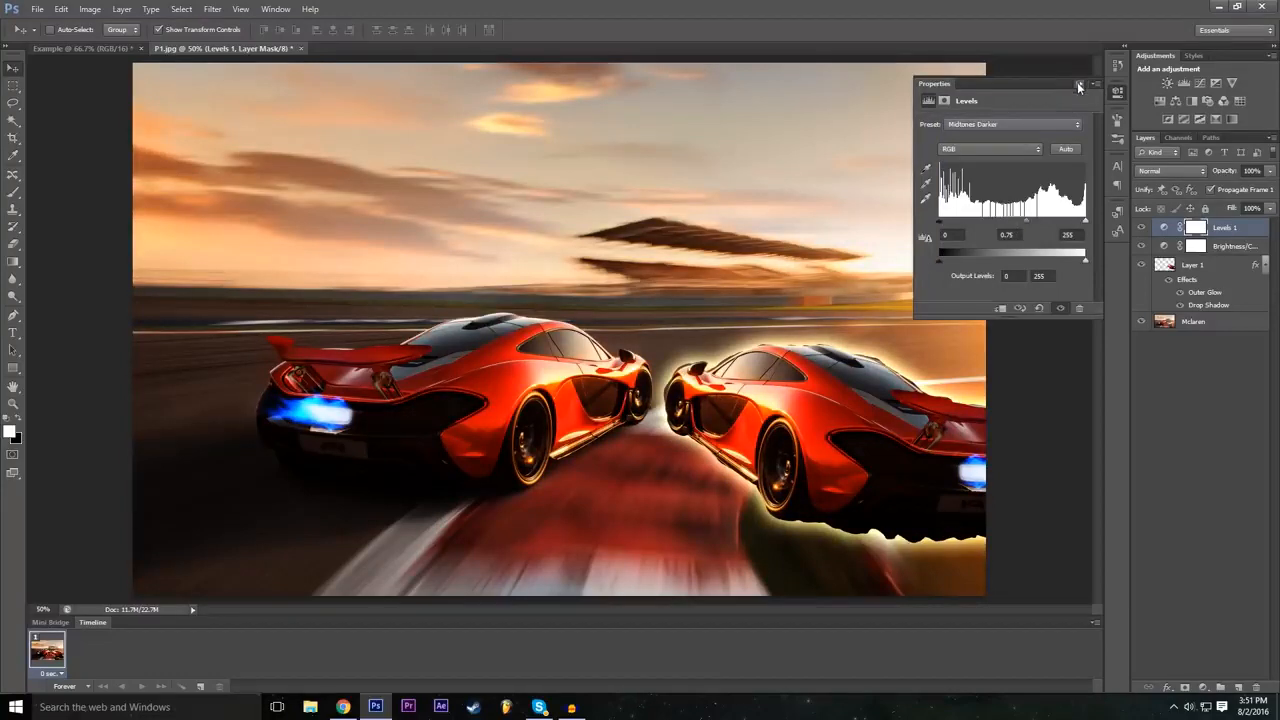
{"action": "left_click", "coordinate": [1078, 85]}
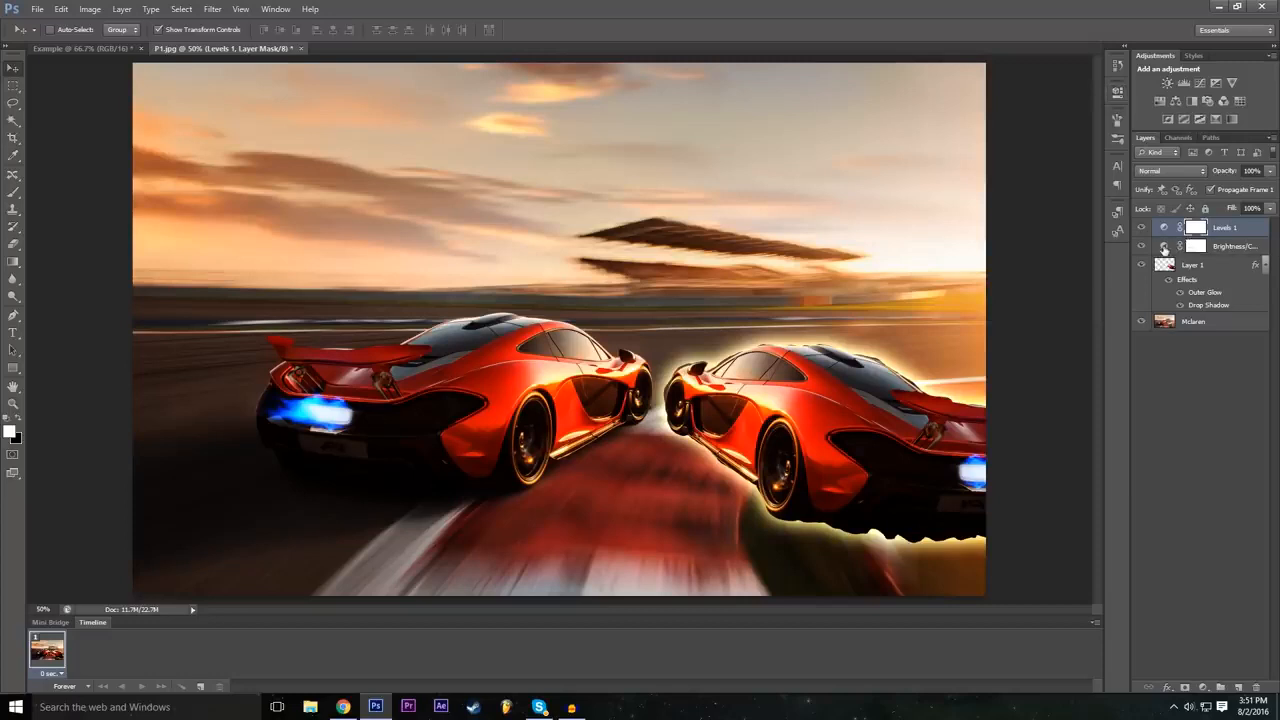
Reopen the Brightness/Contrast adjustment layer's properties and raise its brightness to 57.
{"action": "double_click", "coordinate": [1164, 249]}
{"action": "left_click_drag", "start_coordinate": [1001, 156], "coordinate": [1035, 170]}
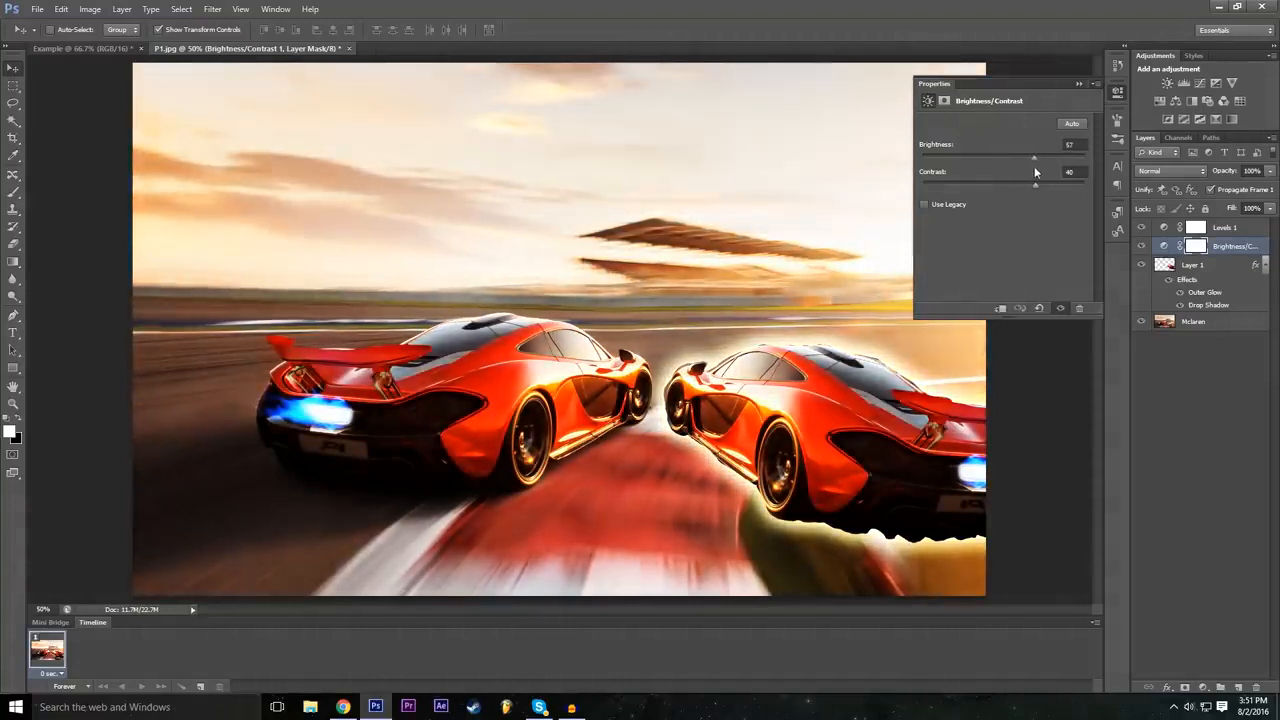
{"action": "left_click", "coordinate": [1079, 84]}
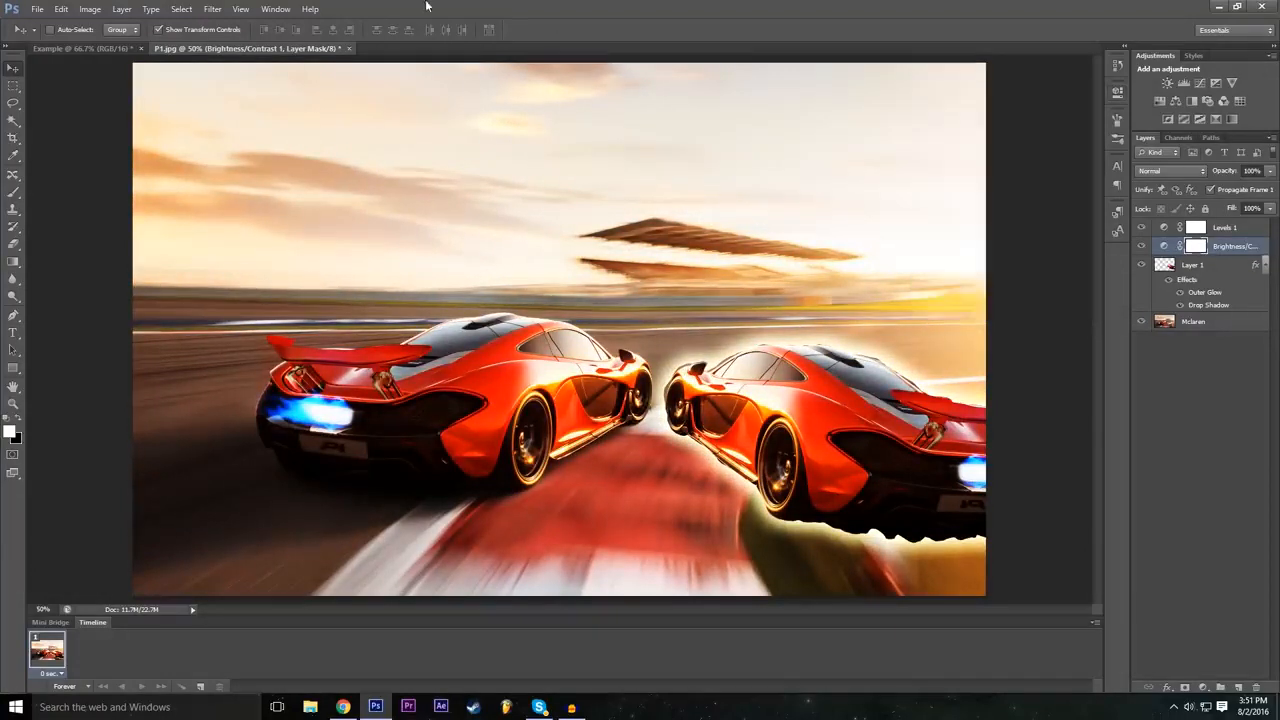
Create an Exposure adjustment layer directly above the Brightness/Contrast layer, keeping the default name and options.
{"action": "left_click", "coordinate": [212, 8]}
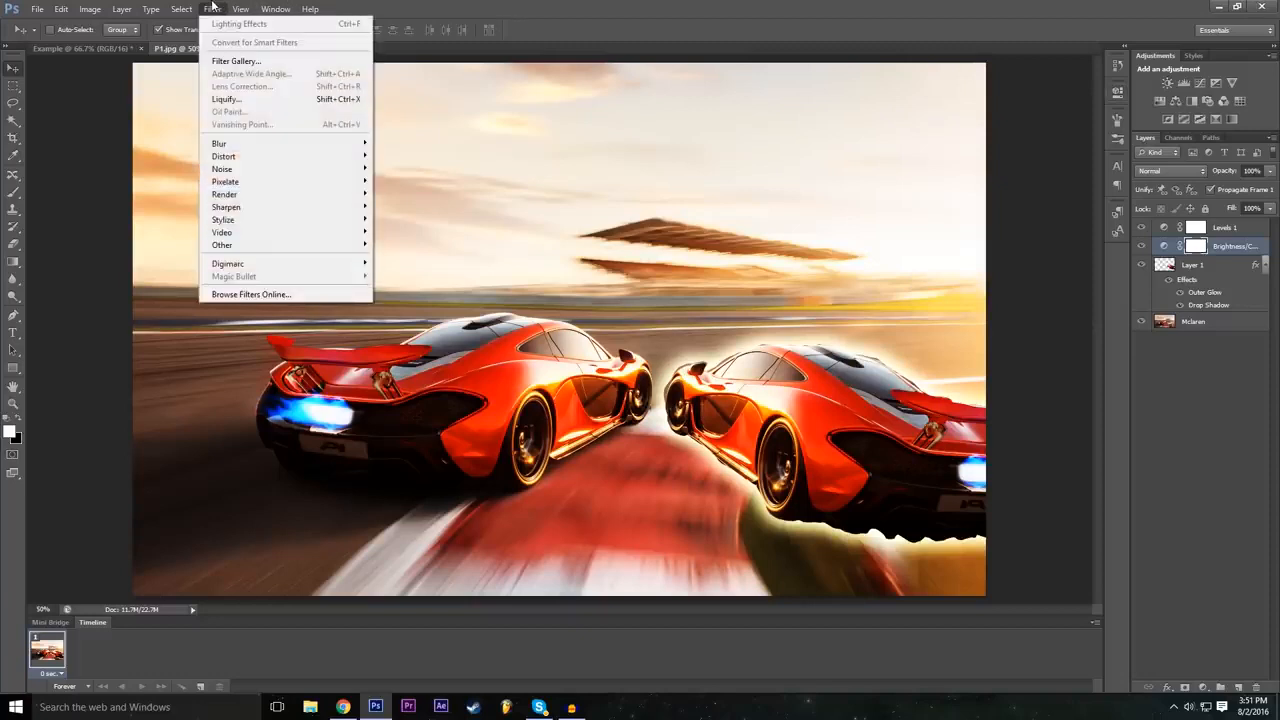
{"action": "mouse_move", "coordinate": [121, 8]}
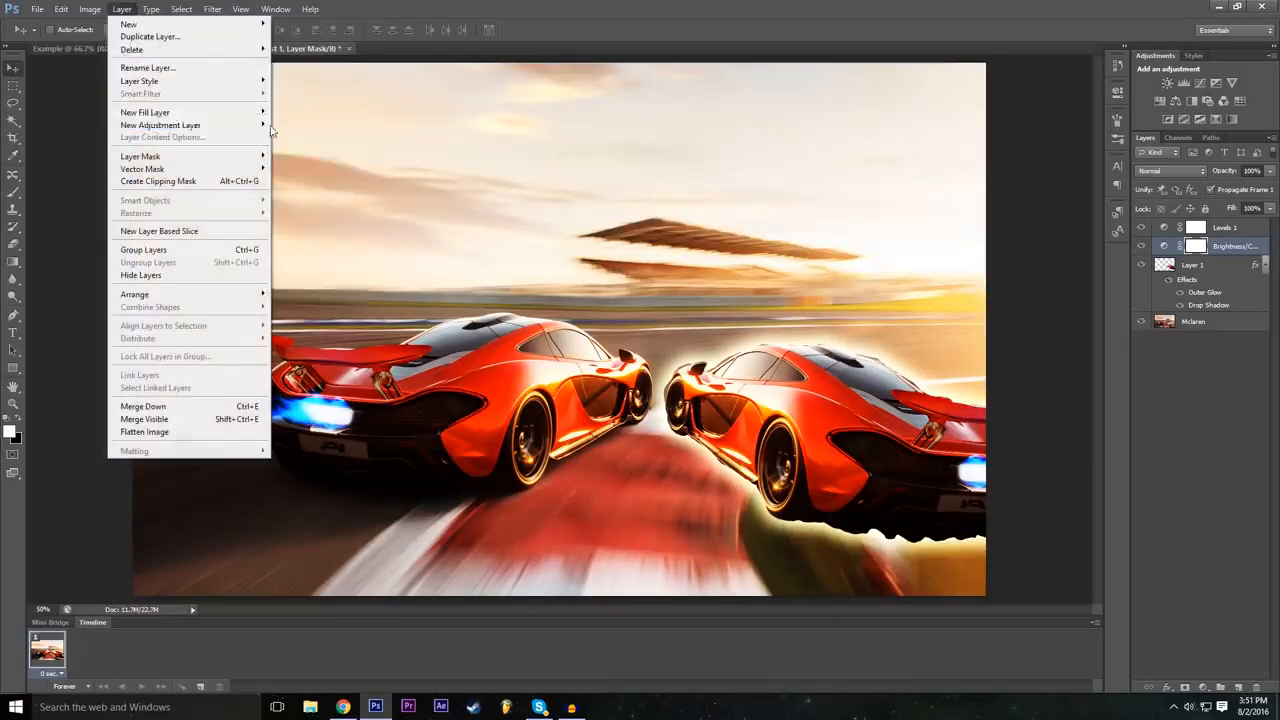
{"action": "mouse_move", "coordinate": [240, 125]}
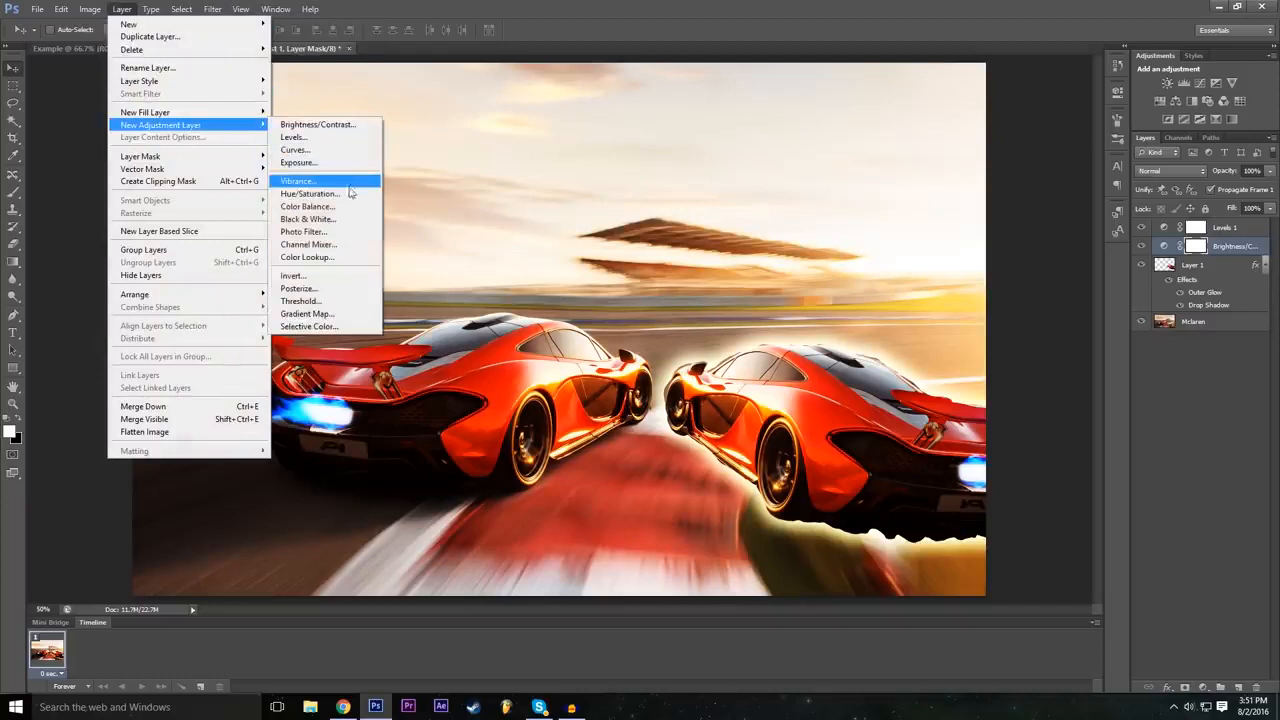
{"action": "left_click", "coordinate": [305, 162]}
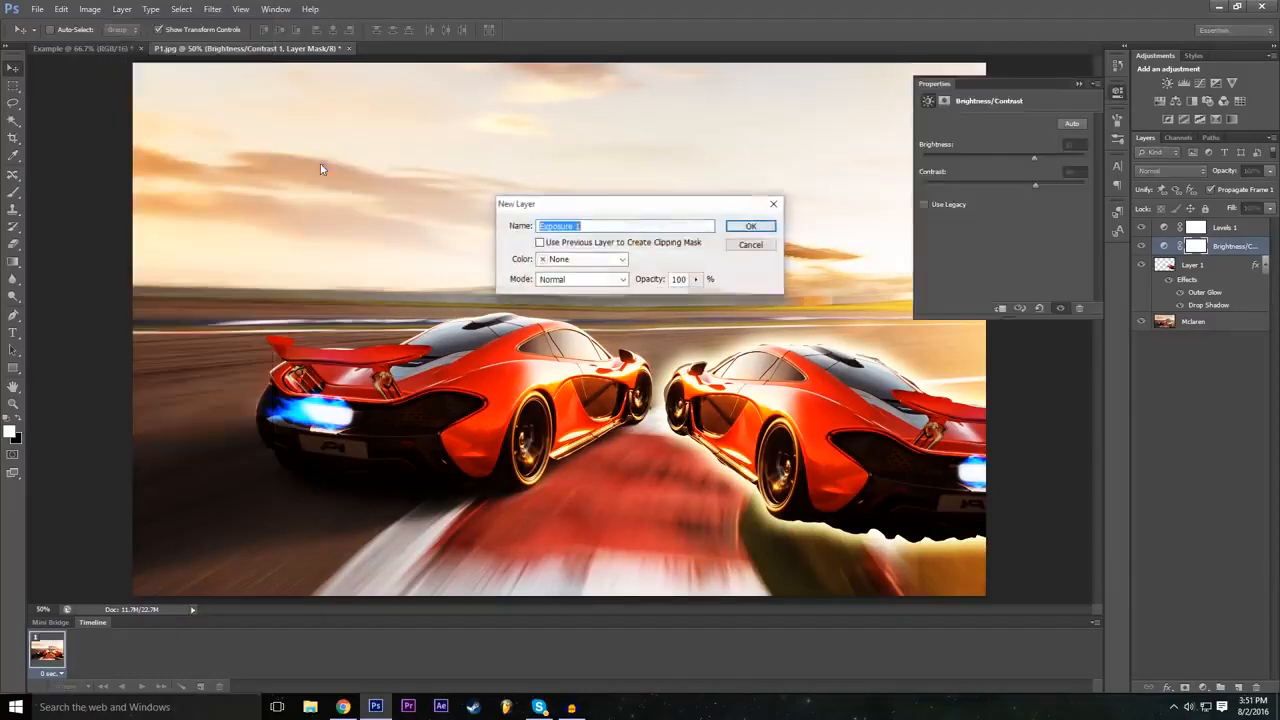
{"action": "left_click", "coordinate": [750, 226]}
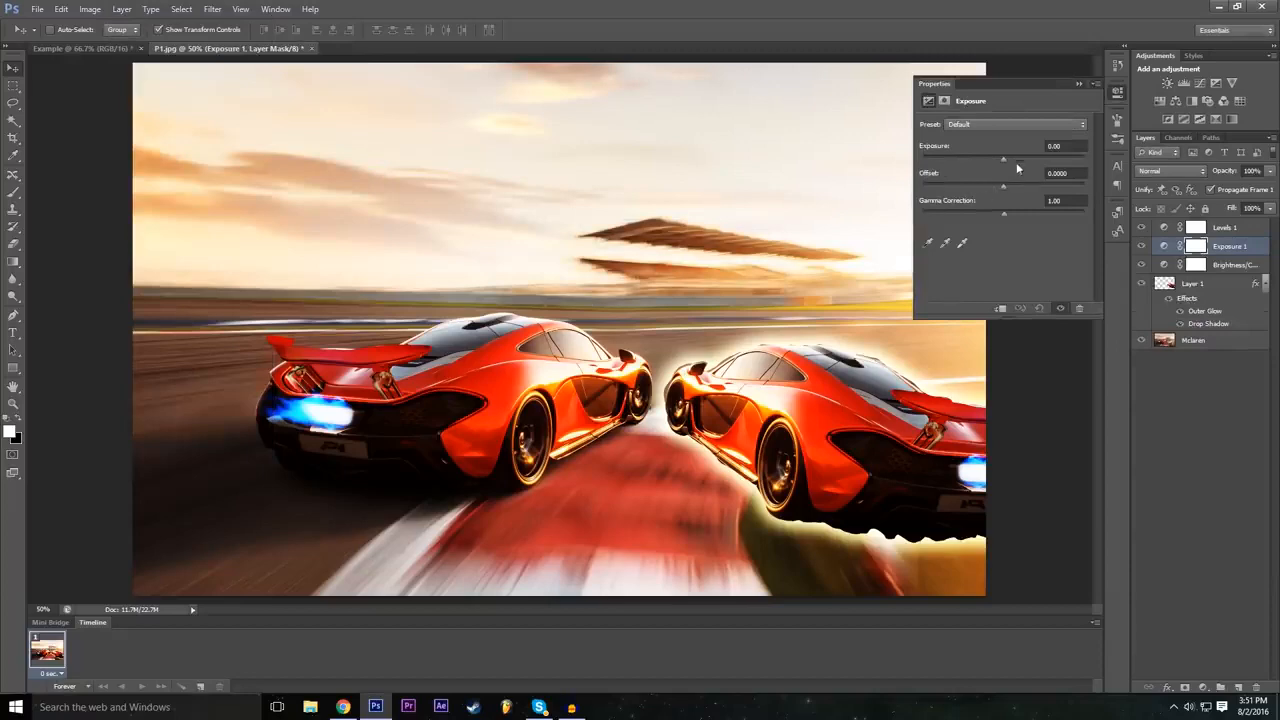
Set the Exposure adjustment layer to exposure -0.22, offset +0.0207 and gamma correction 0.78.
{"action": "left_click_drag", "start_coordinate": [1006, 158], "coordinate": [1006, 189]}
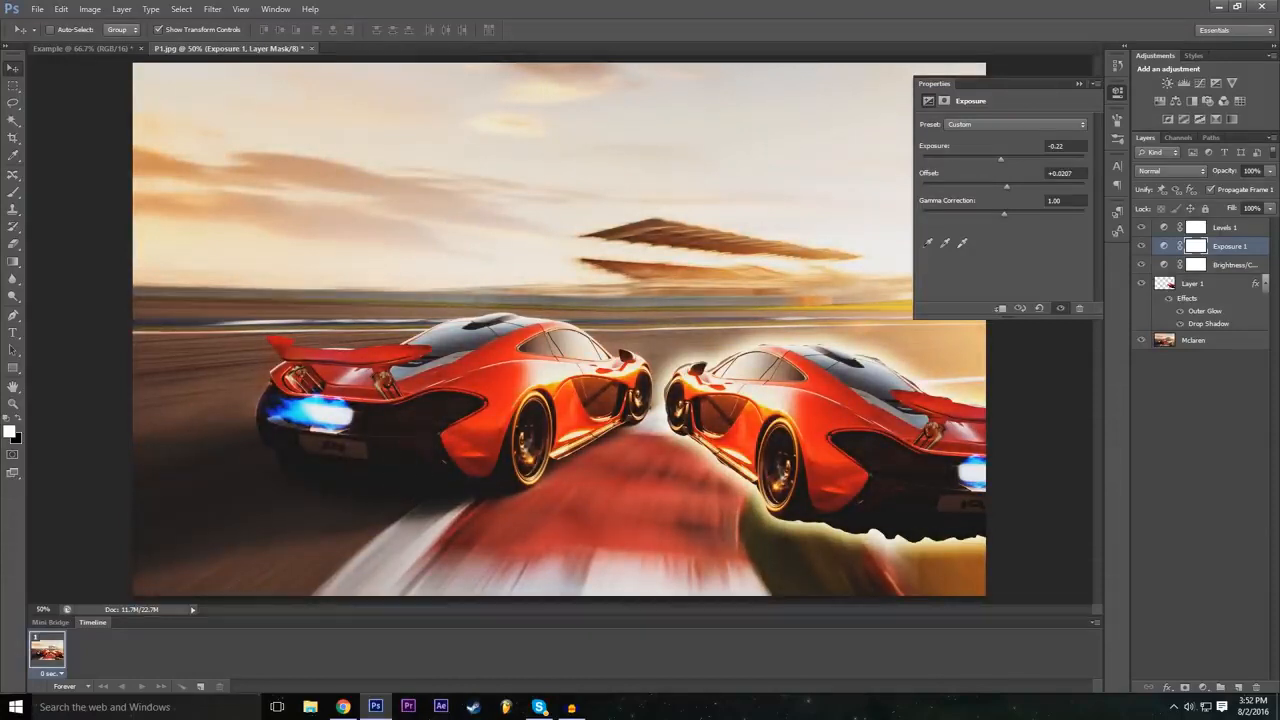
{"action": "mouse_move", "coordinate": [997, 216]}
{"action": "left_mouse_down"}
{"action": "mouse_move", "coordinate": [1026, 211]}
{"action": "mouse_move", "coordinate": [1016, 217]}
{"action": "left_mouse_up"}
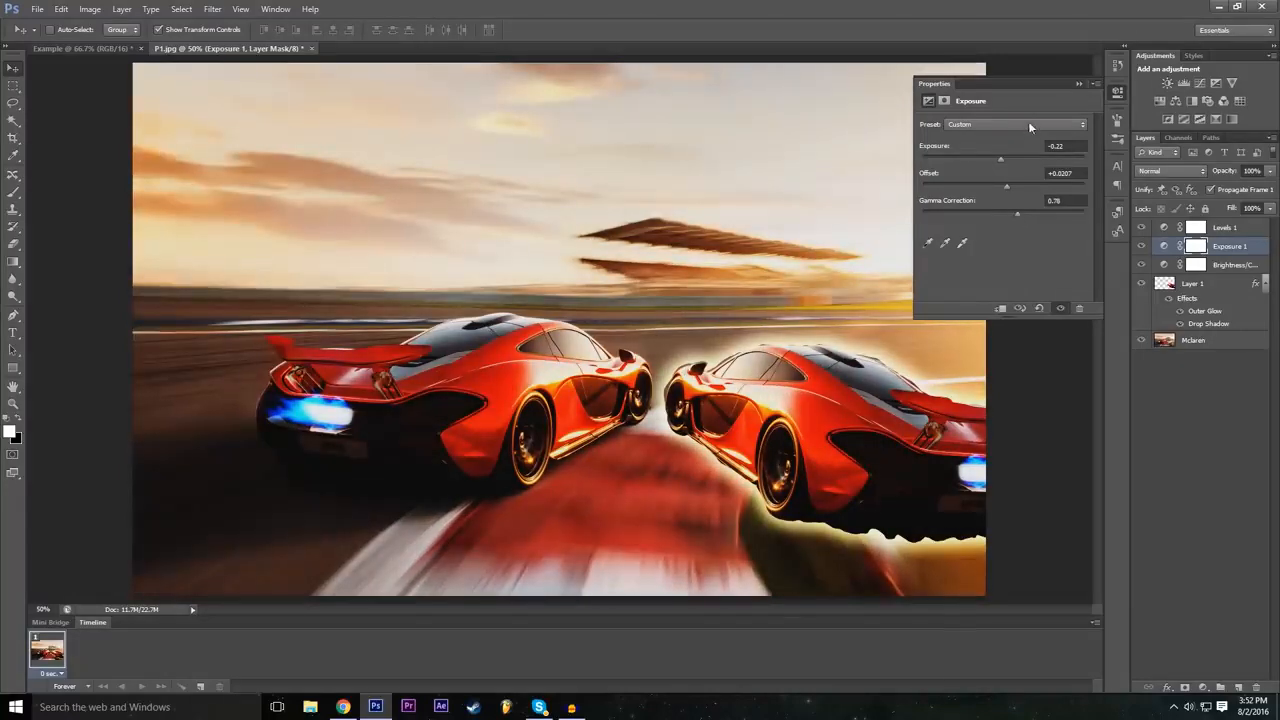
{"action": "left_click", "coordinate": [1077, 84]}
Hide the Levels, Exposure and Brightness/Contrast layers together and show them again to compare the image before and after.
{"action": "left_click_drag", "start_coordinate": [1141, 228], "coordinate": [1146, 275]}
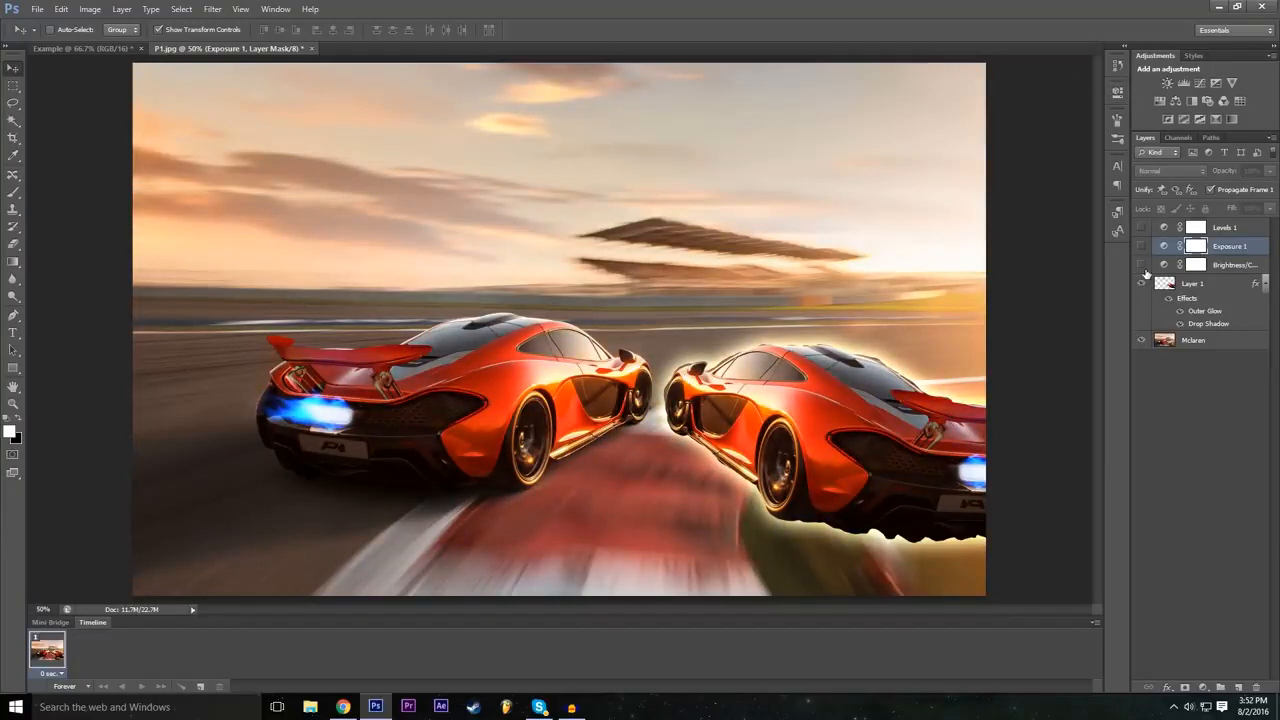
{"action": "left_click_drag", "start_coordinate": [1142, 264], "coordinate": [1139, 237]}
{"action": "left_click", "coordinate": [1141, 228]}
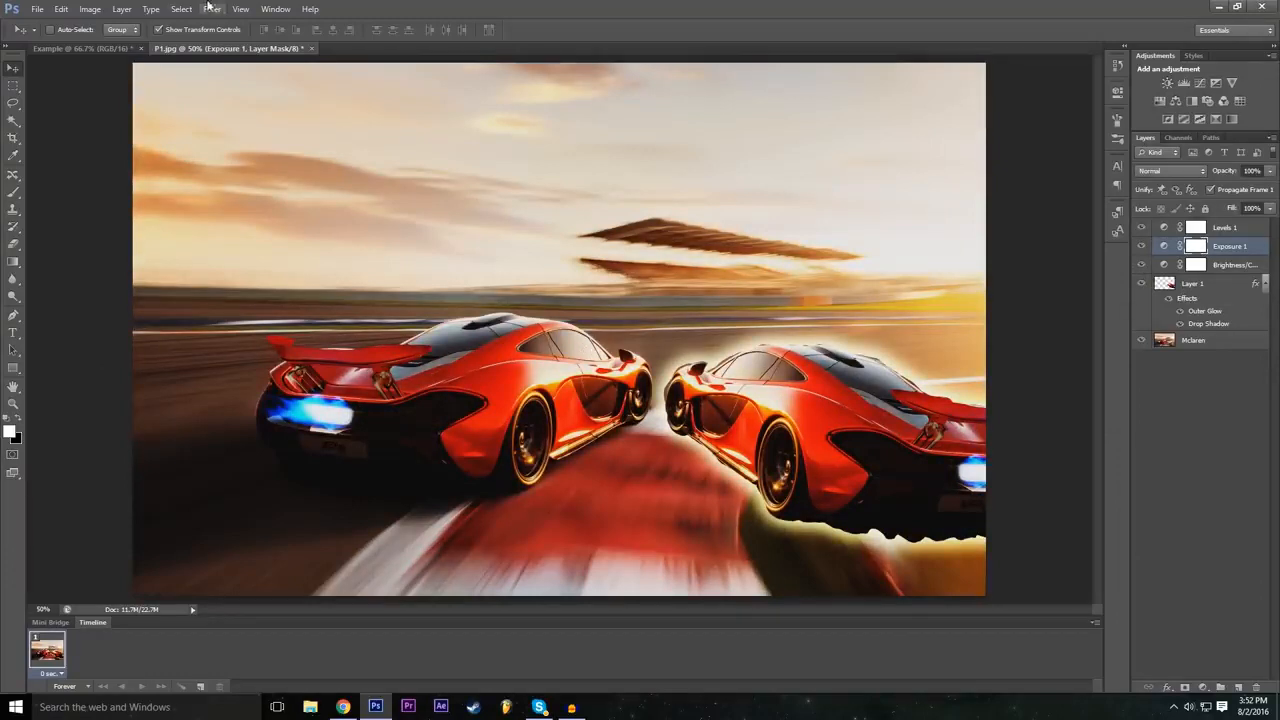
Create a Color Lookup adjustment layer directly above the Exposure layer, keeping the default name and options.
{"action": "left_click", "coordinate": [118, 9]}
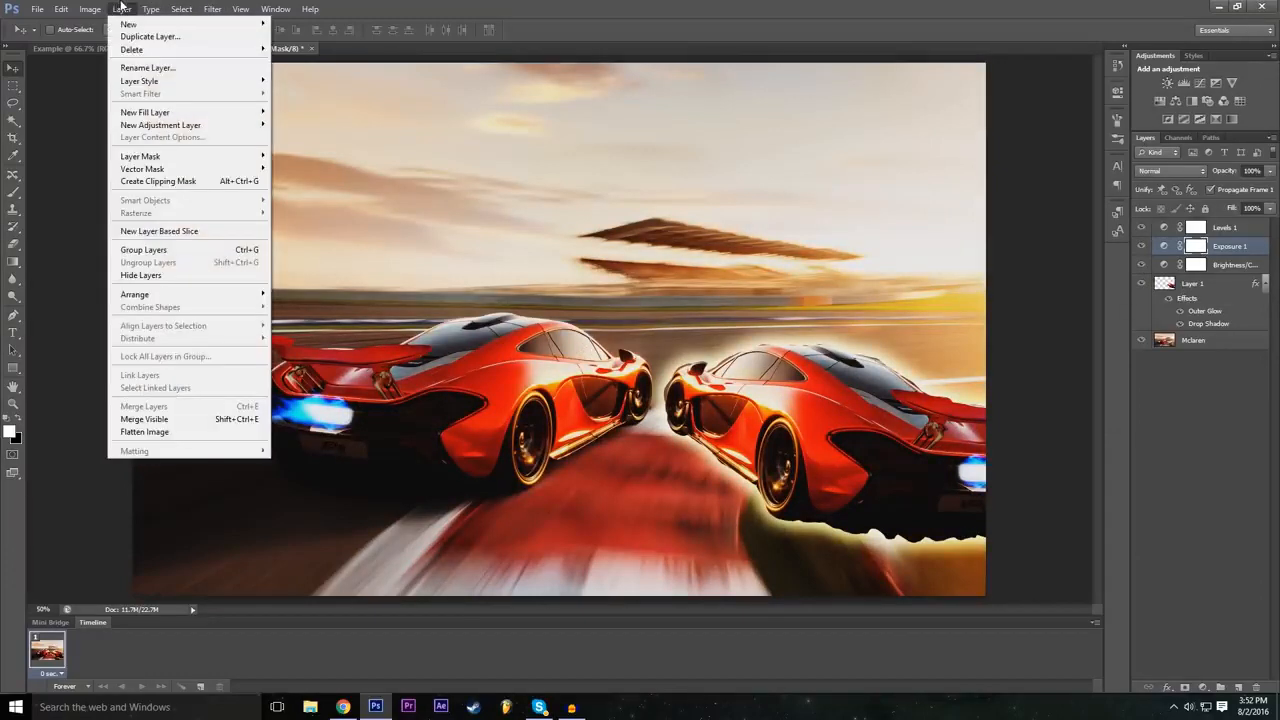
{"action": "mouse_move", "coordinate": [107, 6]}
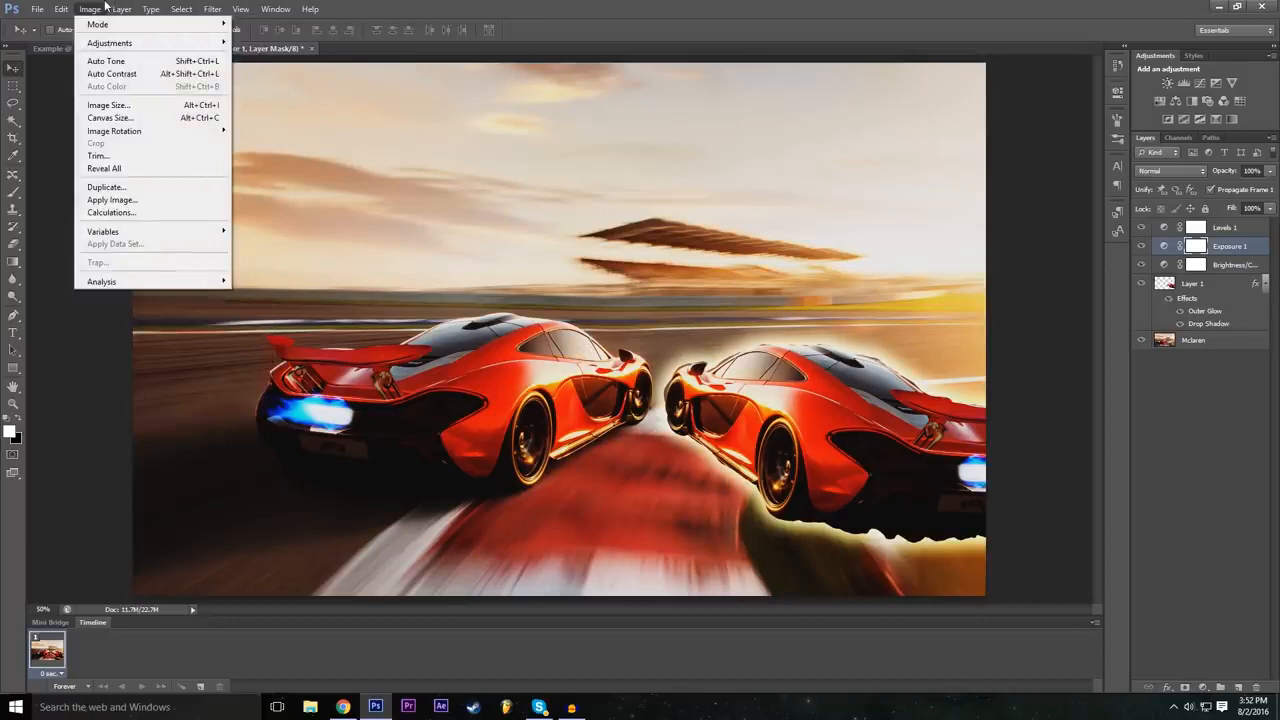
{"action": "mouse_move", "coordinate": [155, 6]}
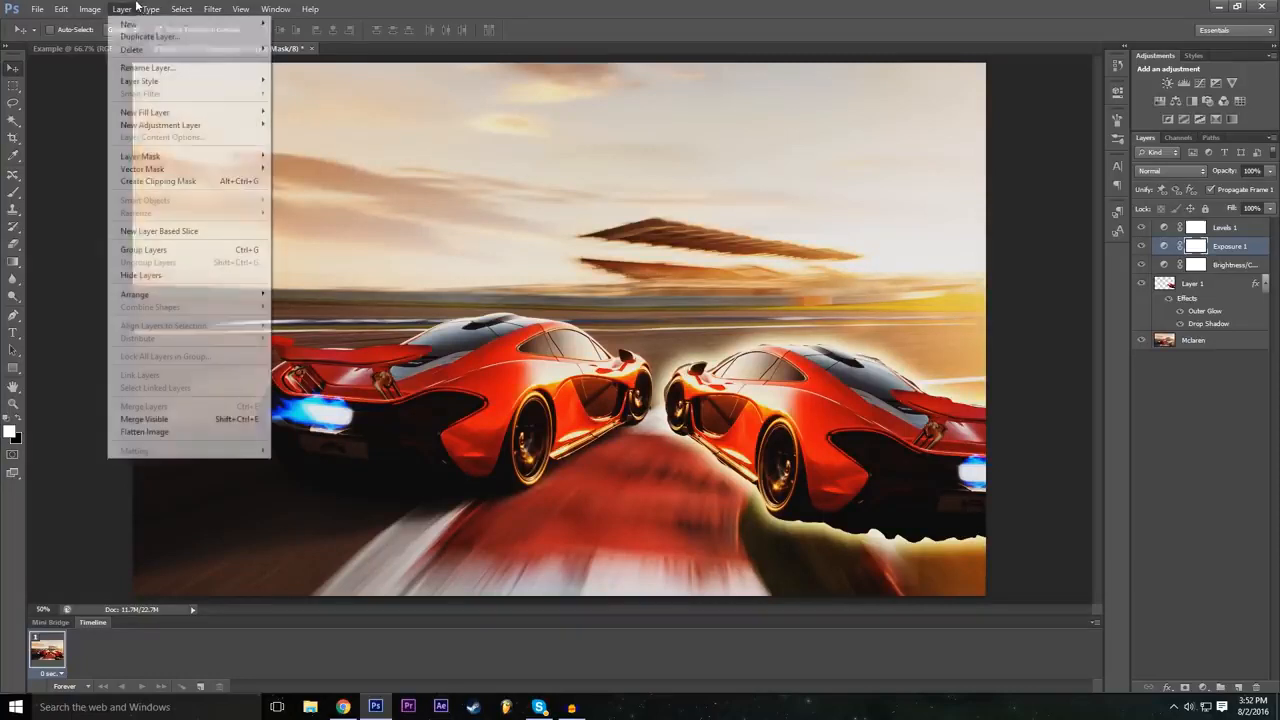
{"action": "mouse_move", "coordinate": [175, 127]}
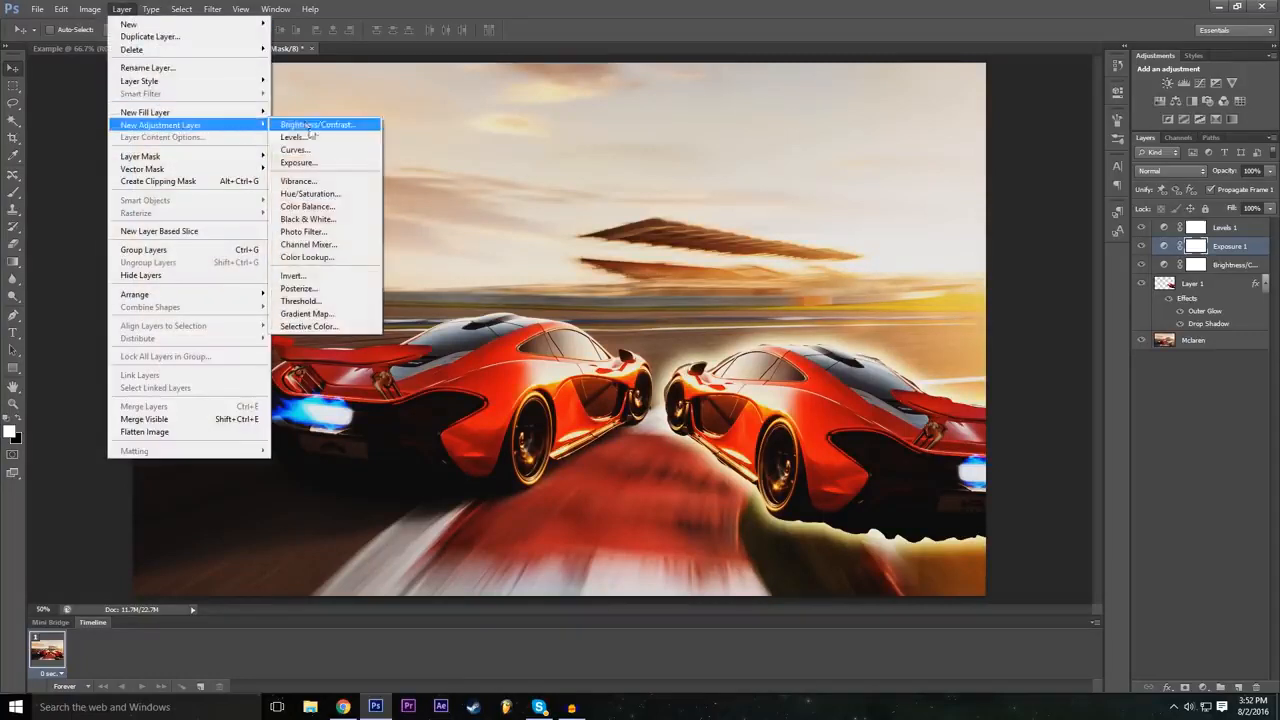
{"action": "left_click", "coordinate": [341, 257]}
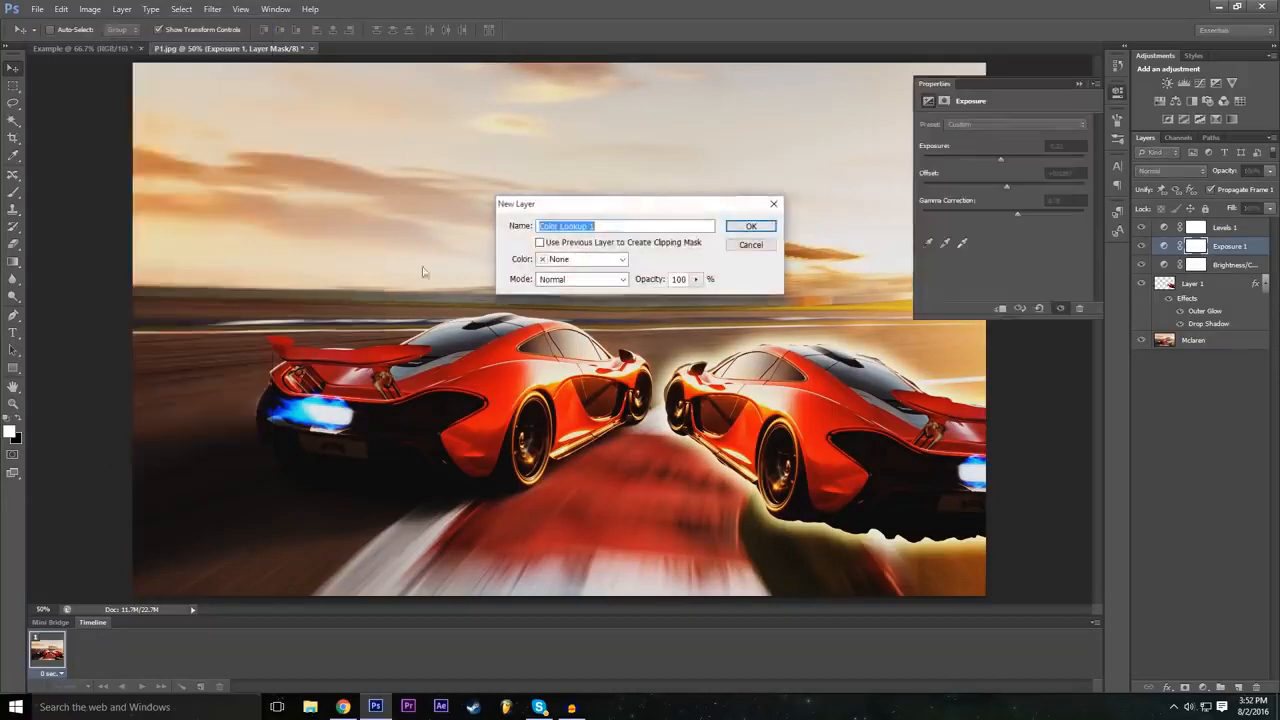
{"action": "left_click", "coordinate": [760, 227]}
Try the Turquoise-Sepia and Gold-Crimson abstract profiles on the Color Lookup layer.
{"action": "left_click", "coordinate": [1021, 125]}
{"action": "left_click", "coordinate": [1021, 126]}
{"action": "left_click", "coordinate": [1029, 142]}
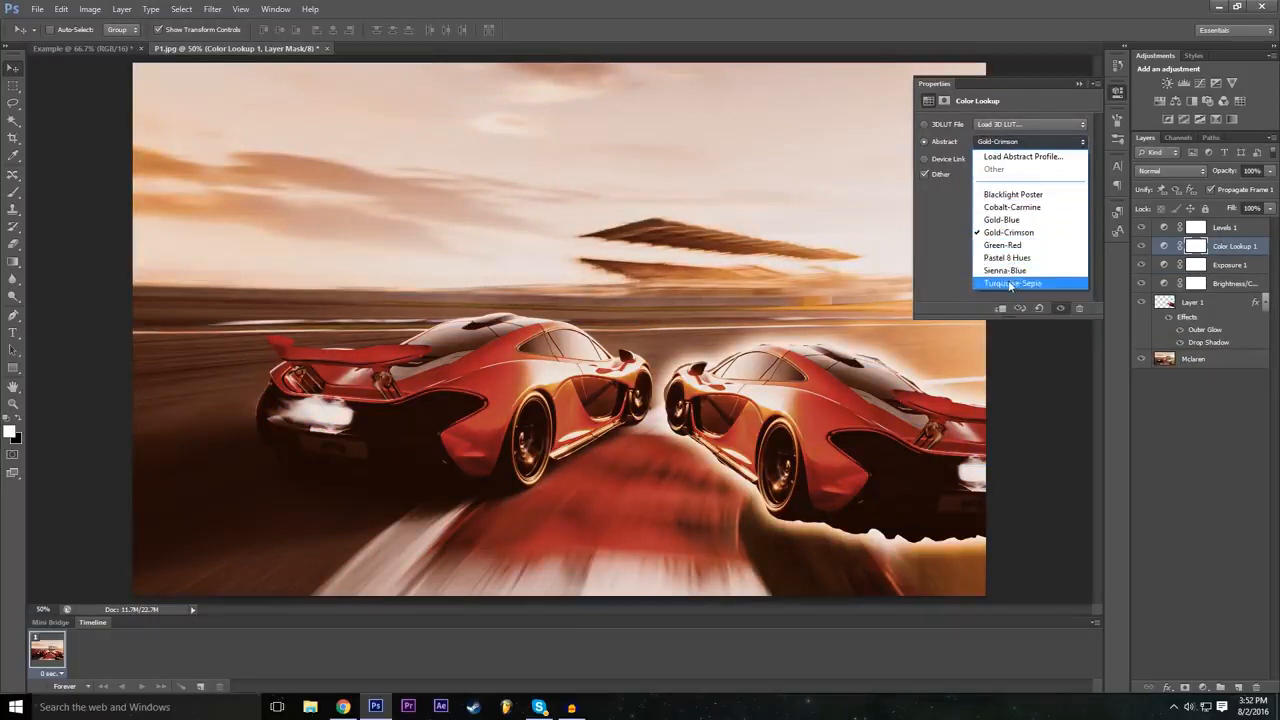
{"action": "left_click", "coordinate": [1011, 284]}
{"action": "left_click", "coordinate": [1007, 148]}
{"action": "left_click", "coordinate": [1008, 232]}
{"action": "left_click", "coordinate": [1018, 141]}
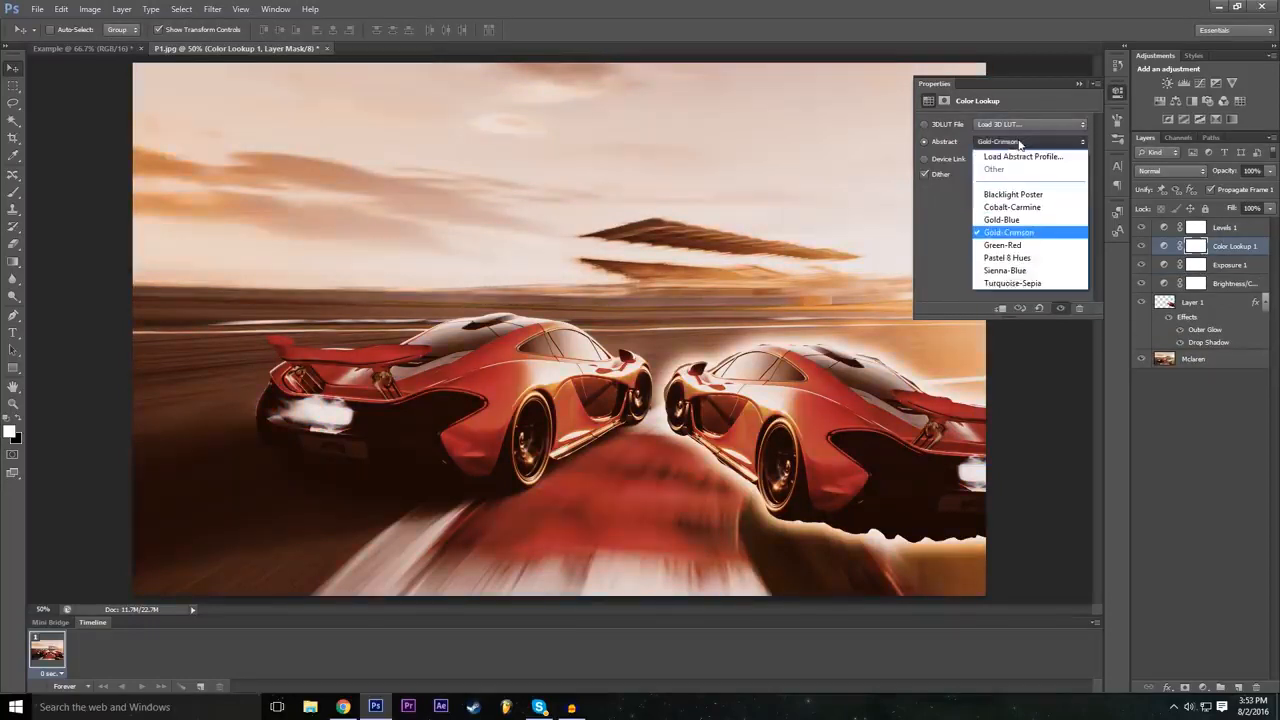
{"action": "left_click", "coordinate": [1018, 139]}
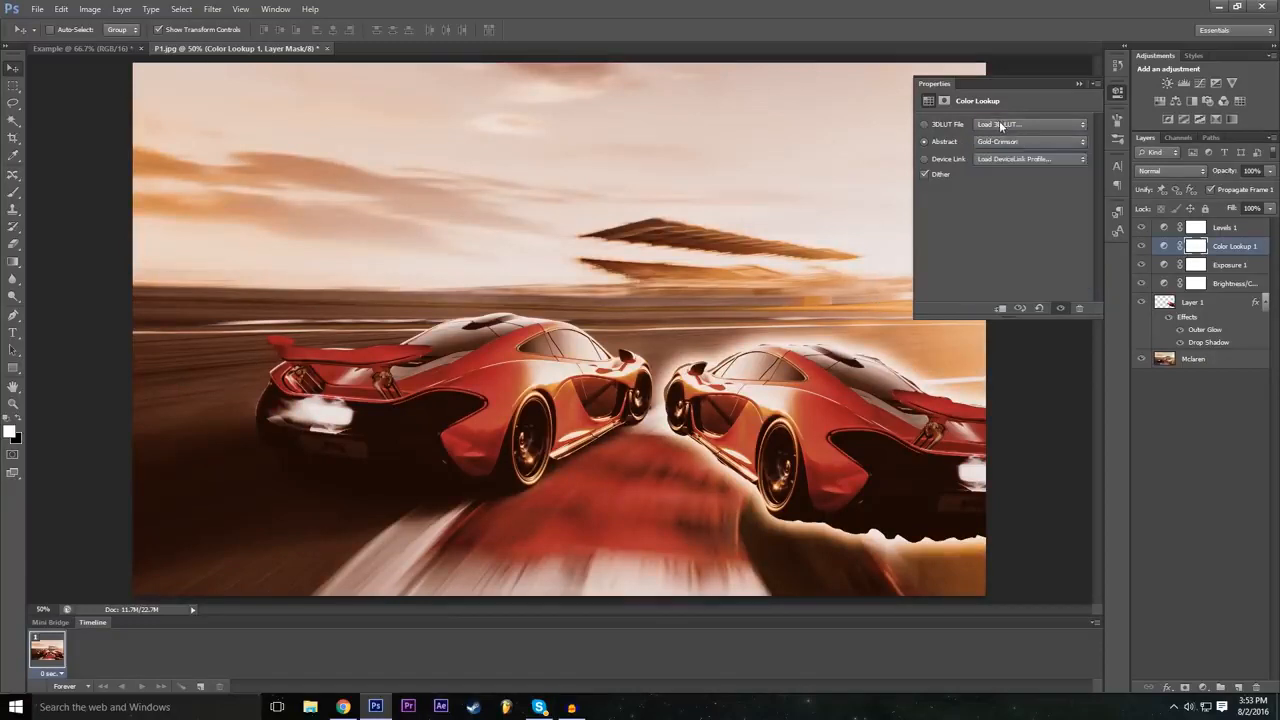
Try several 3D LUTs on the Color Lookup layer, including filmstock_50.3dl, Moonlight.3DL and Candlelight.CUBE.
{"action": "left_click", "coordinate": [1000, 124]}
{"action": "left_click", "coordinate": [1018, 188]}
{"action": "left_click", "coordinate": [1023, 122]}
{"action": "left_click", "coordinate": [1011, 290]}
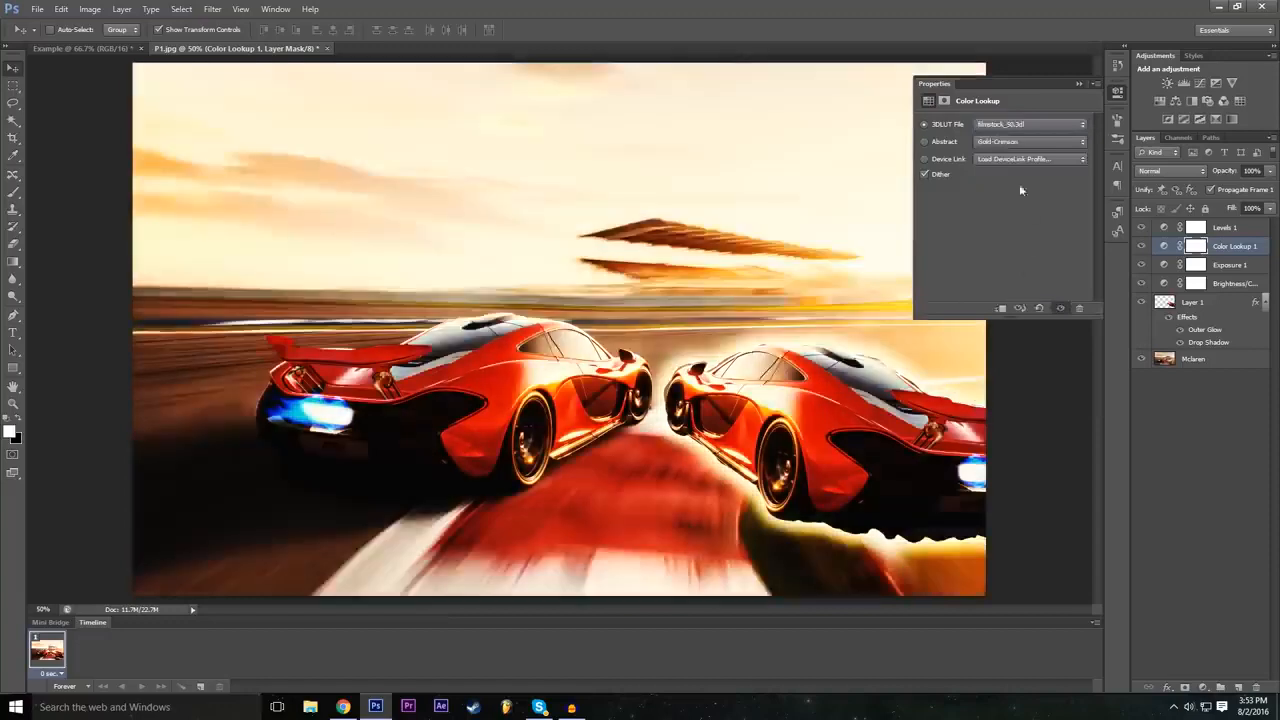
{"action": "left_click", "coordinate": [1014, 123]}
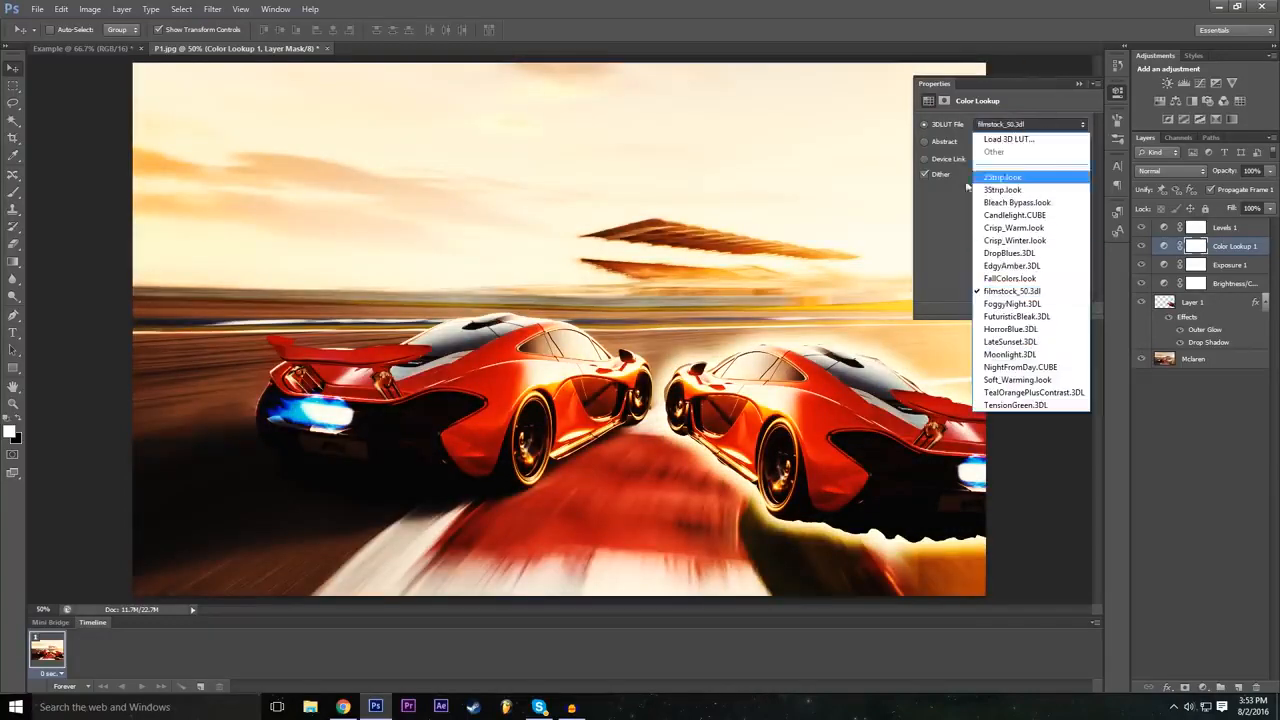
{"action": "left_click", "coordinate": [1010, 354]}
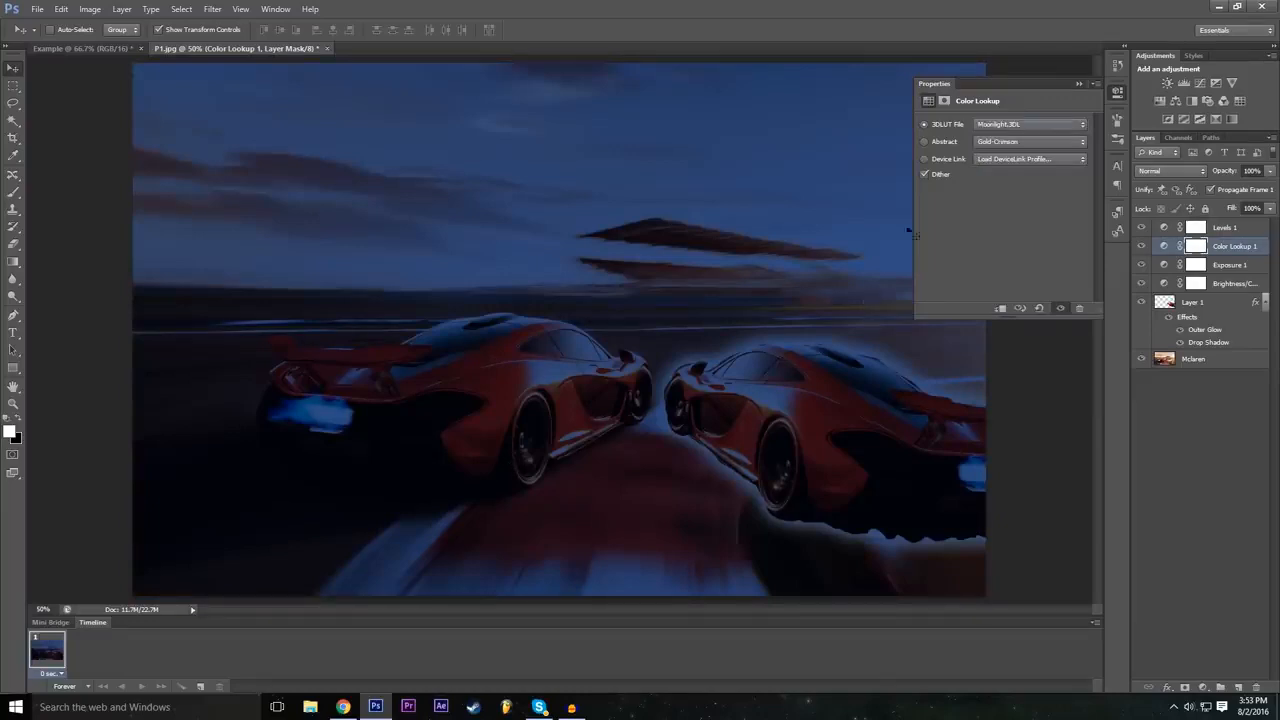
{"action": "left_click", "coordinate": [995, 124]}
{"action": "left_click", "coordinate": [1010, 207]}
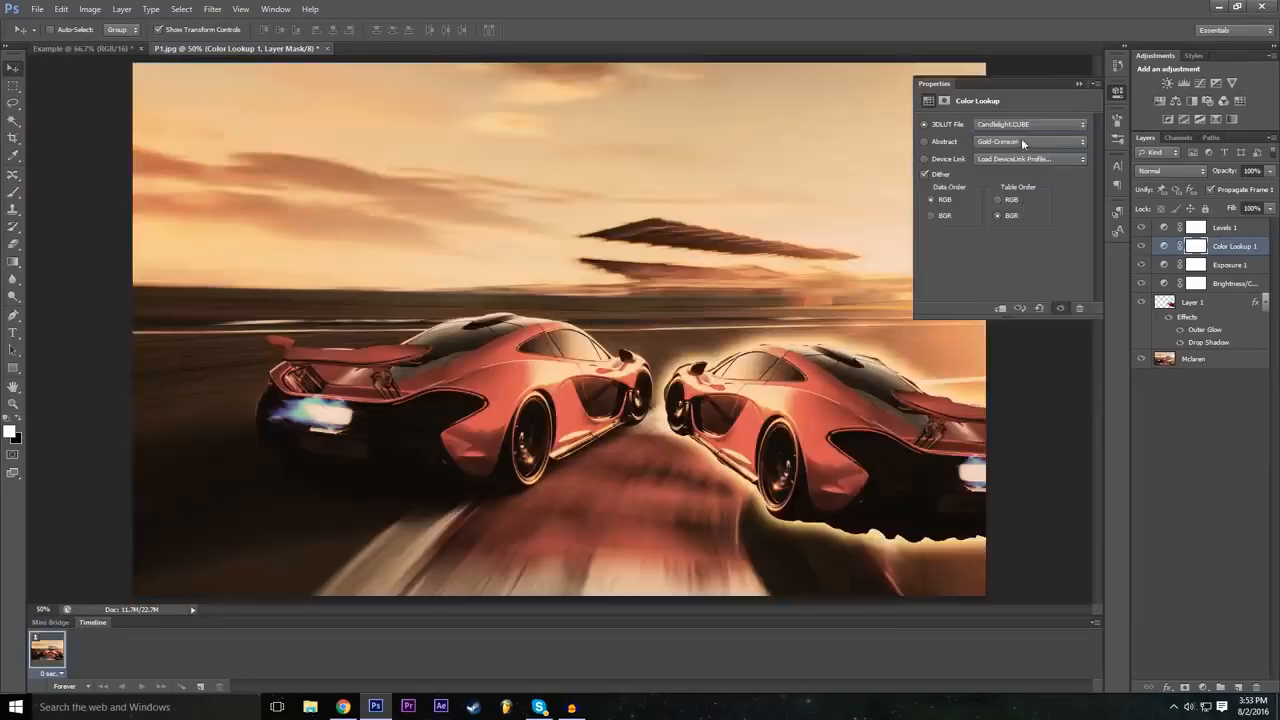
{"action": "left_click", "coordinate": [1018, 129]}
{"action": "left_click", "coordinate": [1018, 129]}
{"action": "left_click", "coordinate": [1018, 129]}
{"action": "left_click", "coordinate": [1016, 137]}
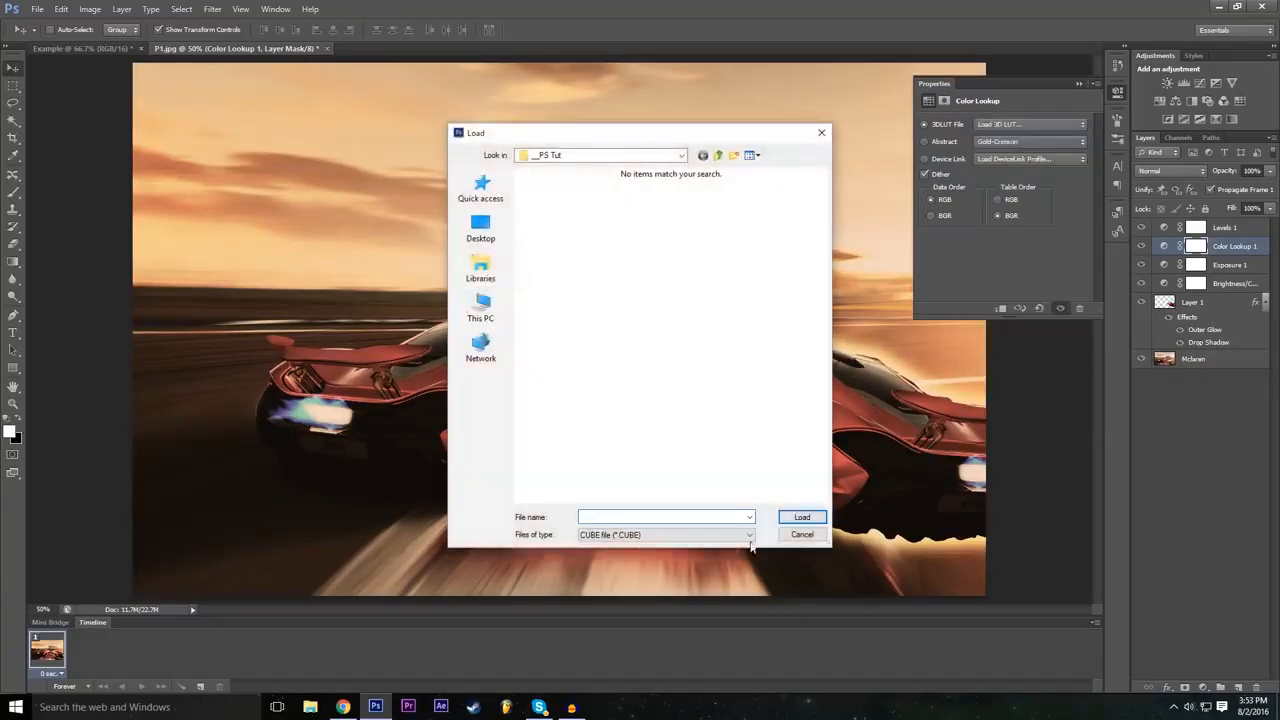
{"action": "left_click", "coordinate": [797, 537]}
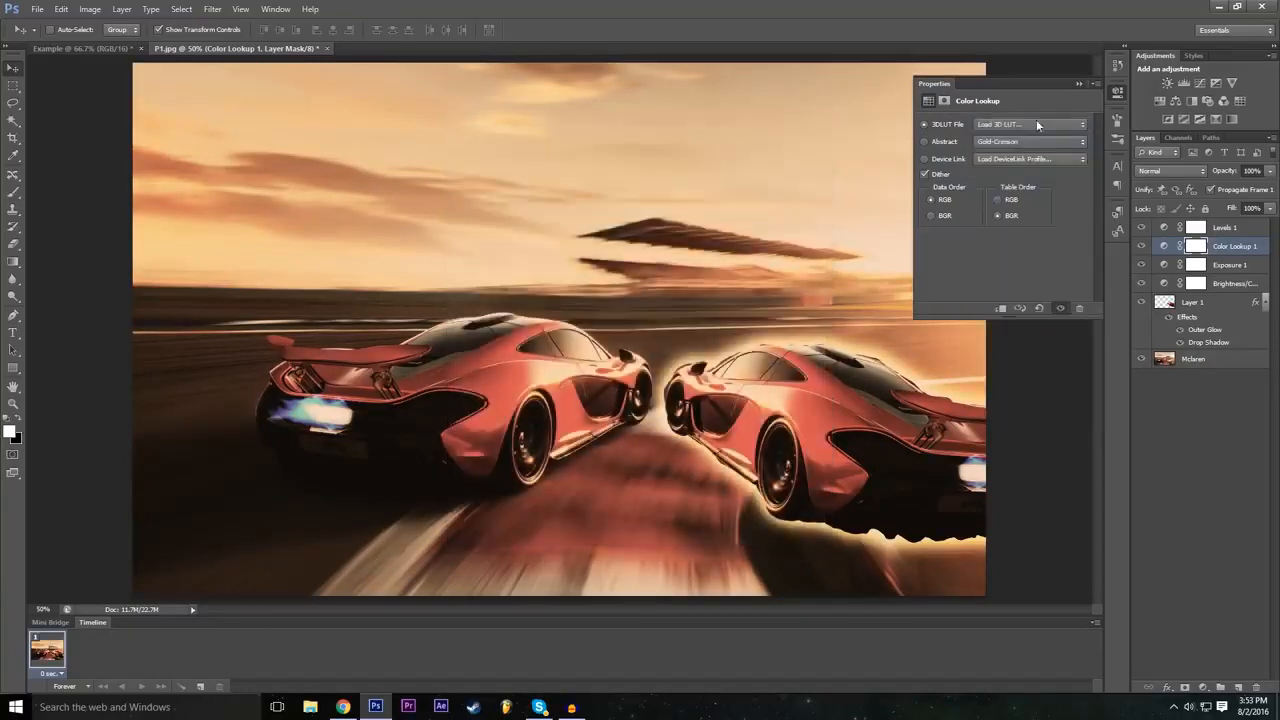
Try the 2Strip.look LUT and the Green-Red, Sienna-Blue and Turquoise-Sepia abstract profiles on the Color Lookup layer.
{"action": "left_click", "coordinate": [1036, 124]}
{"action": "left_click", "coordinate": [1010, 150]}
{"action": "left_click", "coordinate": [1007, 142]}
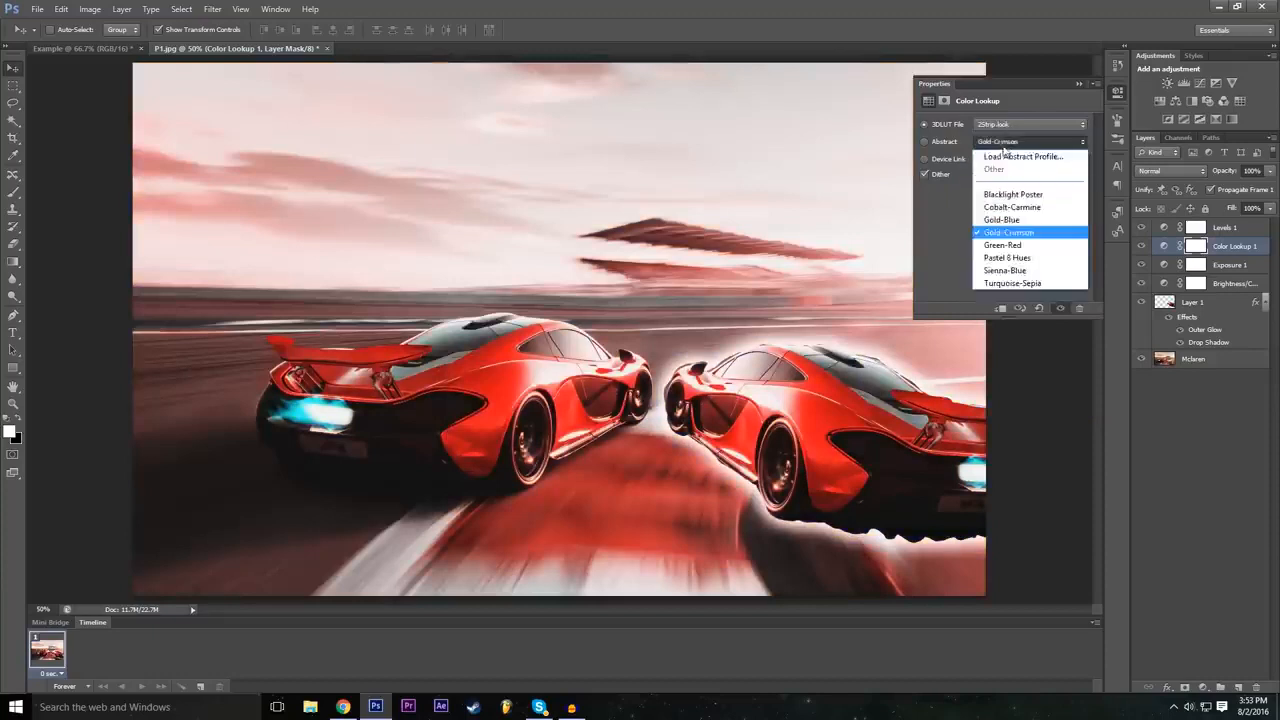
{"action": "left_click", "coordinate": [1004, 143]}
{"action": "left_click", "coordinate": [1004, 143]}
{"action": "left_click", "coordinate": [1008, 246]}
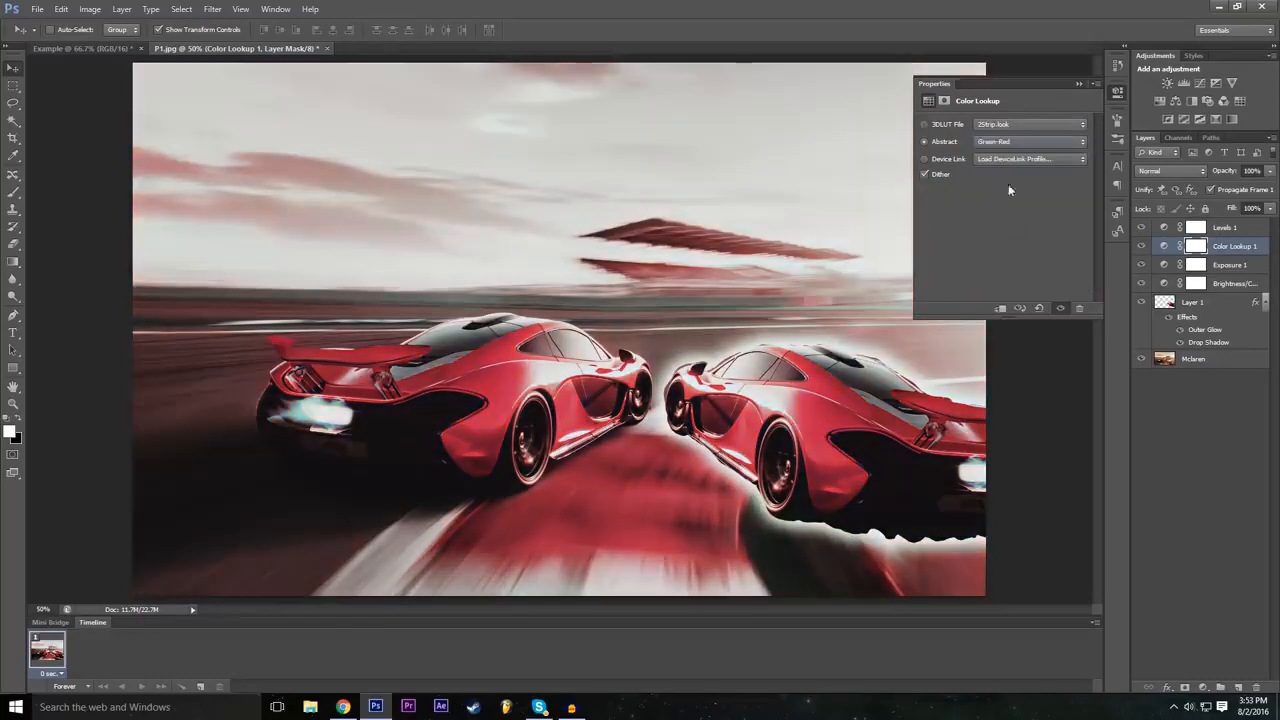
{"action": "left_click", "coordinate": [1011, 148]}
{"action": "left_click", "coordinate": [1016, 272]}
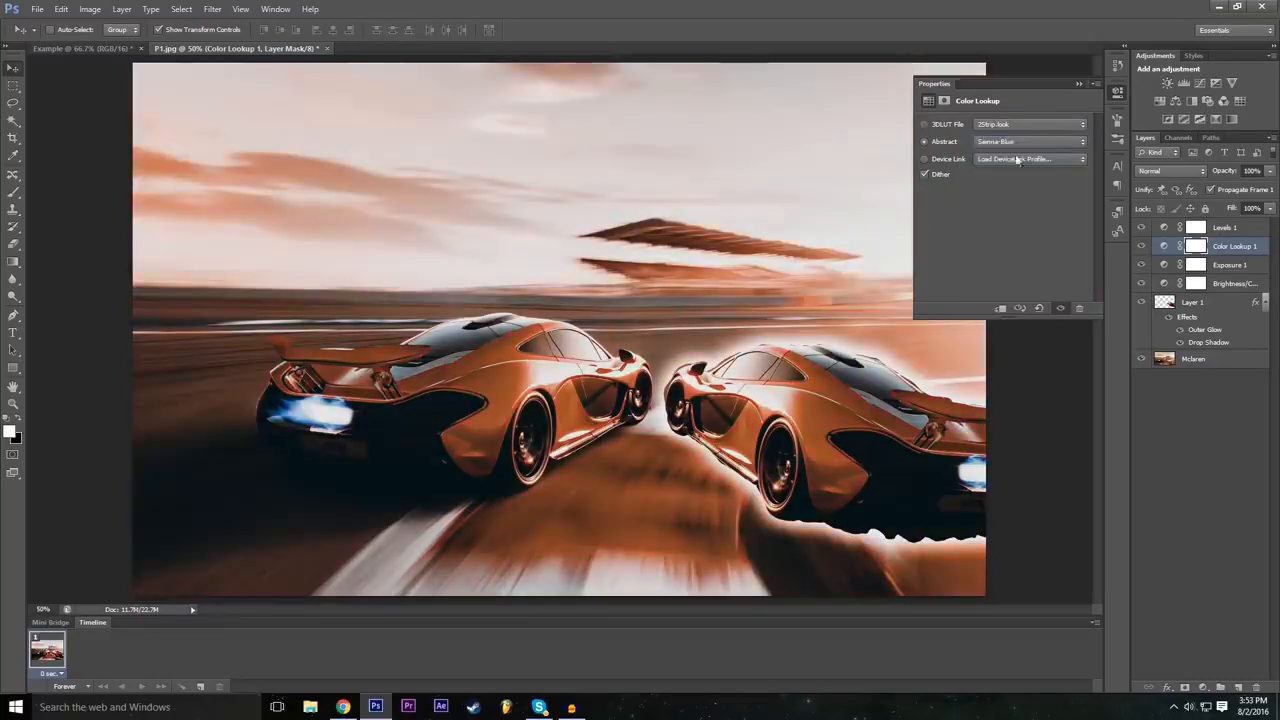
{"action": "left_click", "coordinate": [1019, 149]}
{"action": "left_click", "coordinate": [1015, 284]}
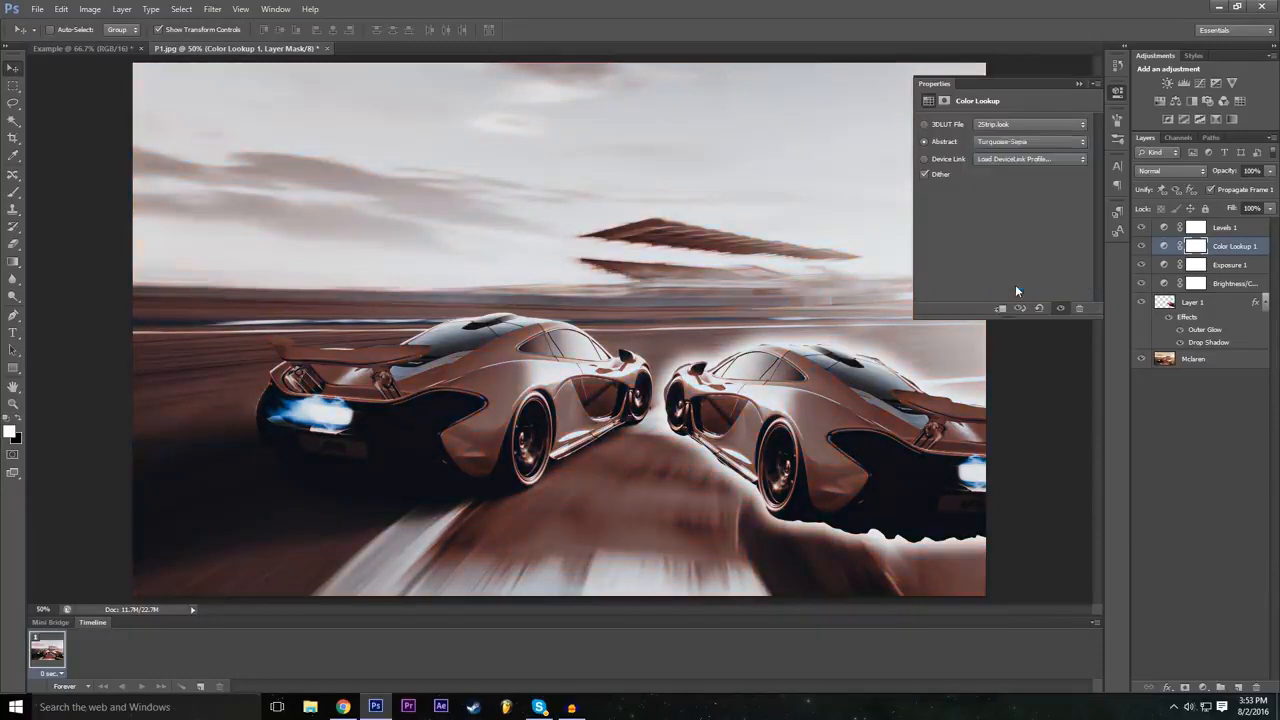
Try the Blacklight Poster, Gold-Blue and Cobalt-Carmine abstract profiles on the Color Lookup layer.
{"action": "left_click", "coordinate": [1016, 148]}
{"action": "left_click", "coordinate": [1000, 160]}
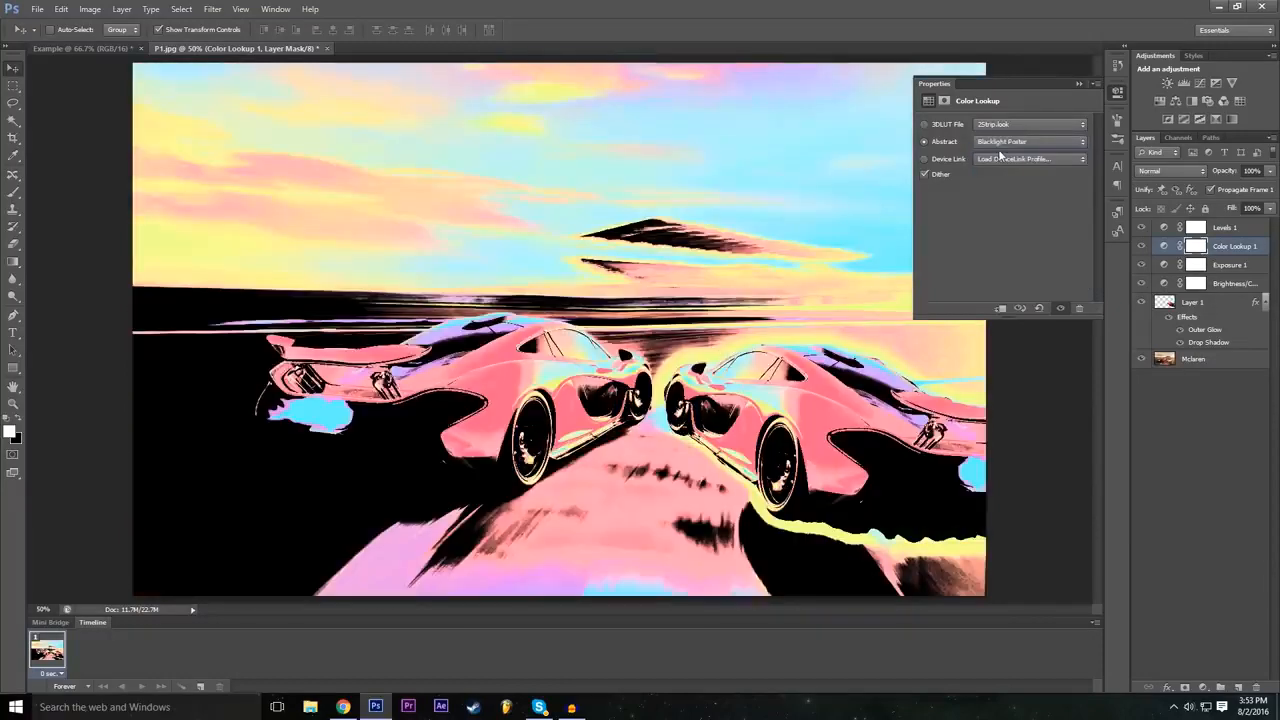
{"action": "left_click", "coordinate": [1000, 150]}
{"action": "left_click", "coordinate": [1010, 210]}
{"action": "left_click", "coordinate": [1016, 148]}
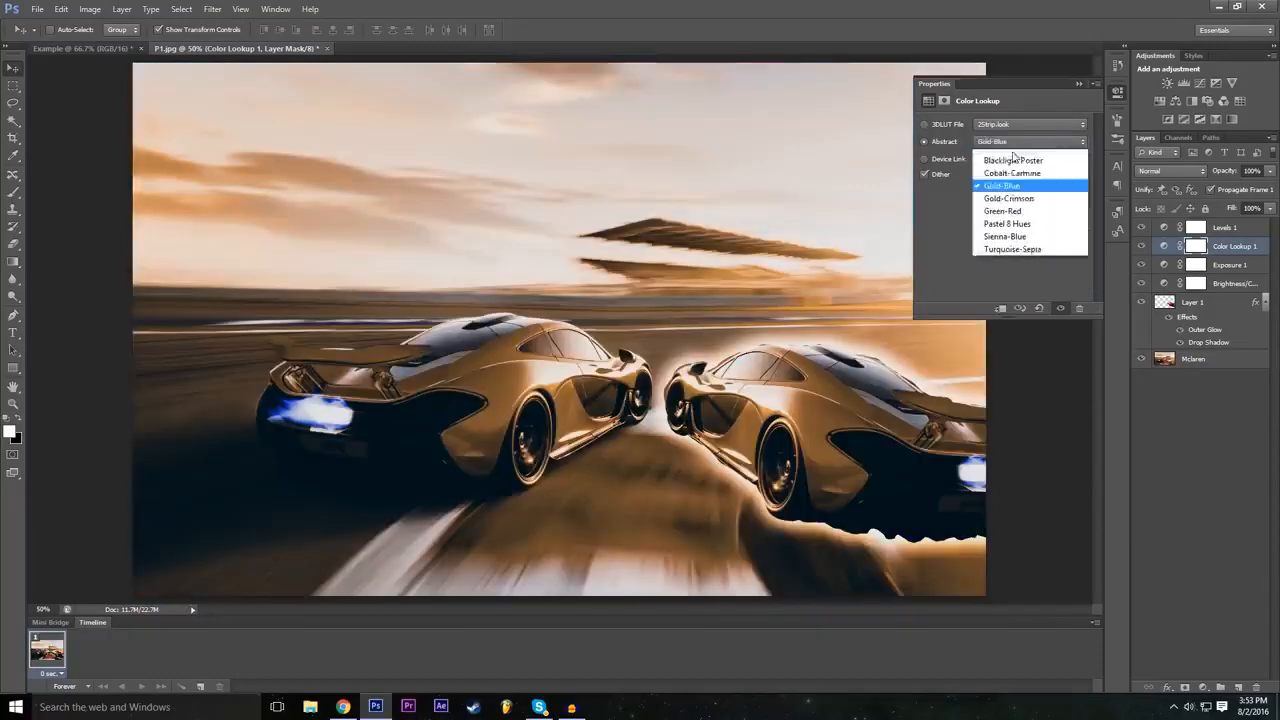
{"action": "left_click", "coordinate": [1013, 194]}
{"action": "left_click", "coordinate": [1016, 146]}
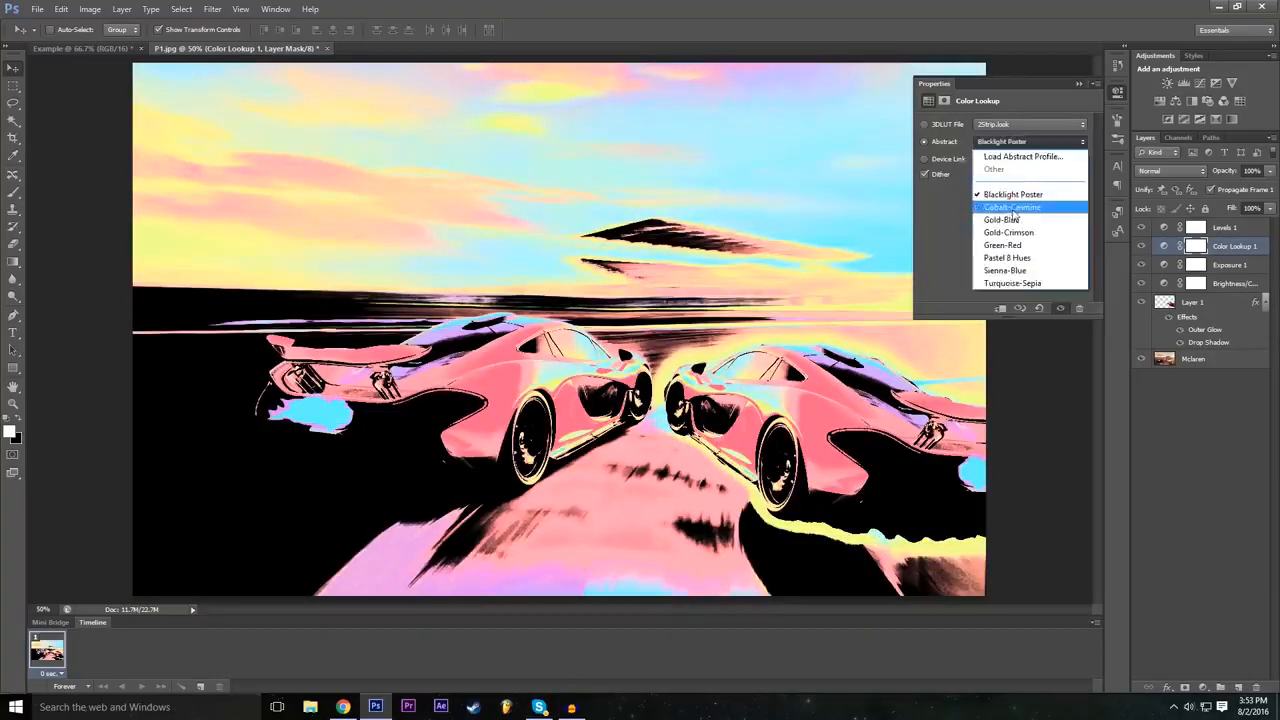
{"action": "left_click", "coordinate": [1012, 207]}
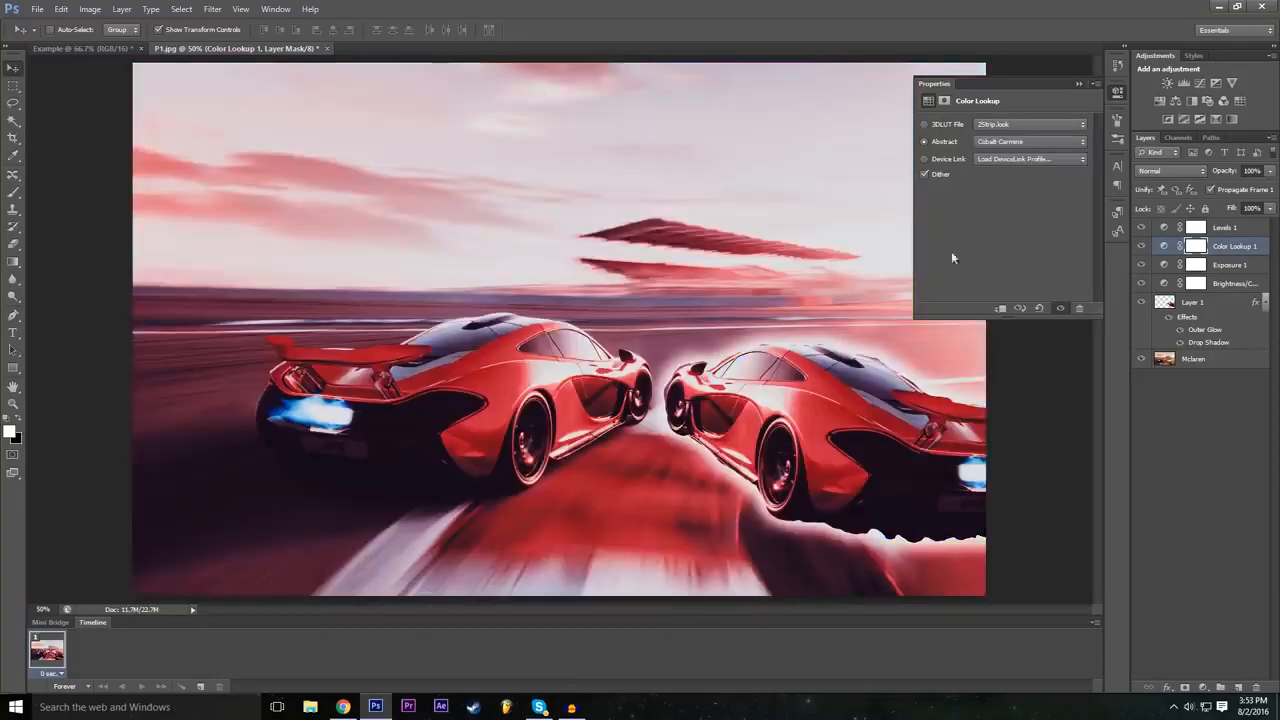
Set the Color Lookup layer's 3D LUT to DropBlues.3DL and toggle the layer's visibility to compare the effect.
{"action": "left_click", "coordinate": [1030, 124]}
{"action": "left_click", "coordinate": [1010, 249]}
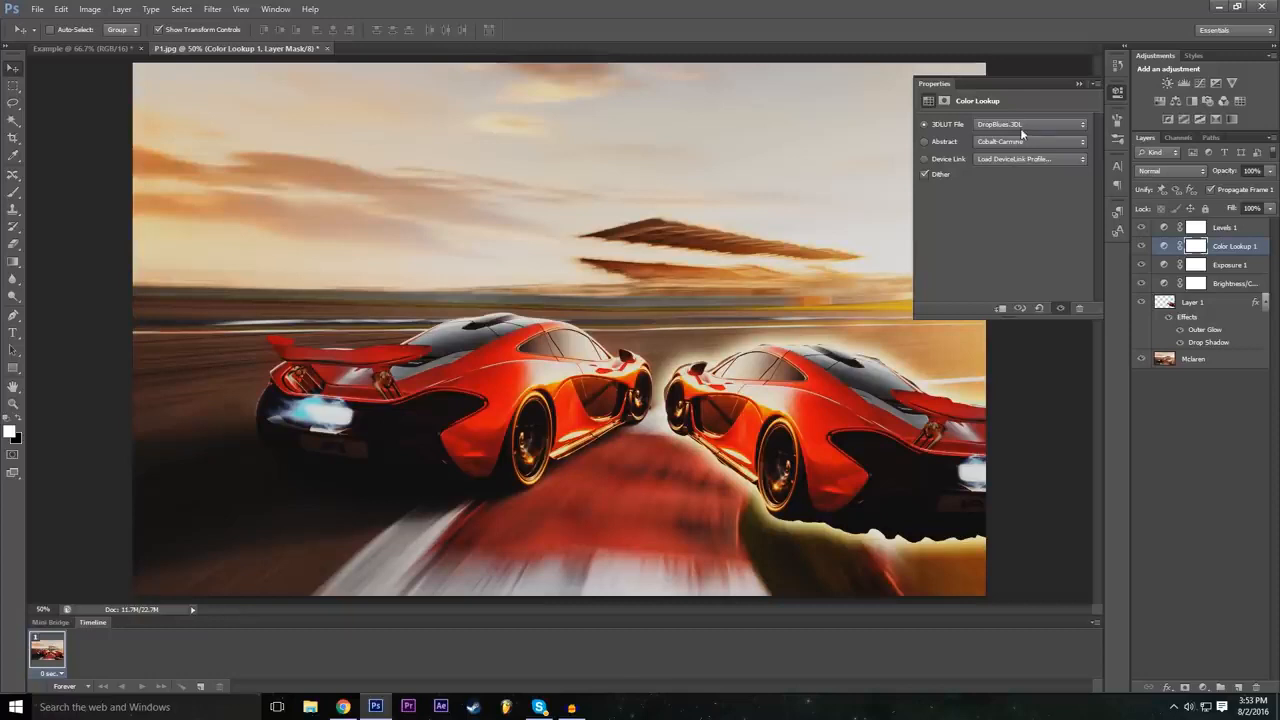
{"action": "left_click", "coordinate": [1080, 85]}
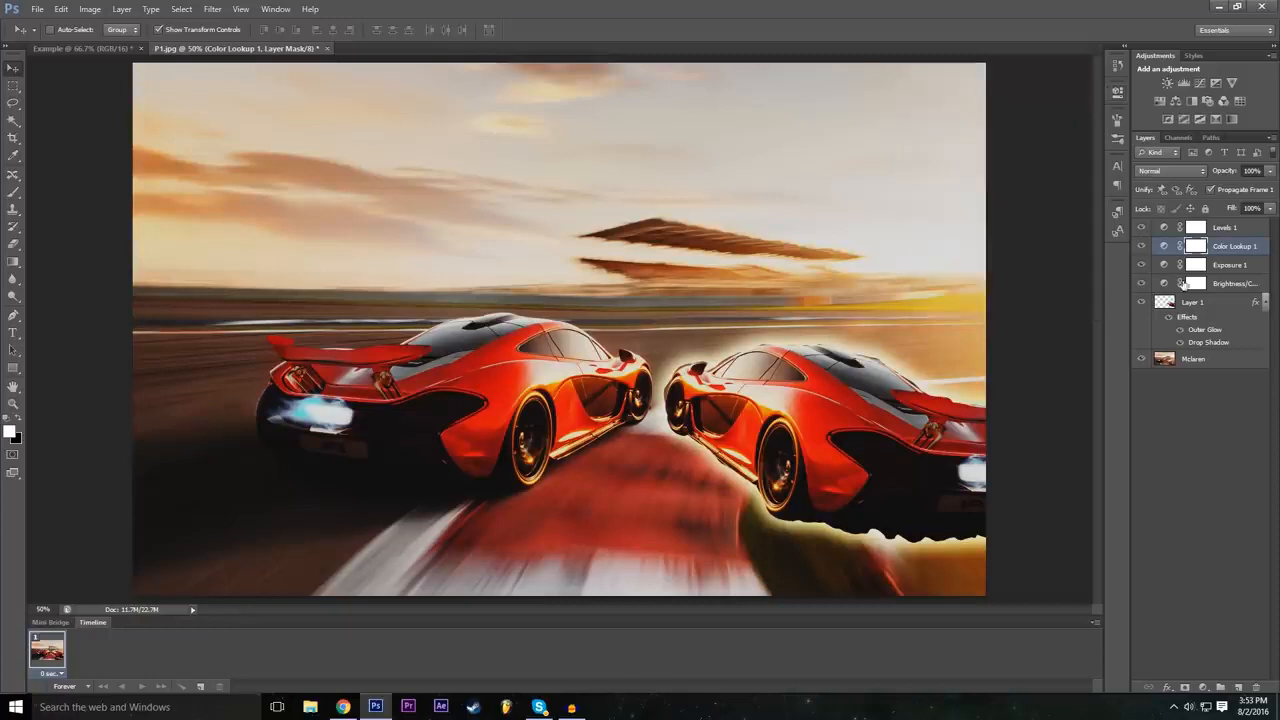
{"action": "left_click", "coordinate": [1144, 247]}
{"action": "left_click", "coordinate": [1144, 247]}
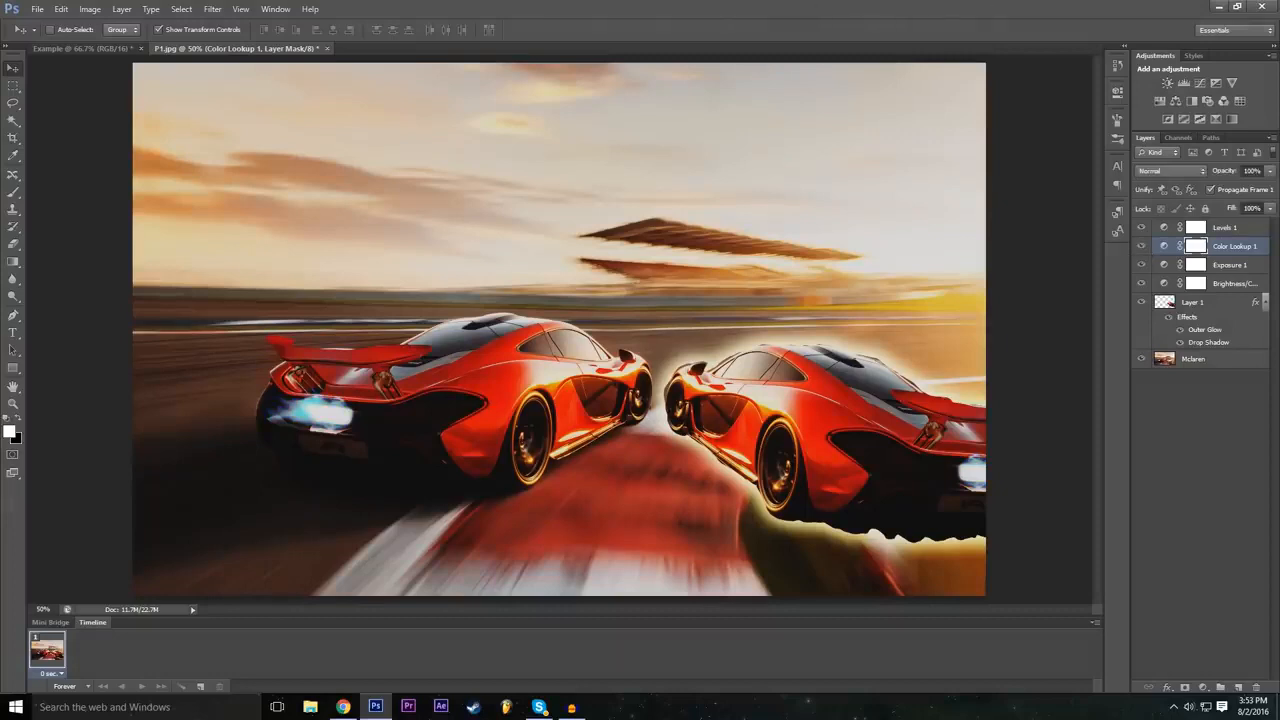
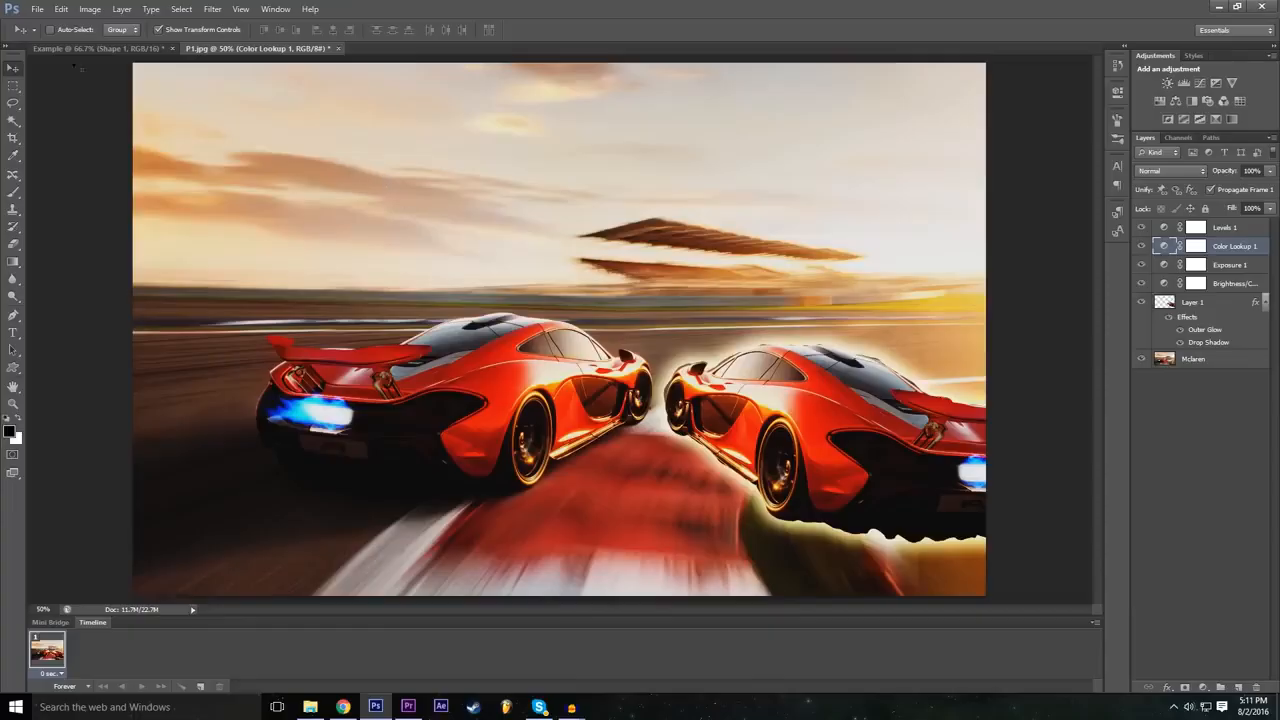
Add a text layer reading "Example" above the Color Lookup layer and position it across the sky.
{"action": "left_click", "coordinate": [13, 335]}
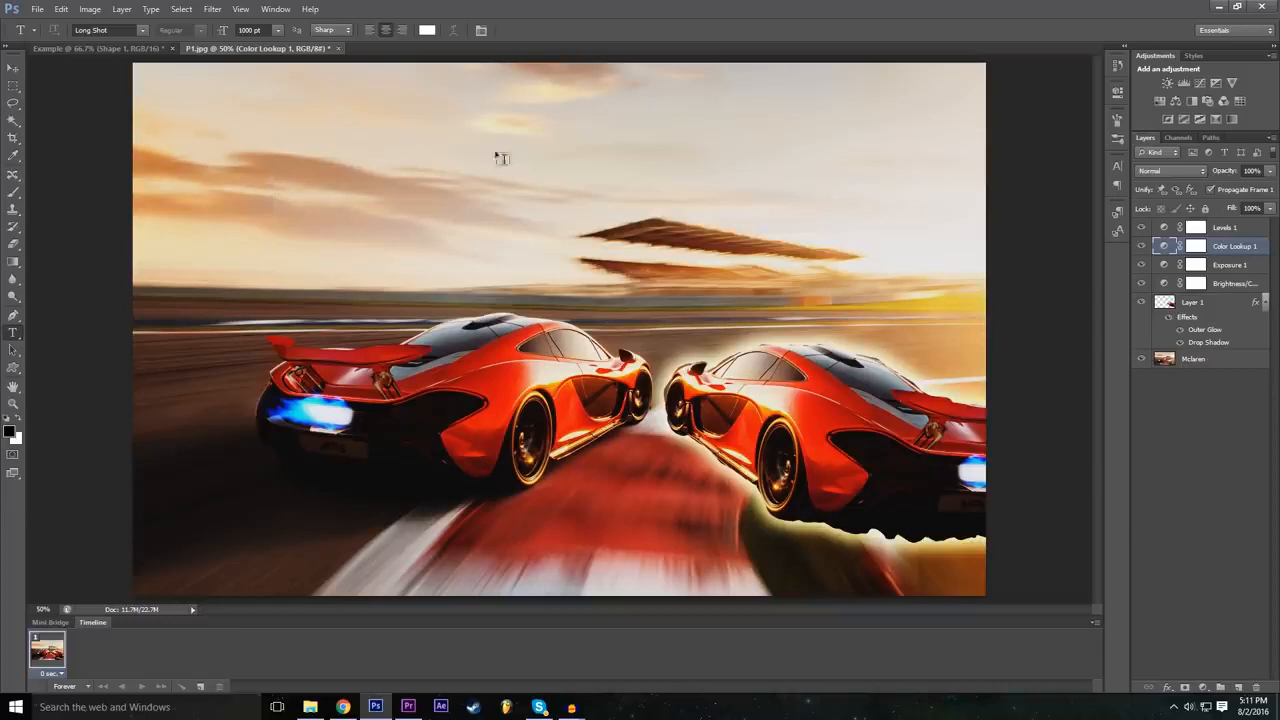
{"action": "left_click", "coordinate": [207, 135]}
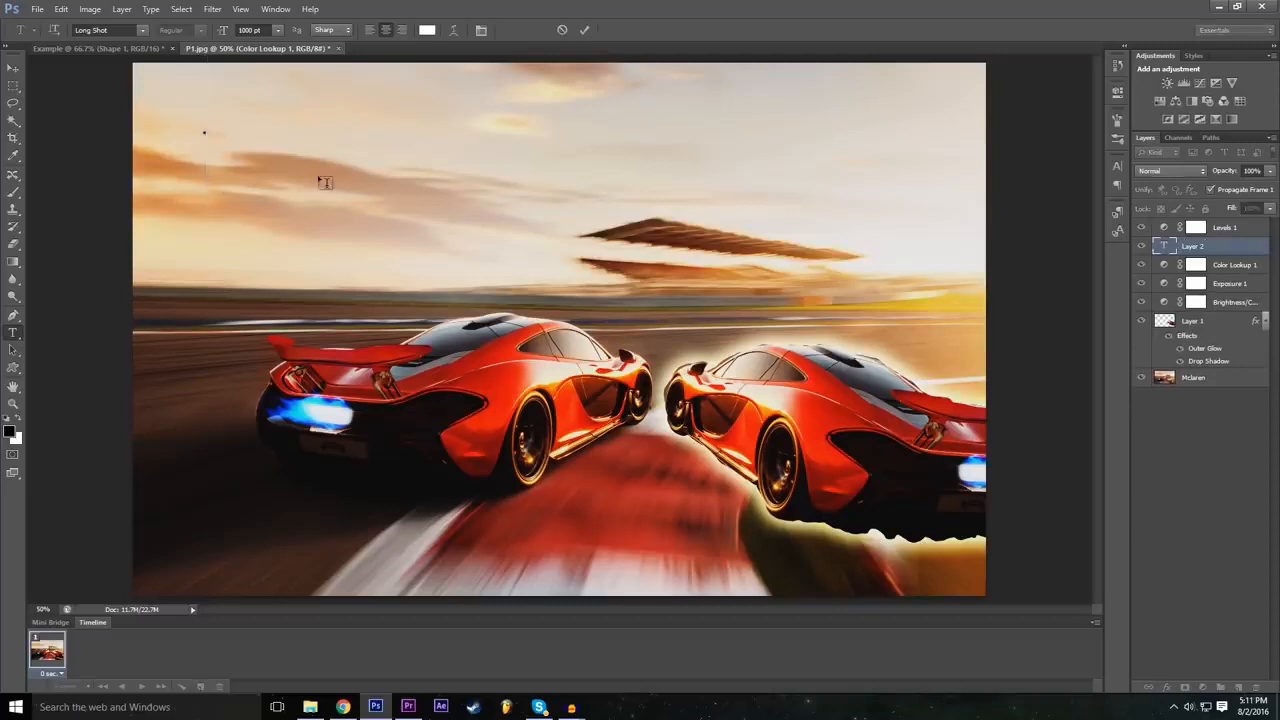
{"action": "type", "text": "SAGA"}
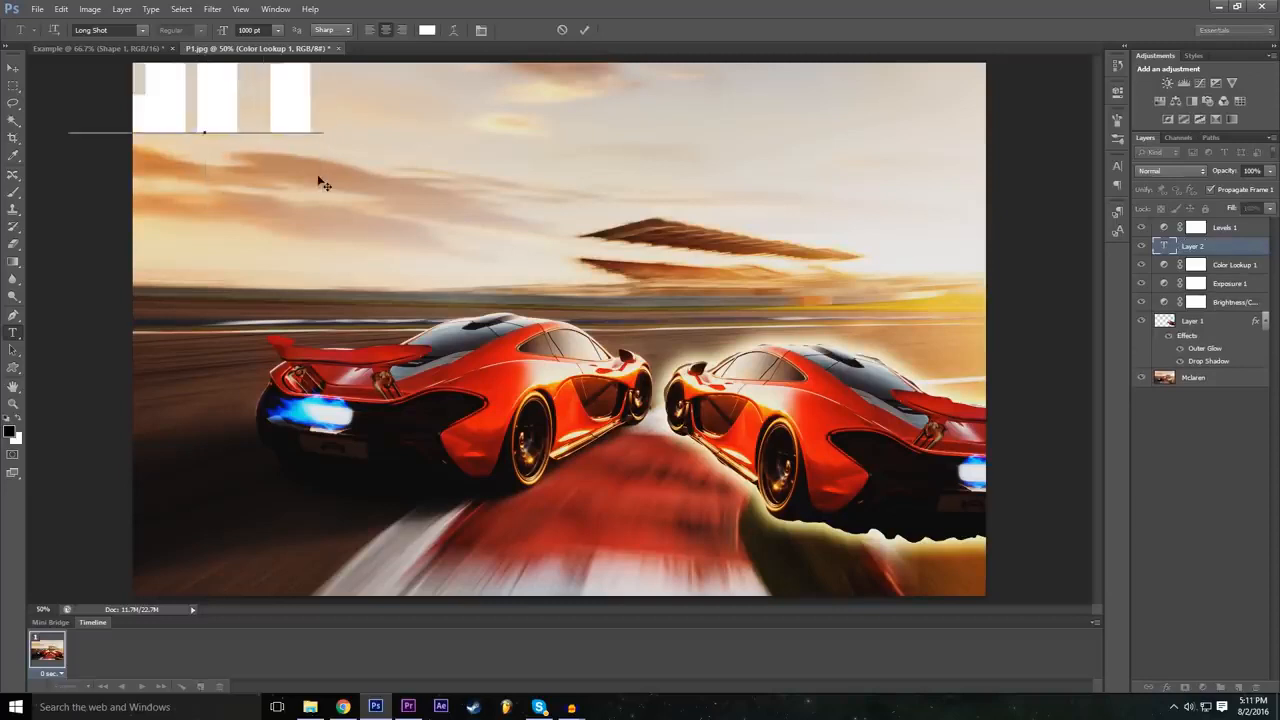
{"action": "type", "text": "ple"}
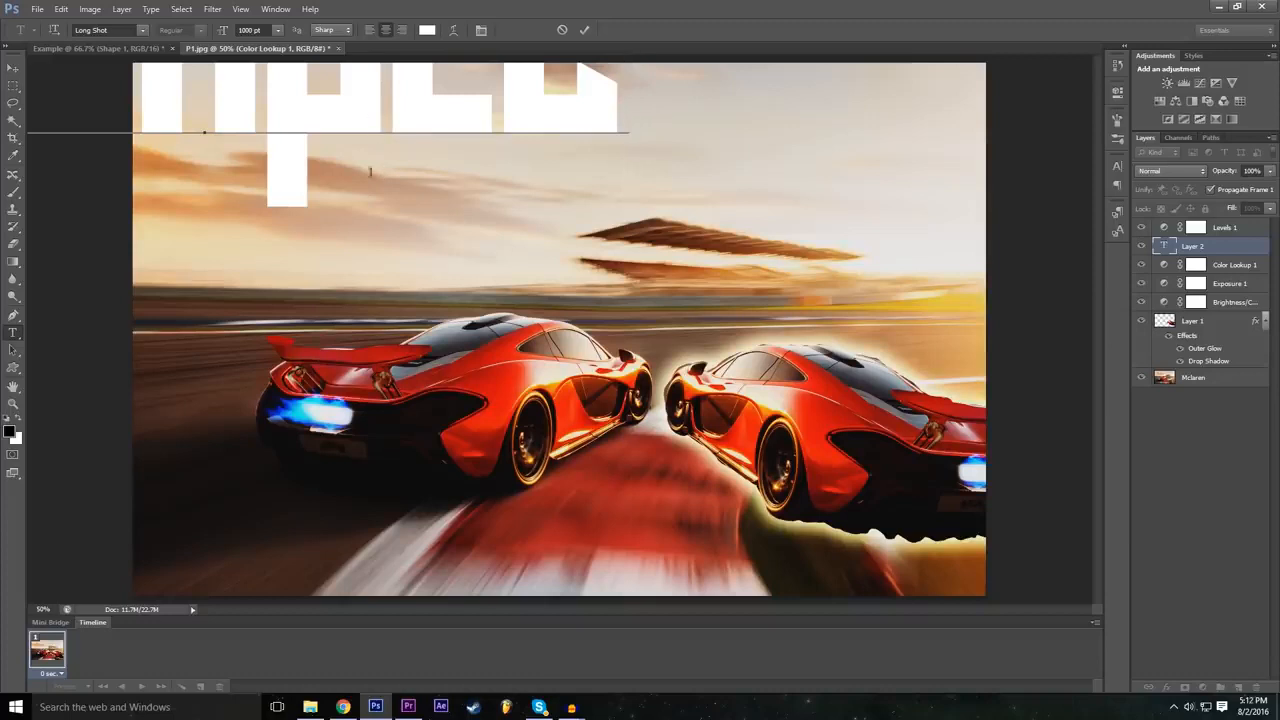
{"action": "left_click_drag", "start_coordinate": [329, 271], "coordinate": [505, 405]}
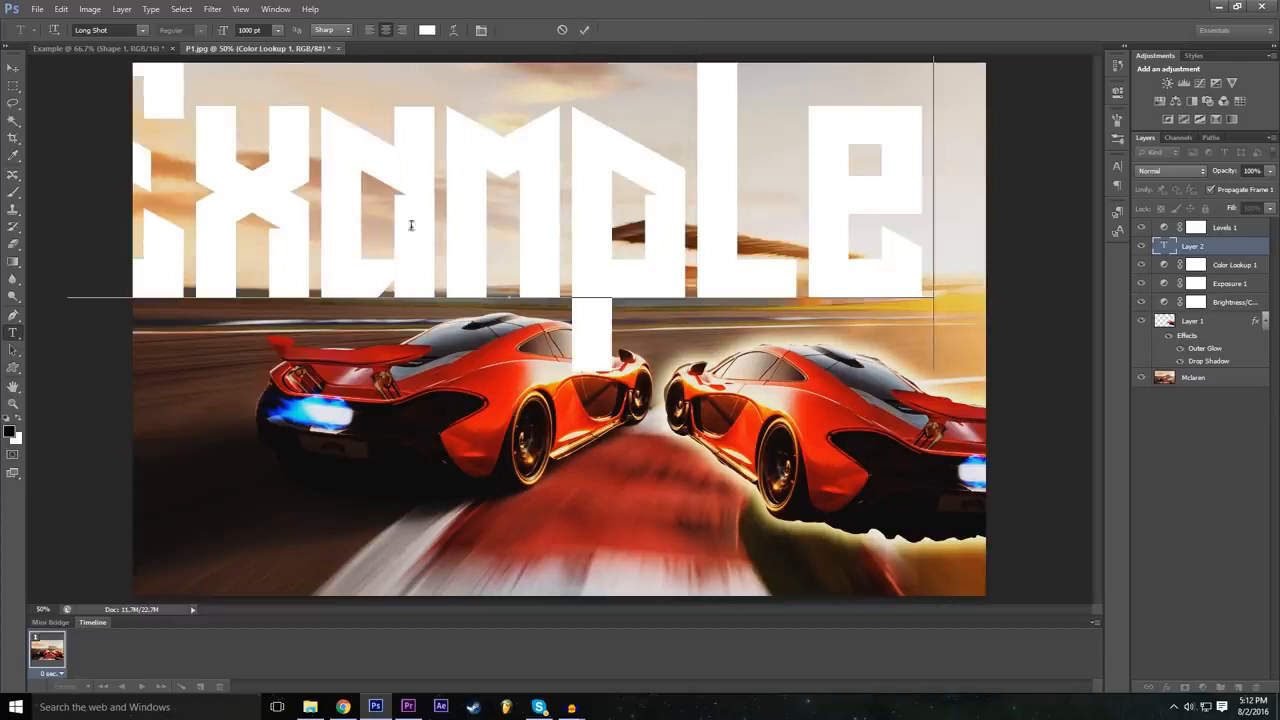
{"action": "left_click_drag", "start_coordinate": [138, 284], "coordinate": [205, 288]}
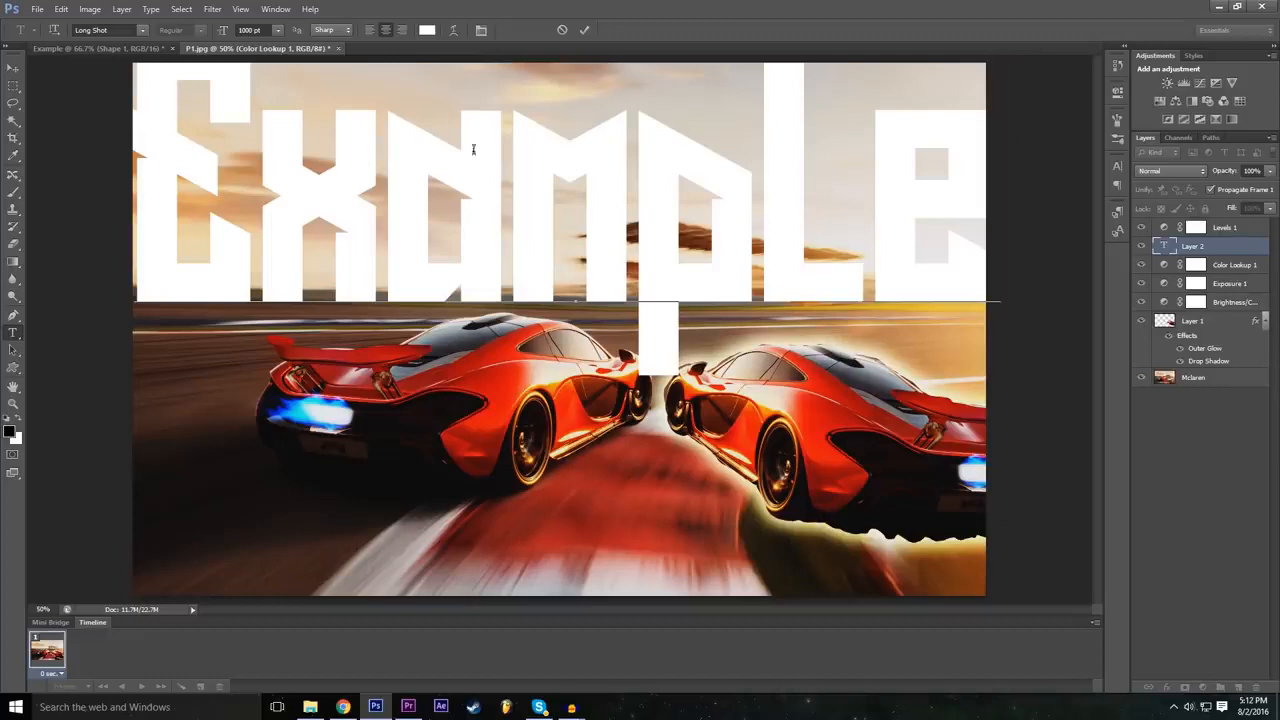
Change the font of the whole "Example" text to Microsoft Tai Le.
{"action": "key", "text": "ctrl+a"}
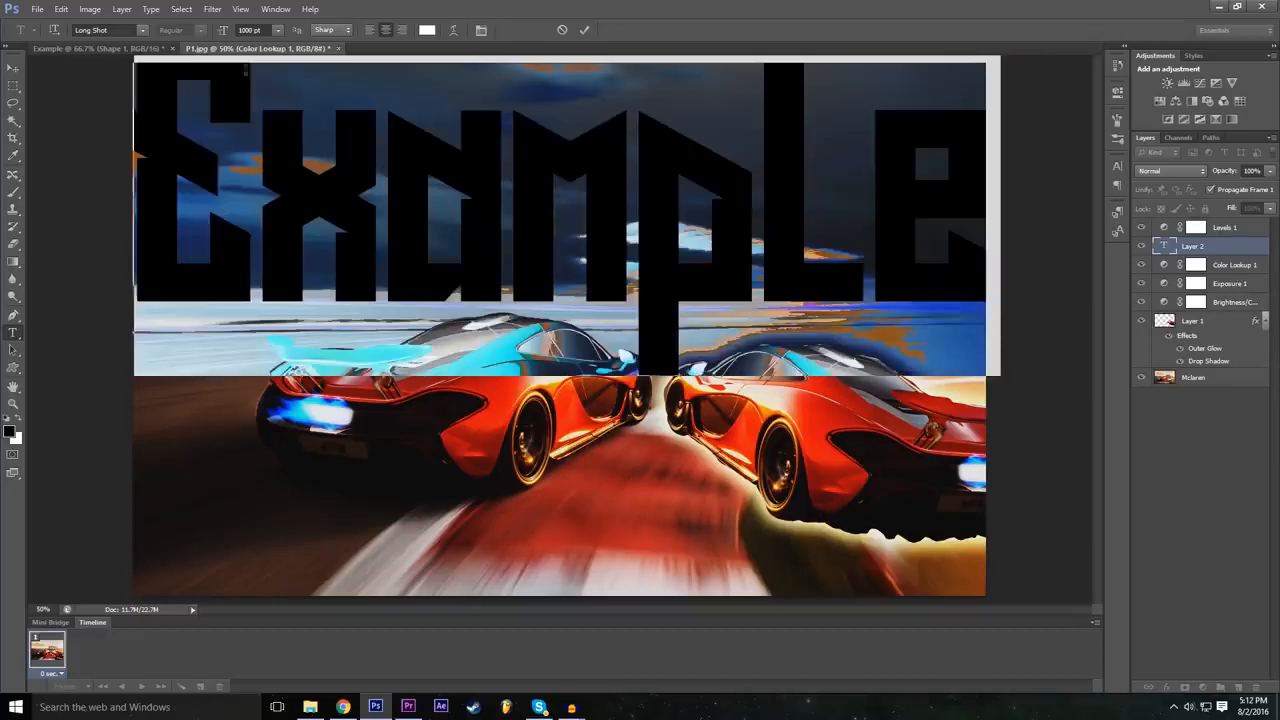
{"action": "left_click", "coordinate": [244, 30]}
{"action": "left_click", "coordinate": [140, 32]}
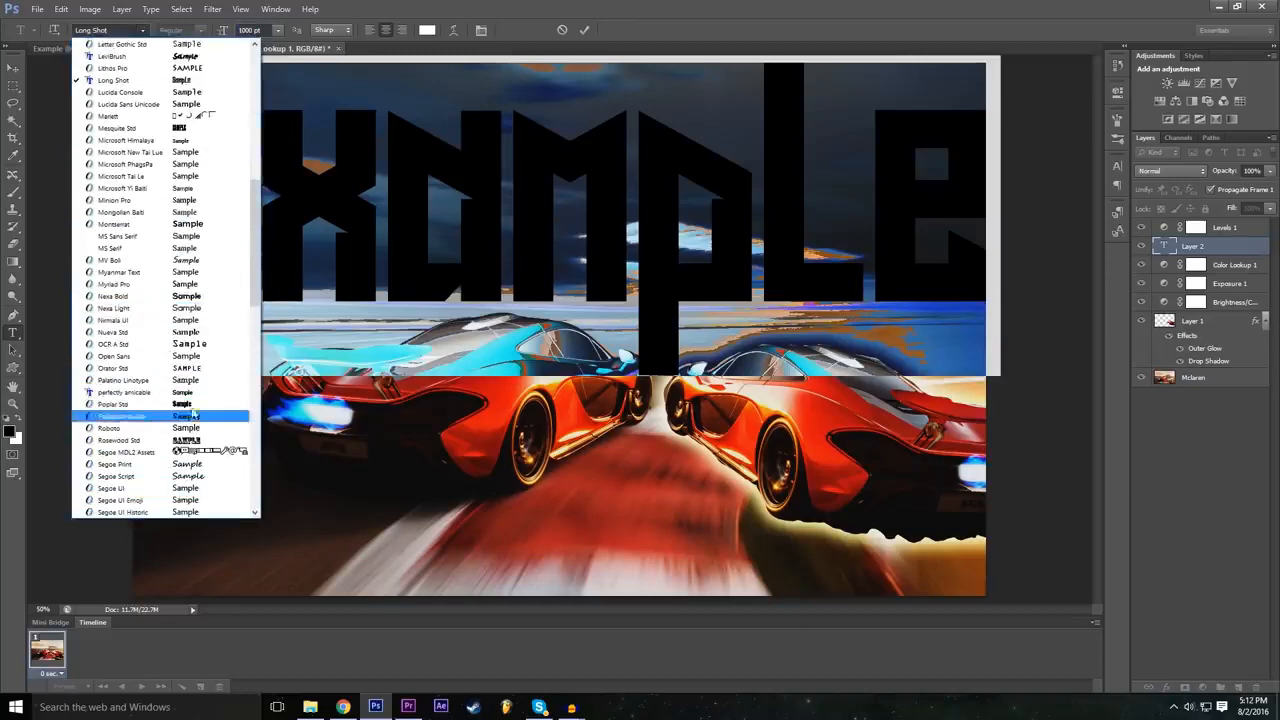
{"action": "left_click", "coordinate": [180, 177]}
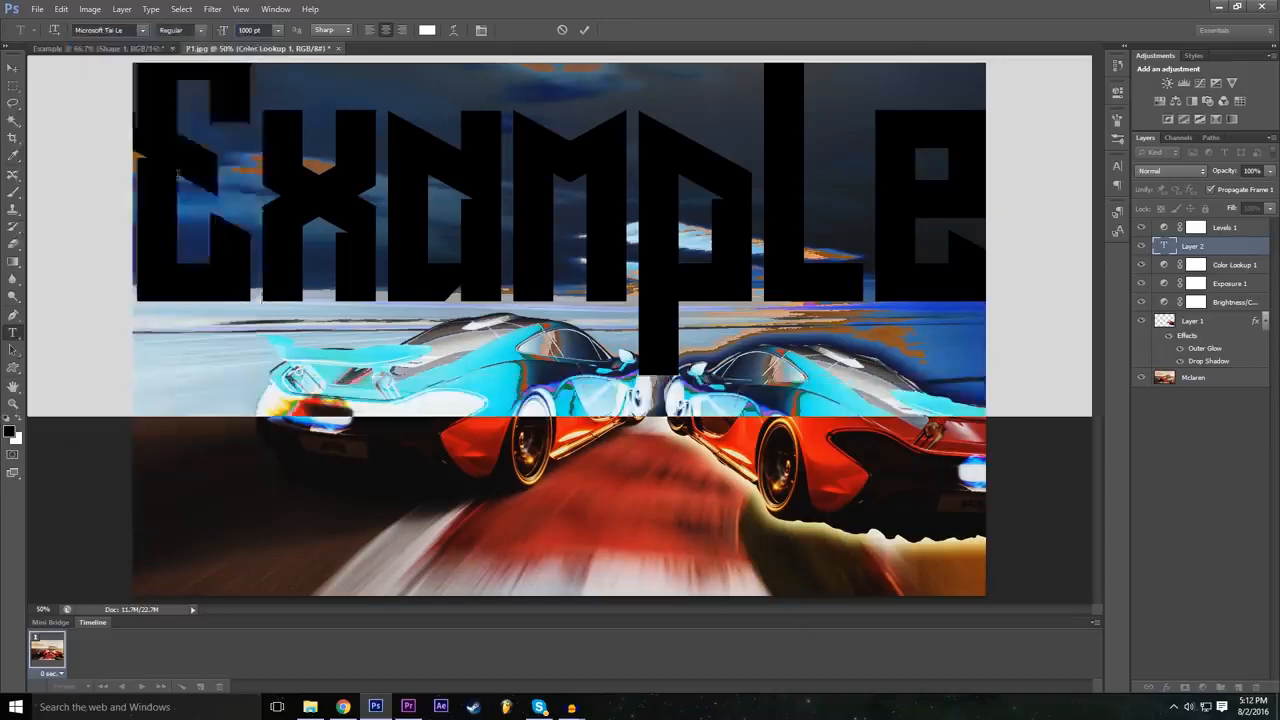
Change the font of the "Example" text to Nexa Bold.
{"action": "left_click", "coordinate": [145, 31]}
{"action": "scroll", "coordinate": [190, 300], "scroll_direction": "up", "scroll_amount": 2}
{"action": "left_click", "coordinate": [190, 308]}
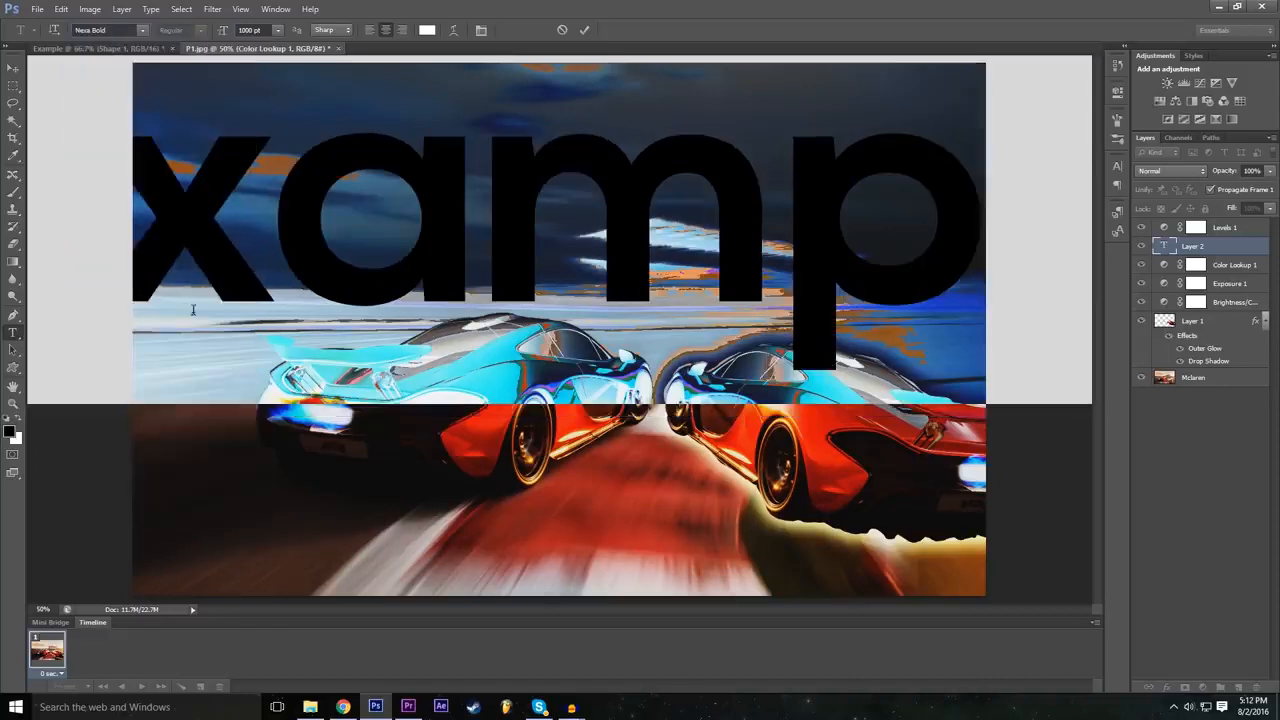
Set the "Example" text's size to the preset of 72 pt.
{"action": "left_click", "coordinate": [246, 29]}
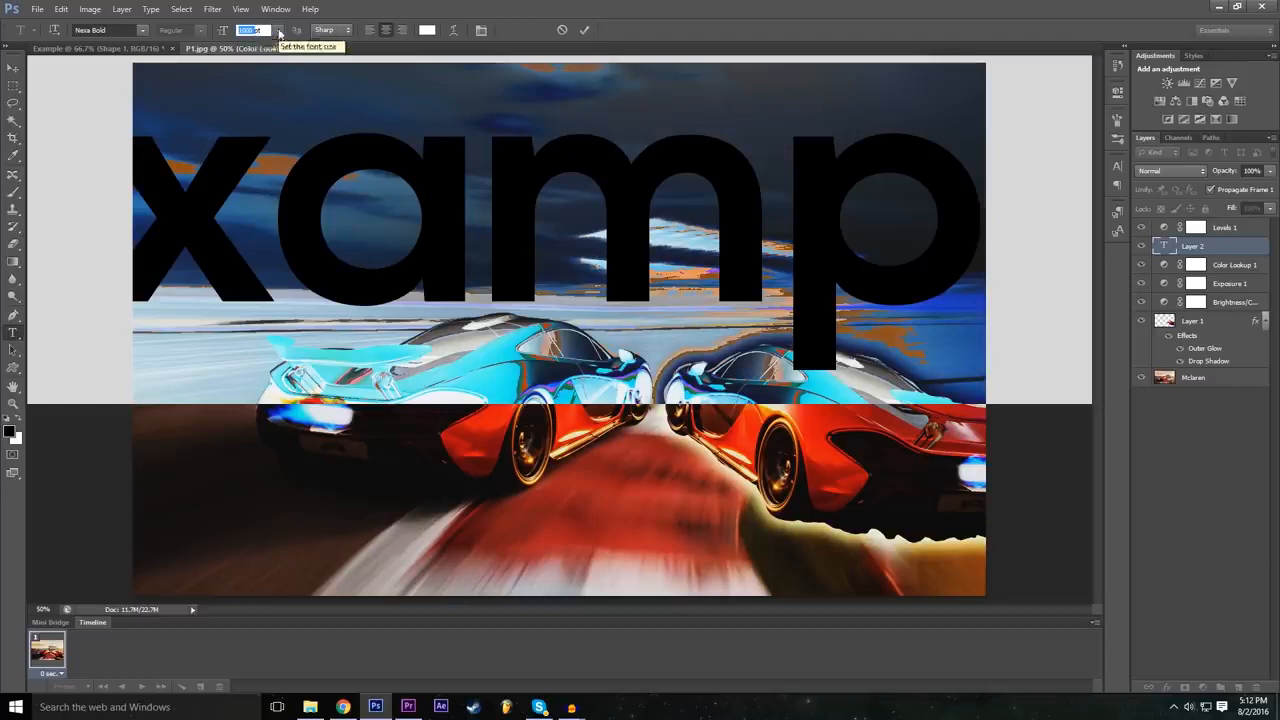
{"action": "left_click", "coordinate": [277, 30]}
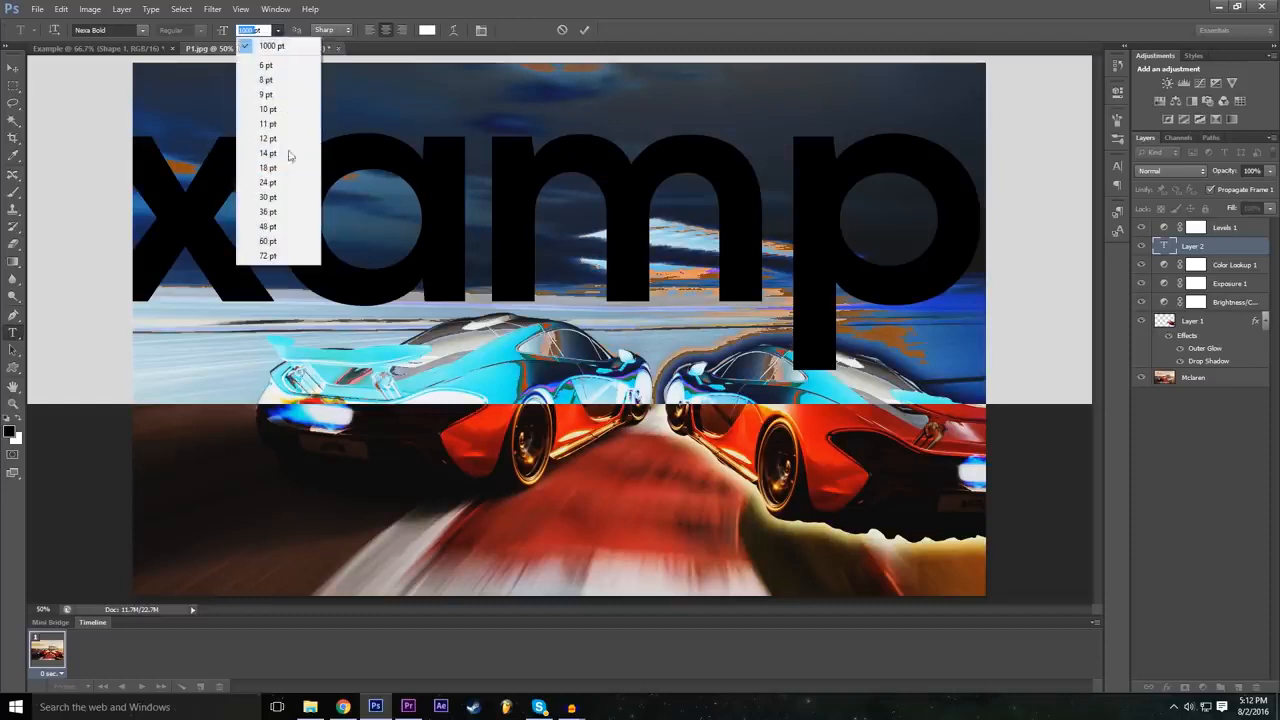
{"action": "left_click", "coordinate": [270, 256]}
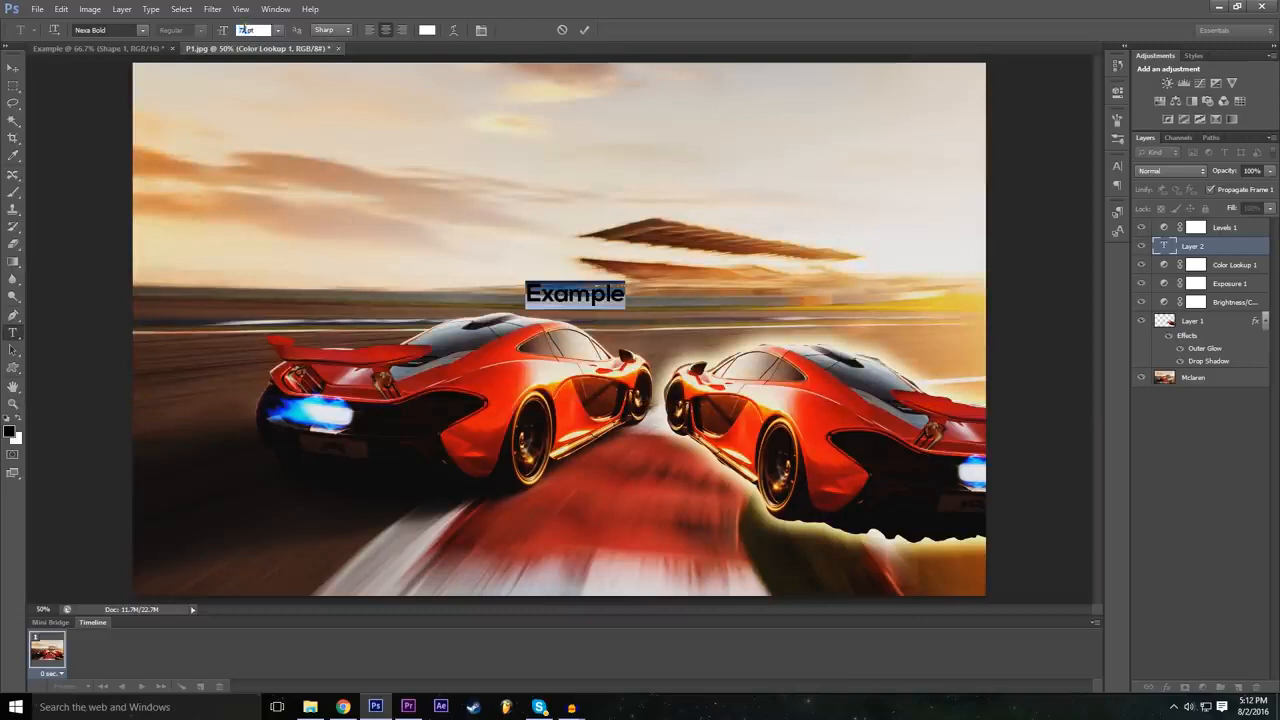
Set the "Example" text's size to 500 pt, reposition it across the upper sky and commit the text.
{"action": "left_click", "coordinate": [243, 30]}
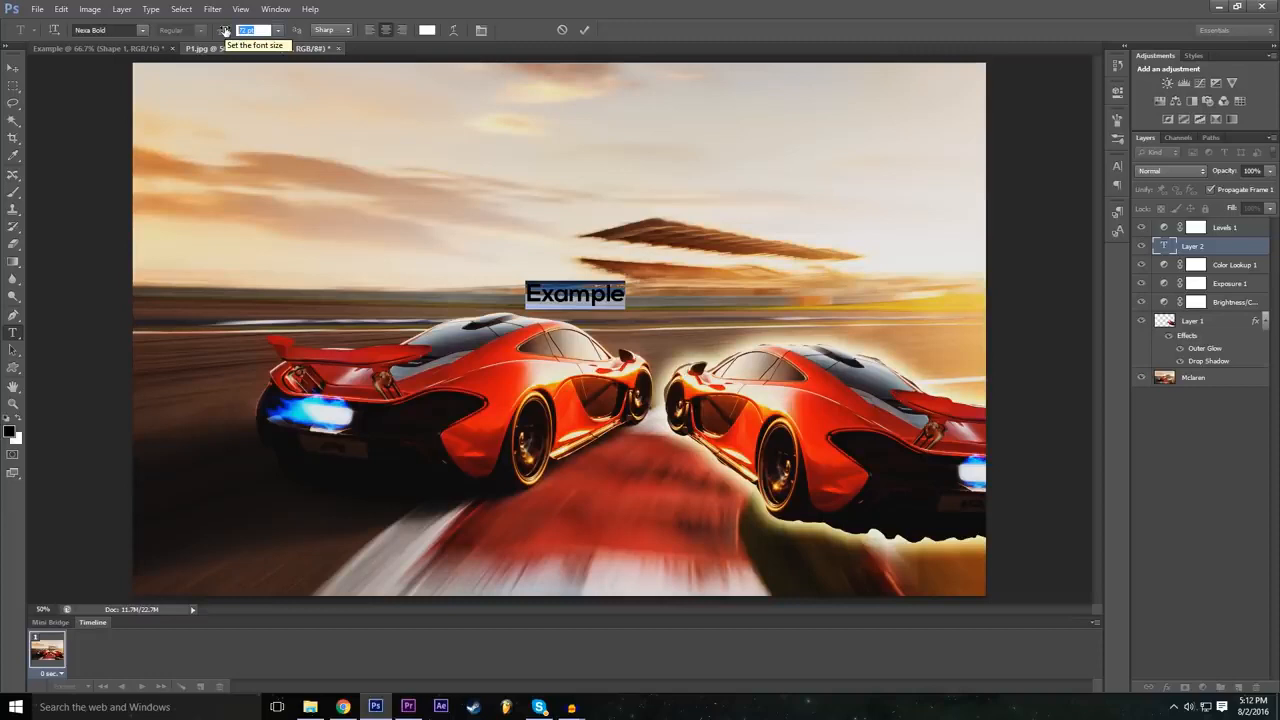
{"action": "type", "text": "500"}
{"action": "left_click_drag", "start_coordinate": [531, 440], "coordinate": [515, 343]}
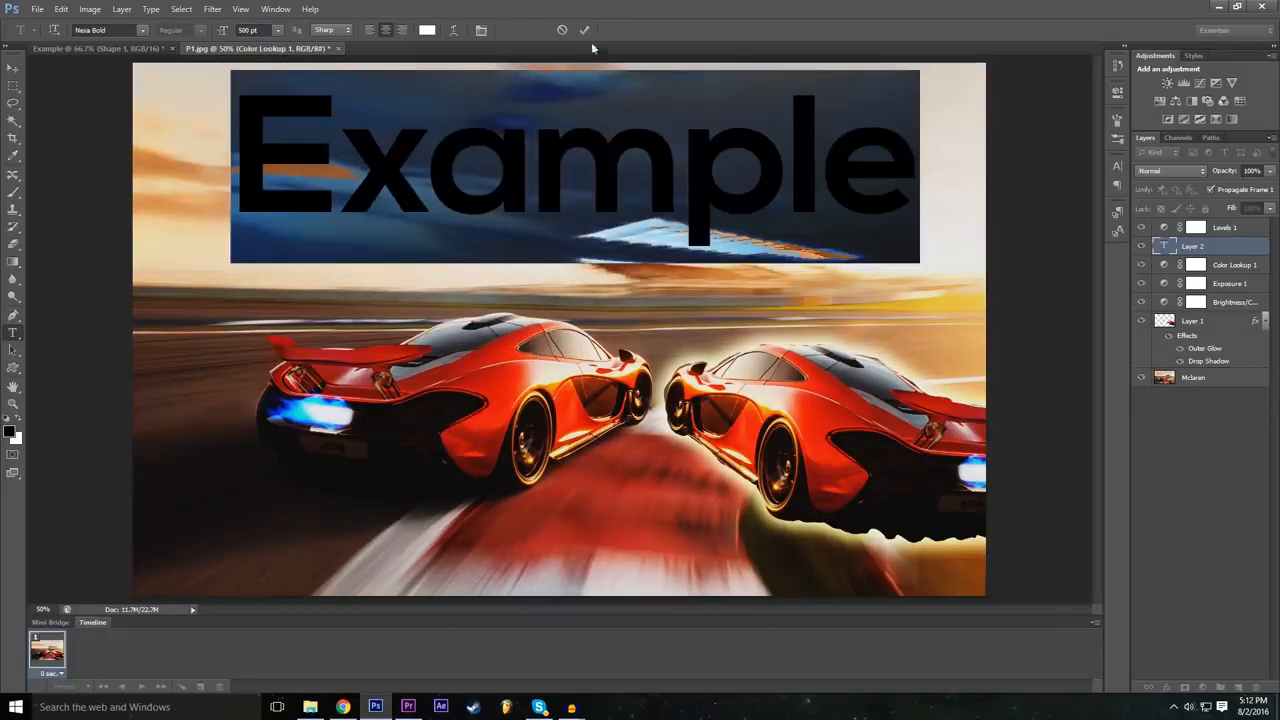
{"action": "left_click", "coordinate": [584, 30]}
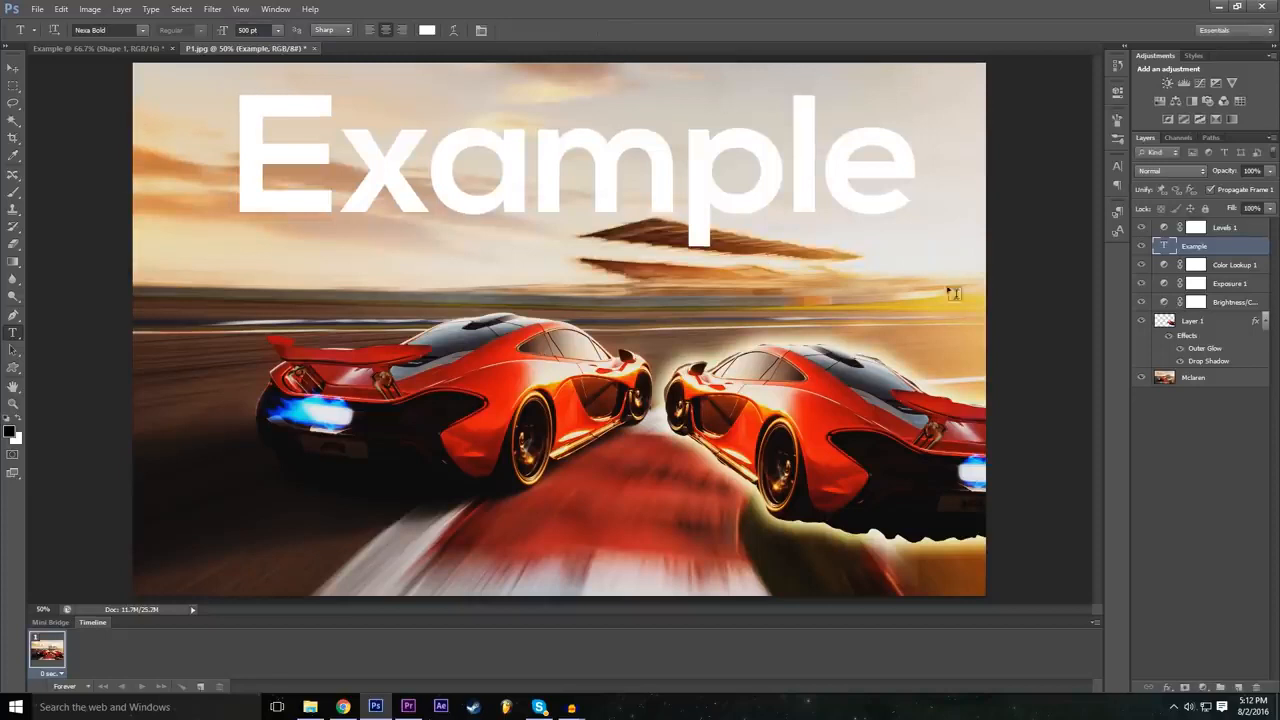
Move the Example text layer above the Levels 1 layer and open its blending options.
{"action": "left_click_drag", "start_coordinate": [1216, 249], "coordinate": [1218, 220]}
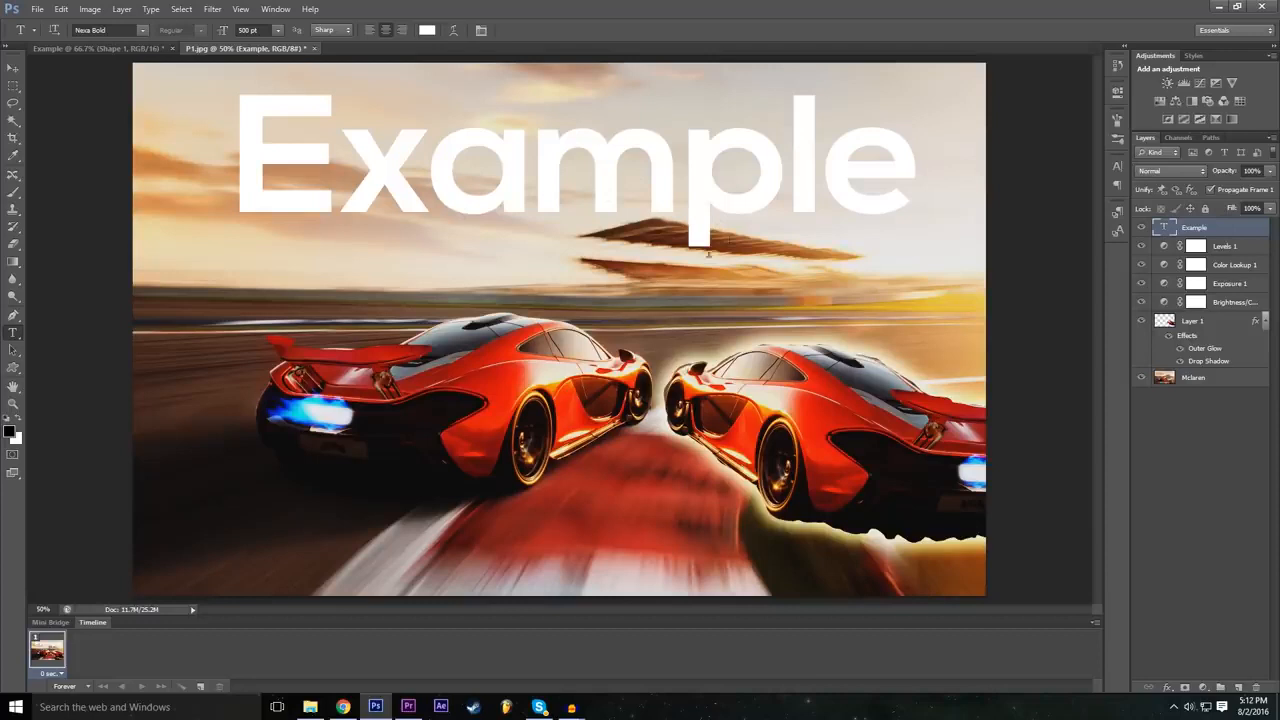
{"action": "left_click", "coordinate": [1167, 688]}
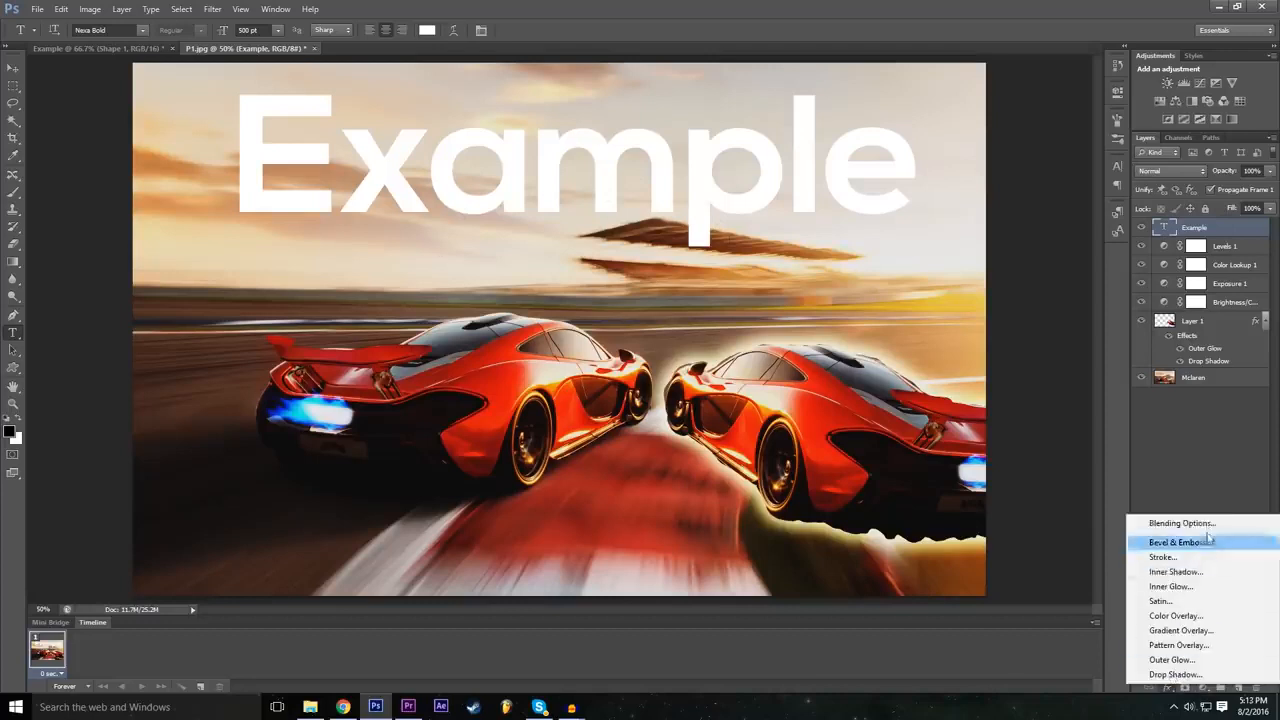
{"action": "left_click", "coordinate": [1160, 528]}
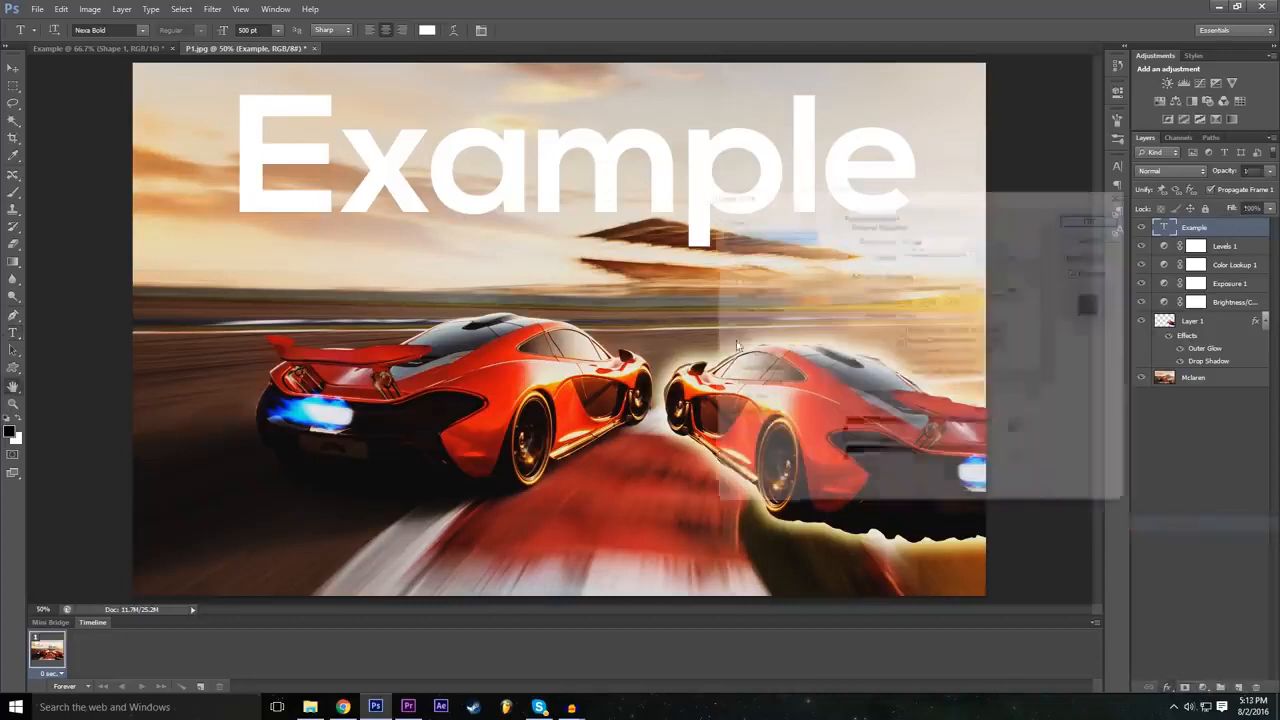
Try the Overlay, Difference, Exclusion and Darken blend modes on the Example text layer.
{"action": "left_click", "coordinate": [938, 239]}
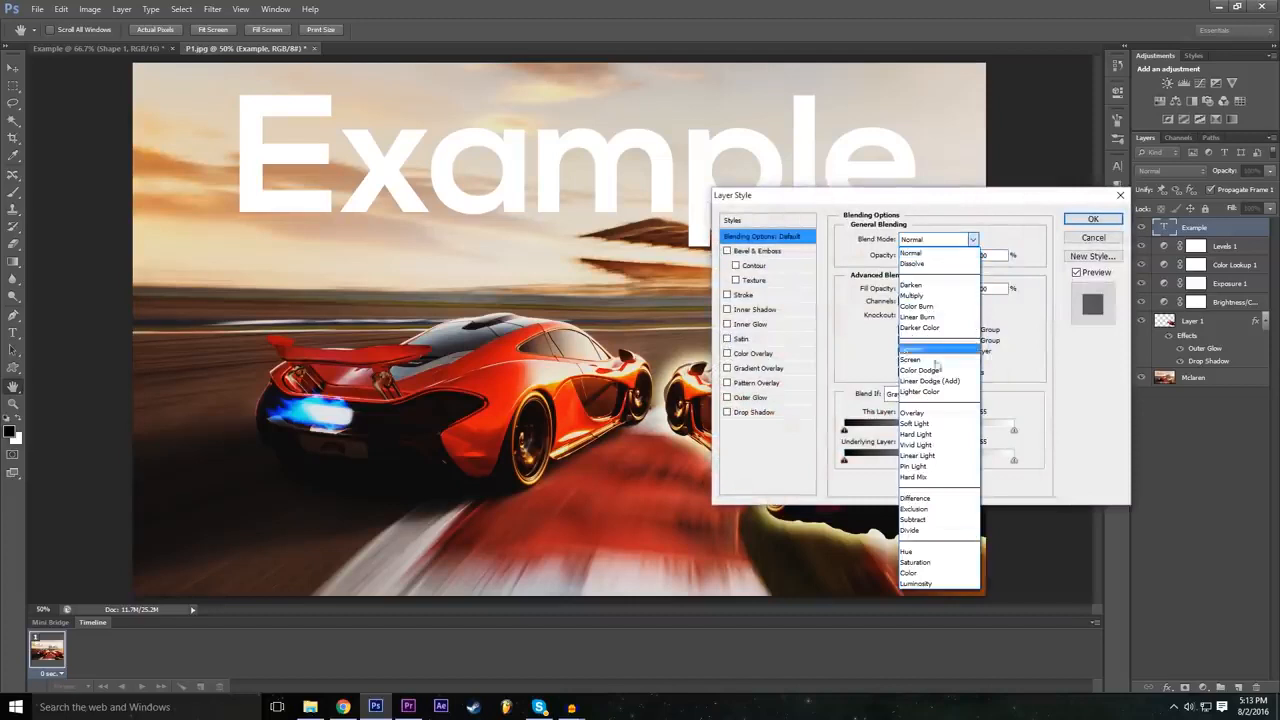
{"action": "left_click", "coordinate": [934, 413]}
{"action": "key", "text": "Tab"}
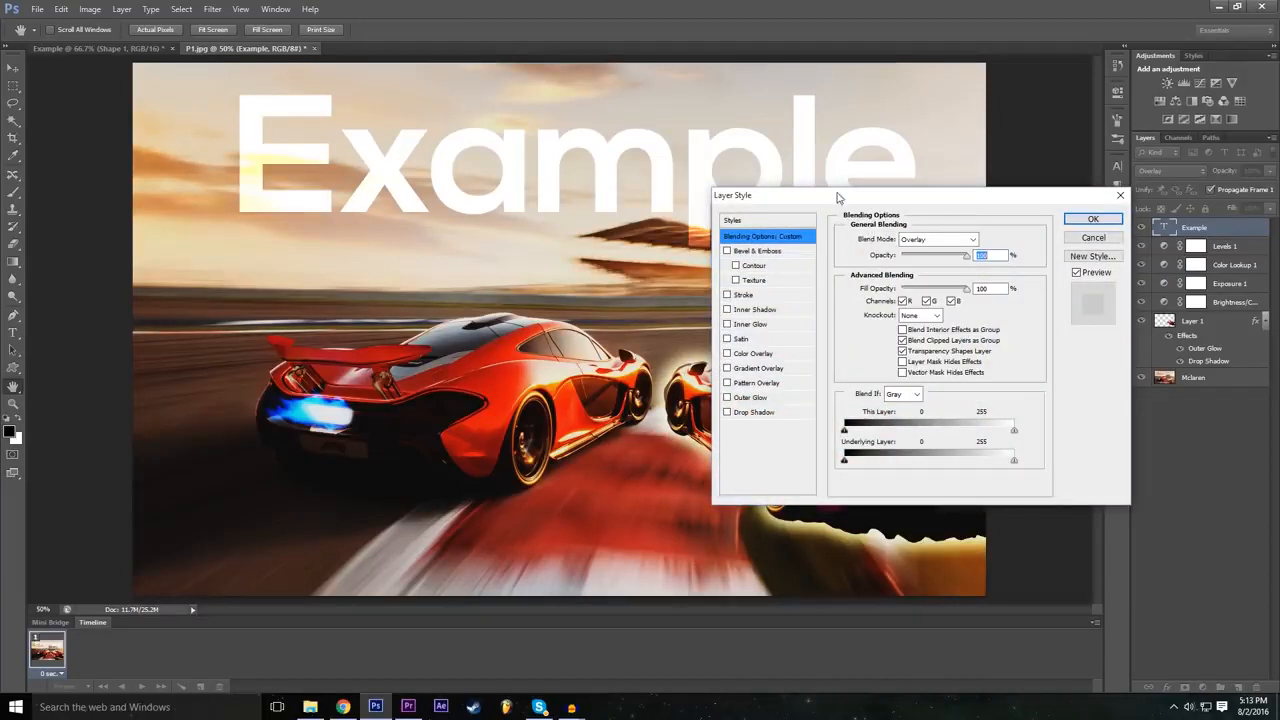
{"action": "left_click", "coordinate": [930, 240]}
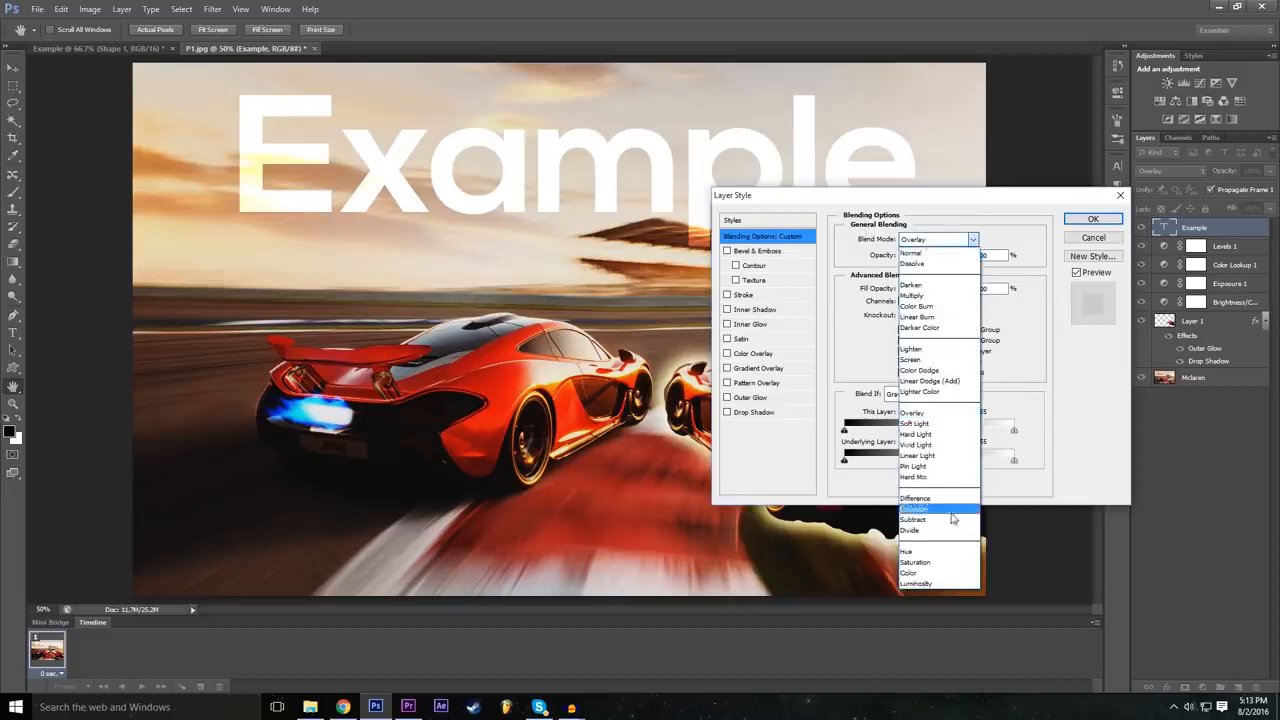
{"action": "left_click", "coordinate": [934, 505]}
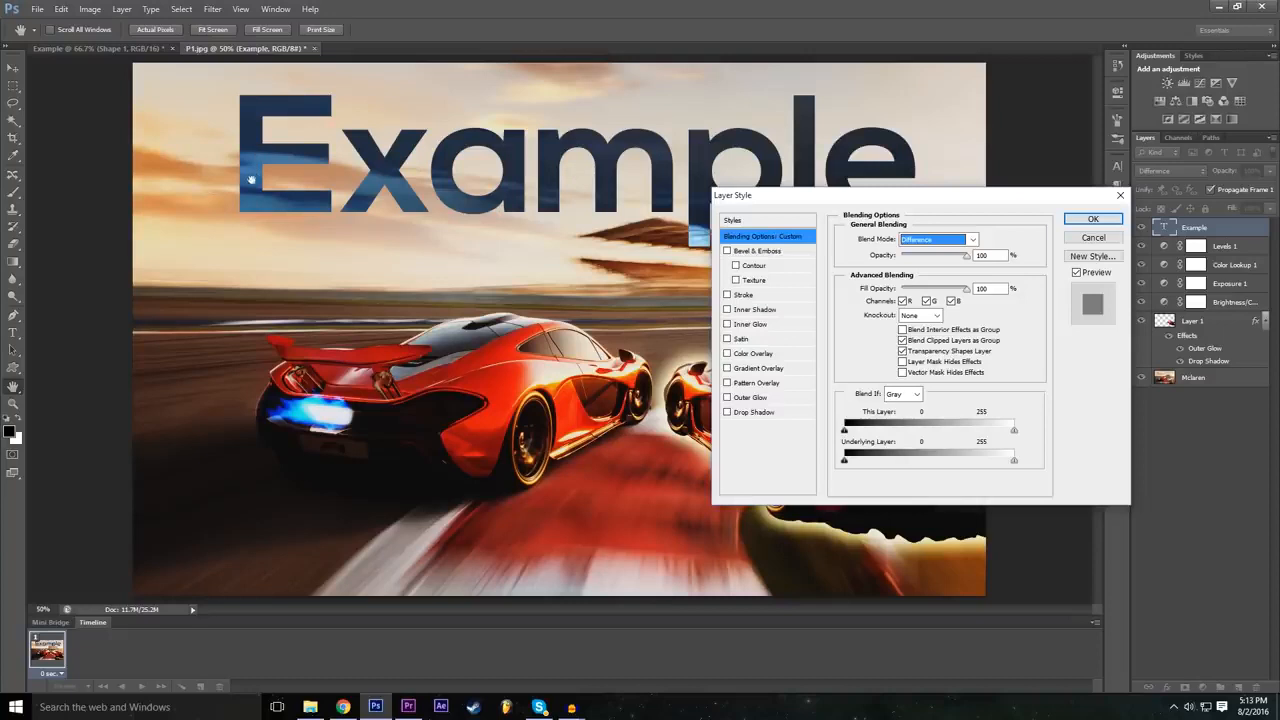
{"action": "left_click", "coordinate": [935, 240]}
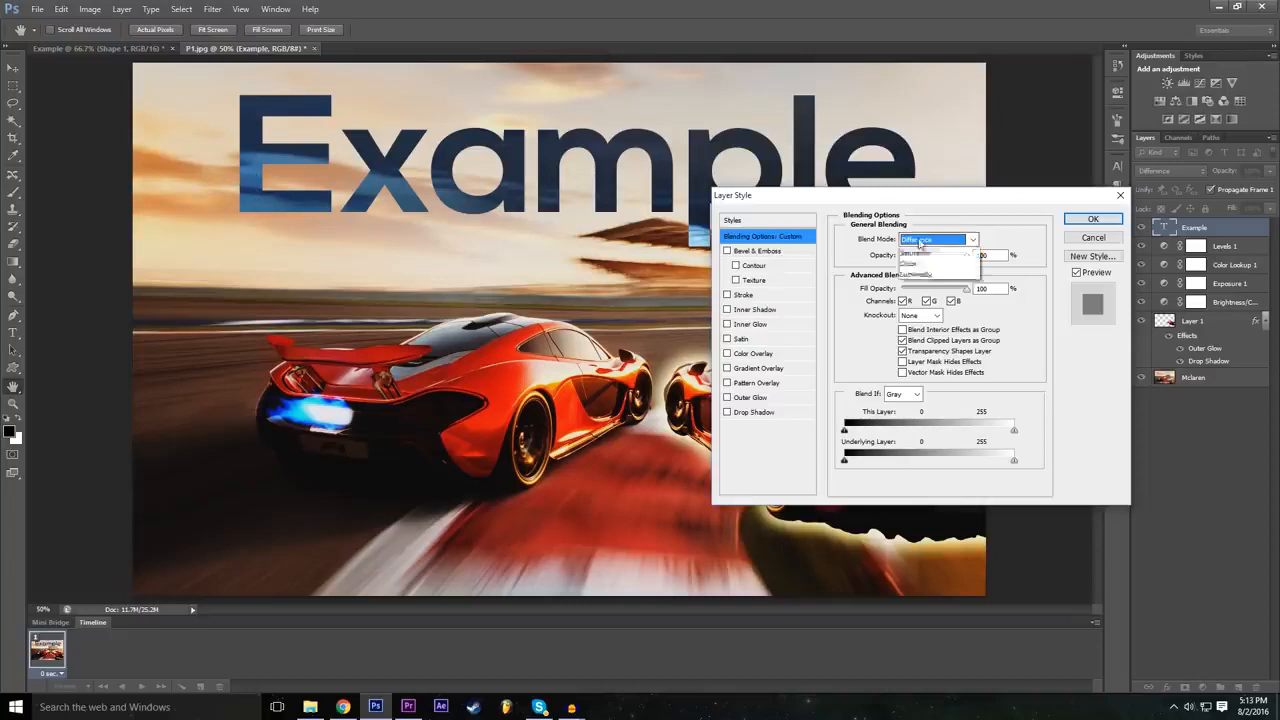
{"action": "left_click", "coordinate": [939, 495]}
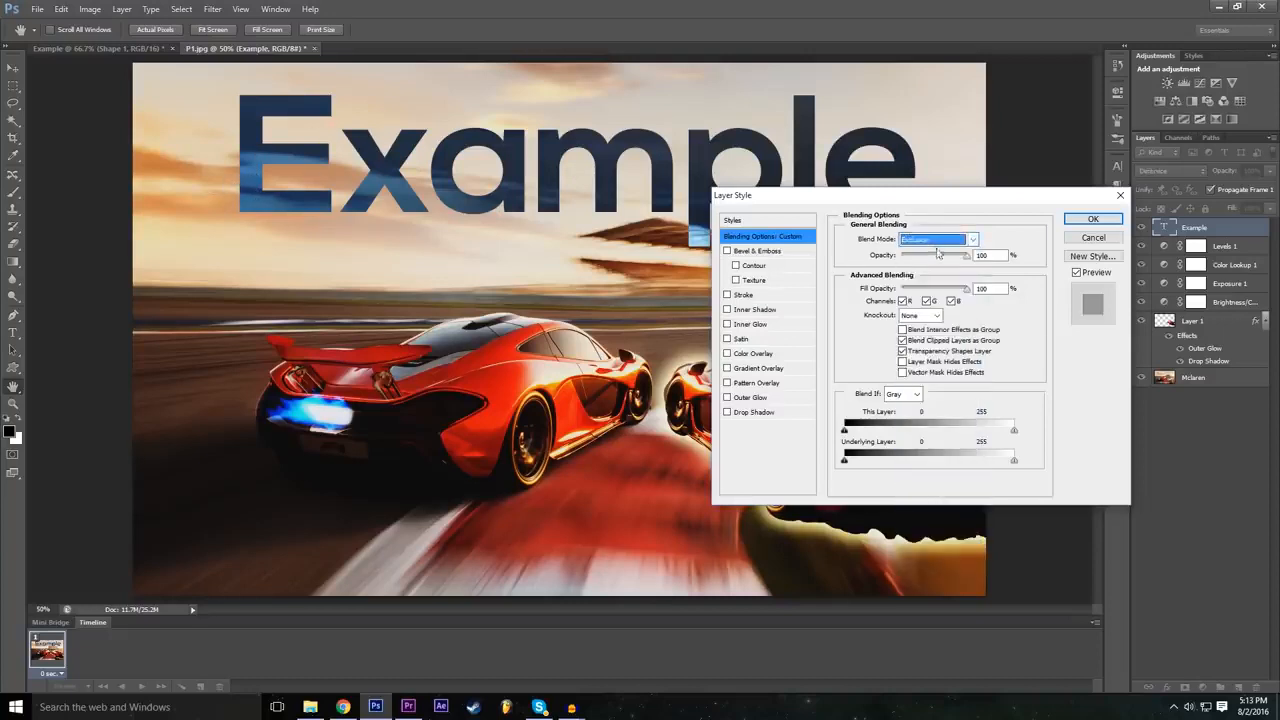
{"action": "left_click", "coordinate": [935, 240]}
{"action": "left_click", "coordinate": [940, 286]}
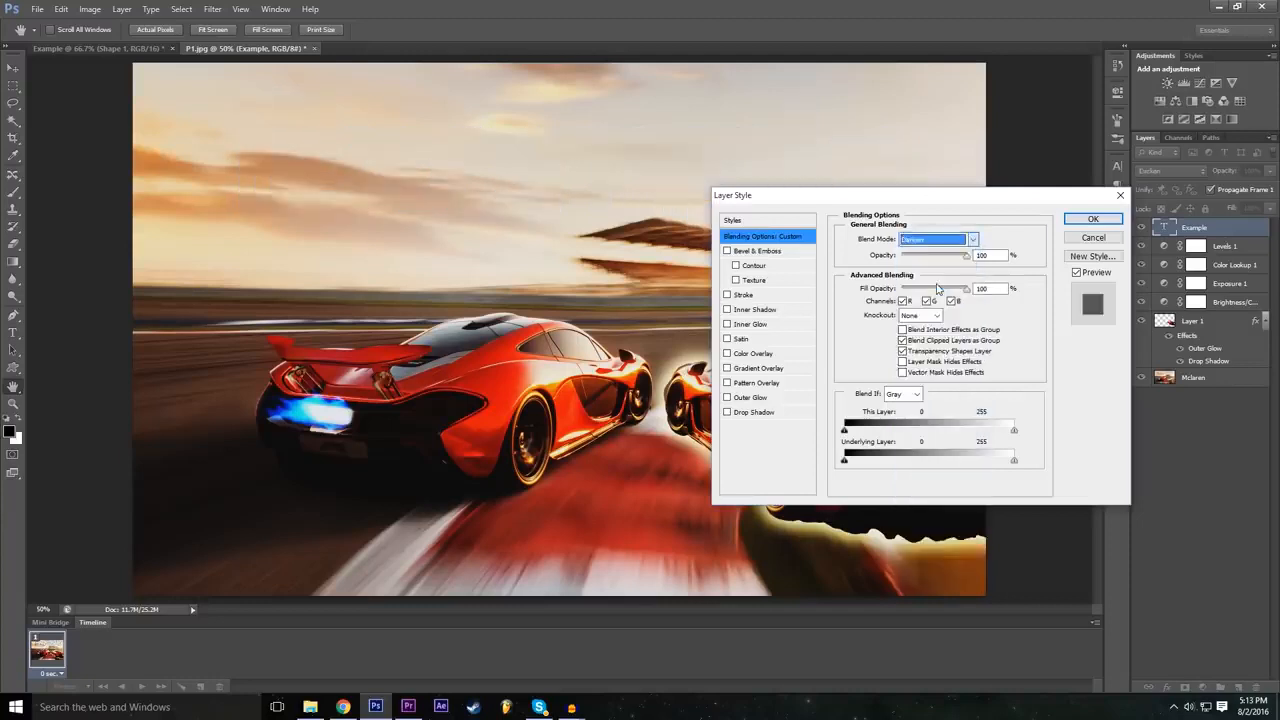
Try the Color Burn, Overlay and Vivid Light blend modes on the Example text layer.
{"action": "left_click", "coordinate": [930, 240]}
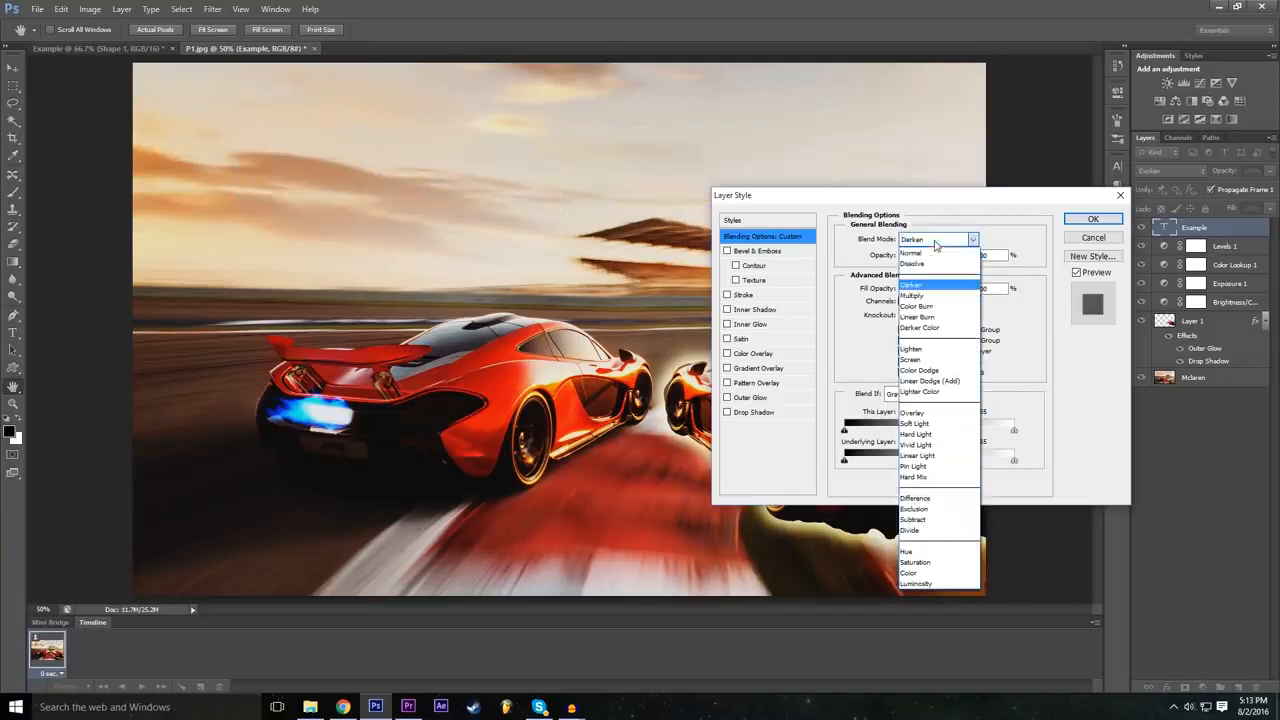
{"action": "left_click", "coordinate": [931, 307]}
{"action": "left_click", "coordinate": [937, 243]}
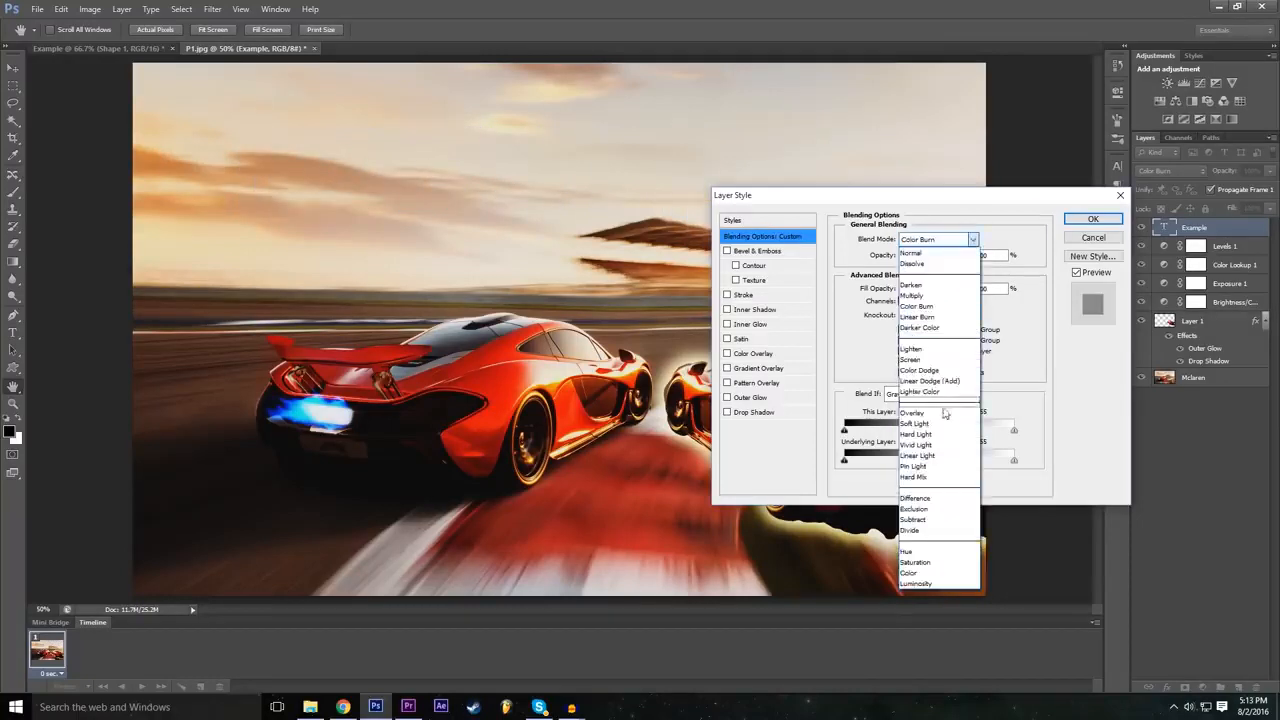
{"action": "left_click", "coordinate": [942, 412]}
{"action": "left_click", "coordinate": [935, 241]}
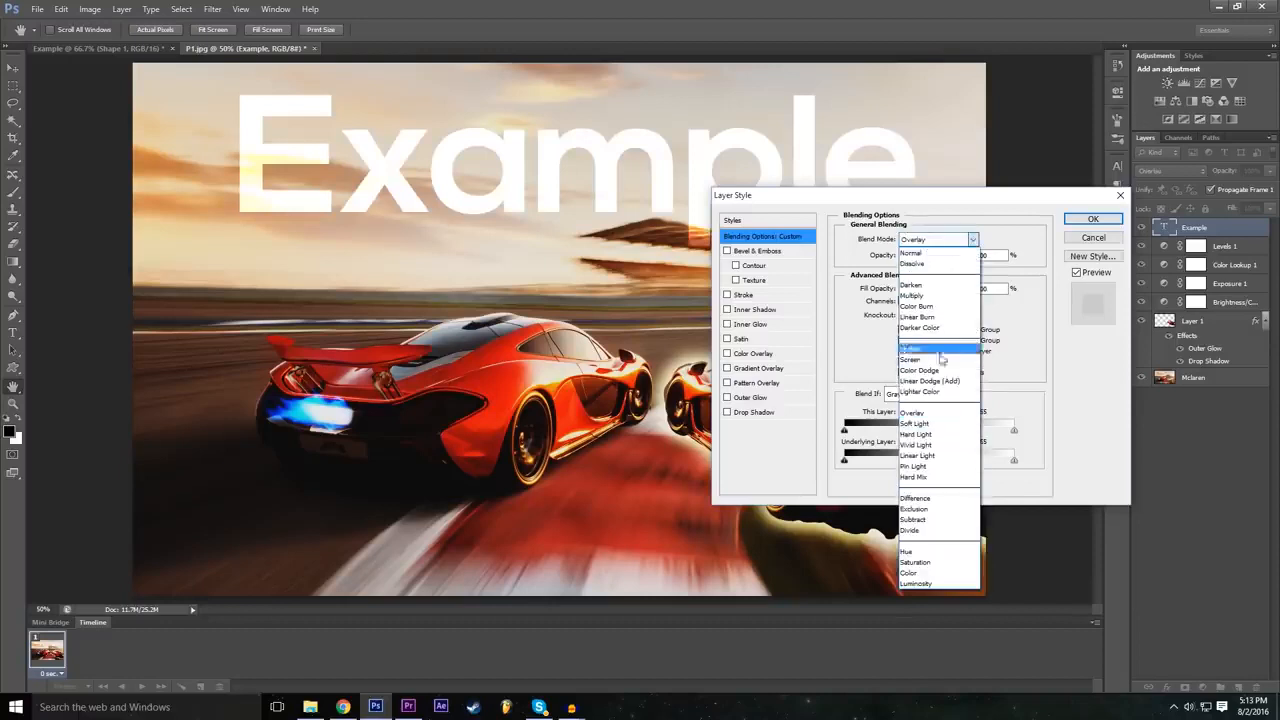
{"action": "left_click", "coordinate": [940, 450]}
Set the Example text layer's blend mode to Difference and apply the layer style.
{"action": "left_click", "coordinate": [936, 241]}
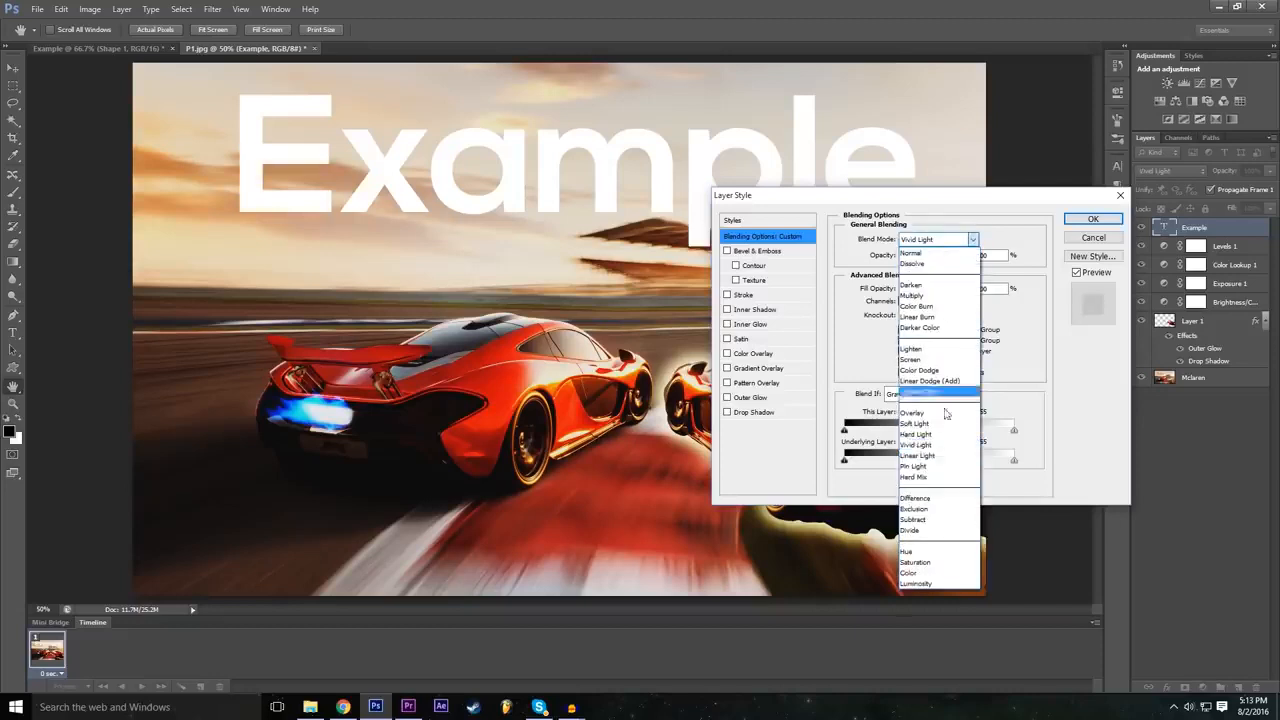
{"action": "left_click", "coordinate": [940, 498]}
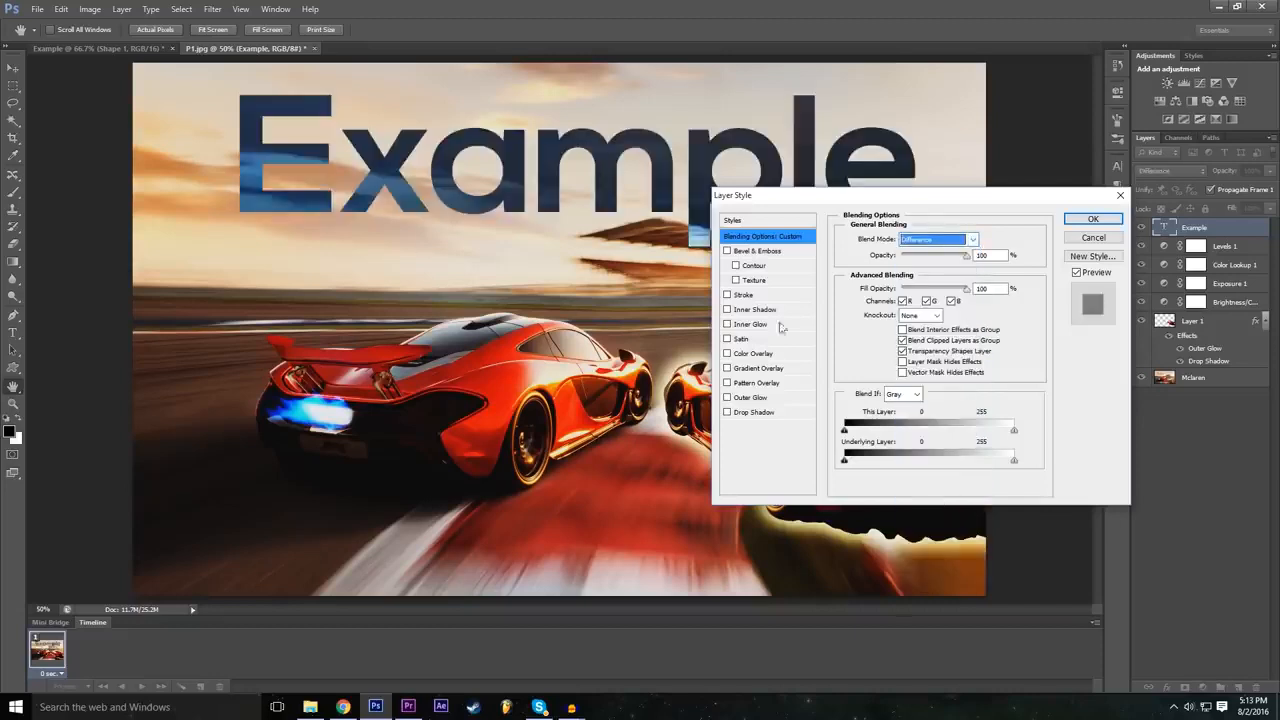
{"action": "left_click", "coordinate": [1092, 219]}
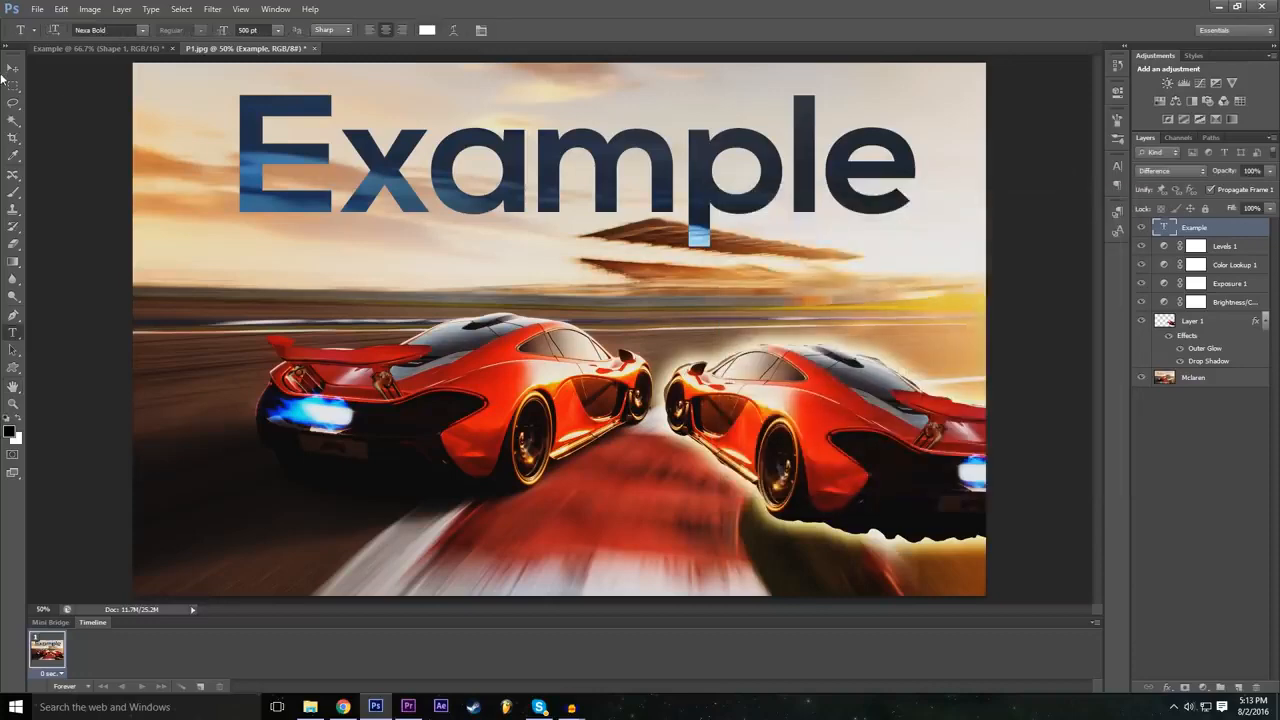
Move the "Example" text toward the upper-left corner of the image and deselect its layer.
{"action": "left_click", "coordinate": [12, 67]}
{"action": "left_click_drag", "start_coordinate": [468, 147], "coordinate": [368, 174]}
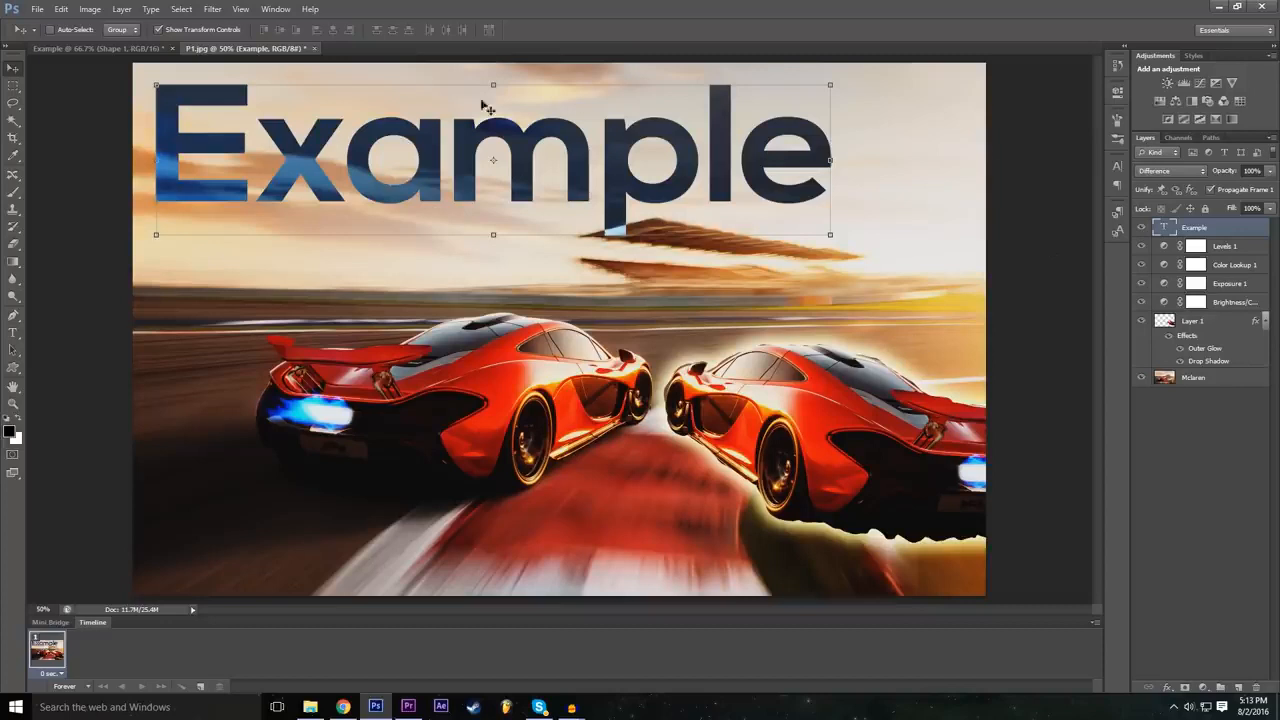
{"action": "left_click", "coordinate": [1247, 462]}
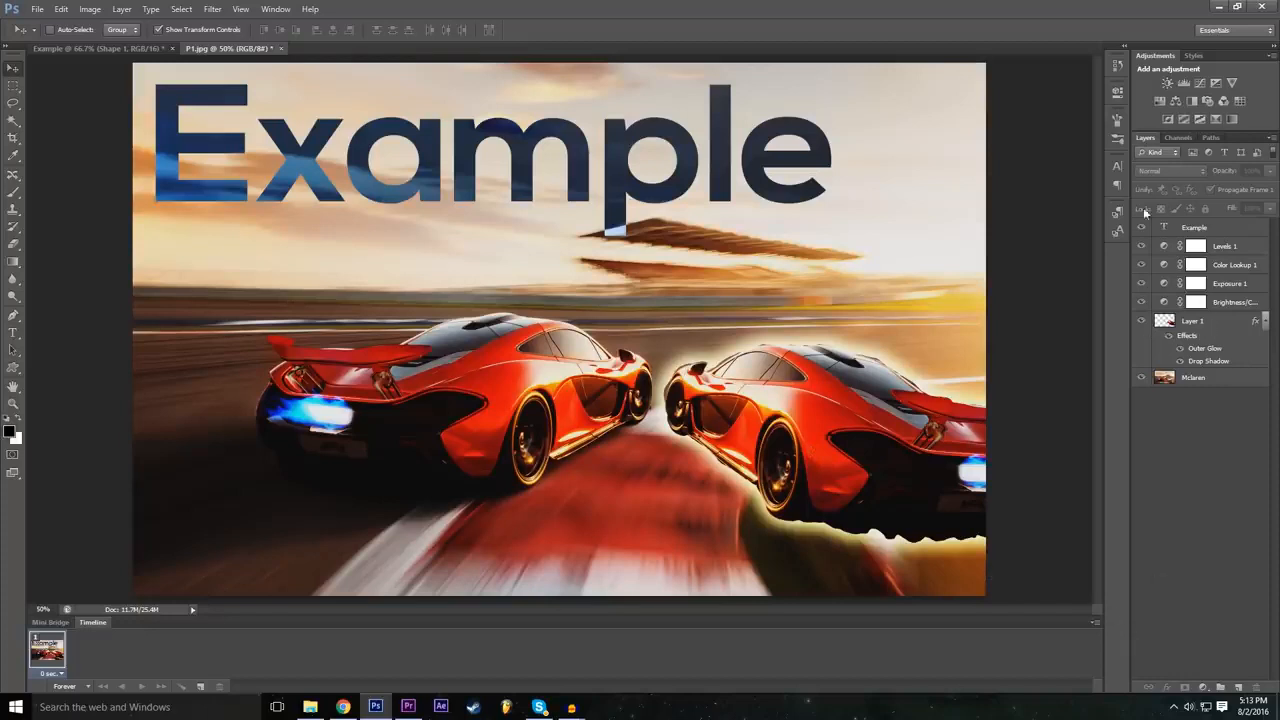
{"action": "left_click", "coordinate": [1190, 229]}
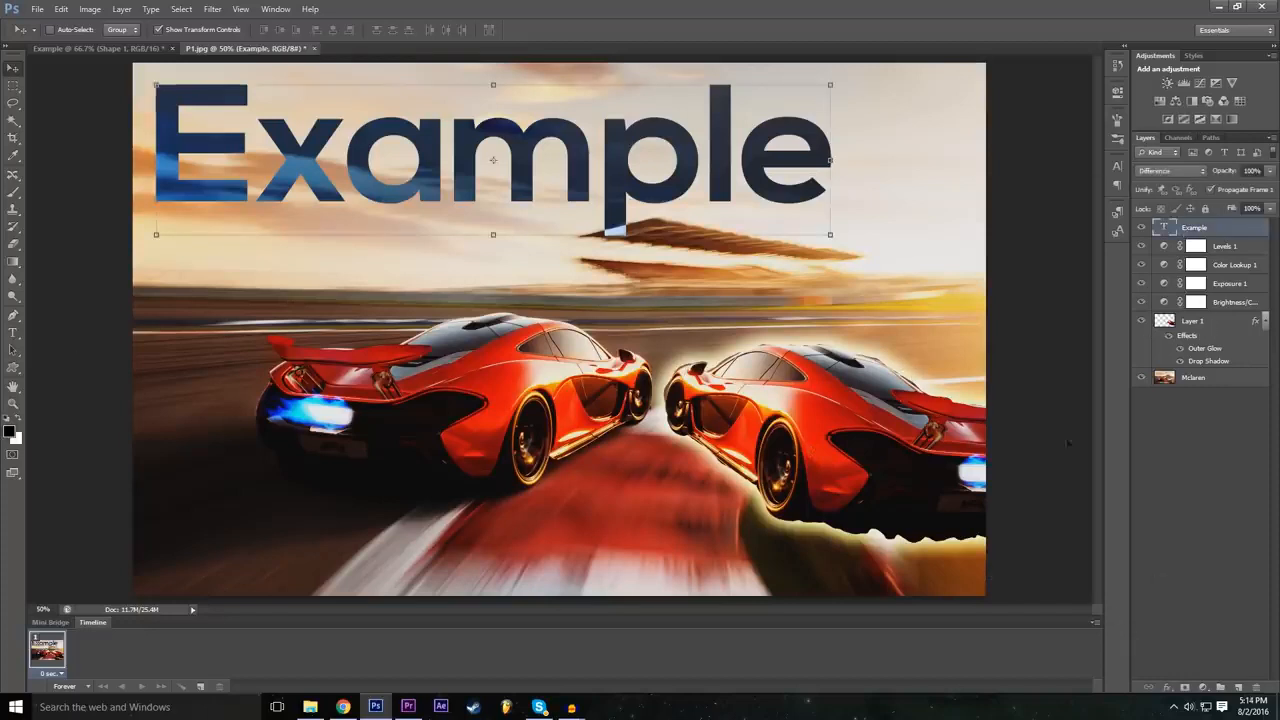
{"action": "left_click", "coordinate": [1166, 688]}
{"action": "left_click", "coordinate": [1170, 690]}
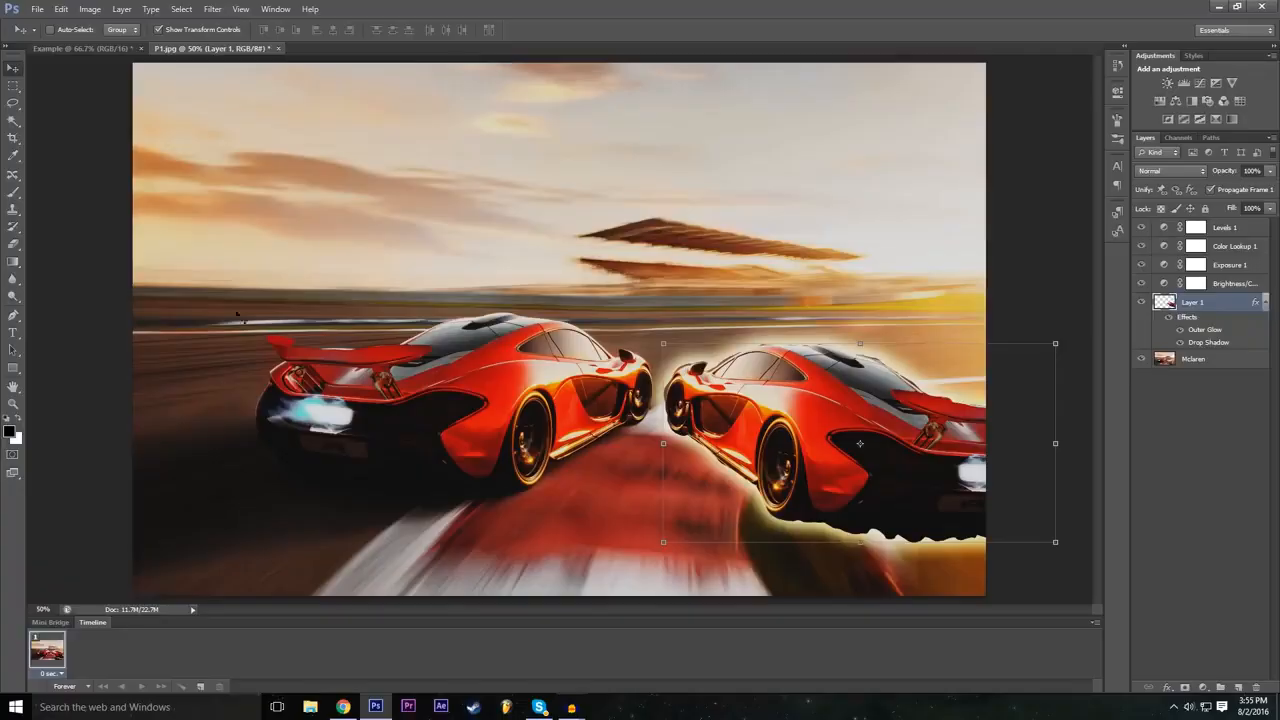
Choose the Eraser tool and set its brush to 100 px with 0% hardness.
{"action": "left_click", "coordinate": [16, 246]}
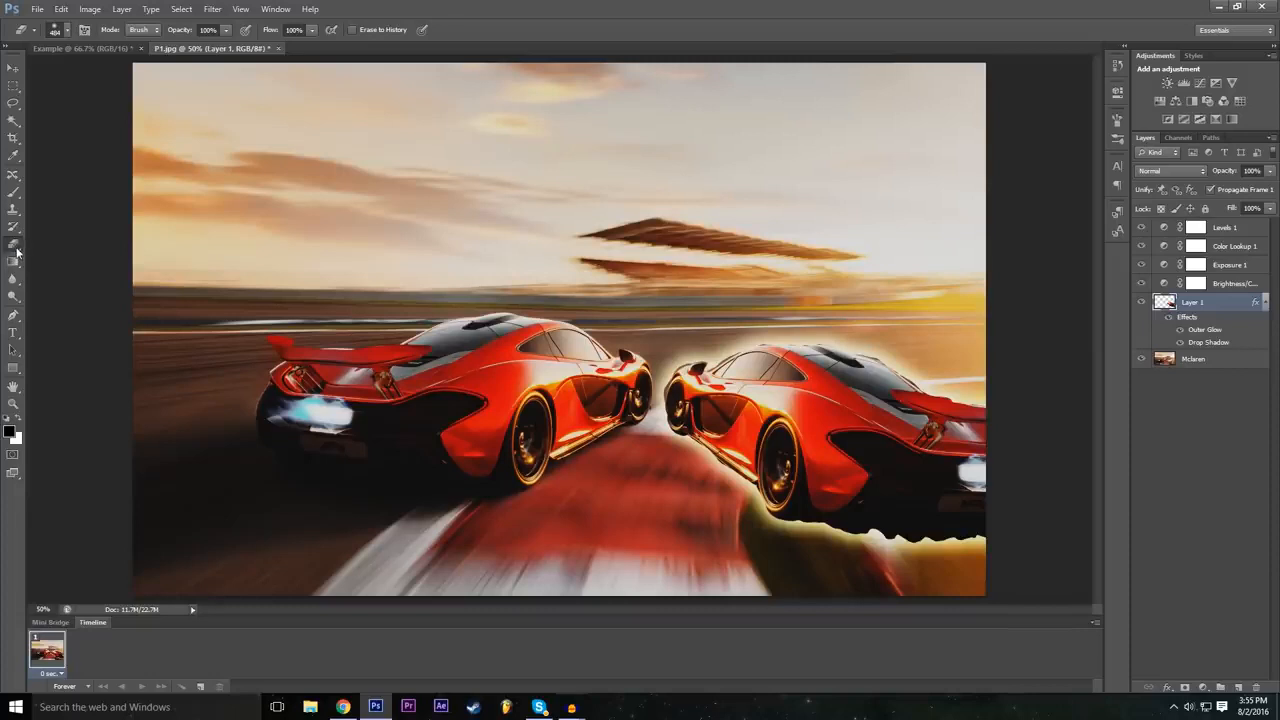
{"action": "left_click", "coordinate": [69, 33]}
{"action": "left_click", "coordinate": [23, 105]}
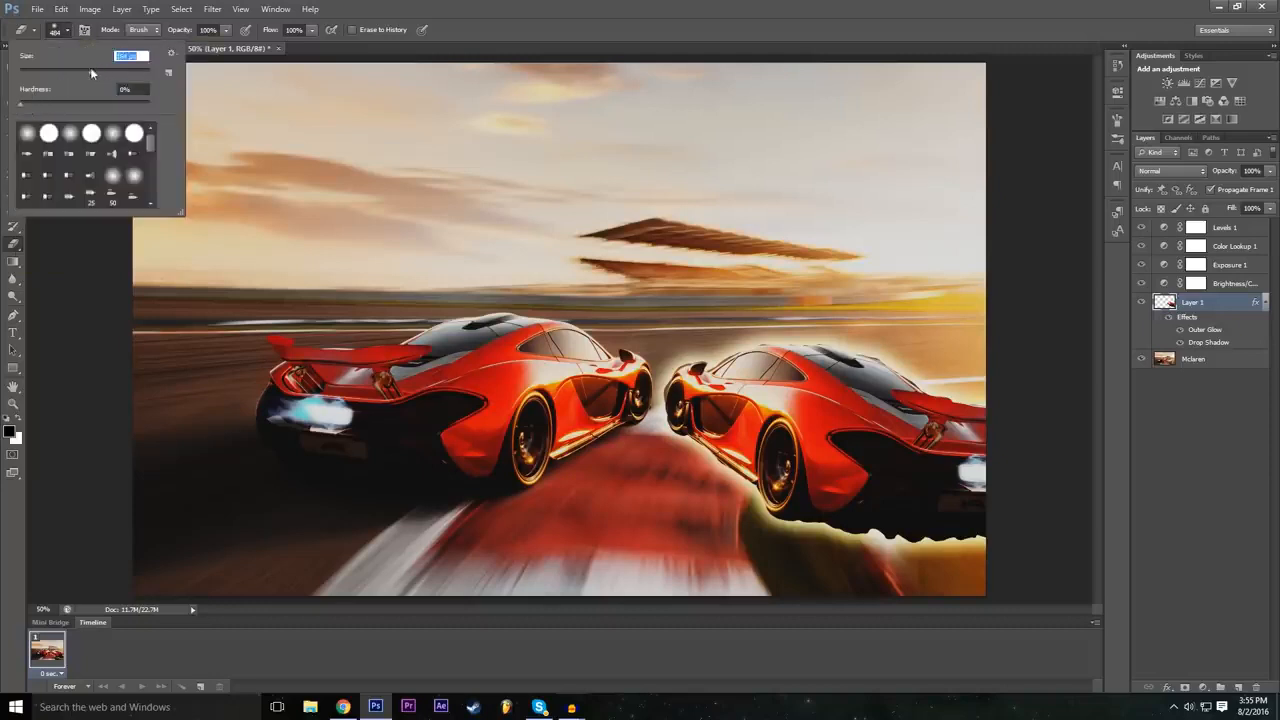
{"action": "type", "text": "100"}
{"action": "key", "text": "Return"}
{"action": "left_click_drag", "start_coordinate": [27, 105], "coordinate": [97, 103]}
{"action": "left_click_drag", "start_coordinate": [43, 112], "coordinate": [14, 116]}
{"action": "left_click", "coordinate": [560, 6]}
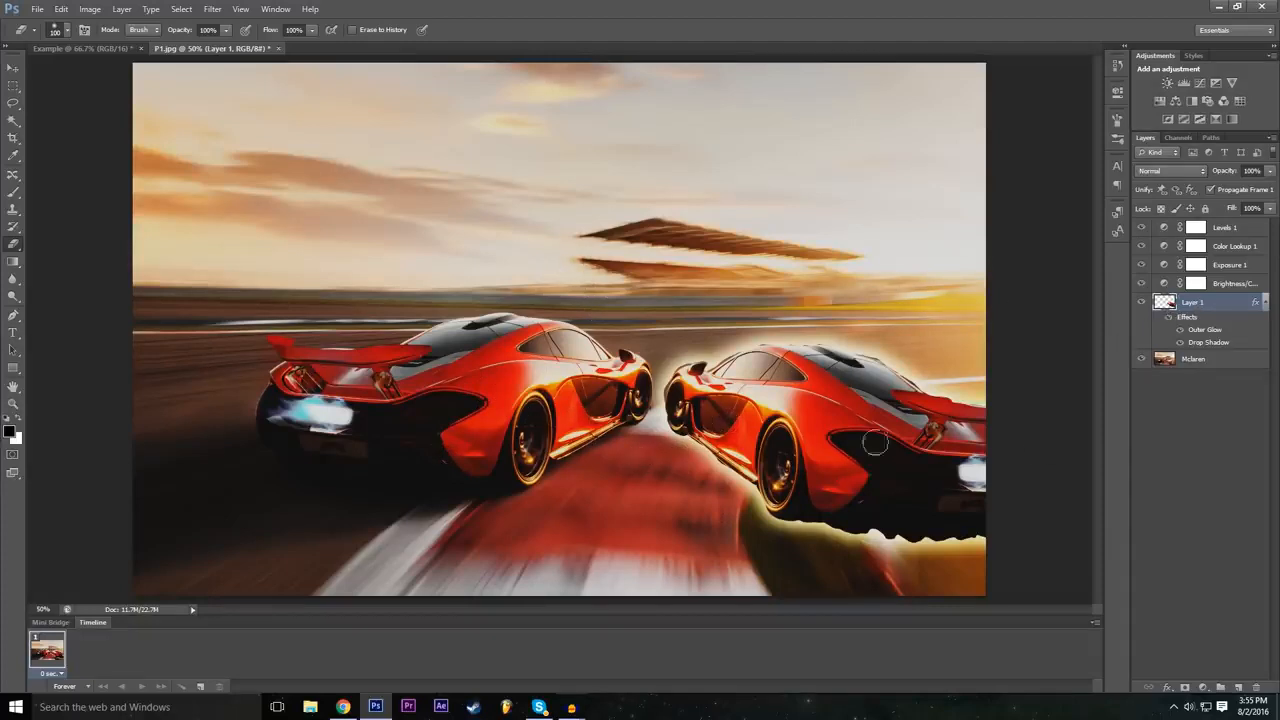
Try erasing the upper part of the mirrored car on Layer 1 with the soft brush and undo the erasing.
{"action": "mouse_move", "coordinate": [690, 488]}
{"action": "left_mouse_down"}
{"action": "mouse_move", "coordinate": [850, 340]}
{"action": "mouse_move", "coordinate": [665, 477]}
{"action": "mouse_move", "coordinate": [765, 375]}
{"action": "mouse_move", "coordinate": [705, 425]}
{"action": "mouse_move", "coordinate": [690, 360]}
{"action": "mouse_move", "coordinate": [670, 442]}
{"action": "mouse_move", "coordinate": [850, 360]}
{"action": "mouse_move", "coordinate": [920, 430]}
{"action": "mouse_move", "coordinate": [955, 440]}
{"action": "mouse_move", "coordinate": [935, 415]}
{"action": "left_mouse_up"}
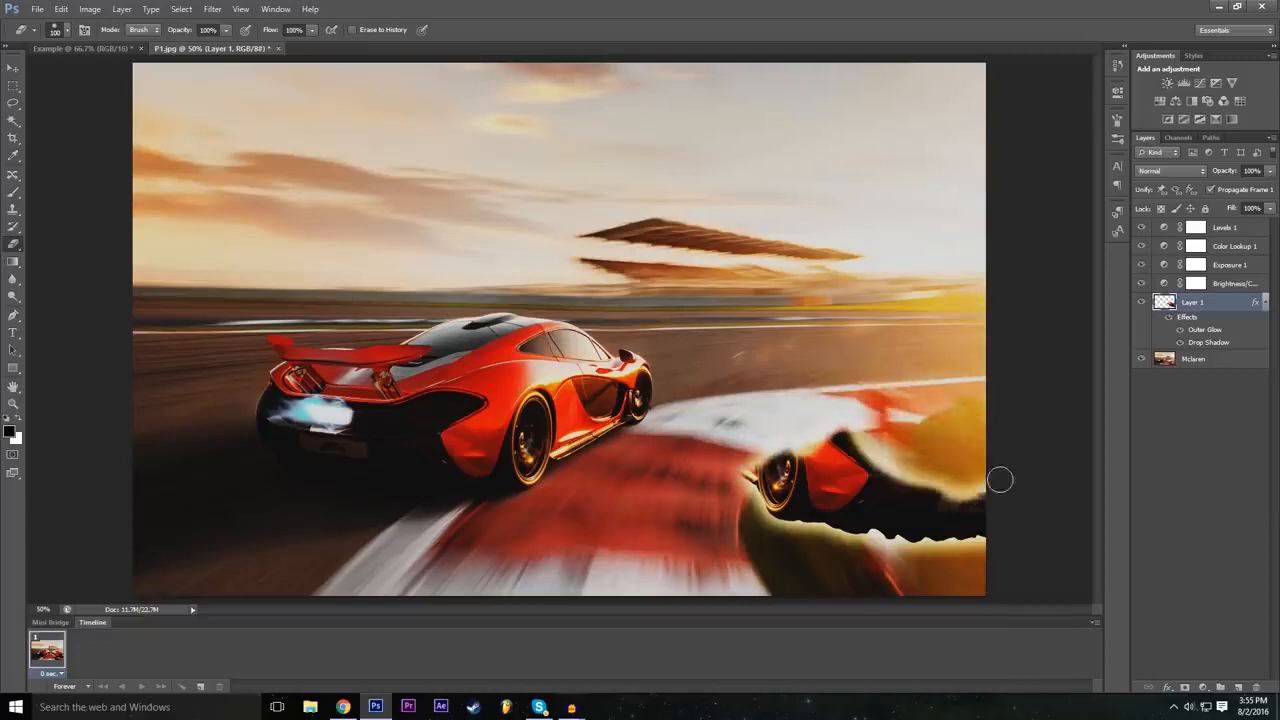
{"action": "left_click", "coordinate": [61, 9]}
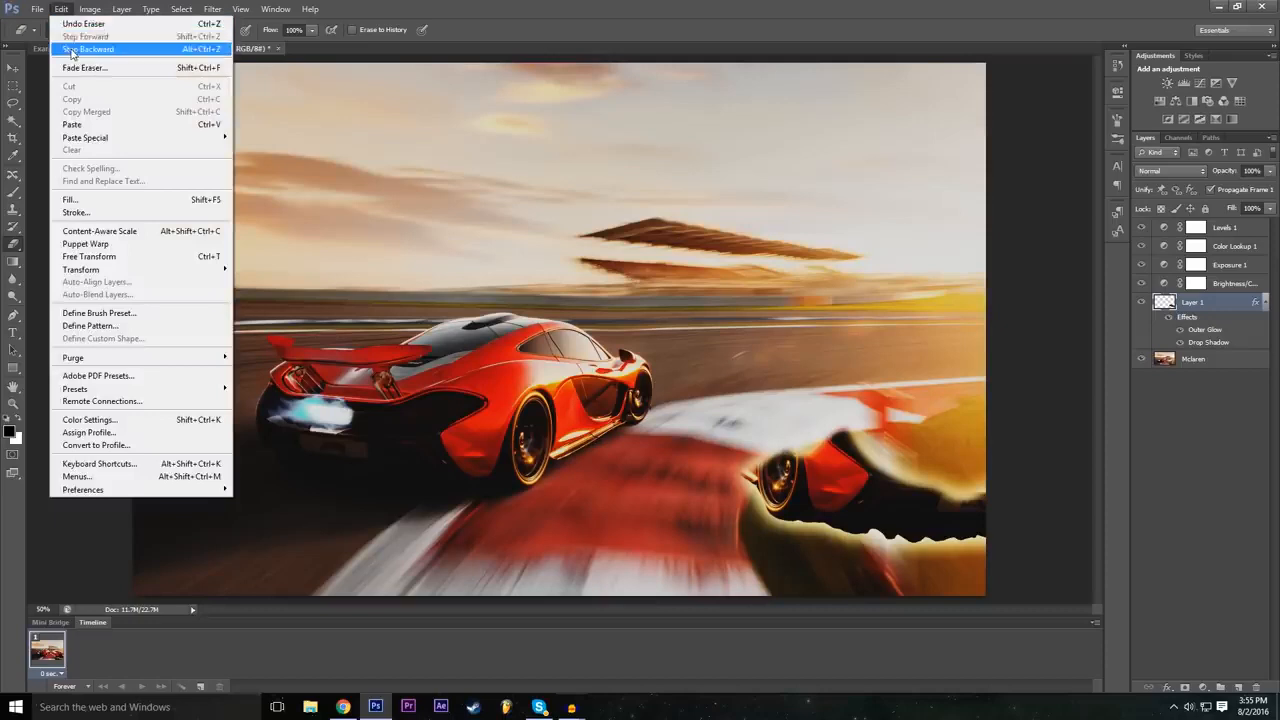
{"action": "left_click", "coordinate": [75, 48]}
Set the eraser brush's hardness to 100%.
{"action": "left_click", "coordinate": [67, 30]}
{"action": "left_click", "coordinate": [38, 101]}
{"action": "left_click_drag", "start_coordinate": [116, 104], "coordinate": [165, 103]}
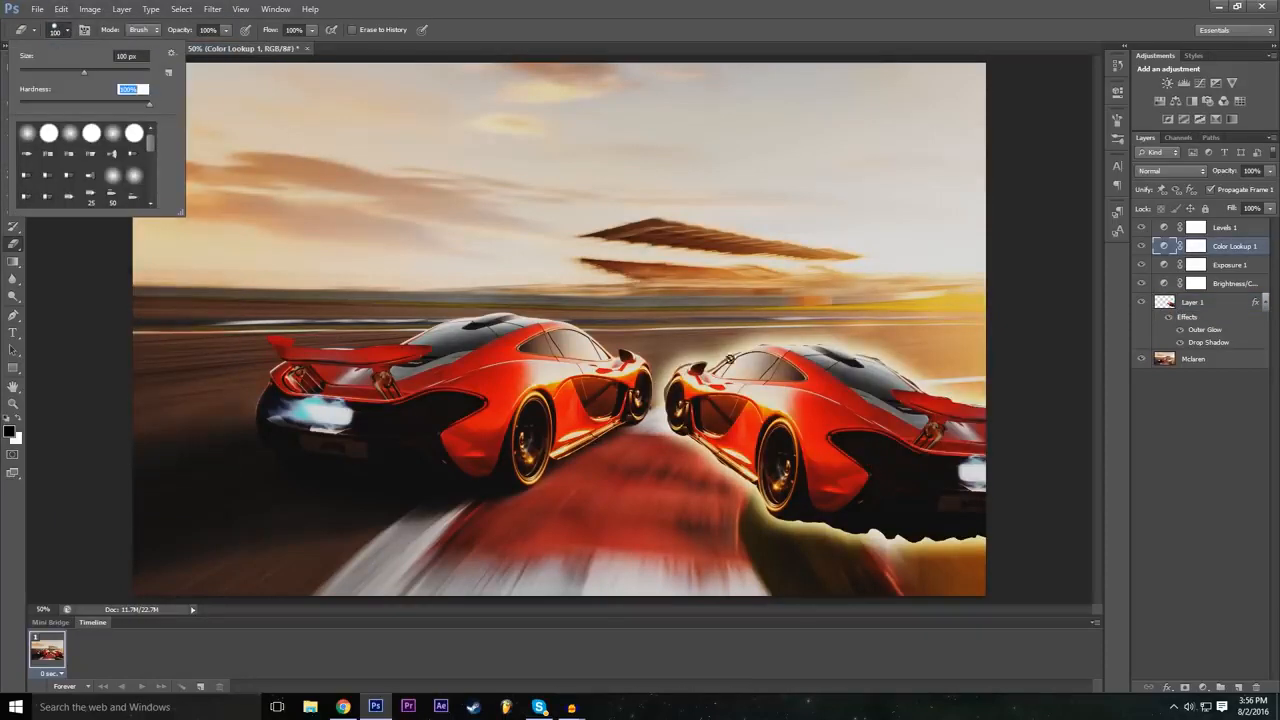
{"action": "left_click", "coordinate": [731, 5]}
Erase the front of the mirrored car on Layer 1 with the hard brush and part of its rear at 0% hardness.
{"action": "left_click", "coordinate": [1180, 302]}
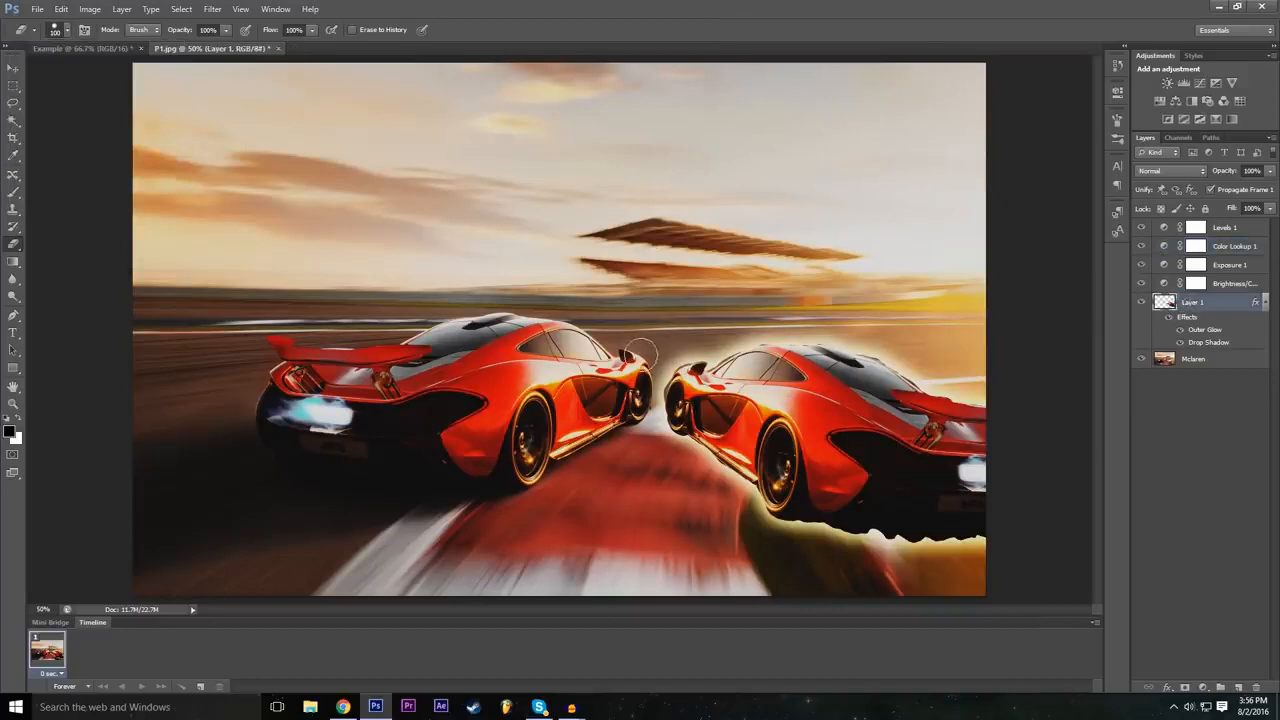
{"action": "mouse_move", "coordinate": [663, 453]}
{"action": "left_mouse_down"}
{"action": "mouse_move", "coordinate": [724, 342]}
{"action": "mouse_move", "coordinate": [674, 374]}
{"action": "mouse_move", "coordinate": [788, 306]}
{"action": "mouse_move", "coordinate": [676, 448]}
{"action": "mouse_move", "coordinate": [740, 381]}
{"action": "mouse_move", "coordinate": [676, 479]}
{"action": "left_mouse_up"}
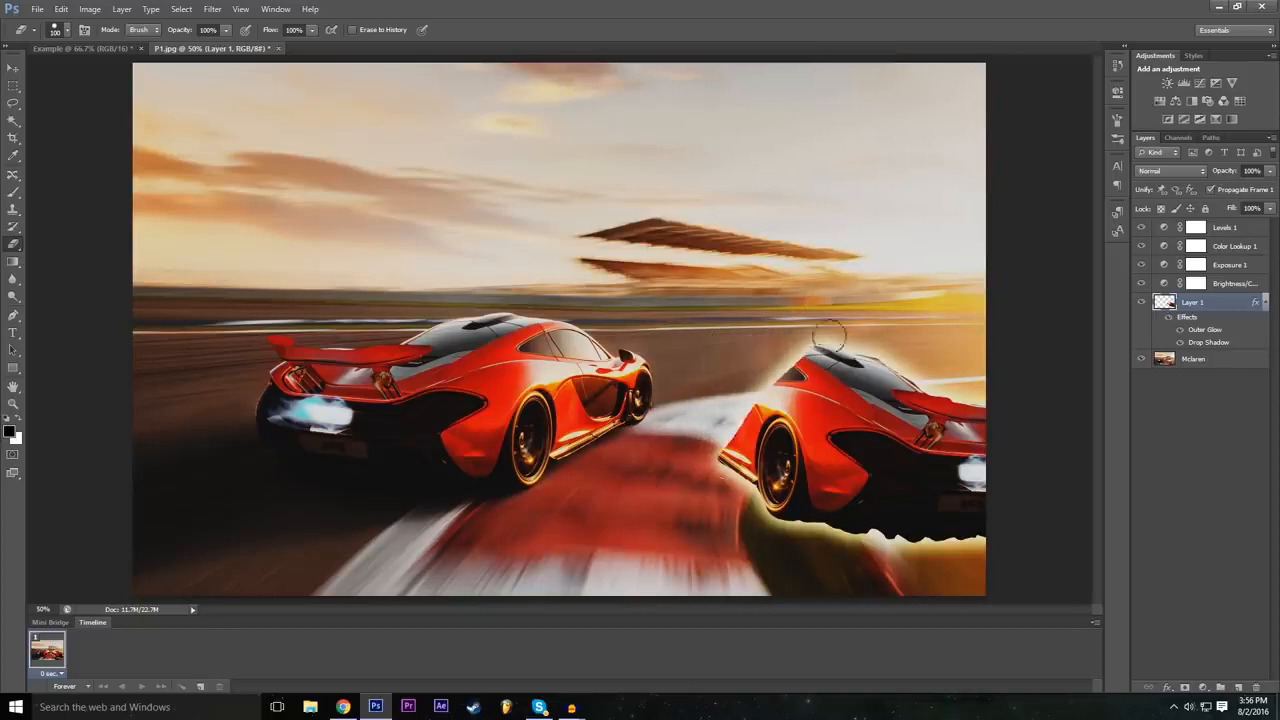
{"action": "left_click", "coordinate": [68, 30]}
{"action": "left_click_drag", "start_coordinate": [86, 104], "coordinate": [20, 124]}
{"action": "left_click", "coordinate": [857, 4]}
{"action": "mouse_move", "coordinate": [928, 393]}
{"action": "left_mouse_down"}
{"action": "mouse_move", "coordinate": [805, 515]}
{"action": "mouse_move", "coordinate": [951, 377]}
{"action": "mouse_move", "coordinate": [812, 503]}
{"action": "mouse_move", "coordinate": [922, 411]}
{"action": "mouse_move", "coordinate": [863, 460]}
{"action": "mouse_move", "coordinate": [838, 445]}
{"action": "mouse_move", "coordinate": [859, 455]}
{"action": "left_mouse_up"}
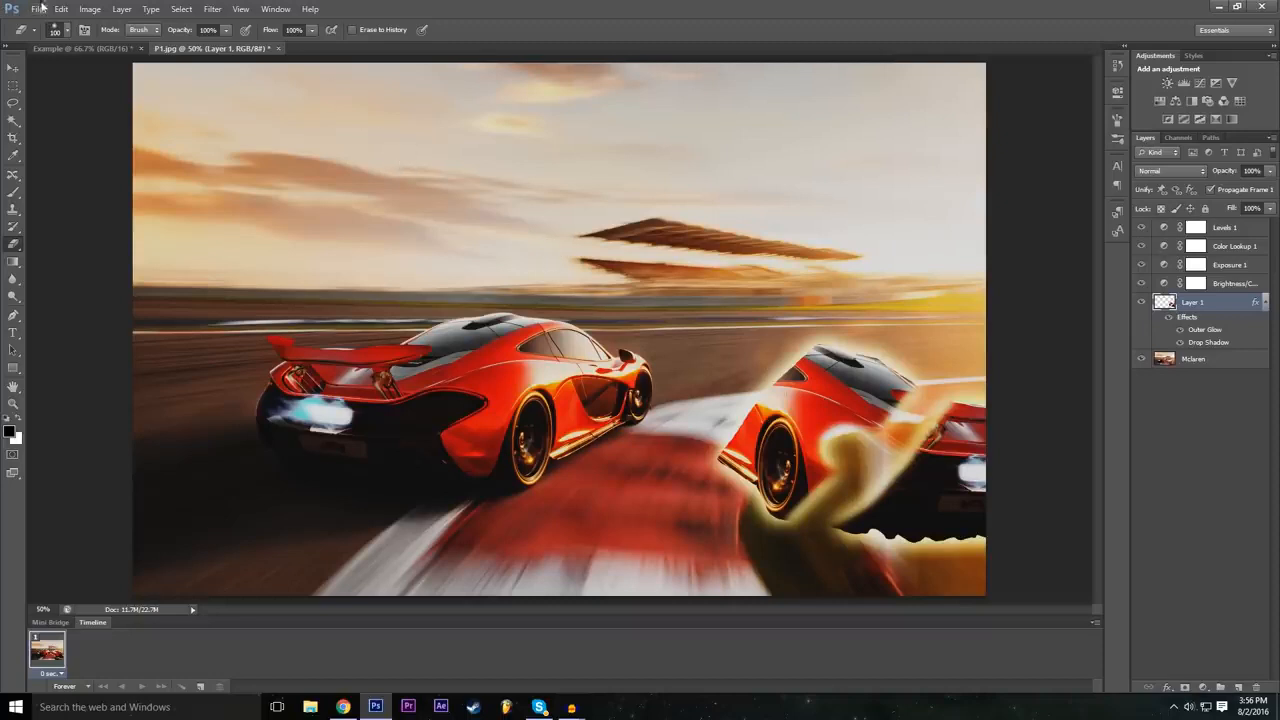
Switch the eraser to a textured preset brush and erase most of the remaining mirrored car.
{"action": "left_click", "coordinate": [60, 30]}
{"action": "scroll", "coordinate": [93, 155], "scroll_direction": "down", "scroll_amount": 4}
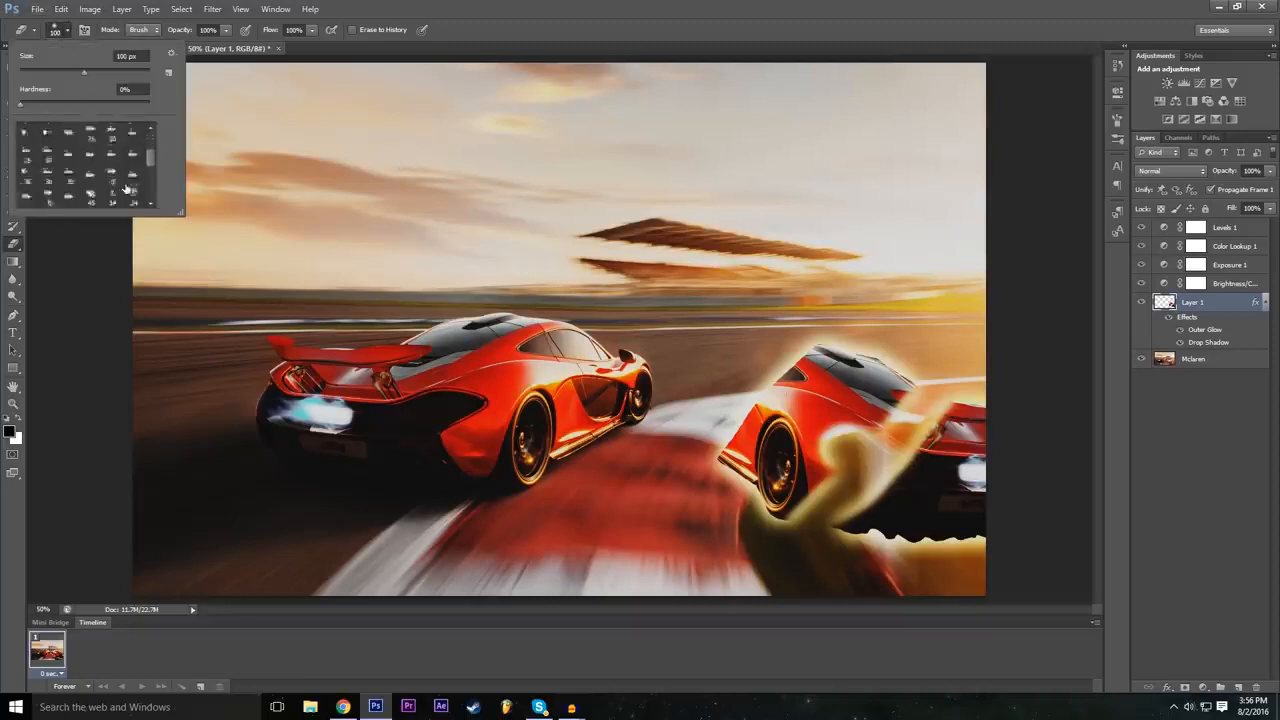
{"action": "left_click", "coordinate": [134, 150]}
{"action": "left_click", "coordinate": [91, 153]}
{"action": "mouse_move", "coordinate": [807, 409]}
{"action": "left_mouse_down"}
{"action": "mouse_move", "coordinate": [836, 412]}
{"action": "mouse_move", "coordinate": [765, 441]}
{"action": "mouse_move", "coordinate": [777, 412]}
{"action": "mouse_move", "coordinate": [860, 372]}
{"action": "mouse_move", "coordinate": [838, 362]}
{"action": "mouse_move", "coordinate": [915, 465]}
{"action": "mouse_move", "coordinate": [960, 469]}
{"action": "mouse_move", "coordinate": [958, 515]}
{"action": "mouse_move", "coordinate": [837, 521]}
{"action": "left_mouse_up"}
{"action": "mouse_move", "coordinate": [825, 510]}
{"action": "left_mouse_down"}
{"action": "mouse_move", "coordinate": [765, 500]}
{"action": "mouse_move", "coordinate": [738, 472]}
{"action": "mouse_move", "coordinate": [745, 418]}
{"action": "mouse_move", "coordinate": [758, 440]}
{"action": "mouse_move", "coordinate": [768, 420]}
{"action": "mouse_move", "coordinate": [774, 450]}
{"action": "mouse_move", "coordinate": [800, 405]}
{"action": "mouse_move", "coordinate": [806, 345]}
{"action": "mouse_move", "coordinate": [775, 380]}
{"action": "mouse_move", "coordinate": [824, 350]}
{"action": "mouse_move", "coordinate": [850, 385]}
{"action": "mouse_move", "coordinate": [940, 430]}
{"action": "mouse_move", "coordinate": [964, 515]}
{"action": "left_mouse_up"}
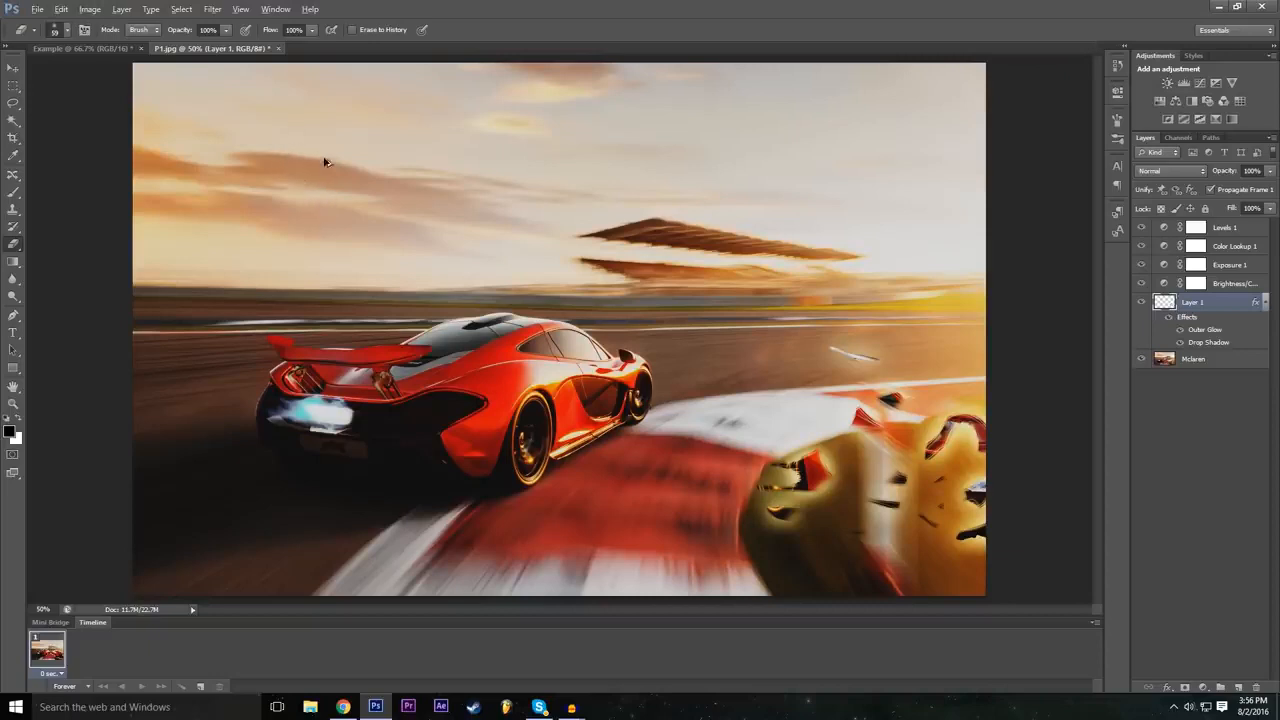
Undo all the eraser strokes to restore the complete mirrored car on Layer 1.
{"action": "key", "text": "ctrl+z"}
{"action": "key", "text": "ctrl+alt+z"}
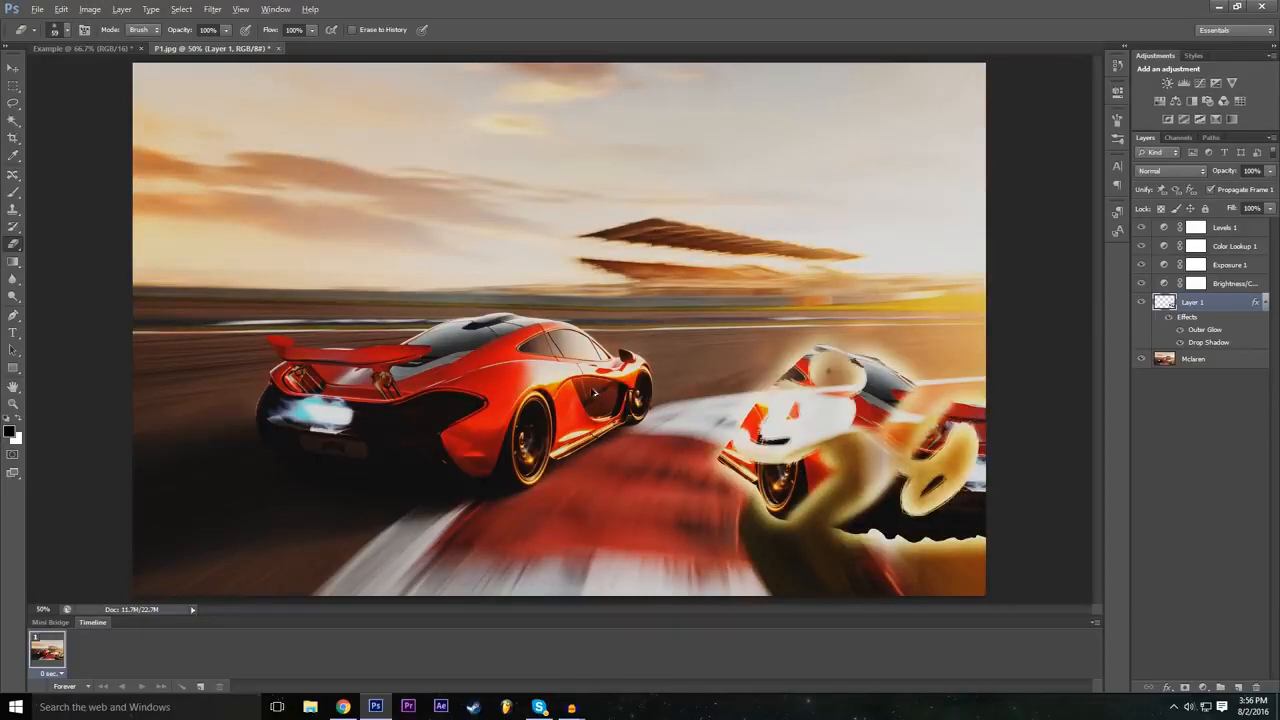
{"action": "key", "text": "ctrl+alt+z"}
{"action": "key", "text": "ctrl+alt+z"}
{"action": "key", "text": "ctrl+alt+z"}
{"action": "key", "text": "ctrl+alt+z"}
{"action": "key", "text": "ctrl+alt+z"}
{"action": "key", "text": "ctrl+alt+z"}
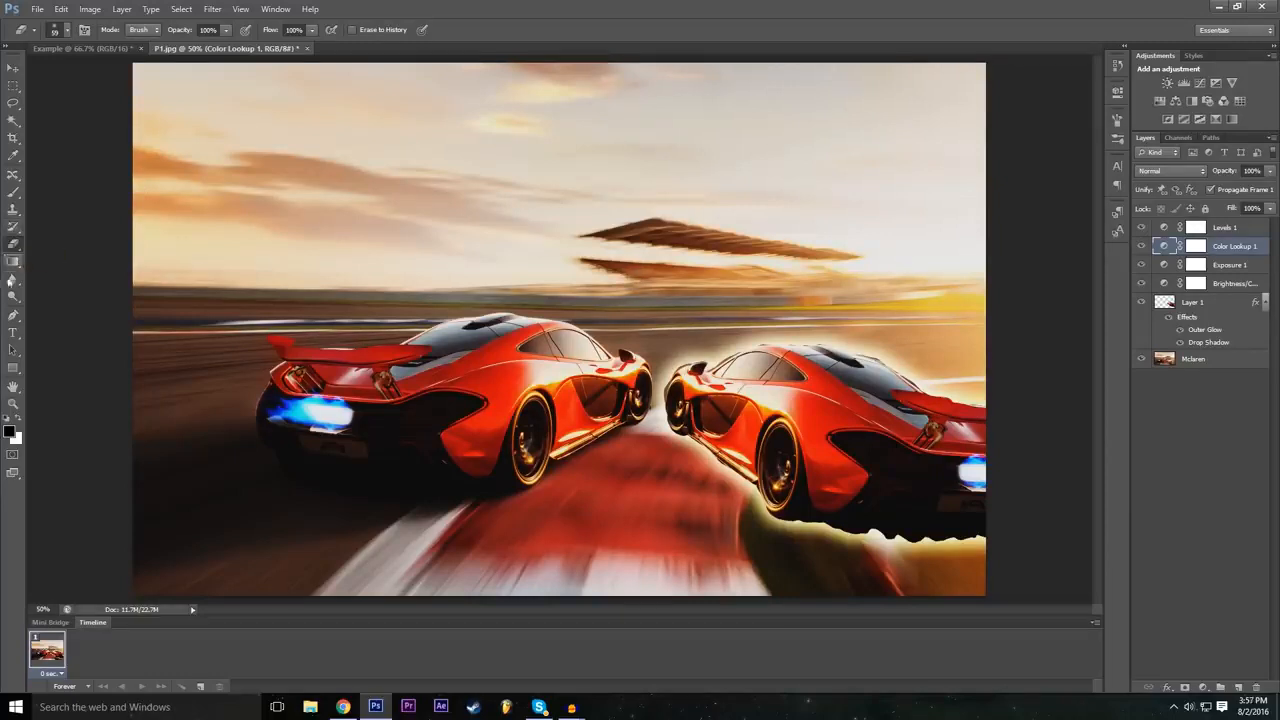
Choose the Pen tool in Path mode.
{"action": "left_click", "coordinate": [13, 318]}
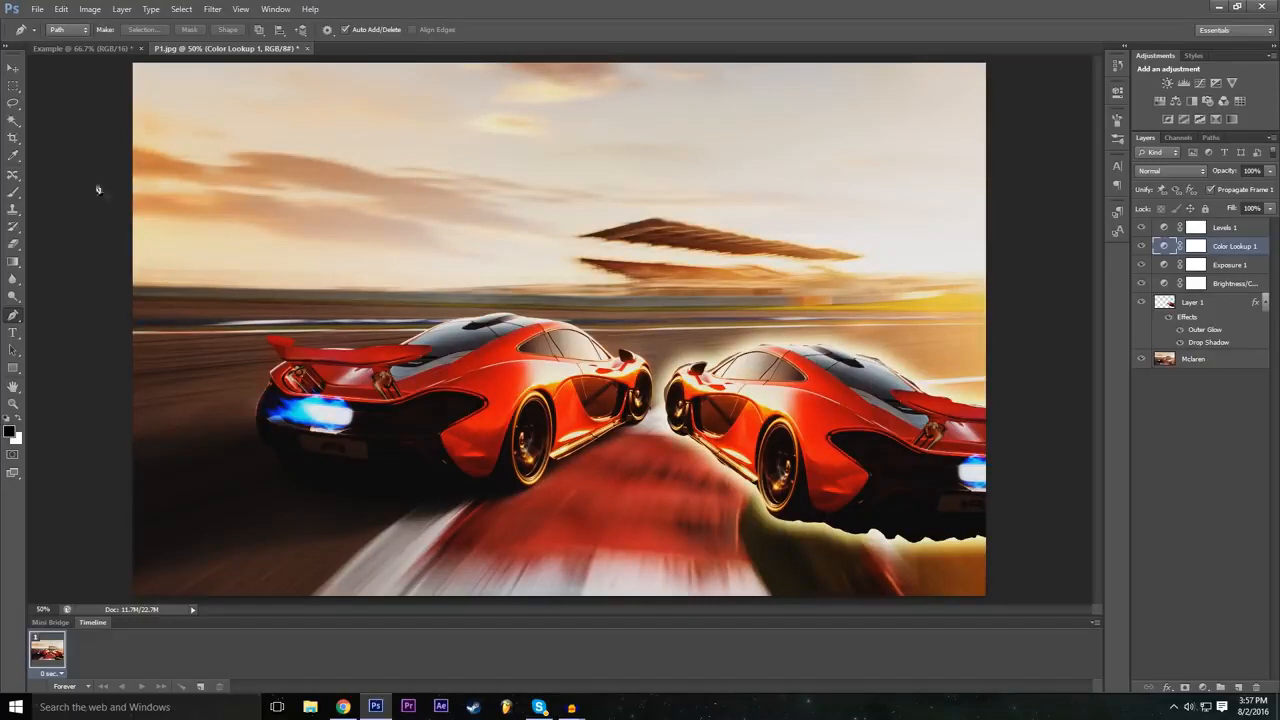
{"action": "left_click", "coordinate": [123, 49]}
{"action": "left_click", "coordinate": [220, 48]}
{"action": "left_click", "coordinate": [37, 9]}
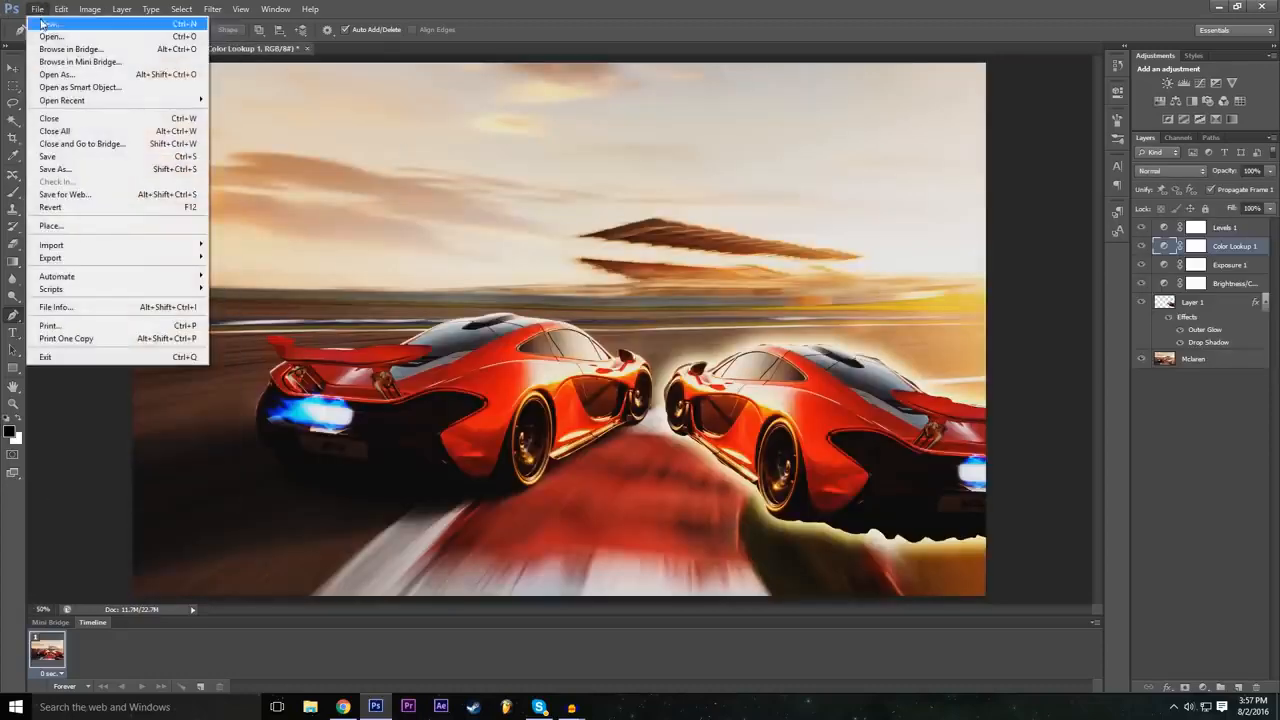
{"action": "left_click", "coordinate": [42, 22]}
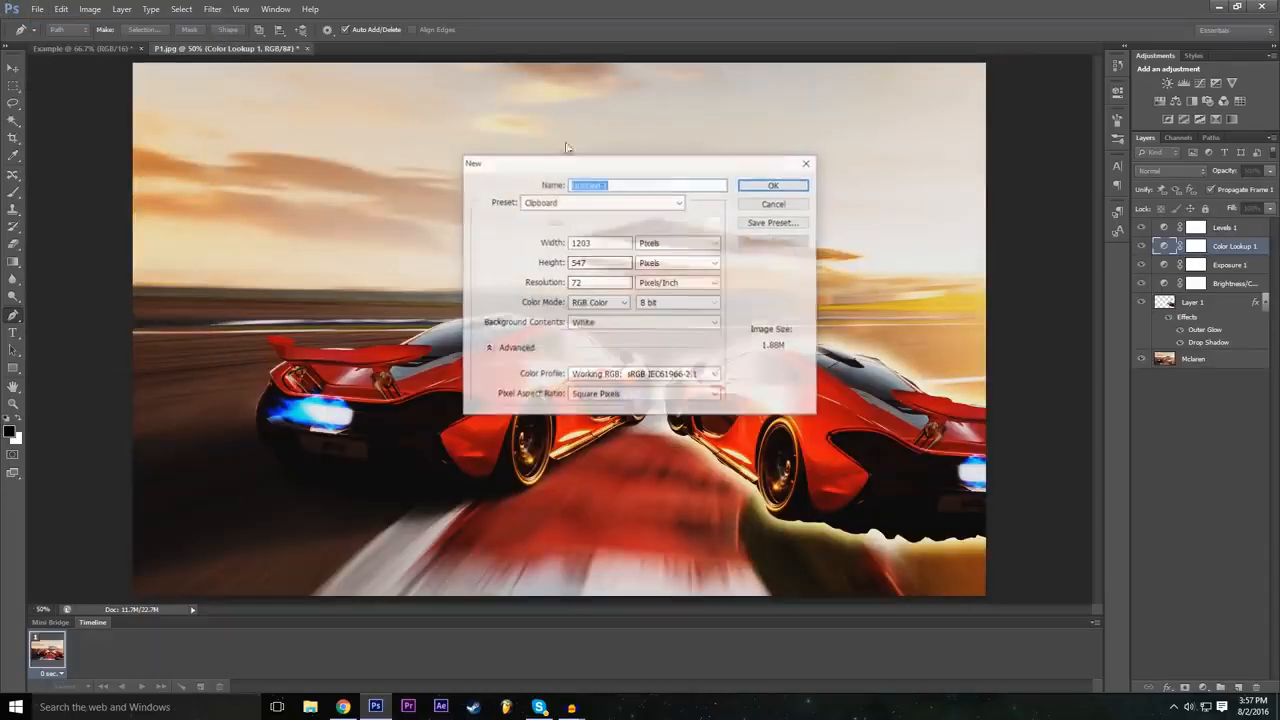
{"action": "left_click", "coordinate": [608, 245]}
{"action": "double_click", "coordinate": [614, 245]}
{"action": "type", "text": "1920"}
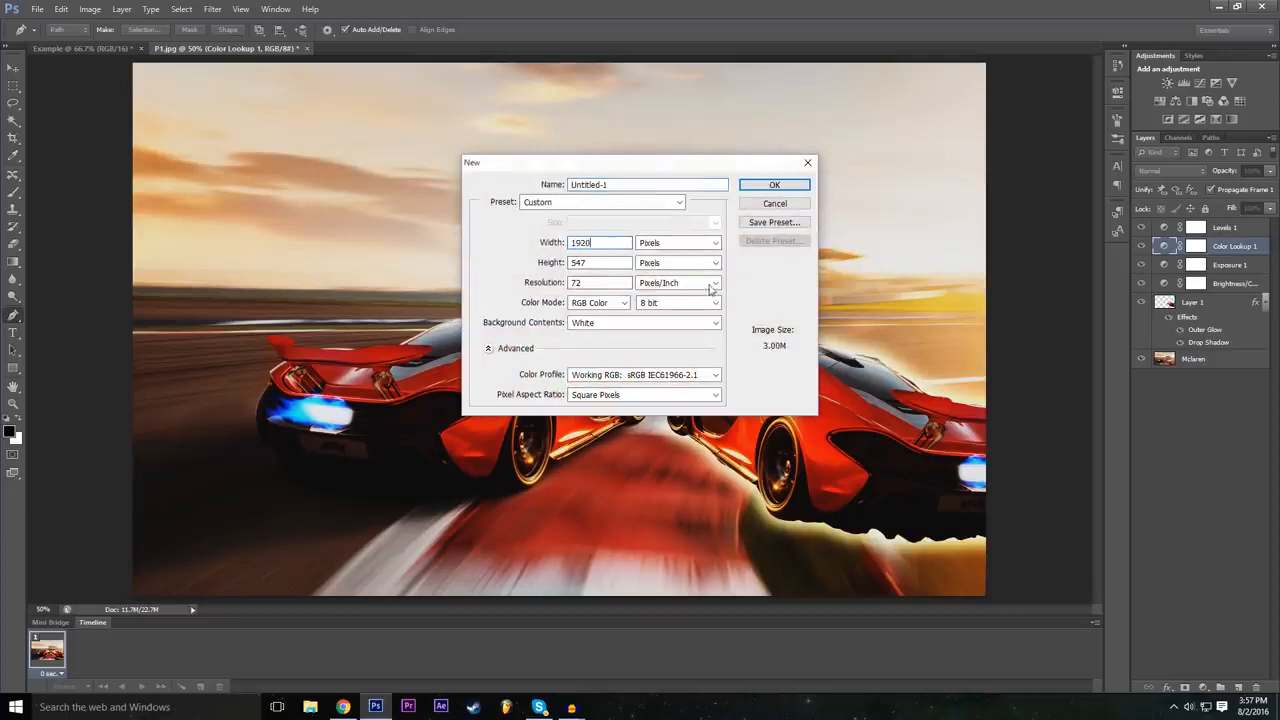
{"action": "double_click", "coordinate": [581, 264]}
{"action": "left_click", "coordinate": [597, 262]}
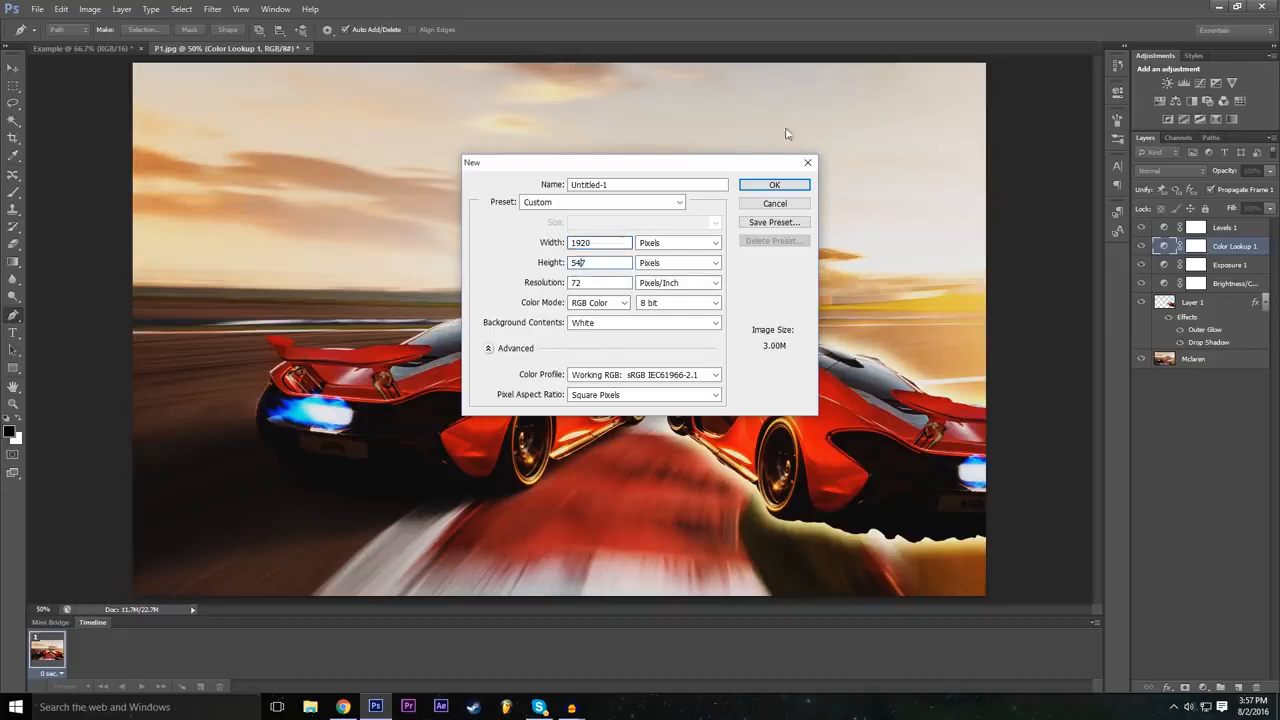
{"action": "left_click", "coordinate": [775, 204]}
Switch to the Example document, hide the Rectangle 1 layer and select the Background layer.
{"action": "left_click", "coordinate": [82, 48]}
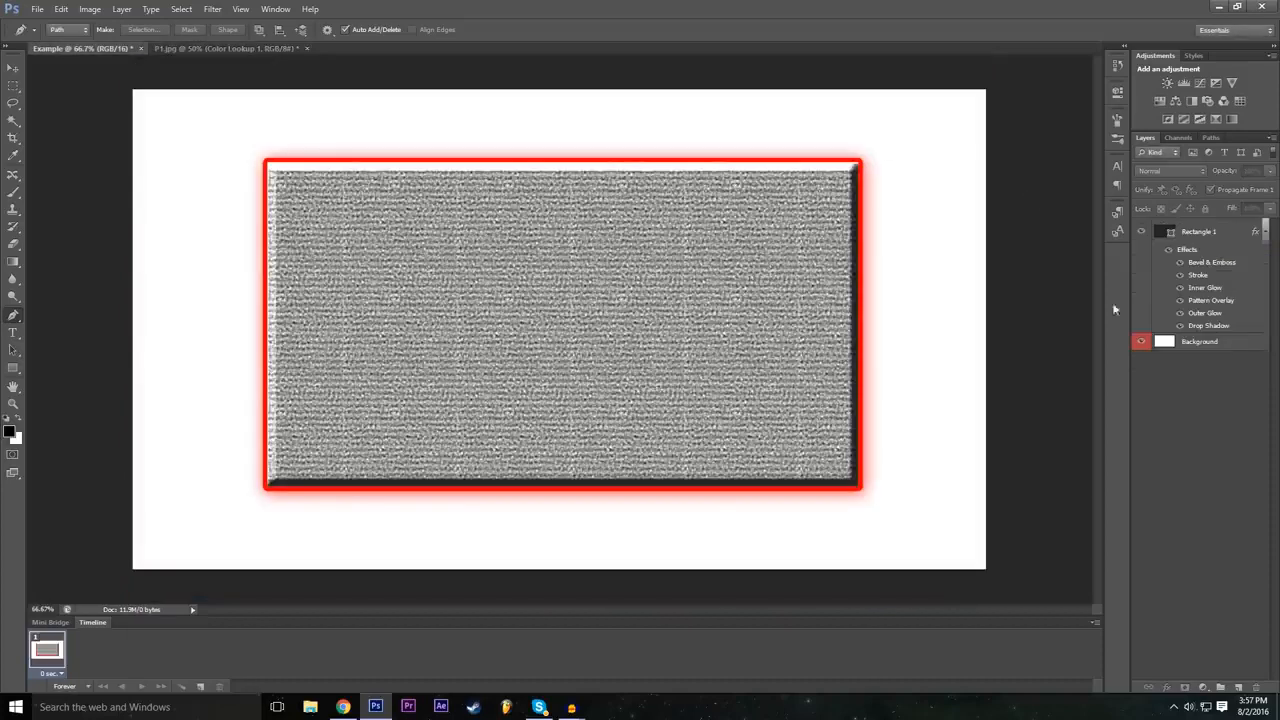
{"action": "left_click", "coordinate": [1143, 232]}
{"action": "left_click", "coordinate": [1197, 342]}
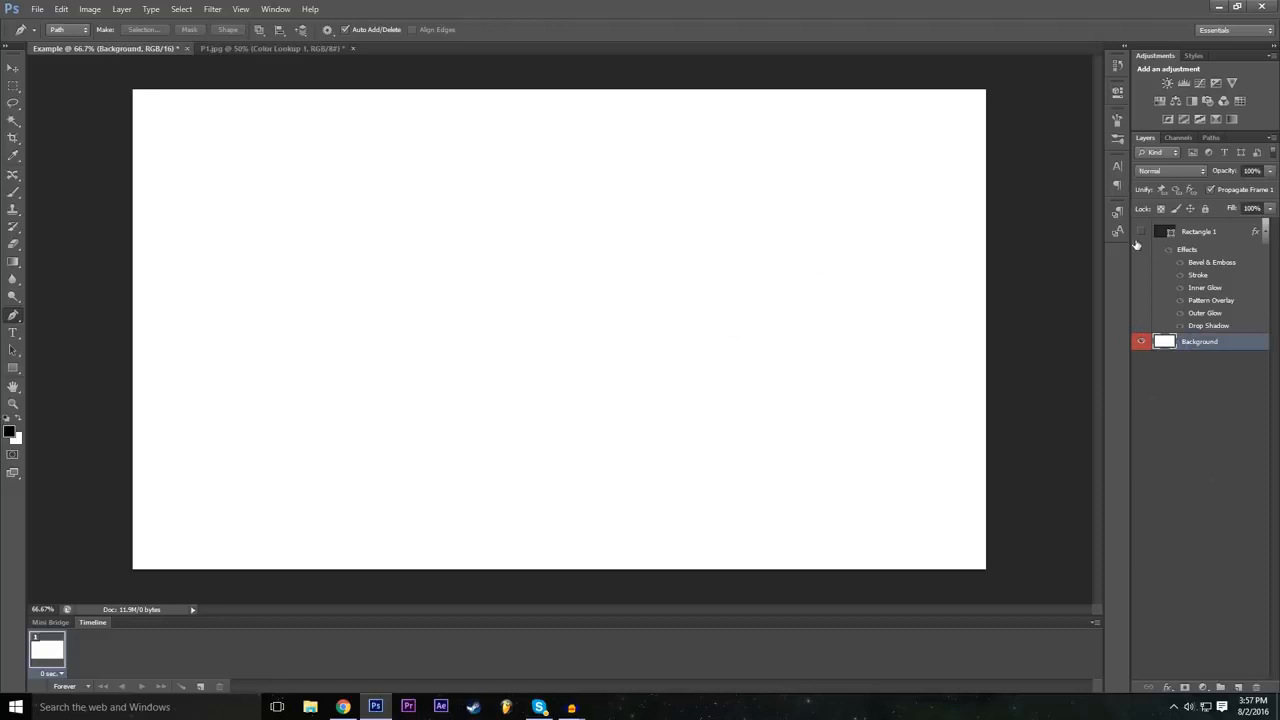
{"action": "left_click", "coordinate": [1140, 232]}
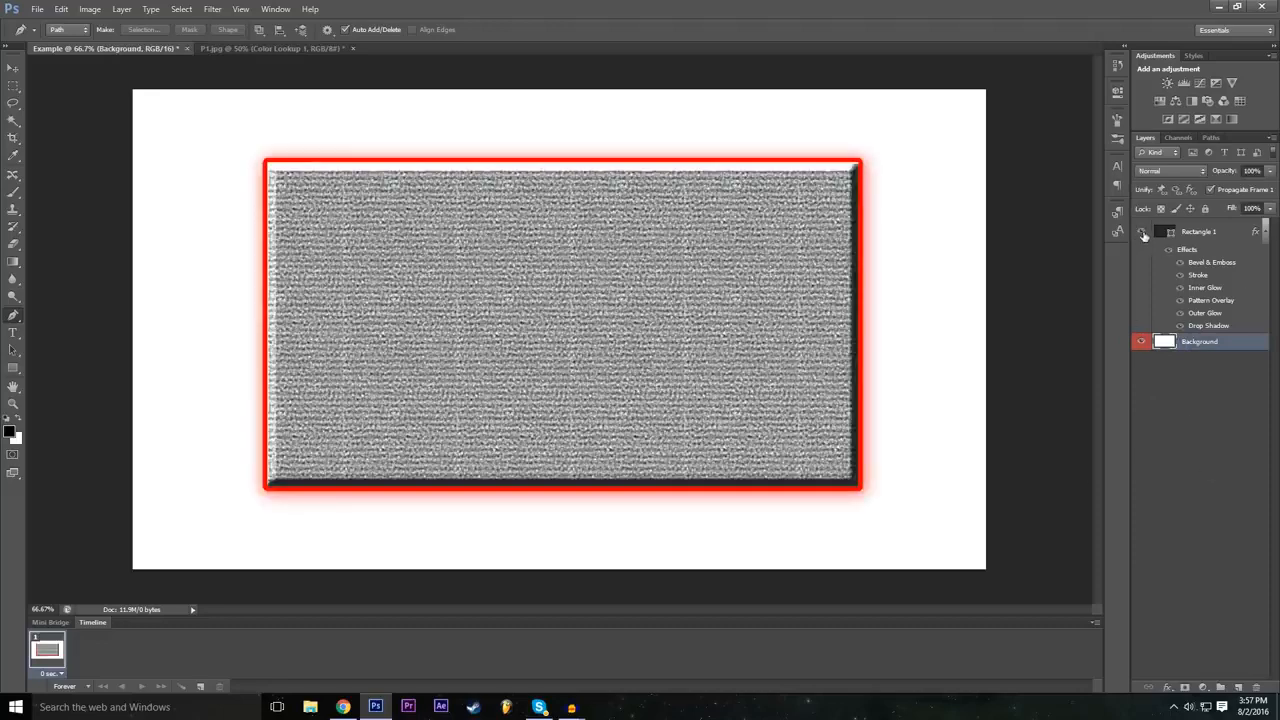
{"action": "left_click", "coordinate": [1143, 232]}
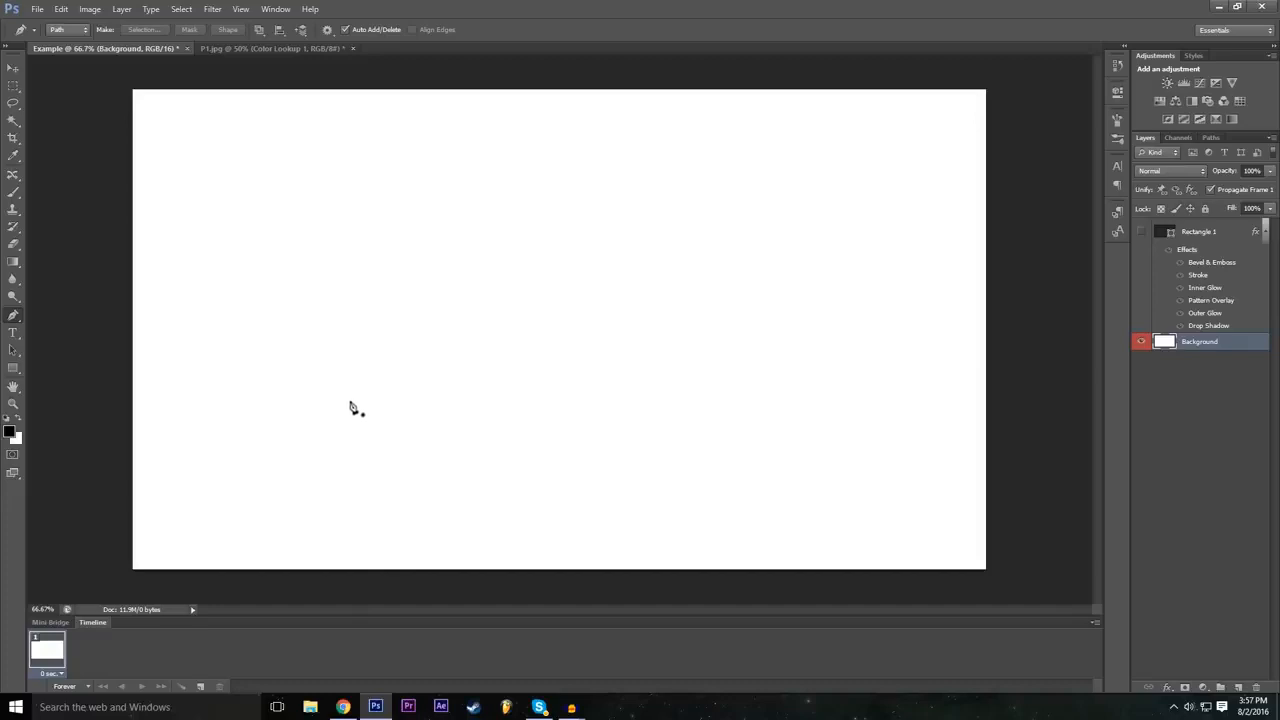
Start a pen path in the canvas's upper-left area, try a rough Z outline and undo back to the first anchor point.
{"action": "left_click", "coordinate": [355, 196]}
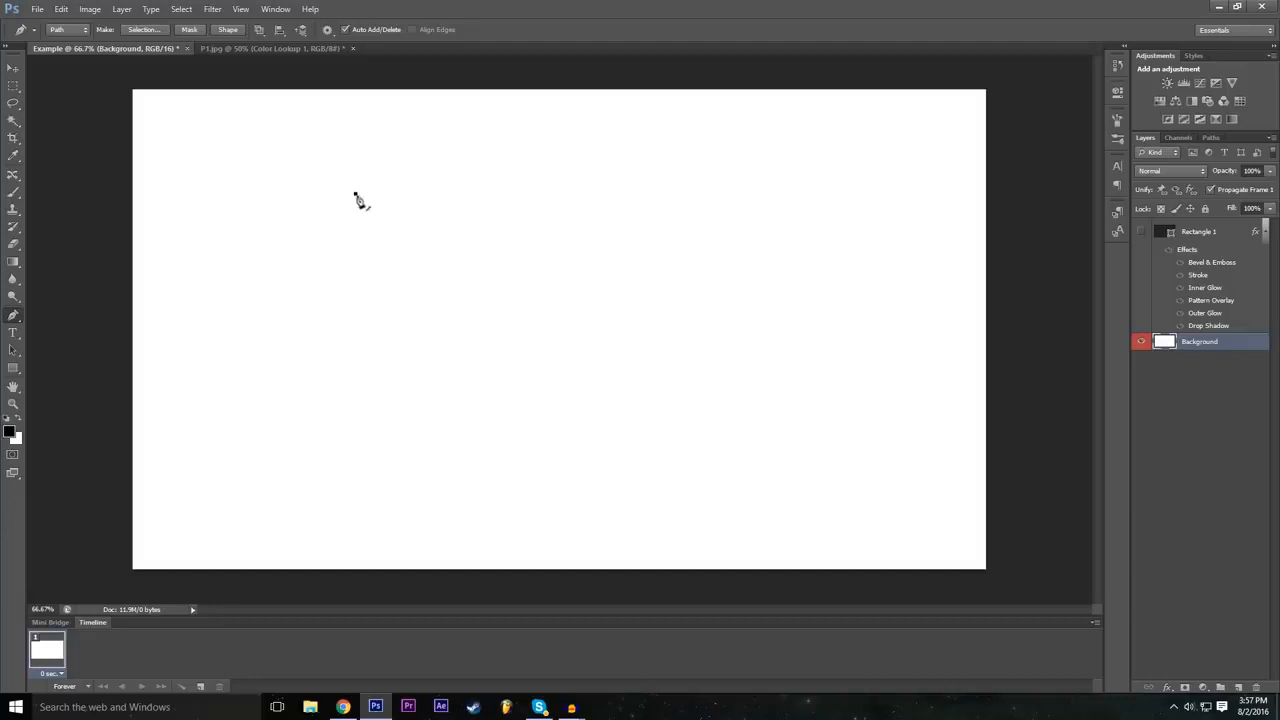
{"action": "left_click", "coordinate": [567, 189]}
{"action": "left_click", "coordinate": [353, 337]}
{"action": "left_click", "coordinate": [592, 337]}
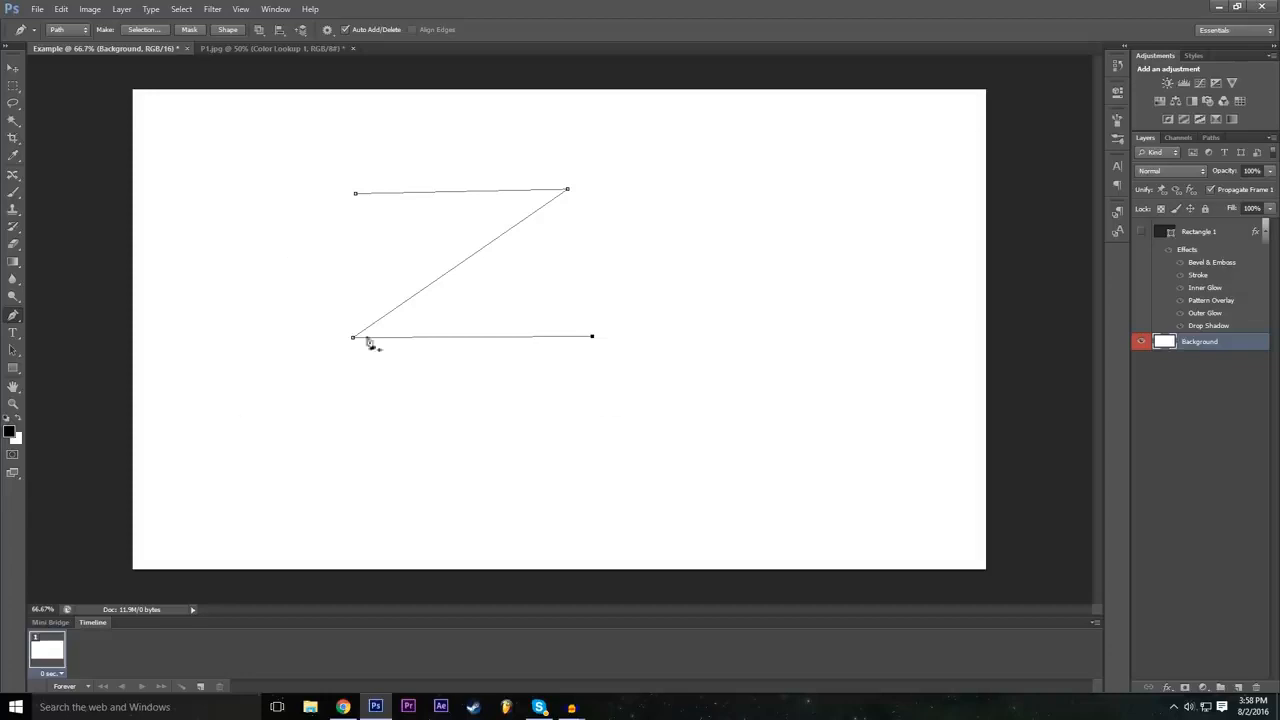
{"action": "key", "text": "ctrl+z"}
{"action": "key", "text": "ctrl+z"}
{"action": "key", "text": "ctrl+z"}
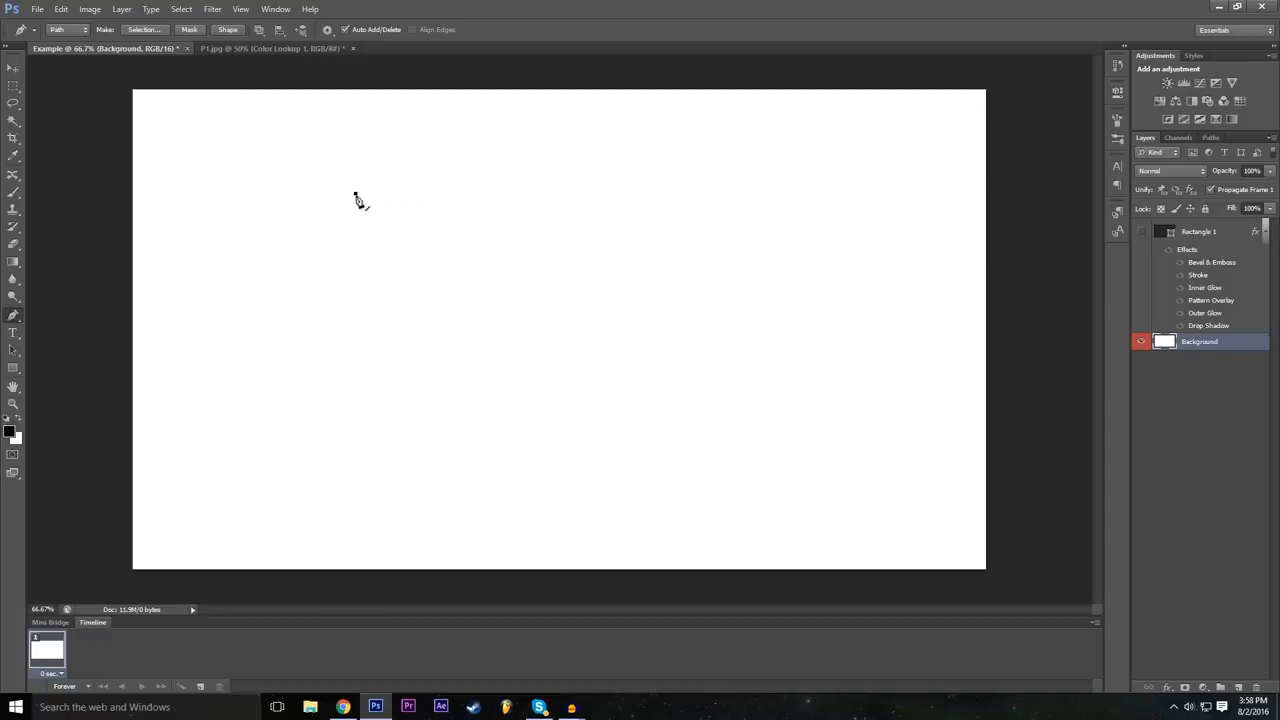
Extend the path from the first anchor into a Z-shaped zigzag with a straight horizontal upper edge, diagonal and base line.
{"action": "left_click", "coordinate": [569, 193]}
{"action": "left_click", "coordinate": [60, 8]}
{"action": "left_click", "coordinate": [95, 17]}
{"action": "left_click", "coordinate": [569, 194]}
{"action": "left_click", "coordinate": [421, 341]}
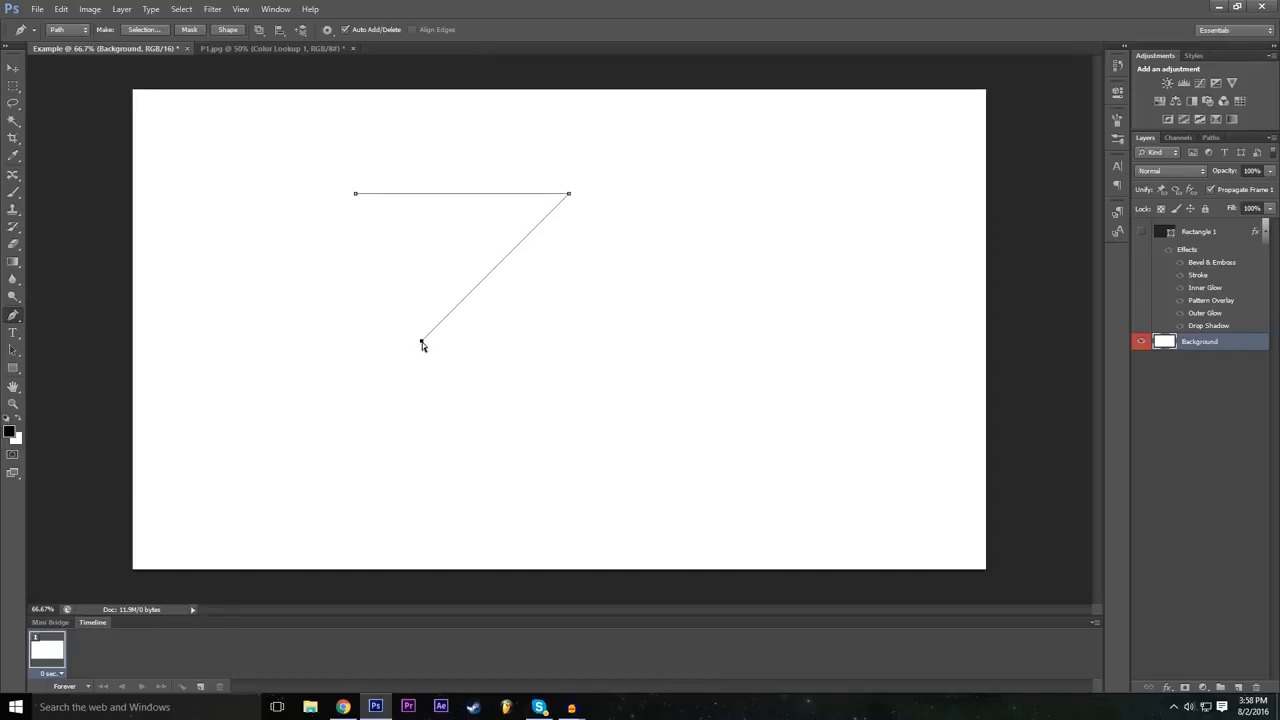
{"action": "left_click", "coordinate": [370, 363], "text": "ctrl"}
{"action": "left_click_drag", "start_coordinate": [423, 343], "coordinate": [354, 398]}
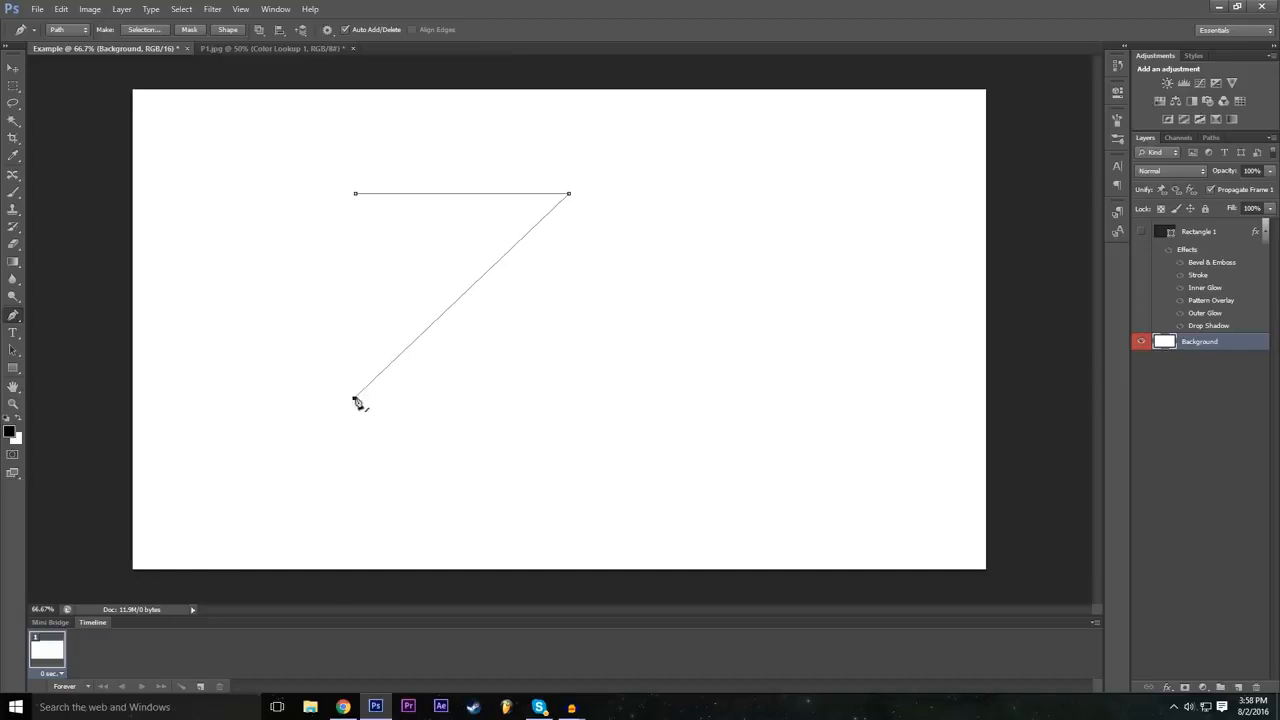
{"action": "left_click", "coordinate": [586, 398]}
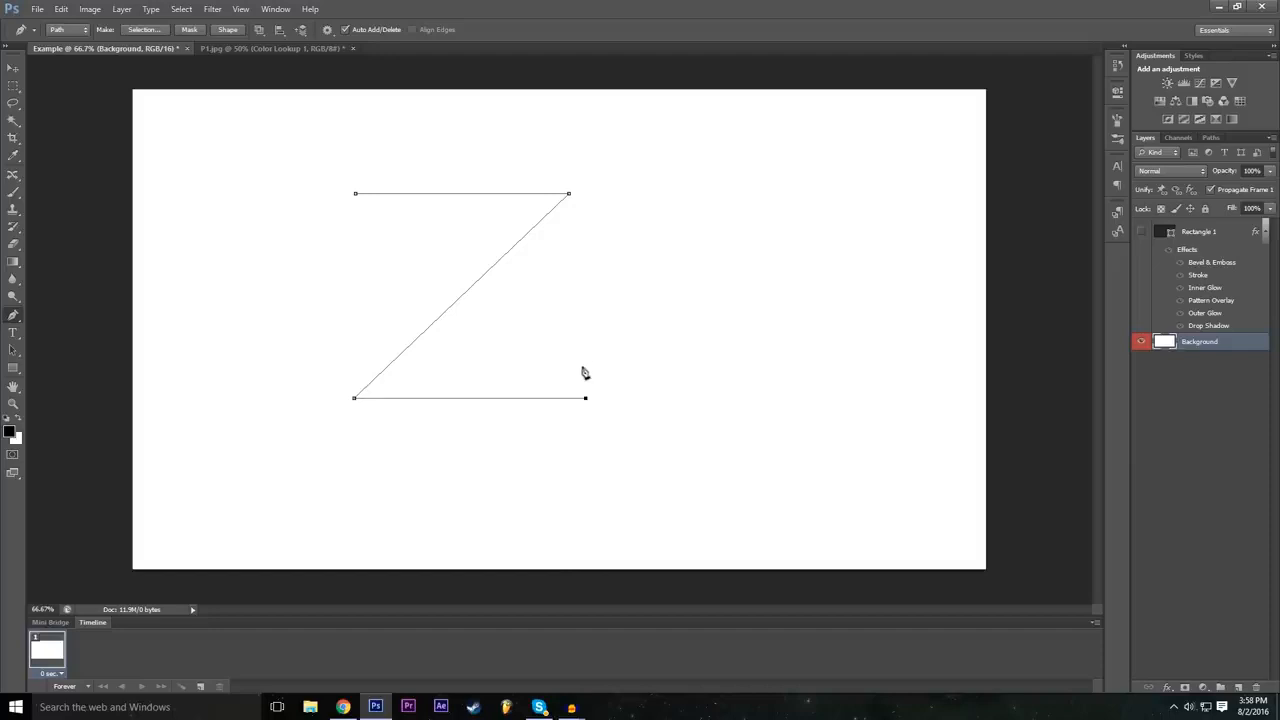
Give the Z path thickness by adding a base end, a parallel diagonal and an upper edge, and close it at the starting anchor.
{"action": "left_click", "coordinate": [586, 357]}
{"action": "left_click", "coordinate": [441, 357]}
{"action": "left_click", "coordinate": [604, 195]}
{"action": "left_click_drag", "start_coordinate": [604, 195], "coordinate": [624, 174]}
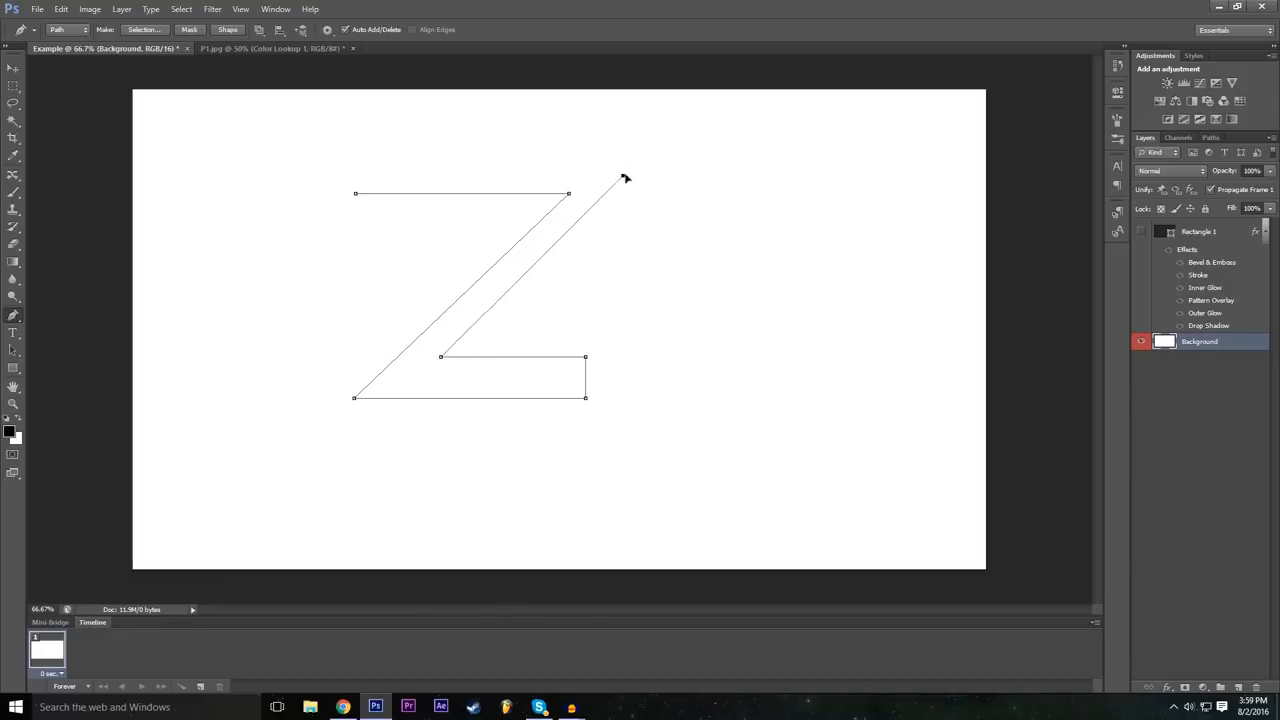
{"action": "left_click", "coordinate": [357, 175]}
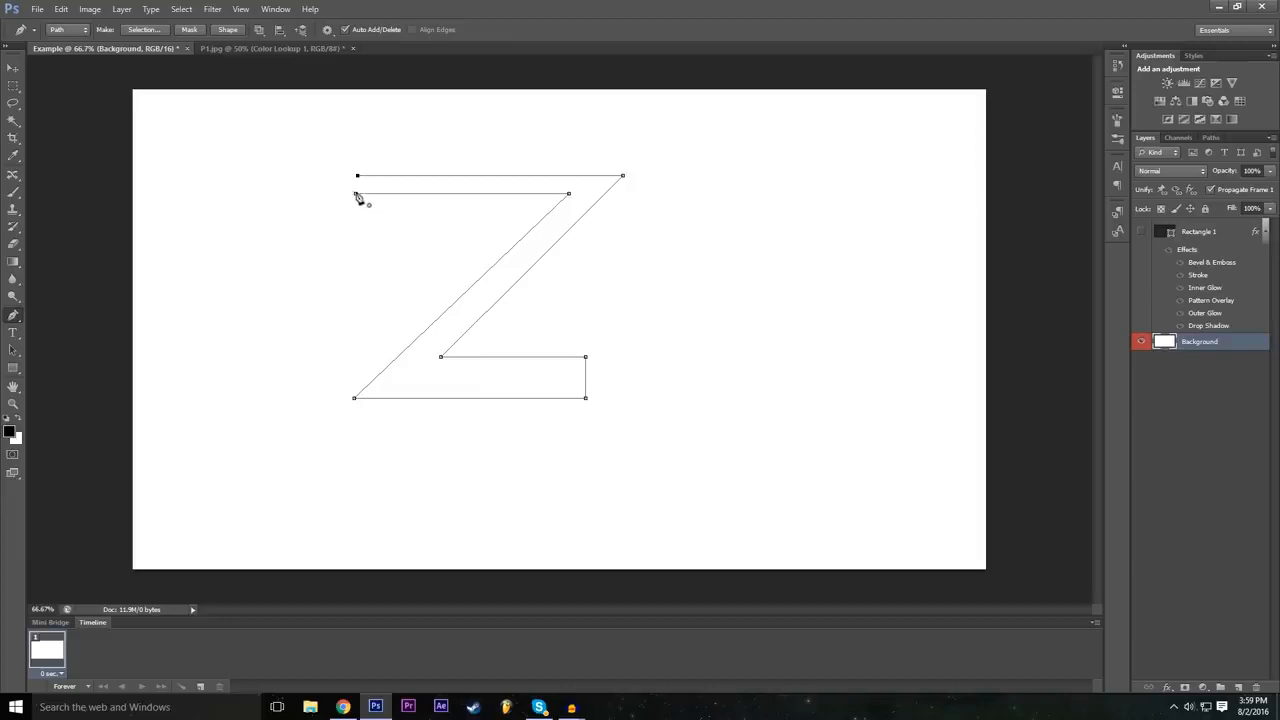
{"action": "left_click", "coordinate": [357, 196]}
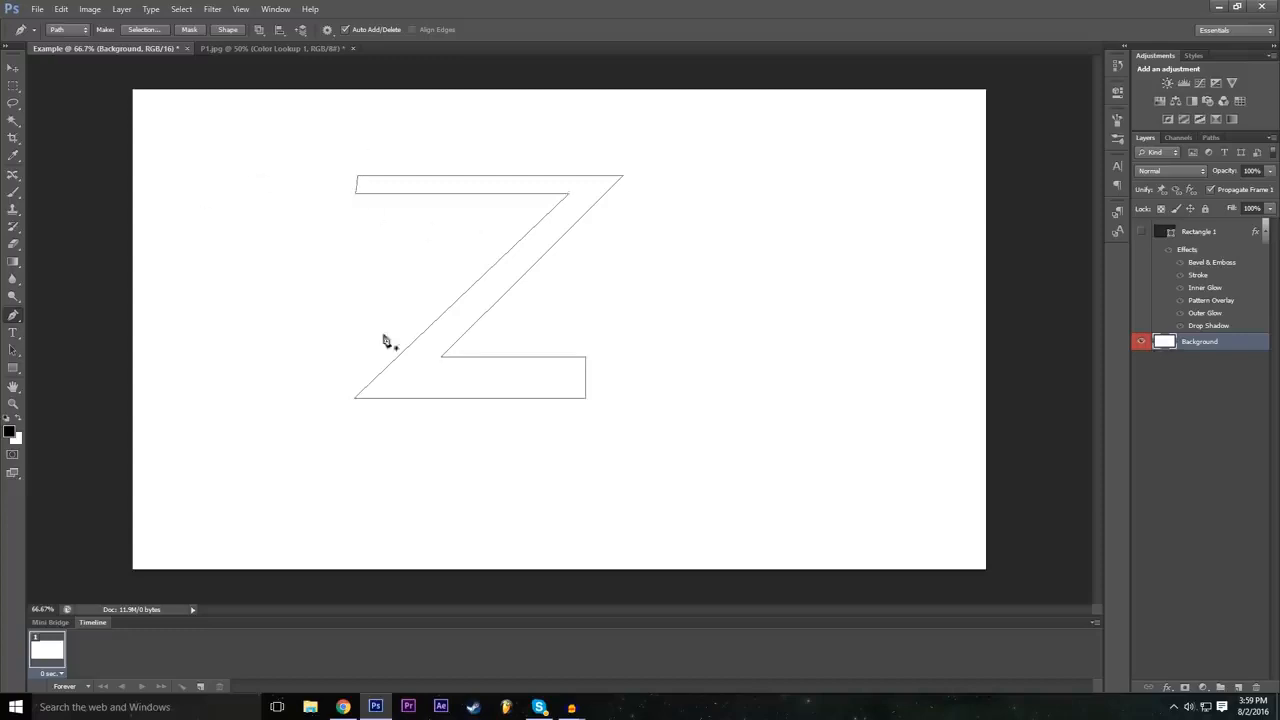
Define the closed Z path as a custom shape named "Z".
{"action": "right_click", "coordinate": [442, 395]}
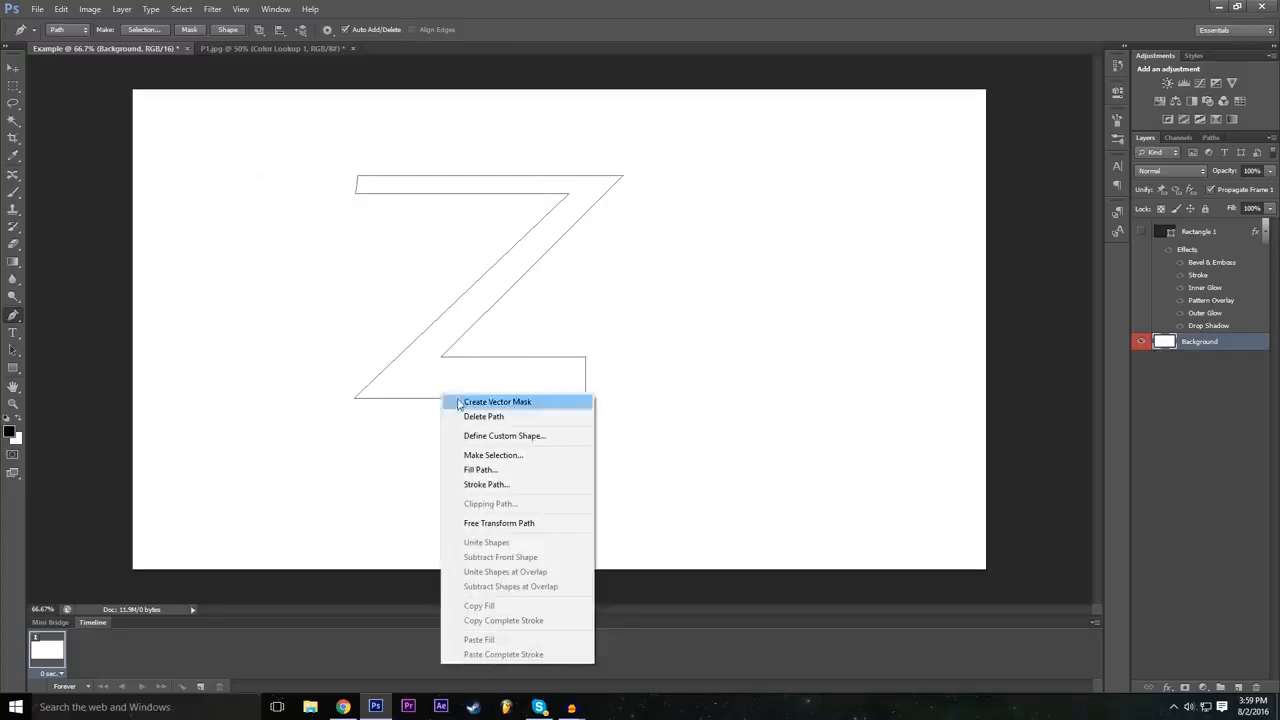
{"action": "left_click", "coordinate": [532, 442]}
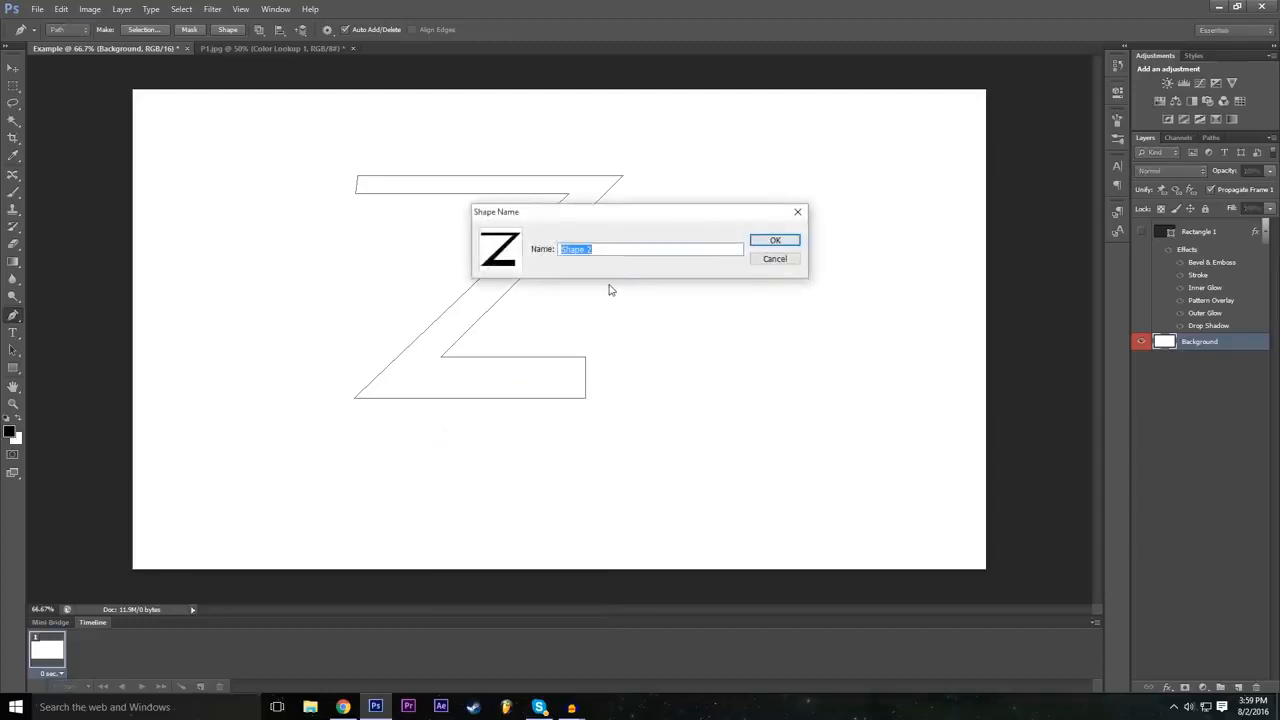
{"action": "type", "text": "Z"}
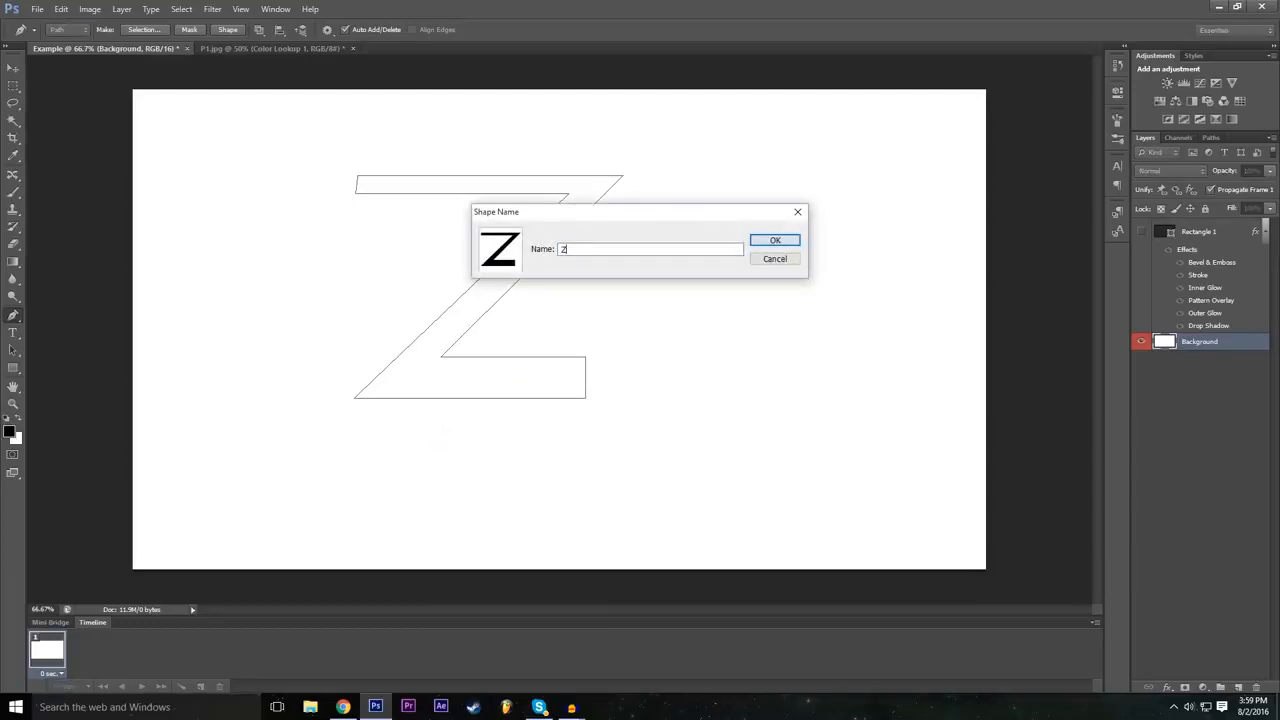
{"action": "key", "text": "Return"}
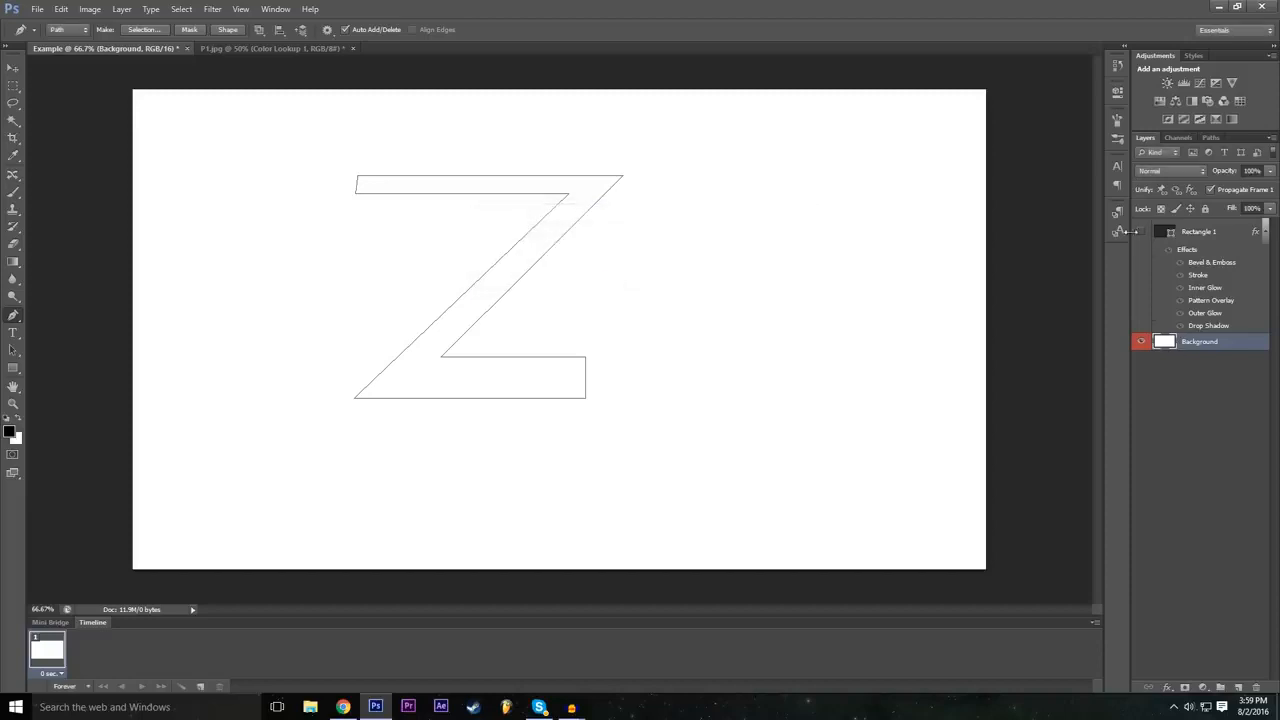
Choose the Custom Shape tool and select the new Z shape as the shape to draw.
{"action": "left_click", "coordinate": [13, 367]}
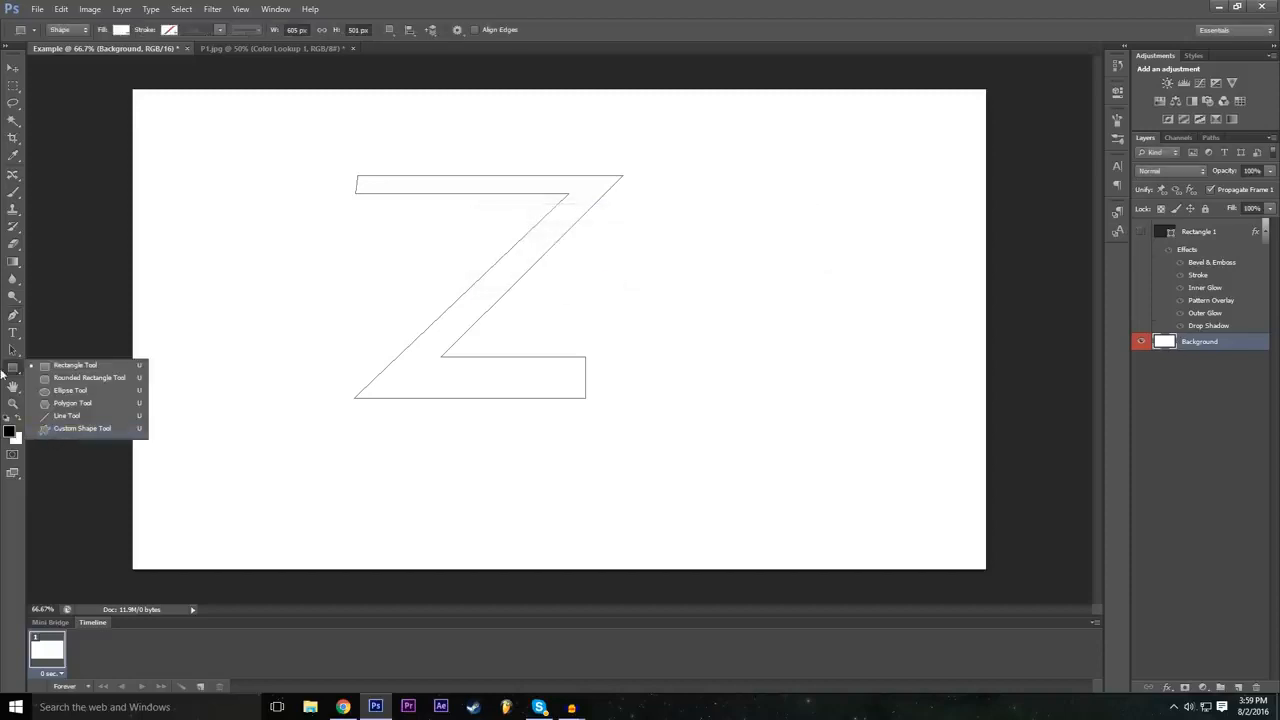
{"action": "left_click", "coordinate": [74, 428]}
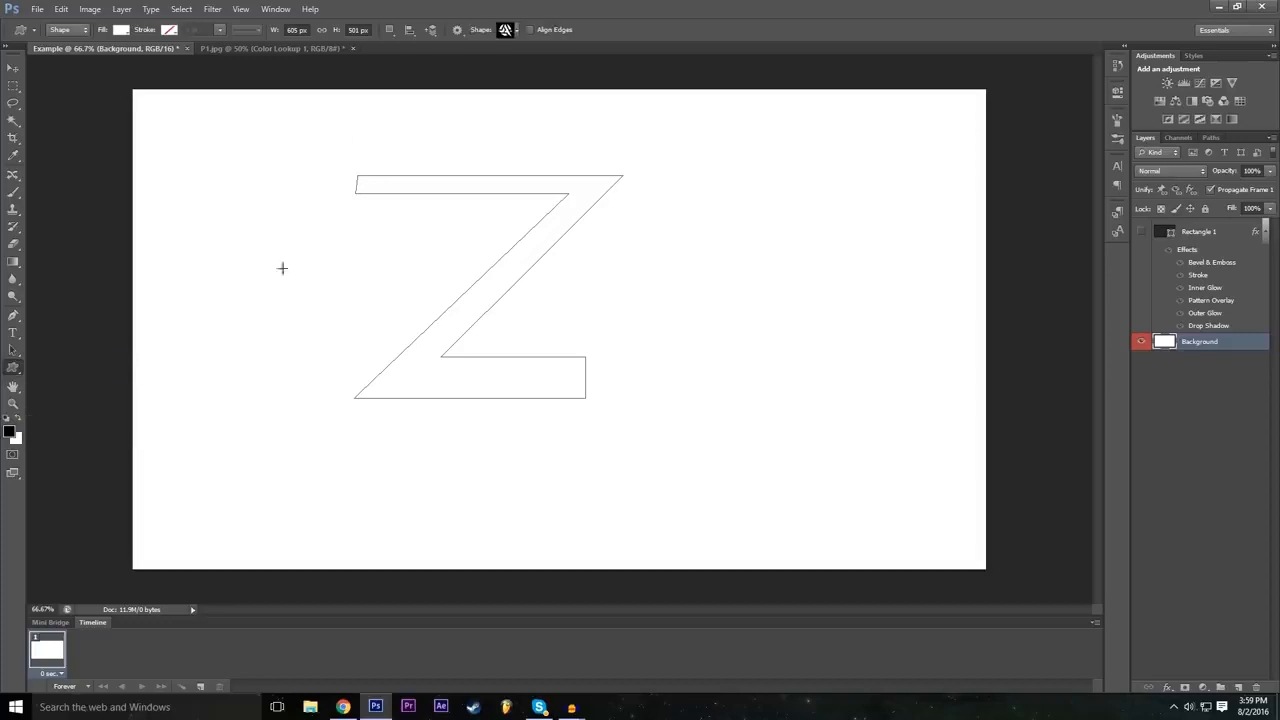
{"action": "left_click", "coordinate": [514, 33]}
{"action": "scroll", "coordinate": [518, 108], "scroll_direction": "down", "scroll_amount": 2}
{"action": "scroll", "coordinate": [522, 114], "scroll_direction": "up", "scroll_amount": 2}
{"action": "scroll", "coordinate": [524, 86], "scroll_direction": "down", "scroll_amount": 2}
{"action": "scroll", "coordinate": [522, 95], "scroll_direction": "up", "scroll_amount": 2}
{"action": "left_click", "coordinate": [507, 124]}
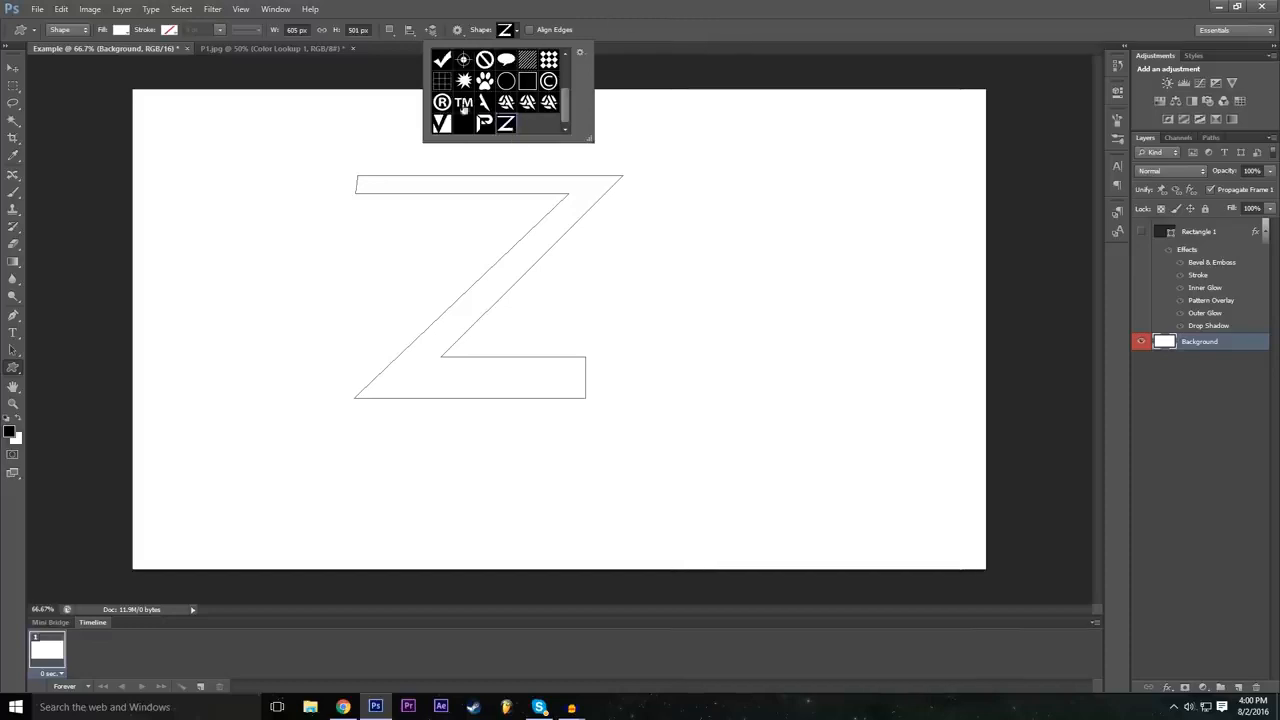
Create the Z custom shape at 605 × 501 px with Preserve Proportions on, and move it up and left near the canvas centre.
{"action": "left_click", "coordinate": [638, 6]}
{"action": "left_click", "coordinate": [541, 336]}
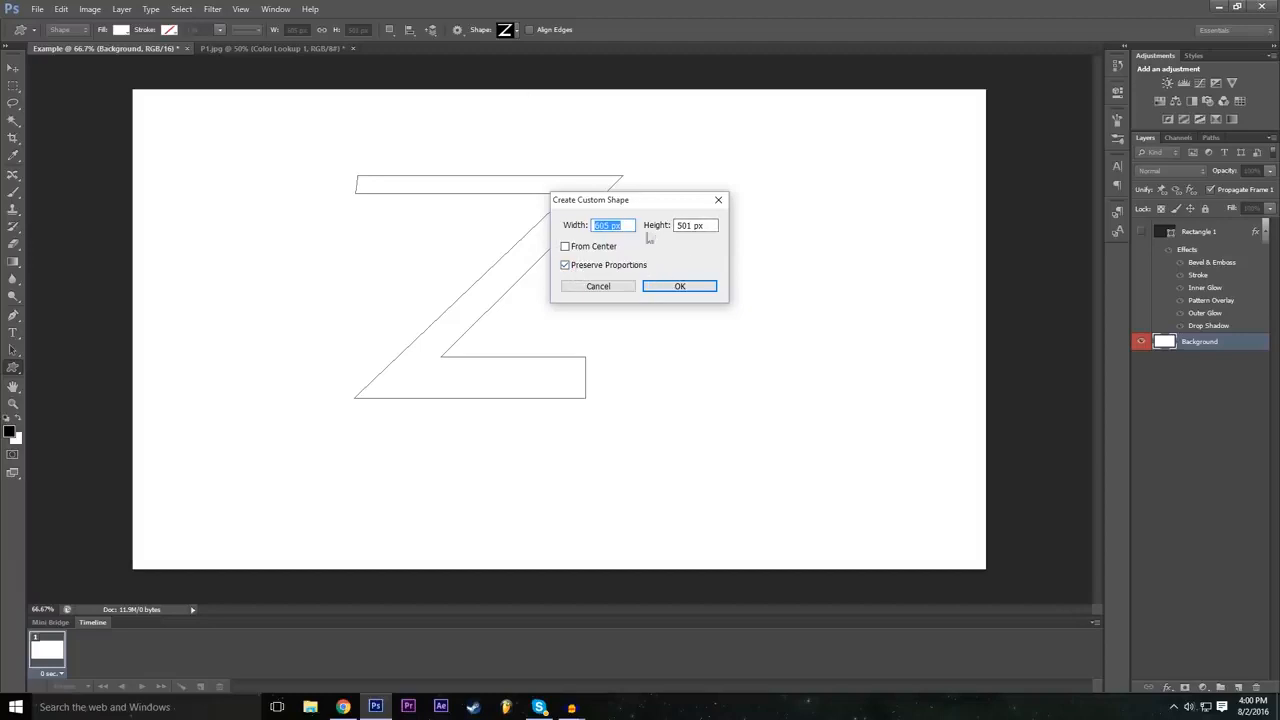
{"action": "left_click", "coordinate": [679, 286]}
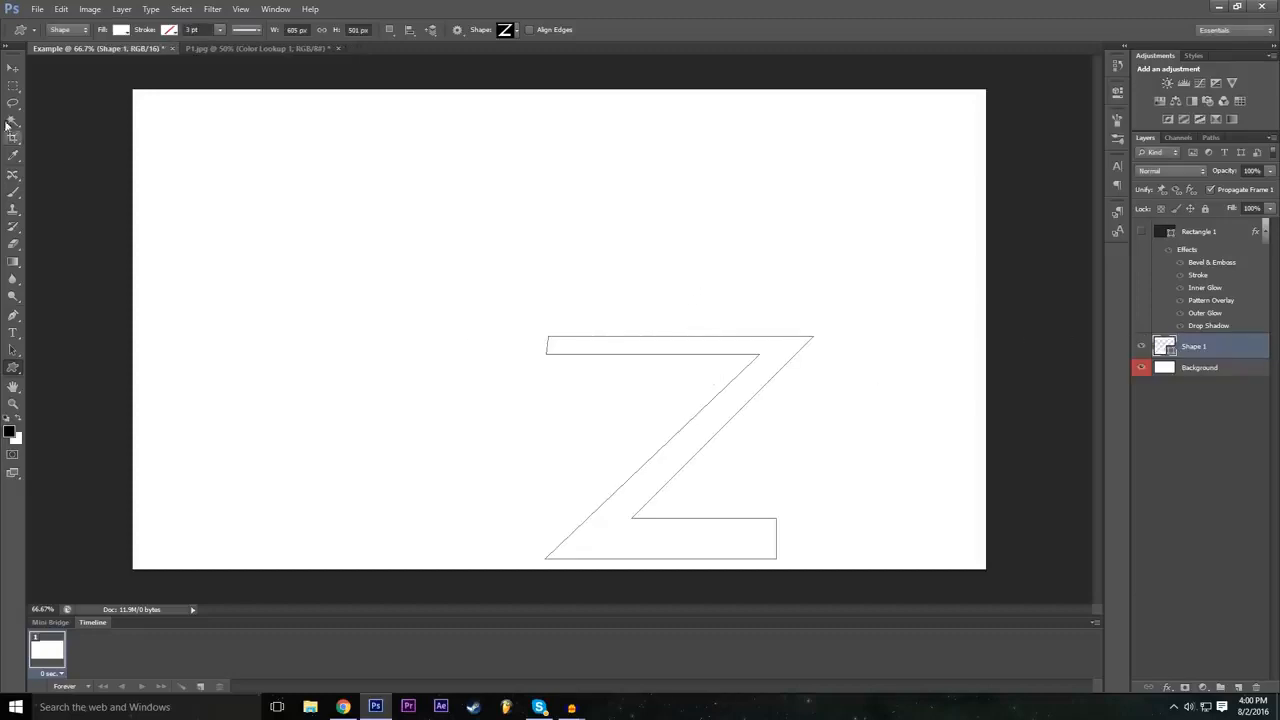
{"action": "left_click", "coordinate": [13, 67]}
{"action": "left_click_drag", "start_coordinate": [692, 440], "coordinate": [612, 363]}
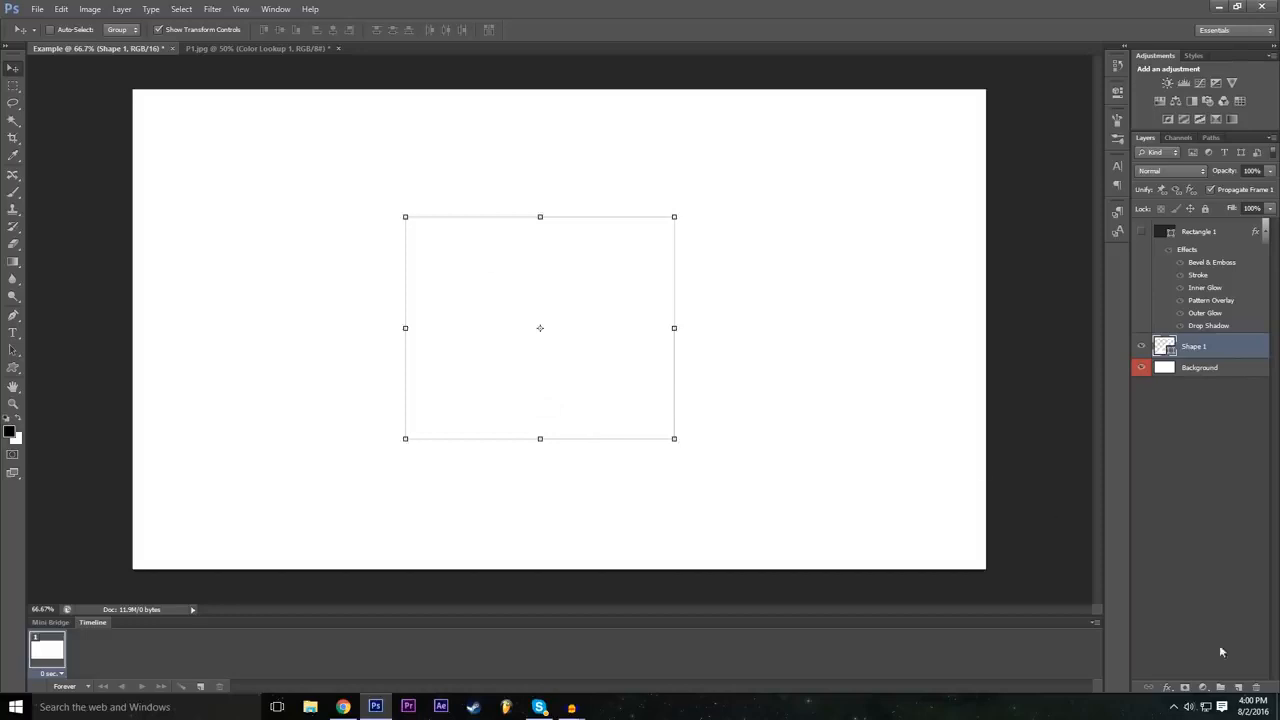
Add a black (000000) Color Overlay in the layer style of the Z shape layer.
{"action": "left_click", "coordinate": [1167, 688]}
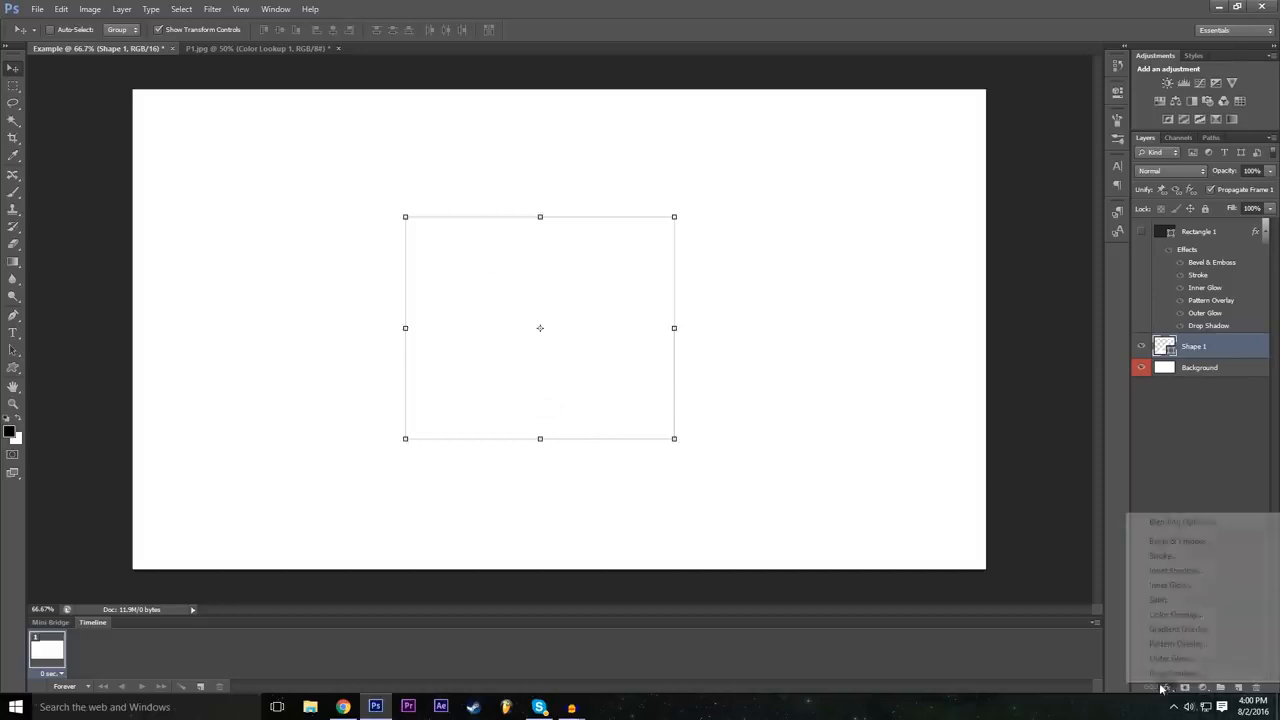
{"action": "left_click", "coordinate": [1207, 523]}
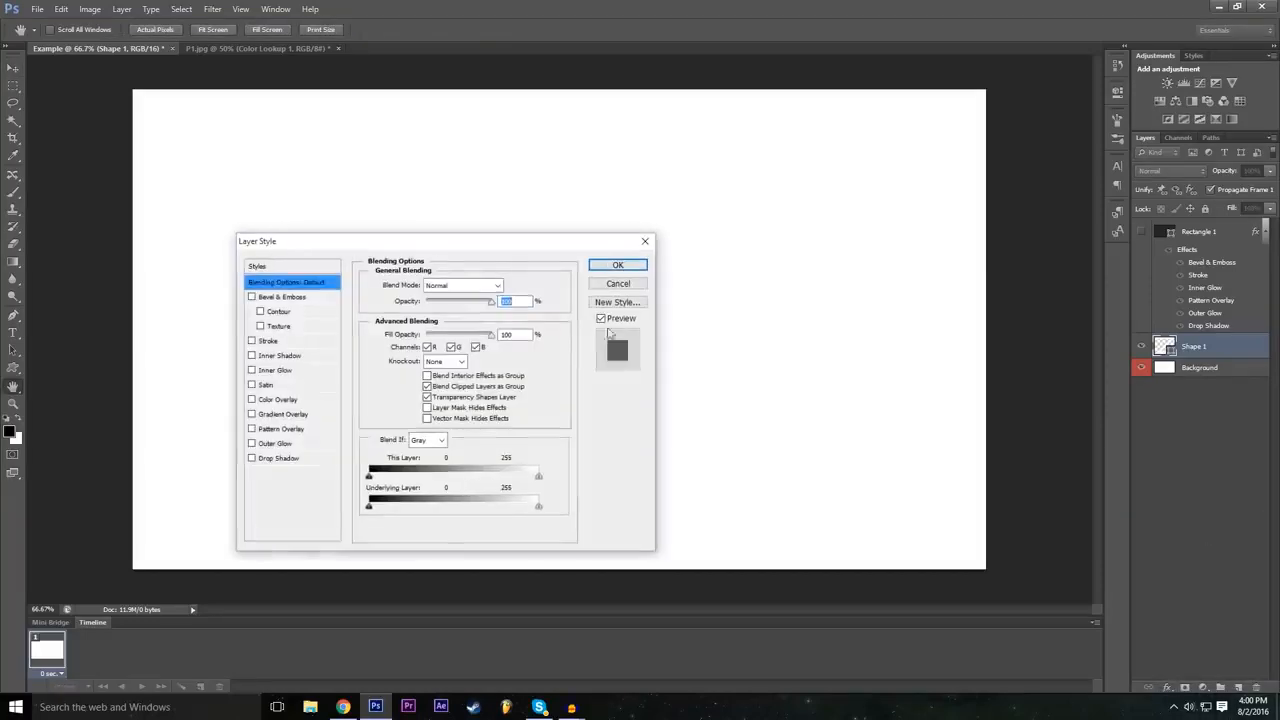
{"action": "left_click_drag", "start_coordinate": [320, 238], "coordinate": [994, 146]}
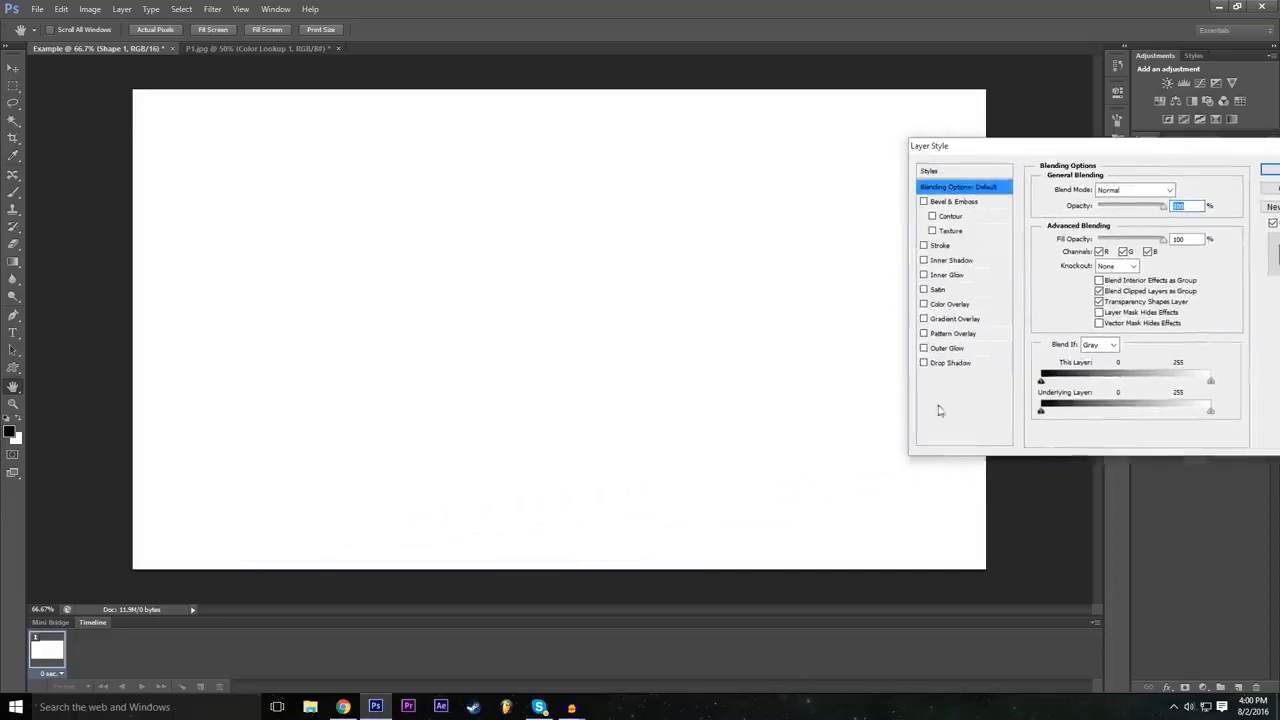
{"action": "left_click", "coordinate": [924, 304]}
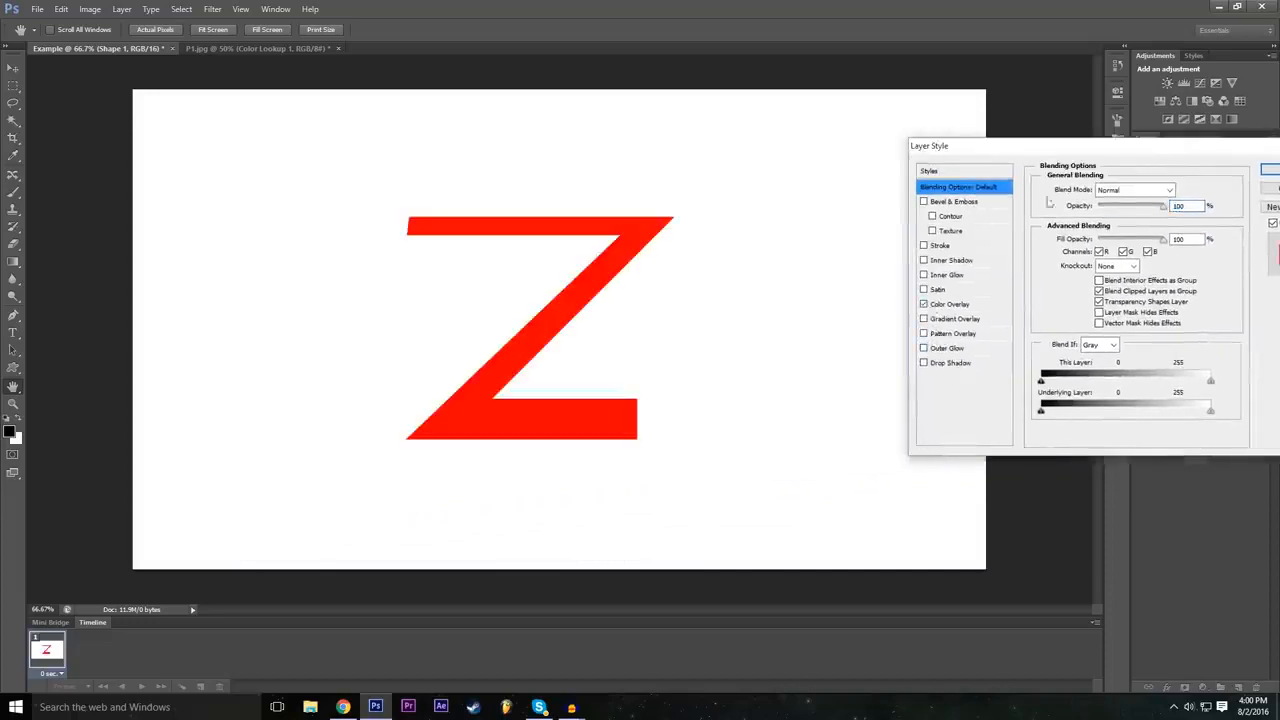
{"action": "left_click_drag", "start_coordinate": [1073, 150], "coordinate": [872, 189]}
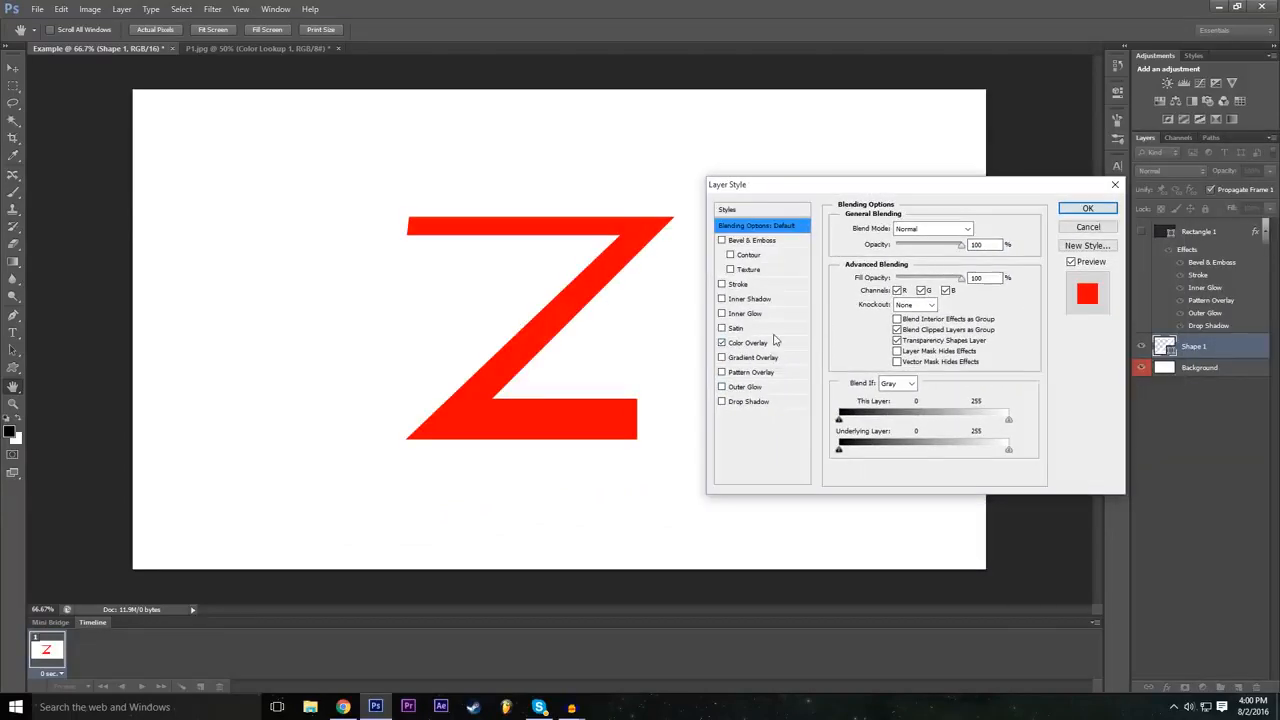
{"action": "left_click", "coordinate": [772, 342]}
{"action": "left_click", "coordinate": [978, 230]}
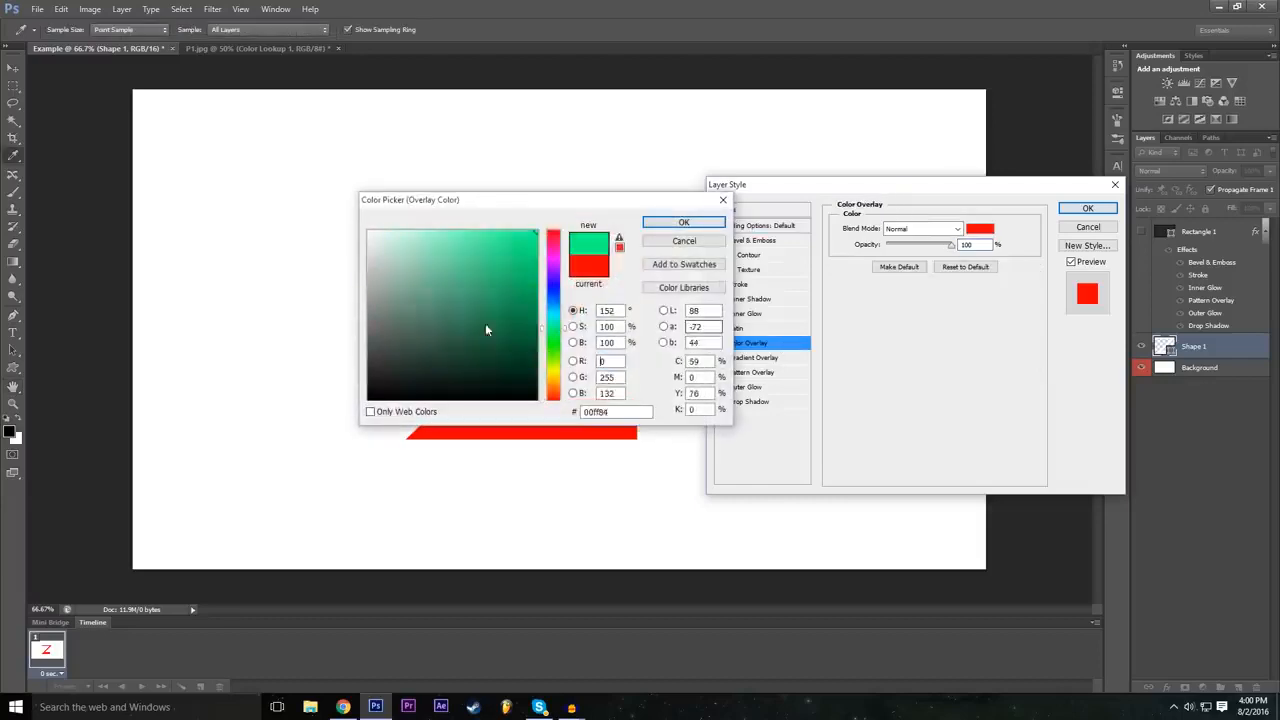
{"action": "type", "text": "000000"}
{"action": "left_click_drag", "start_coordinate": [524, 200], "coordinate": [636, 257]}
{"action": "left_click", "coordinate": [796, 281]}
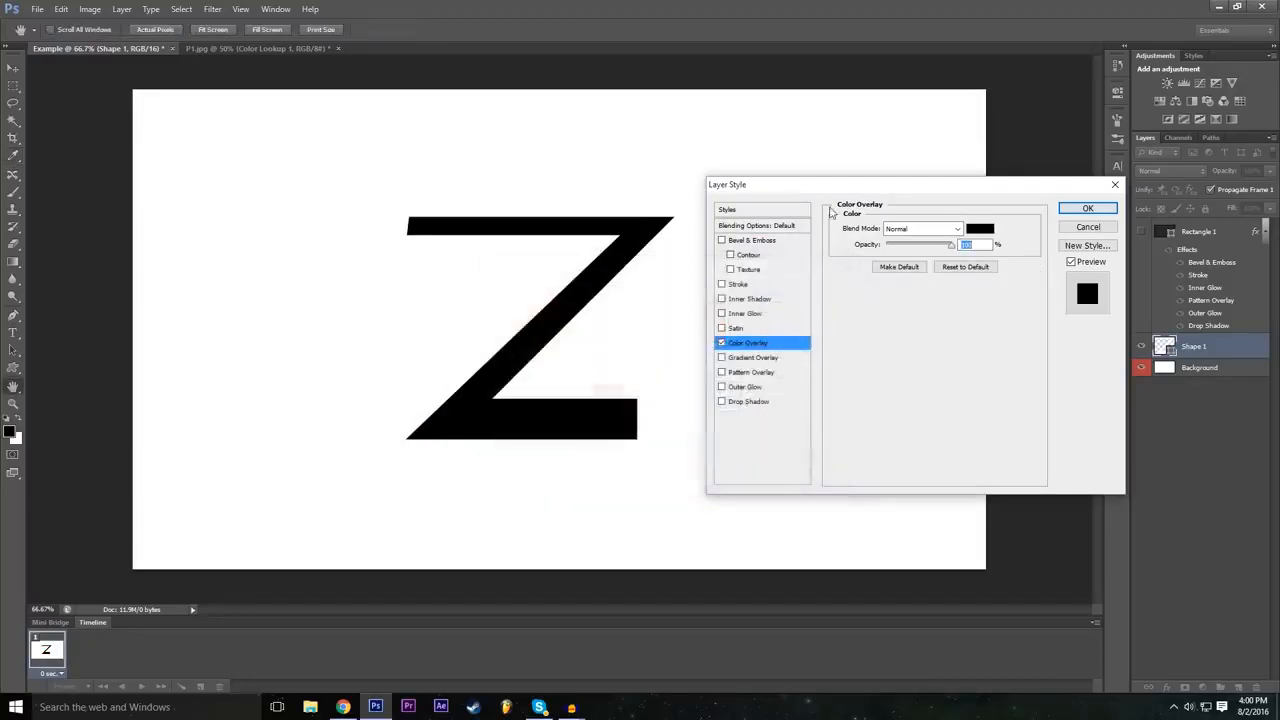
Add a red Outer Glow to the Z shape with increased spread and a size of 46 px, and hide the Background layer.
{"action": "left_click", "coordinate": [727, 388]}
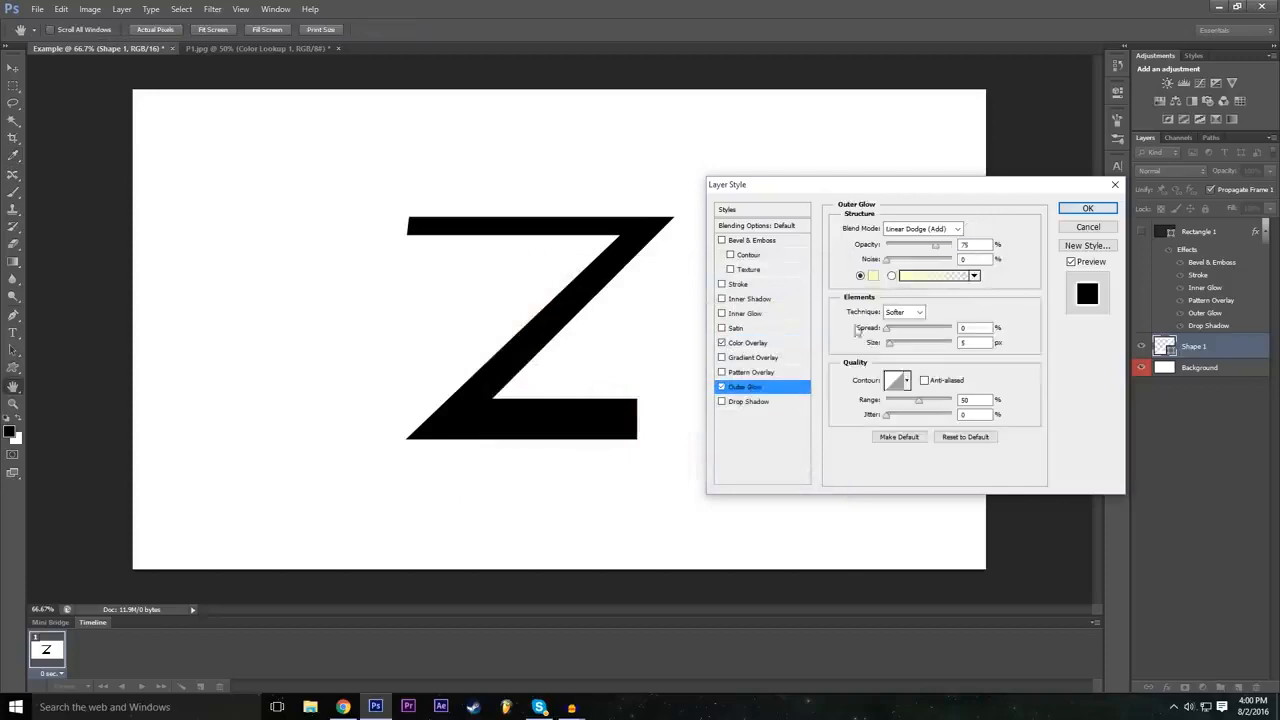
{"action": "left_click", "coordinate": [873, 275]}
{"action": "left_click_drag", "start_coordinate": [672, 320], "coordinate": [672, 296]}
{"action": "left_click", "coordinate": [802, 287]}
{"action": "left_click_drag", "start_coordinate": [892, 343], "coordinate": [903, 343]}
{"action": "left_click", "coordinate": [905, 329]}
{"action": "left_click_drag", "start_coordinate": [1038, 192], "coordinate": [1043, 204]}
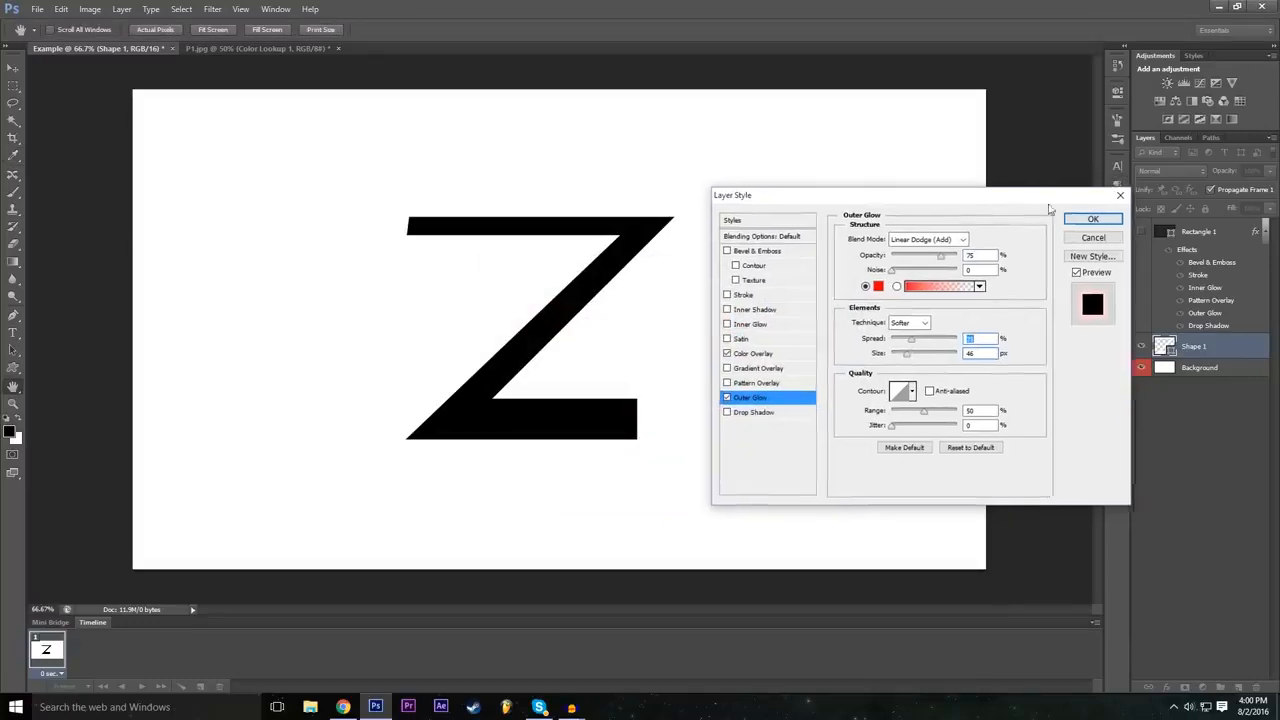
{"action": "left_click", "coordinate": [1093, 219]}
{"action": "left_click", "coordinate": [1141, 407]}
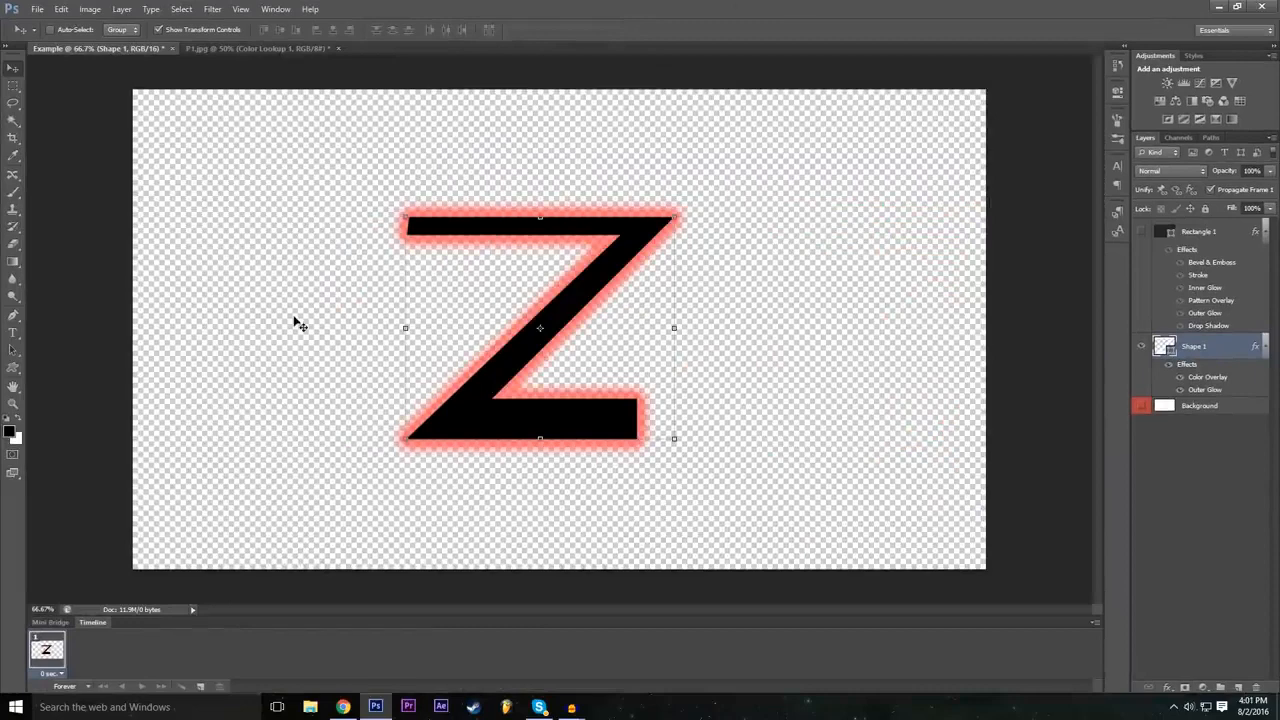
Review the styled Z in the Example document and the edited cars in P1.jpg, finishing on P1.jpg.
{"action": "left_click", "coordinate": [279, 48]}
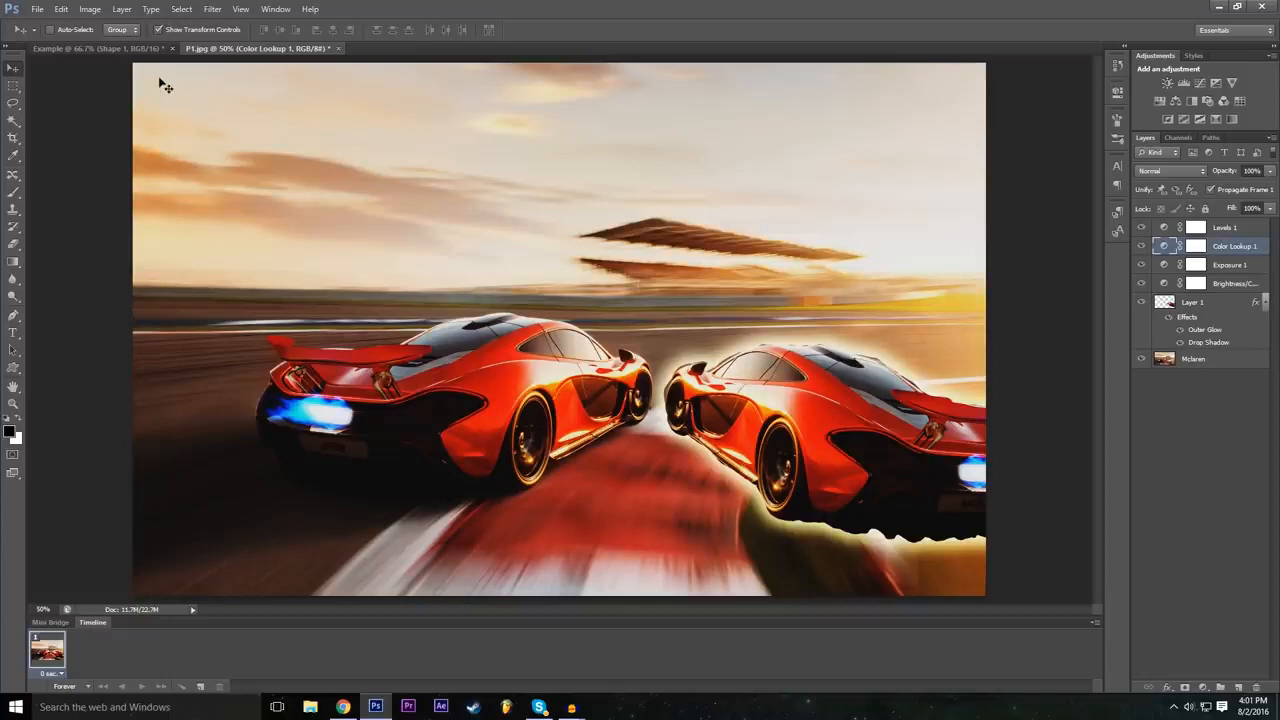
{"action": "left_click", "coordinate": [149, 45]}
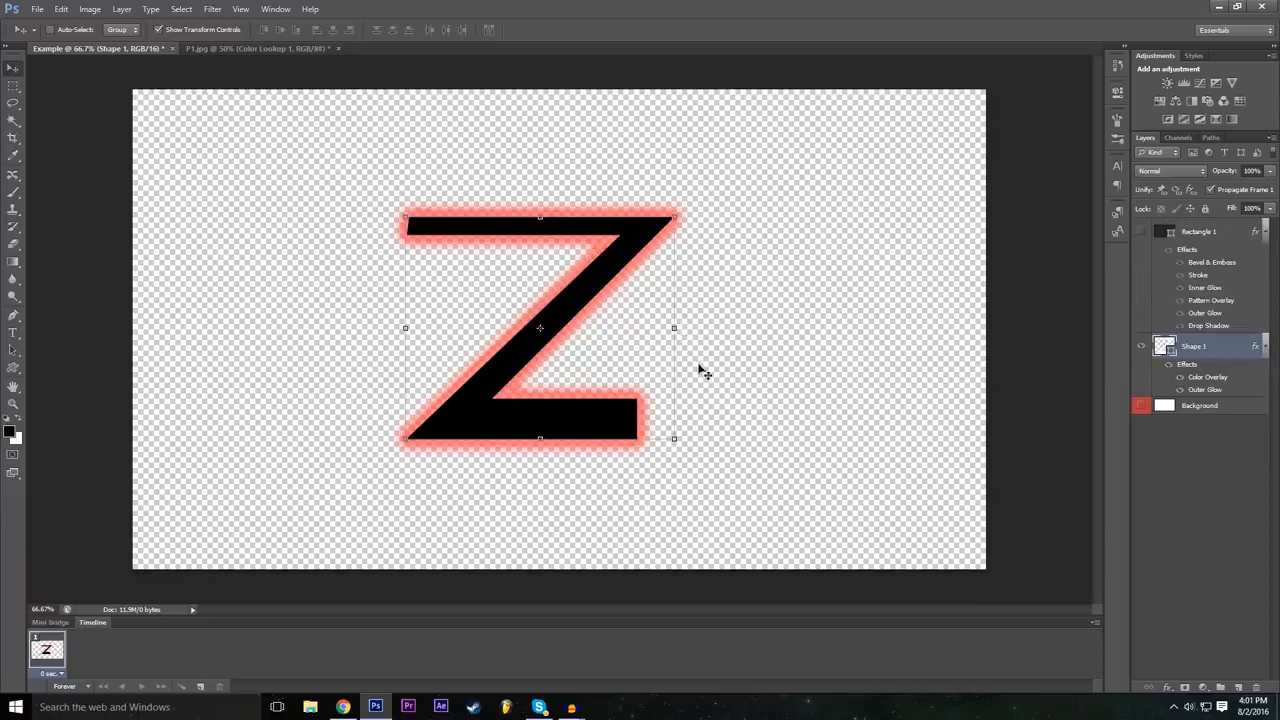
{"action": "left_click", "coordinate": [255, 48]}
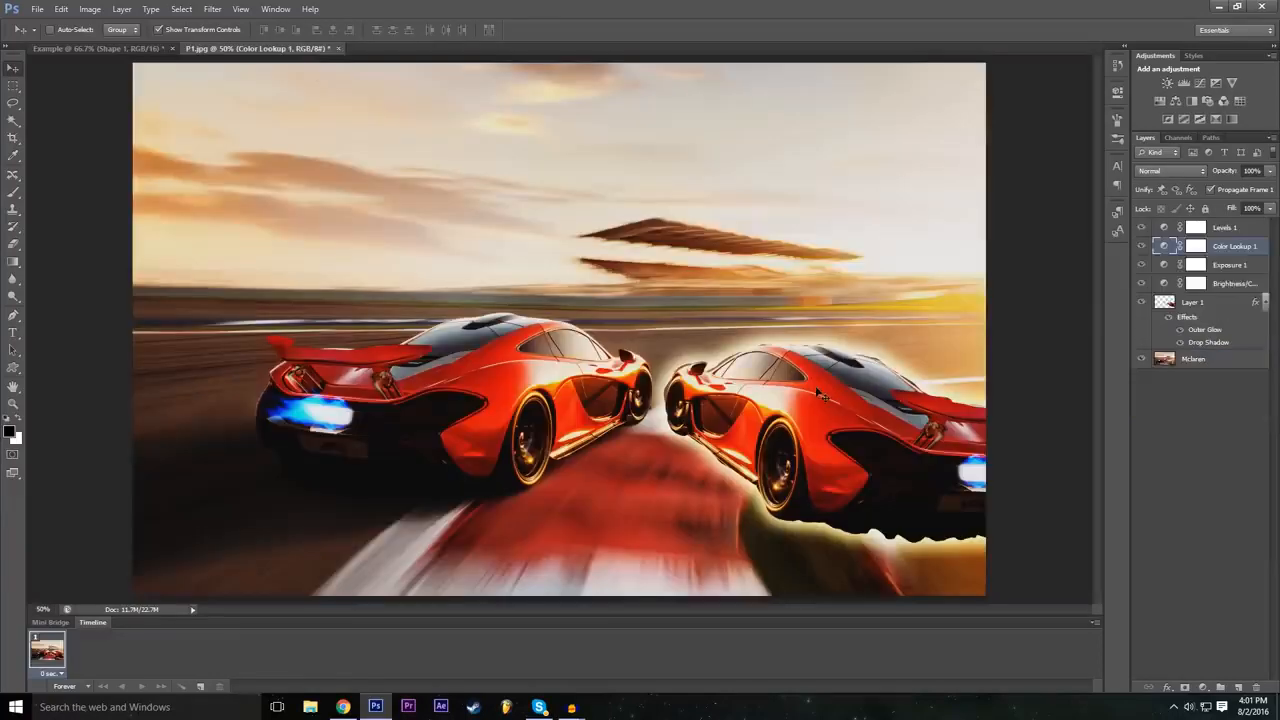